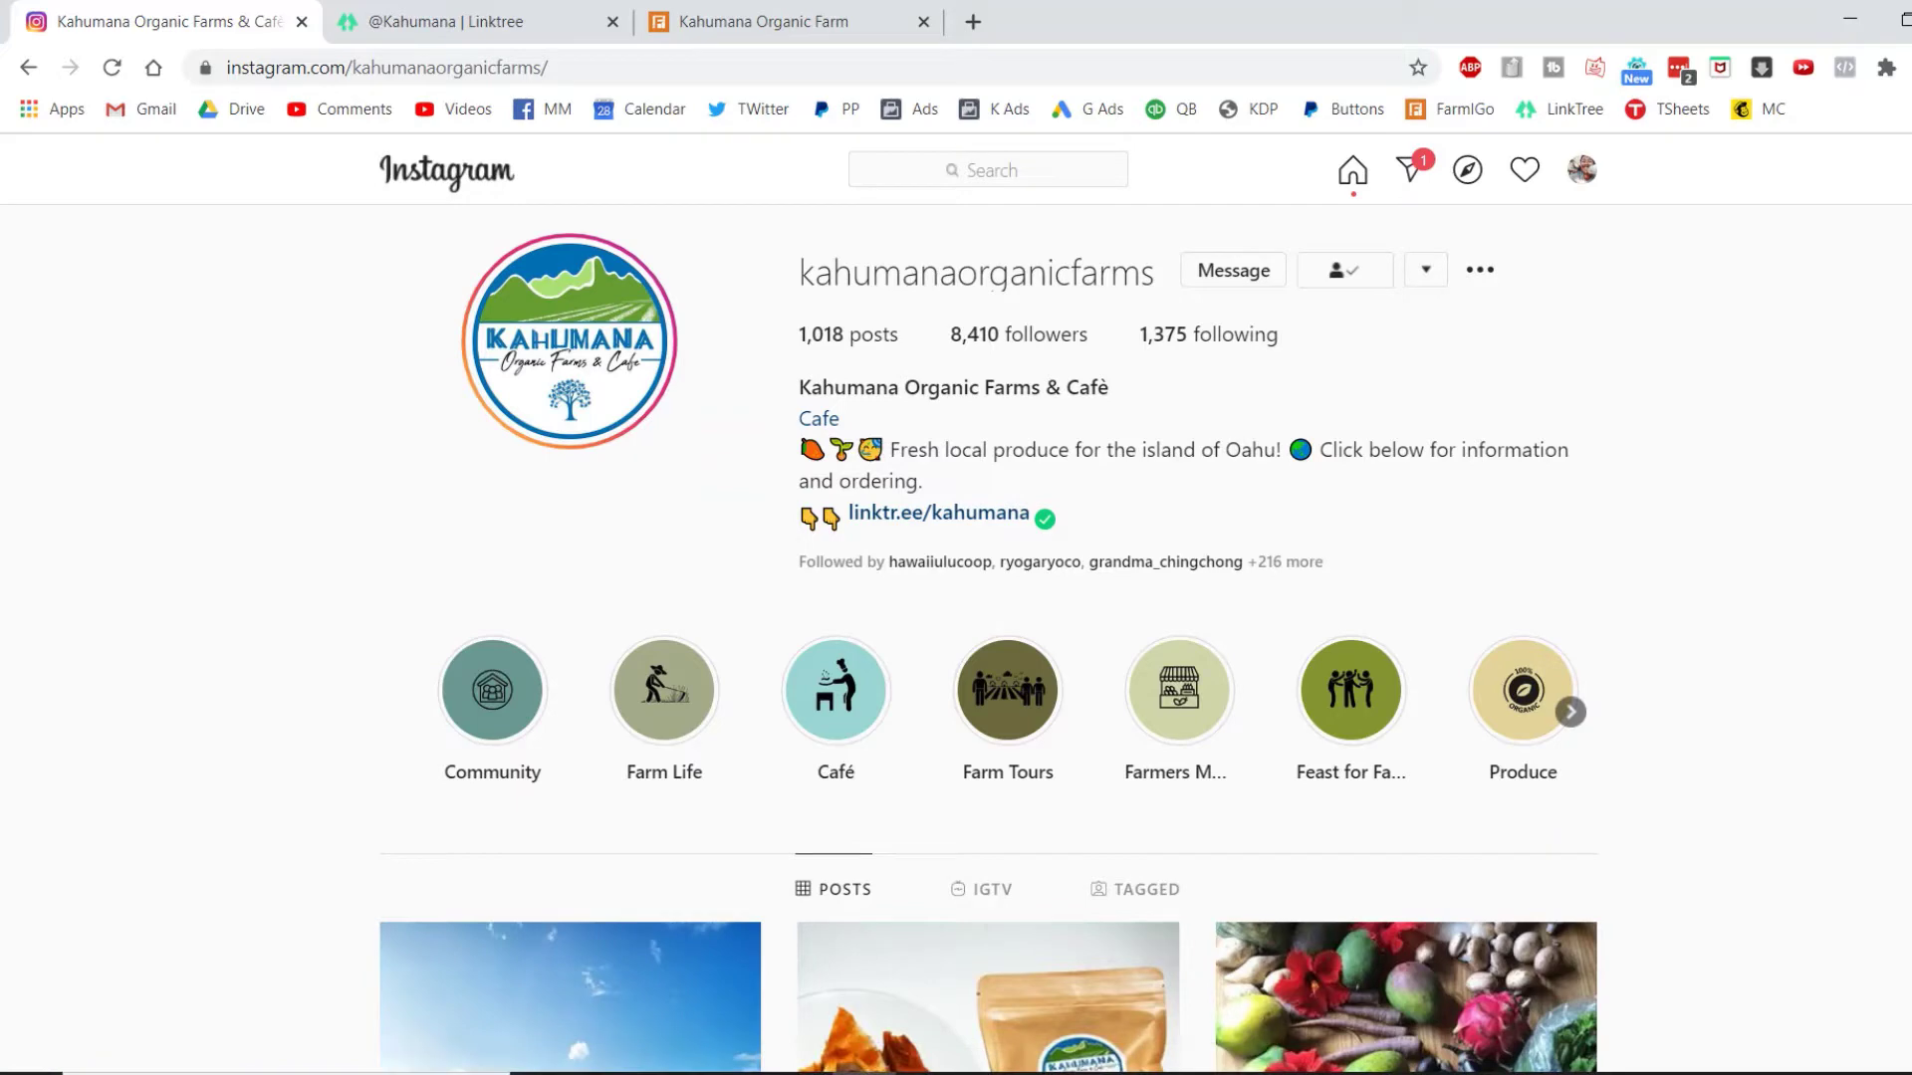
- Scroll through the kahumanaorganicfarms Instagram profile to look over the bio and posts
{"action": "scroll", "coordinate": [989, 637], "scroll_direction": "down", "scroll_amount": 4}
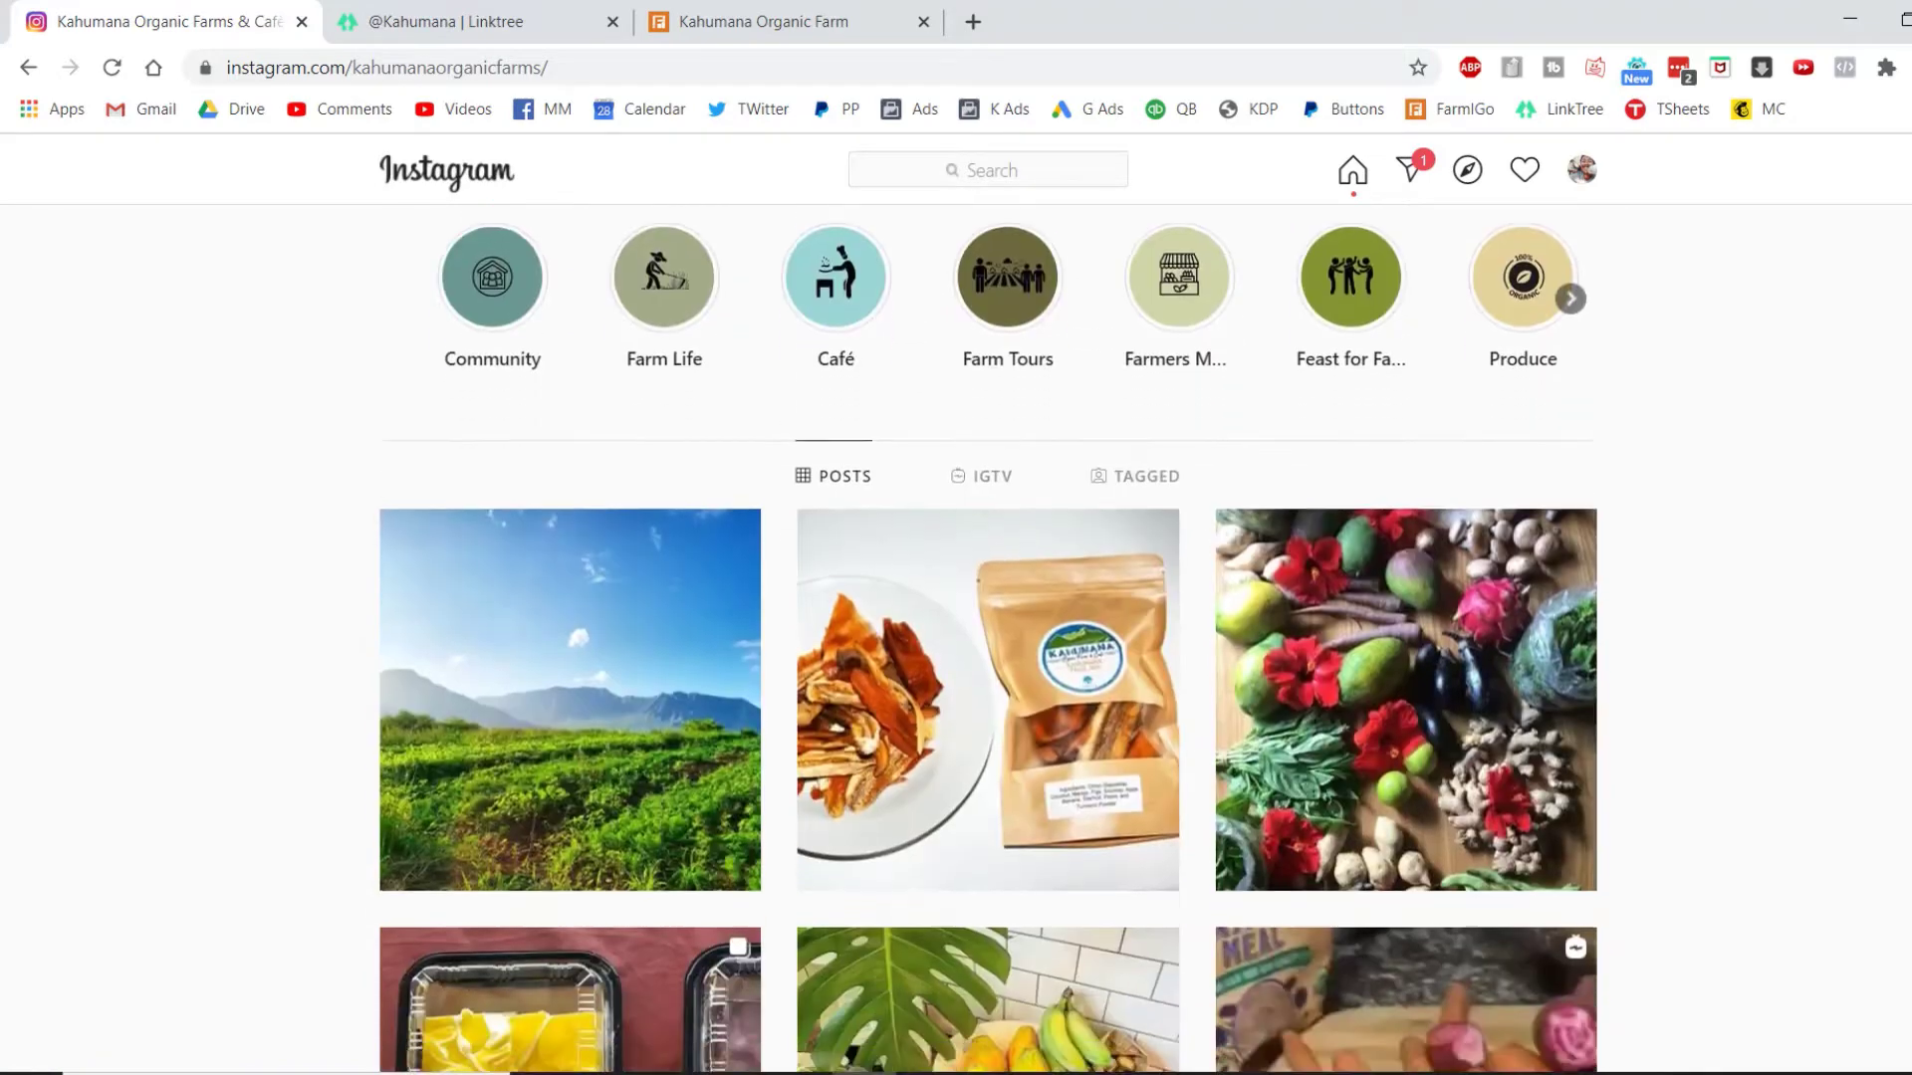
{"action": "scroll", "coordinate": [988, 637], "scroll_direction": "up", "scroll_amount": 4}
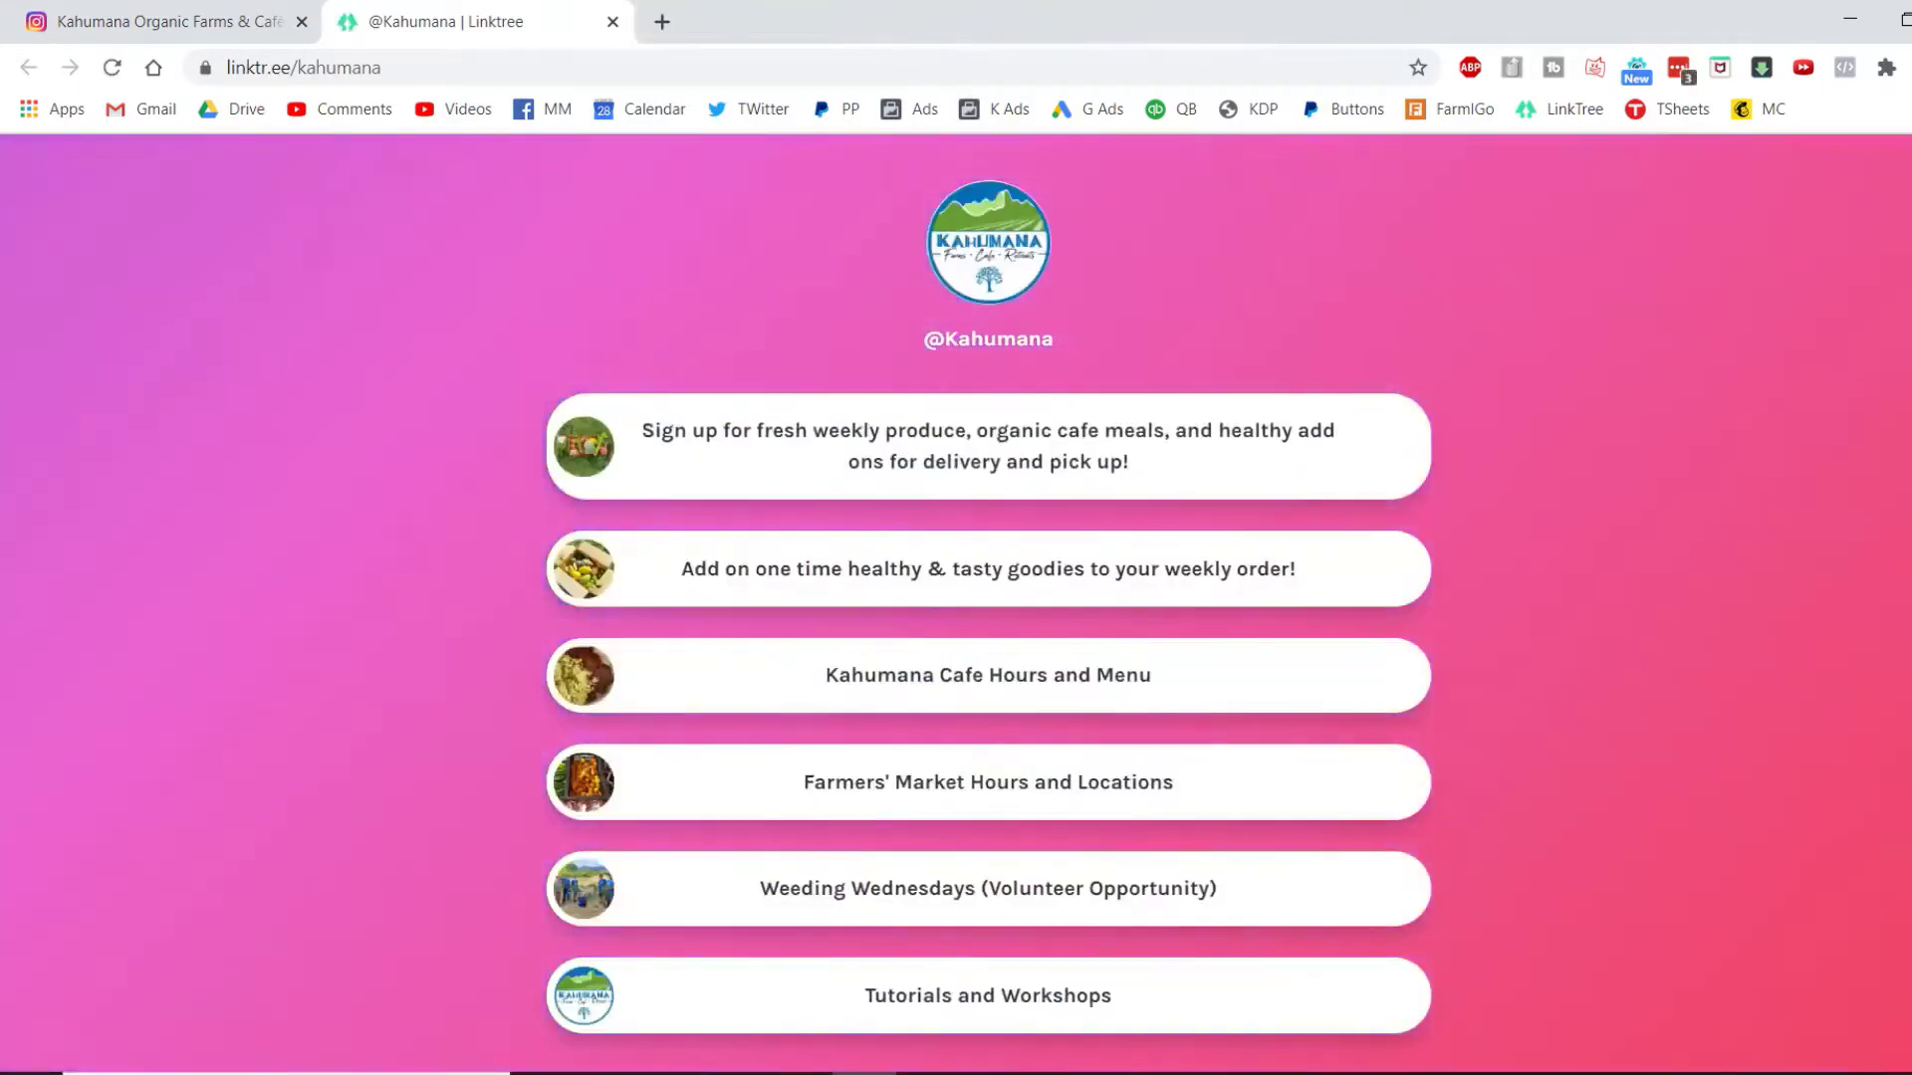
{"action": "left_click", "coordinate": [925, 21]}
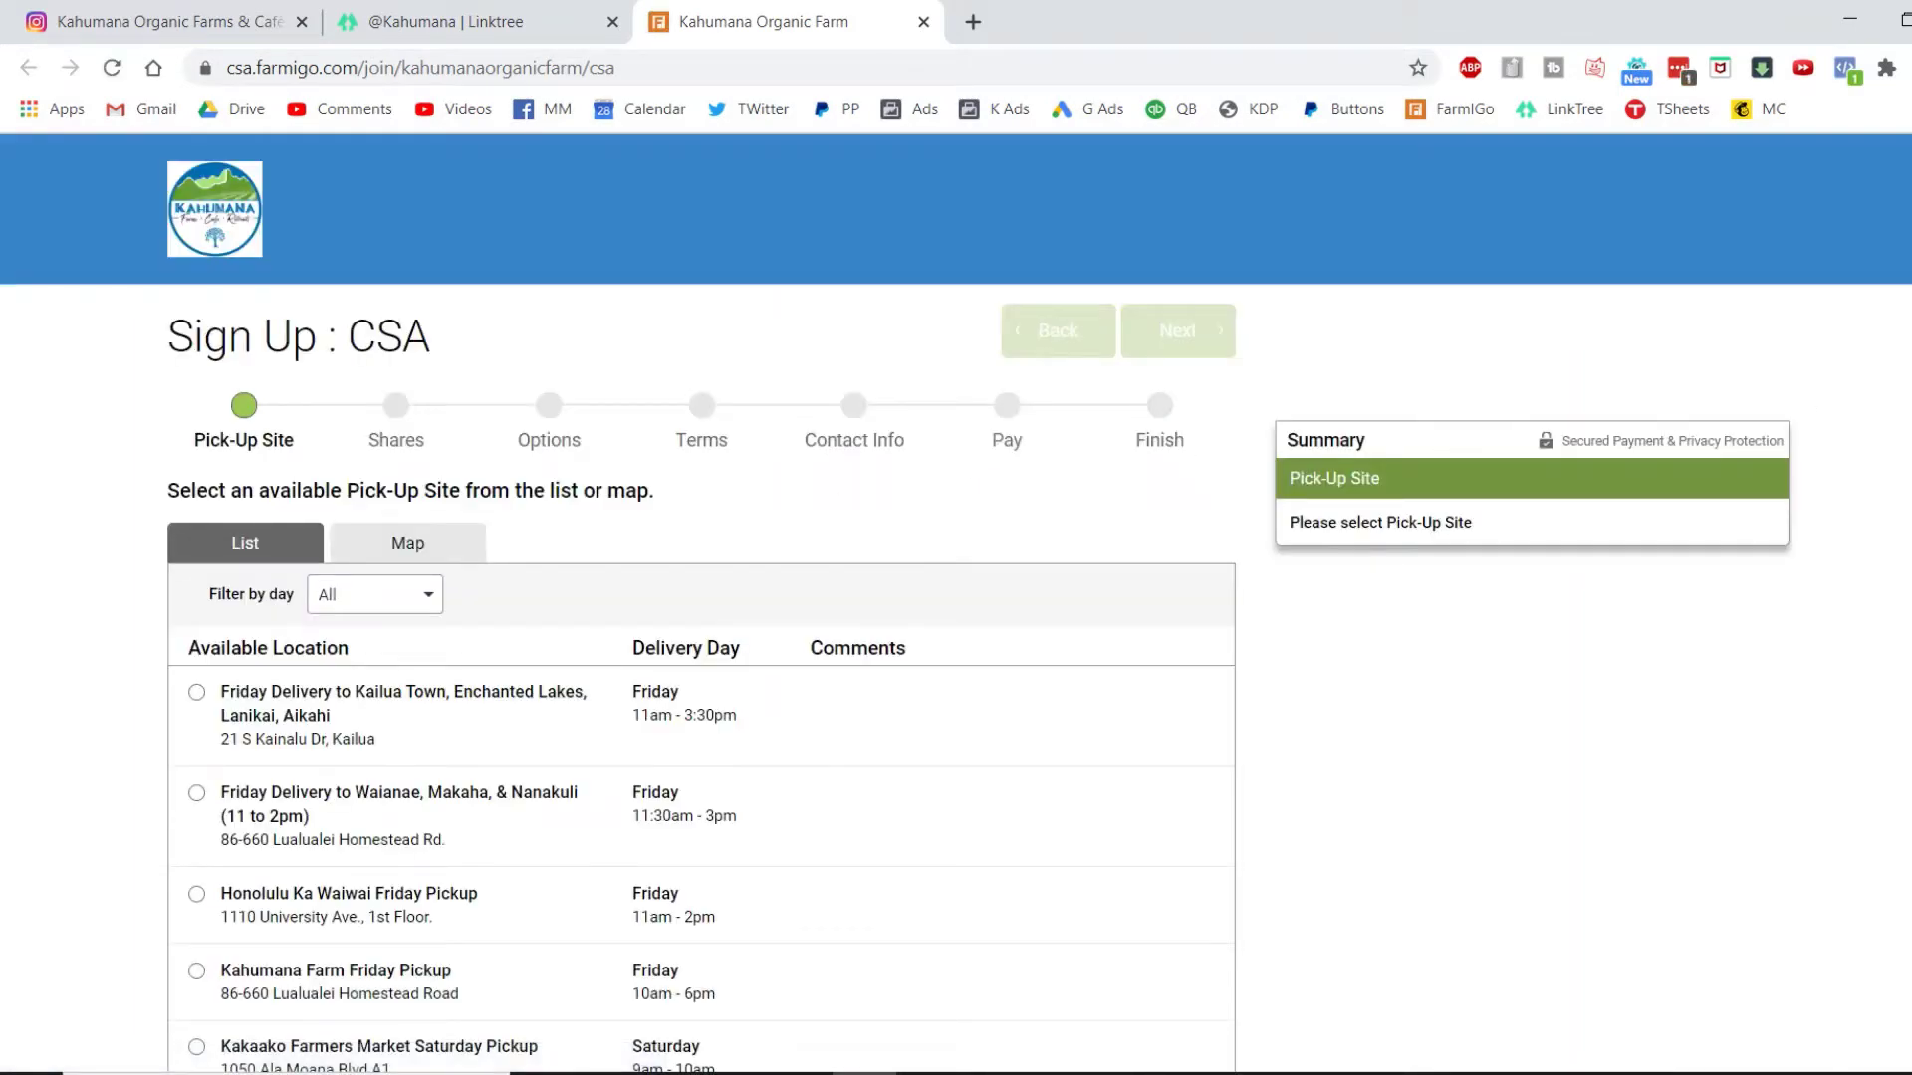
- Choose Kahumana Farm Friday Pickup as the pick-up site, first distribution Friday, Jul 24
{"action": "scroll", "coordinate": [955, 597], "scroll_direction": "down", "scroll_amount": 3}
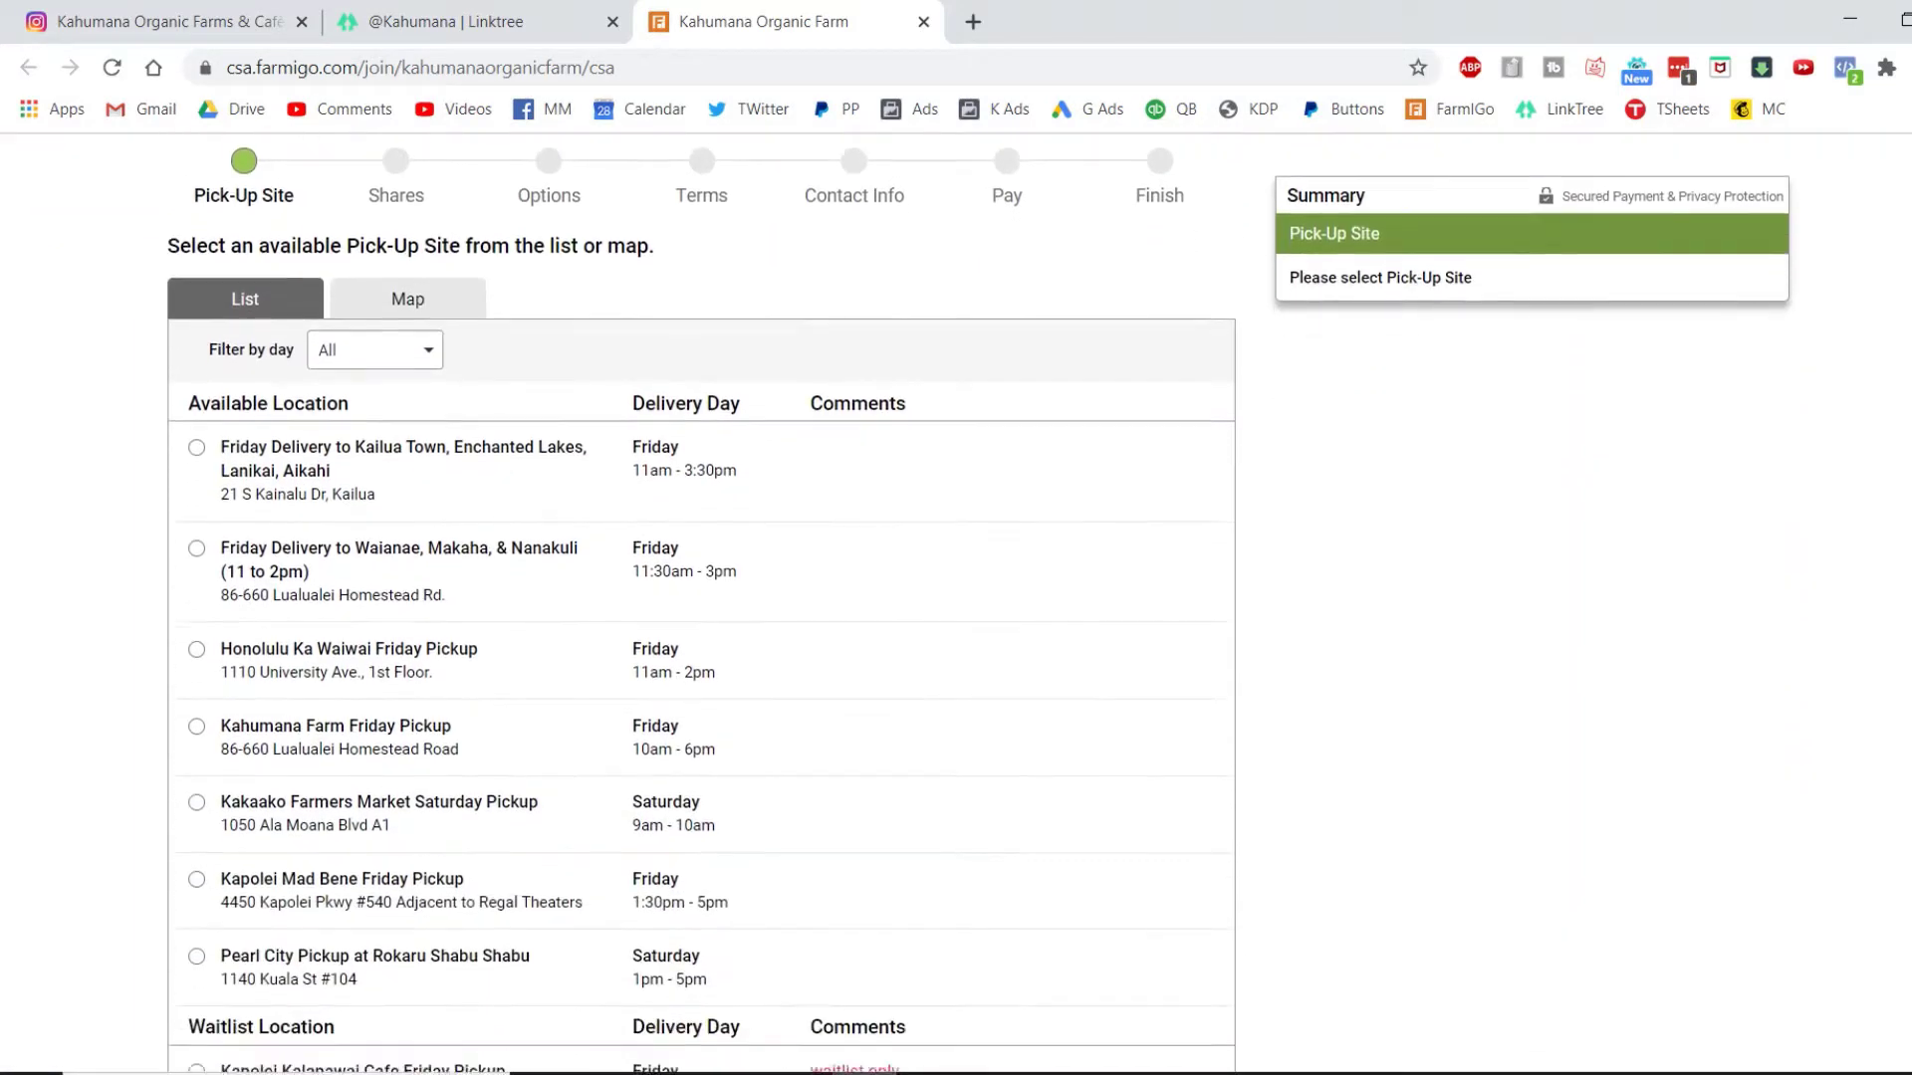
{"action": "scroll", "coordinate": [701, 597], "scroll_direction": "up", "scroll_amount": 1}
{"action": "scroll", "coordinate": [701, 597], "scroll_direction": "down", "scroll_amount": 2}
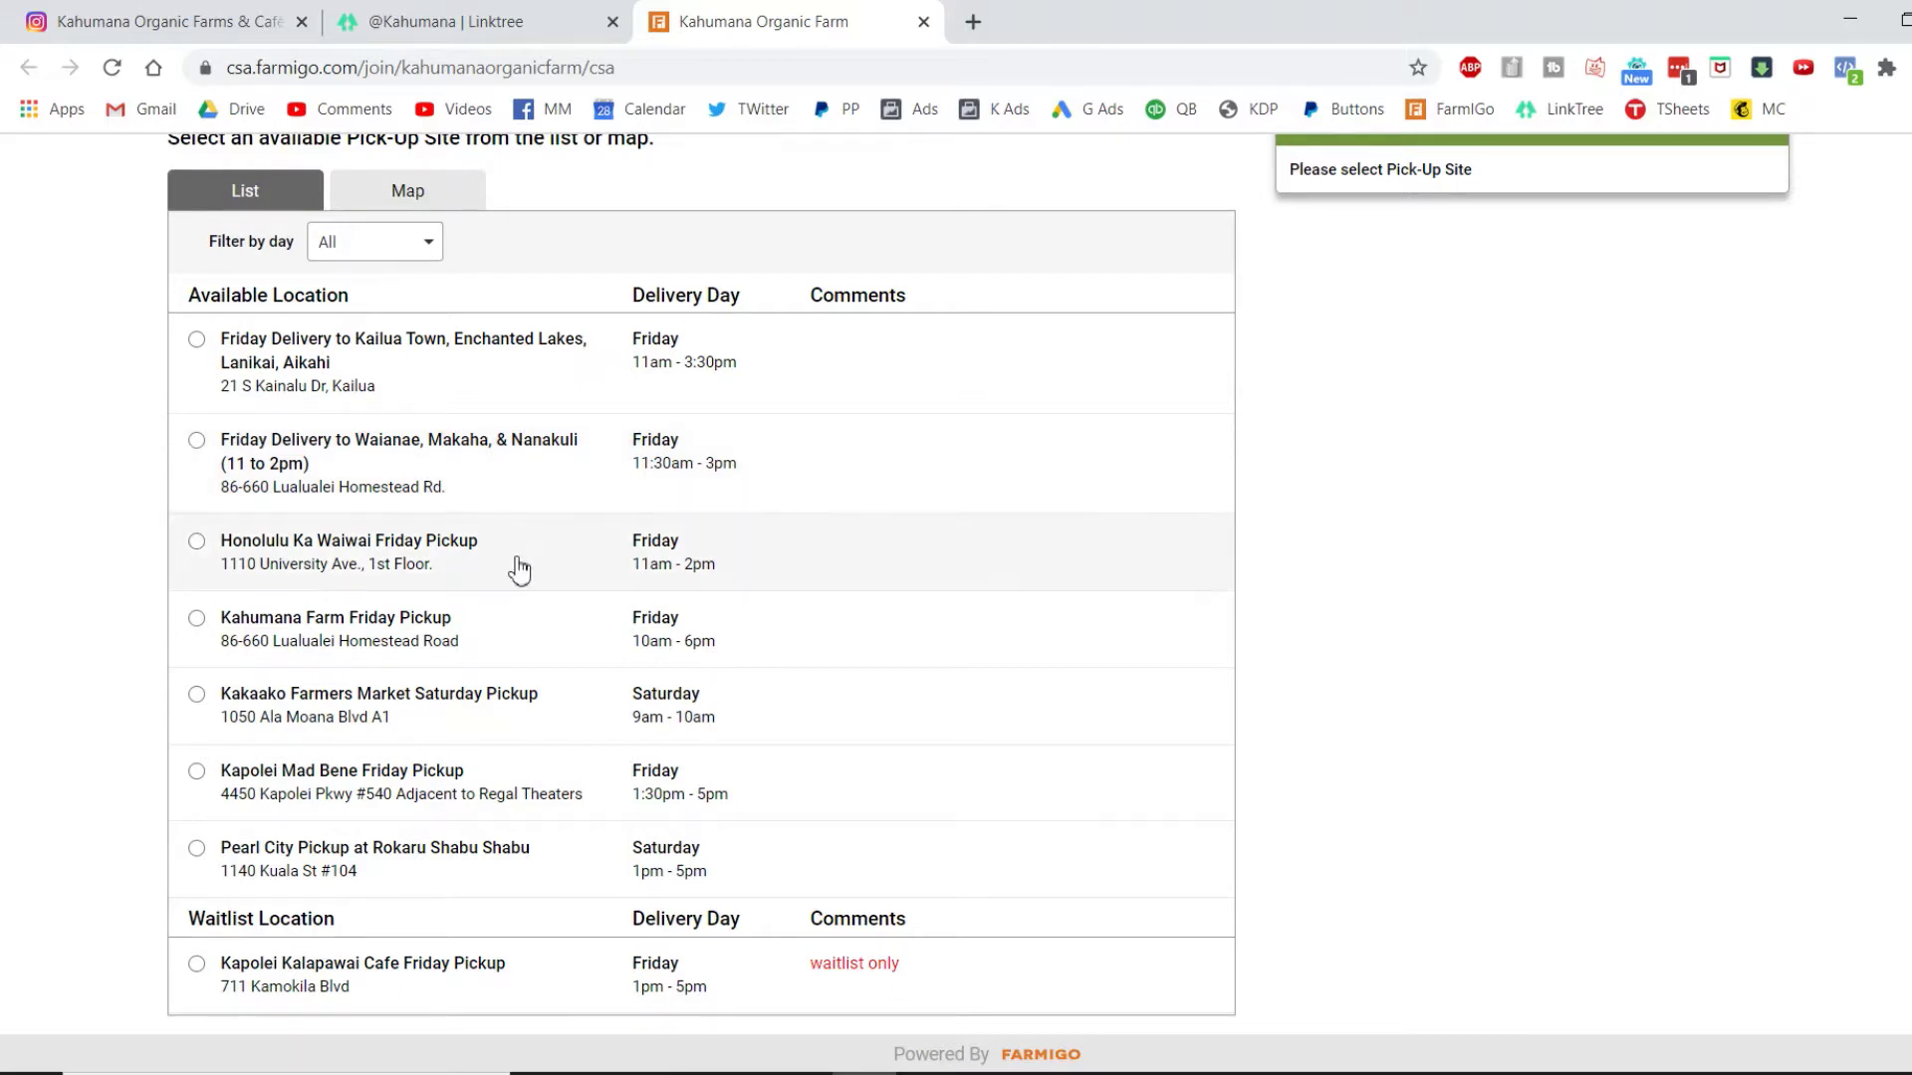
{"action": "left_click", "coordinate": [491, 641]}
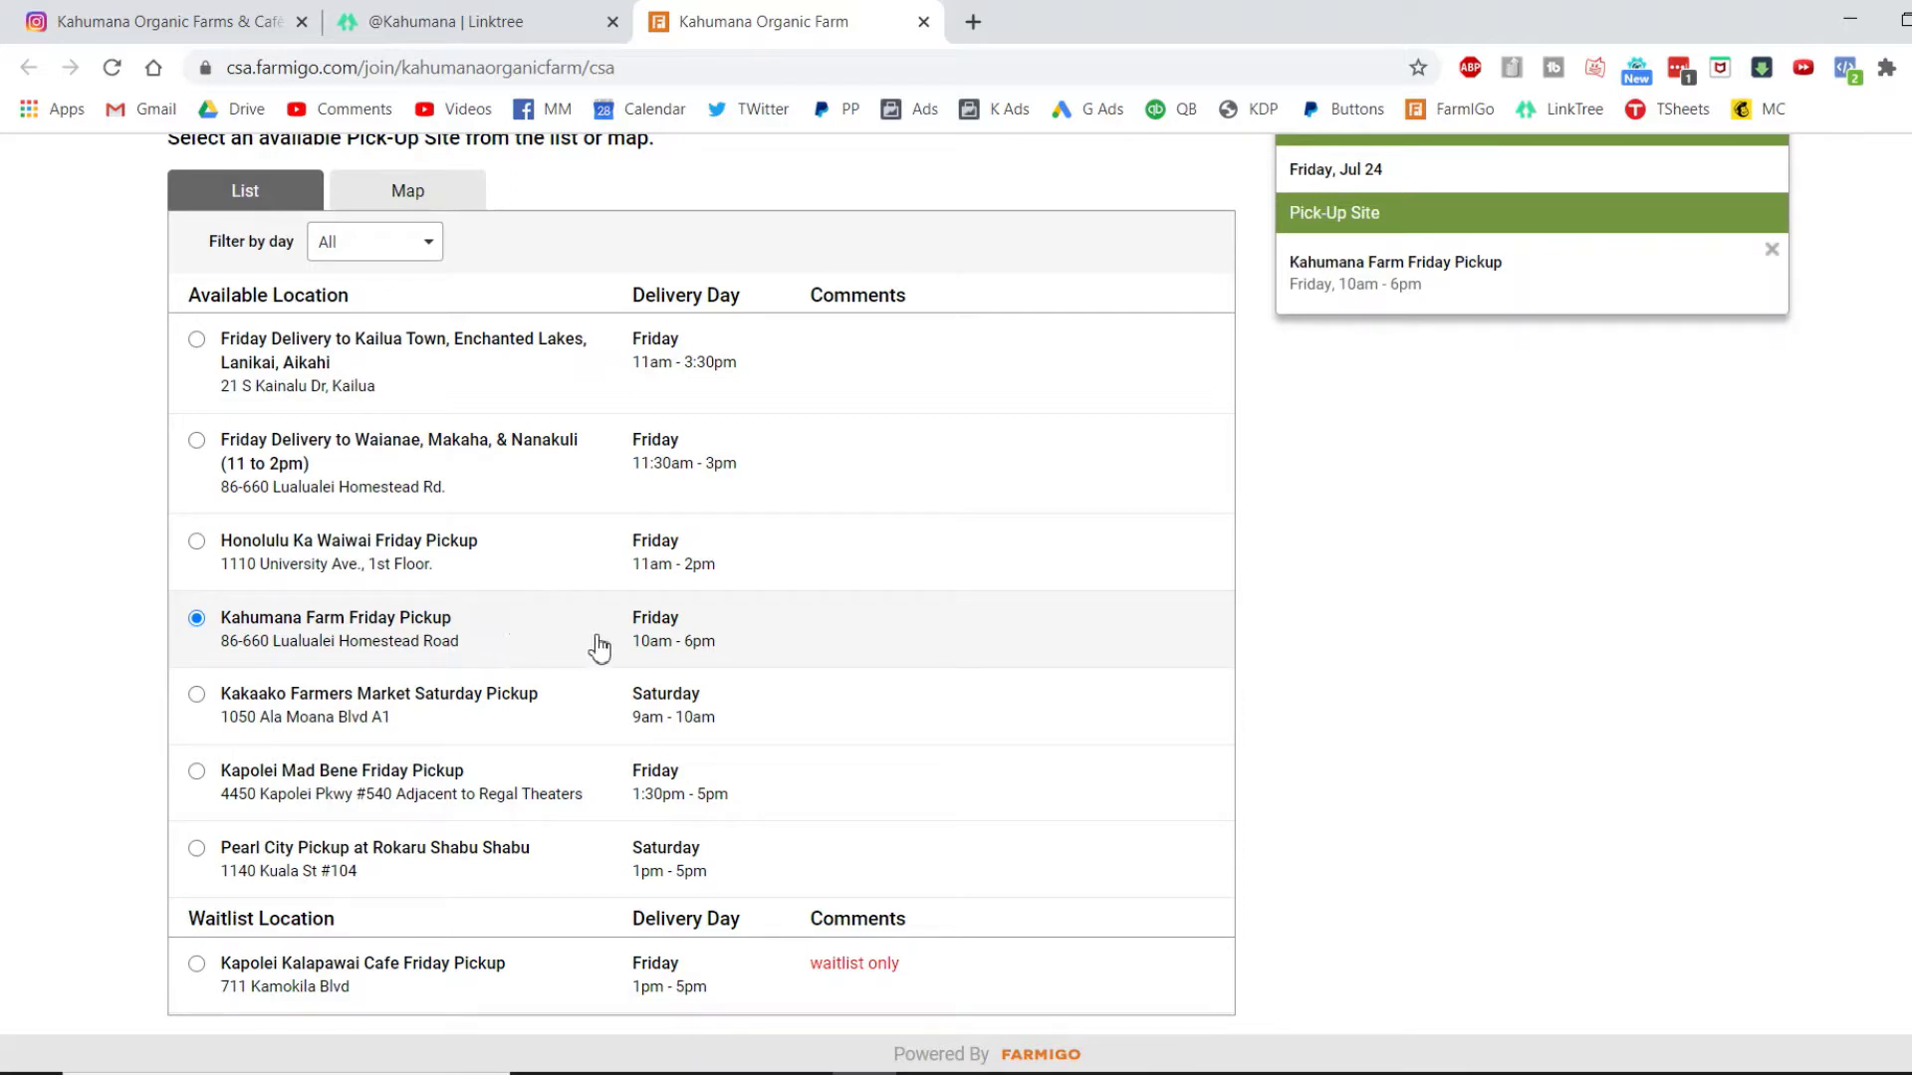
{"action": "scroll", "coordinate": [1220, 328], "scroll_direction": "up", "scroll_amount": 4}
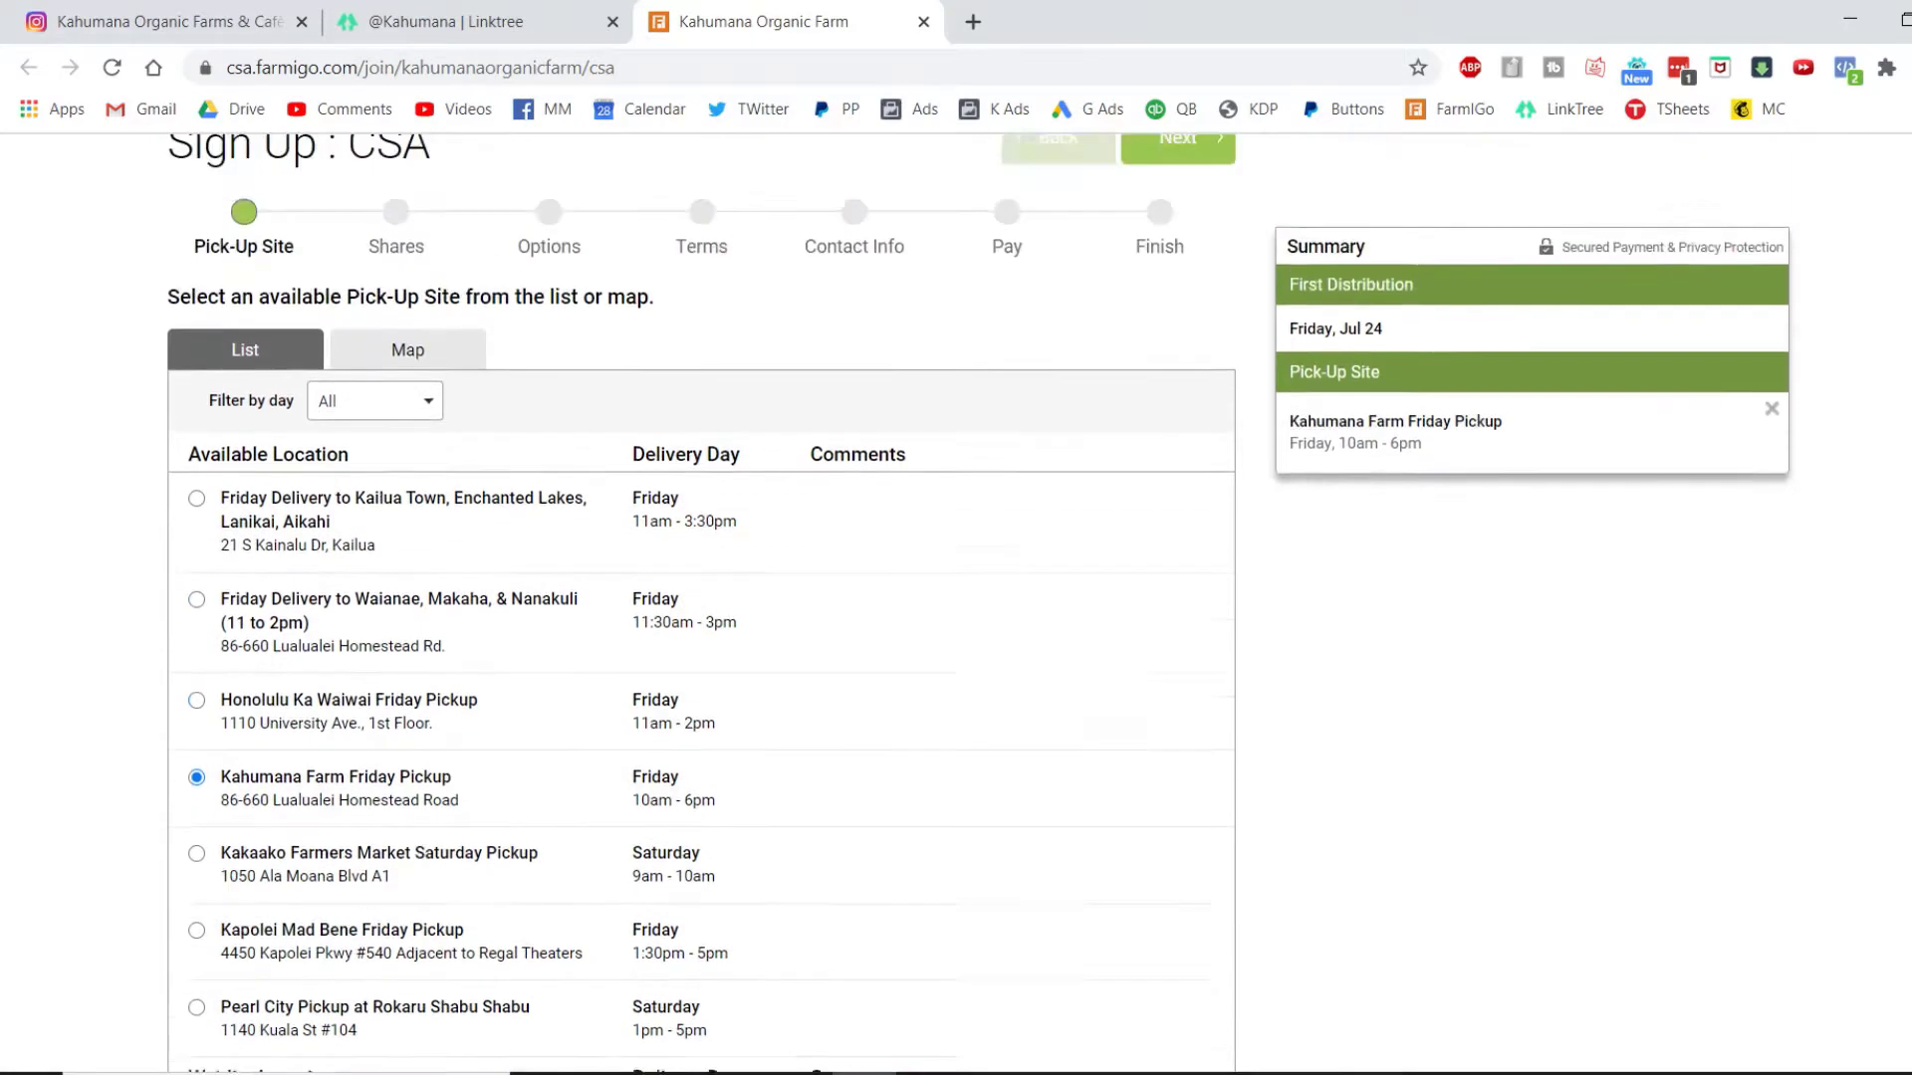
- Move on to Shares and review the share cards, including the Farm Fresh Harvest details
{"action": "left_click", "coordinate": [1212, 324]}
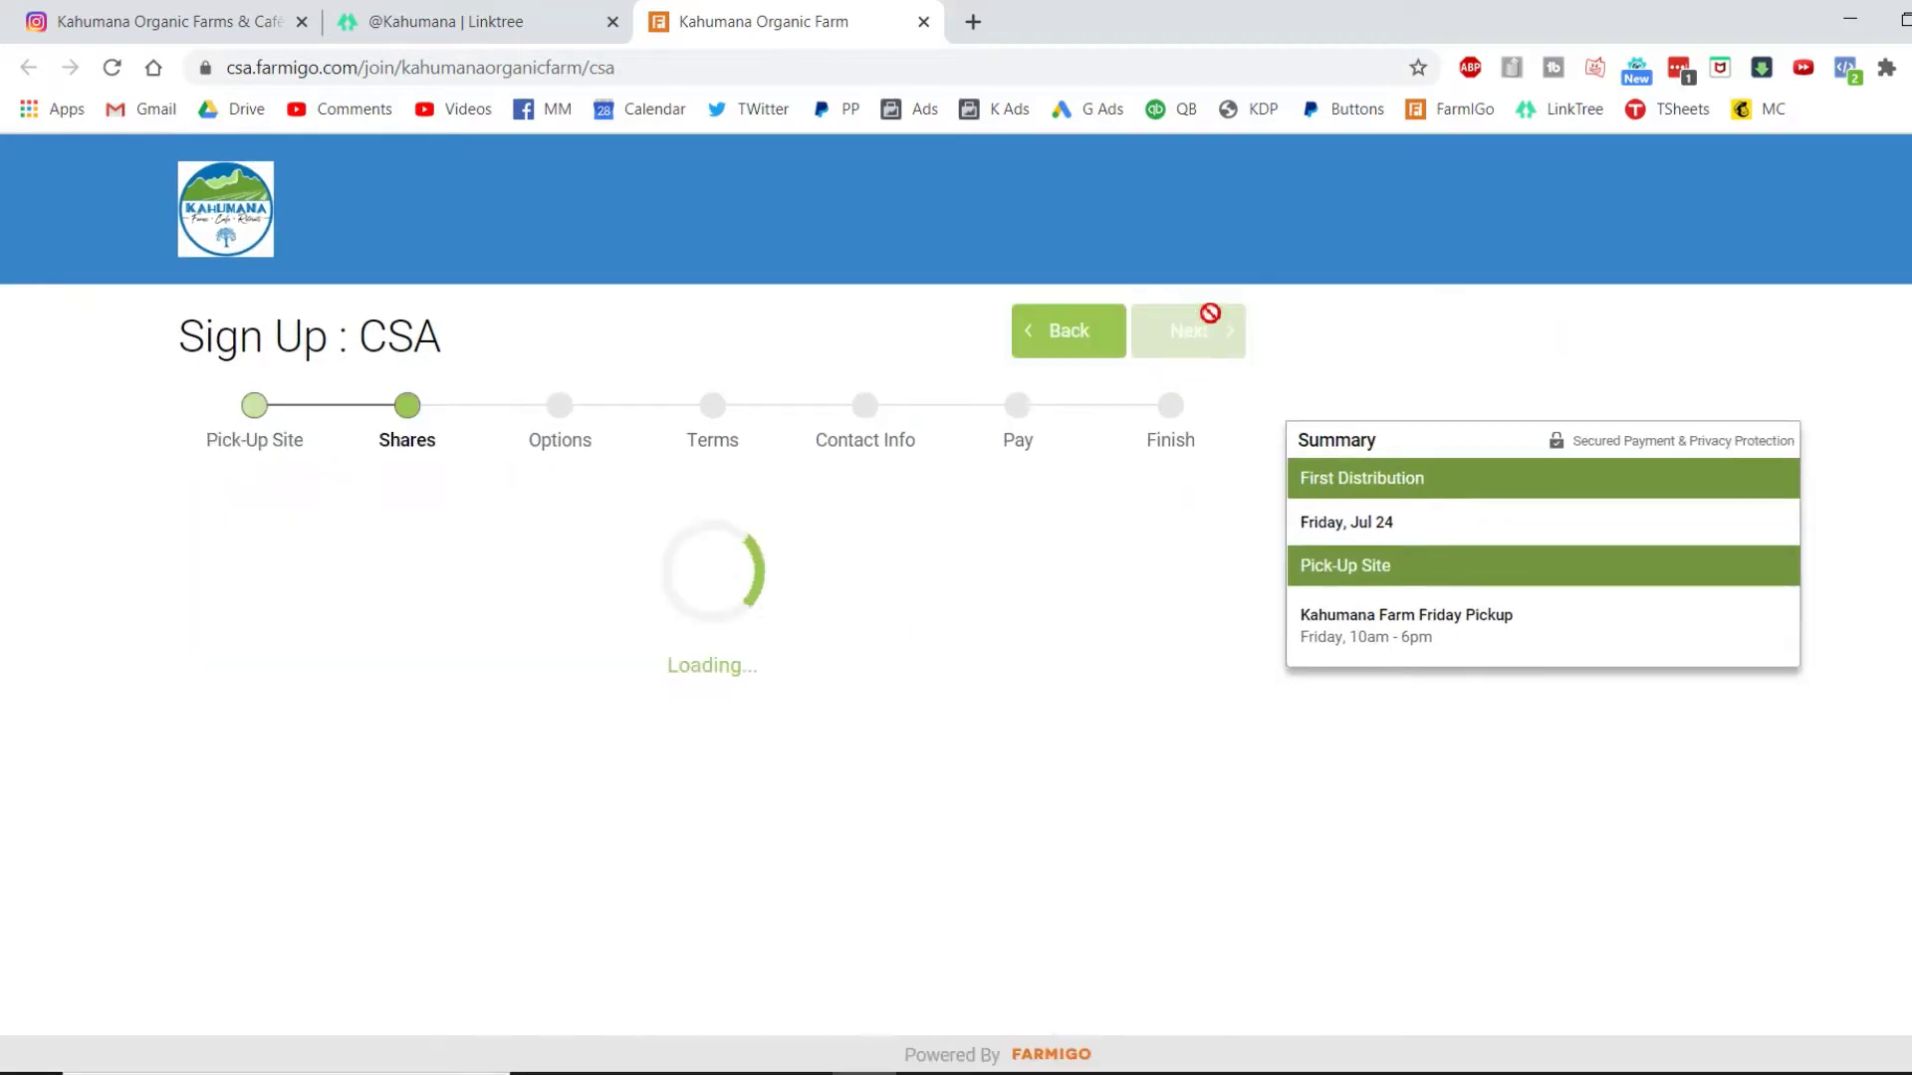
{"action": "scroll", "coordinate": [956, 597], "scroll_direction": "down", "scroll_amount": 1}
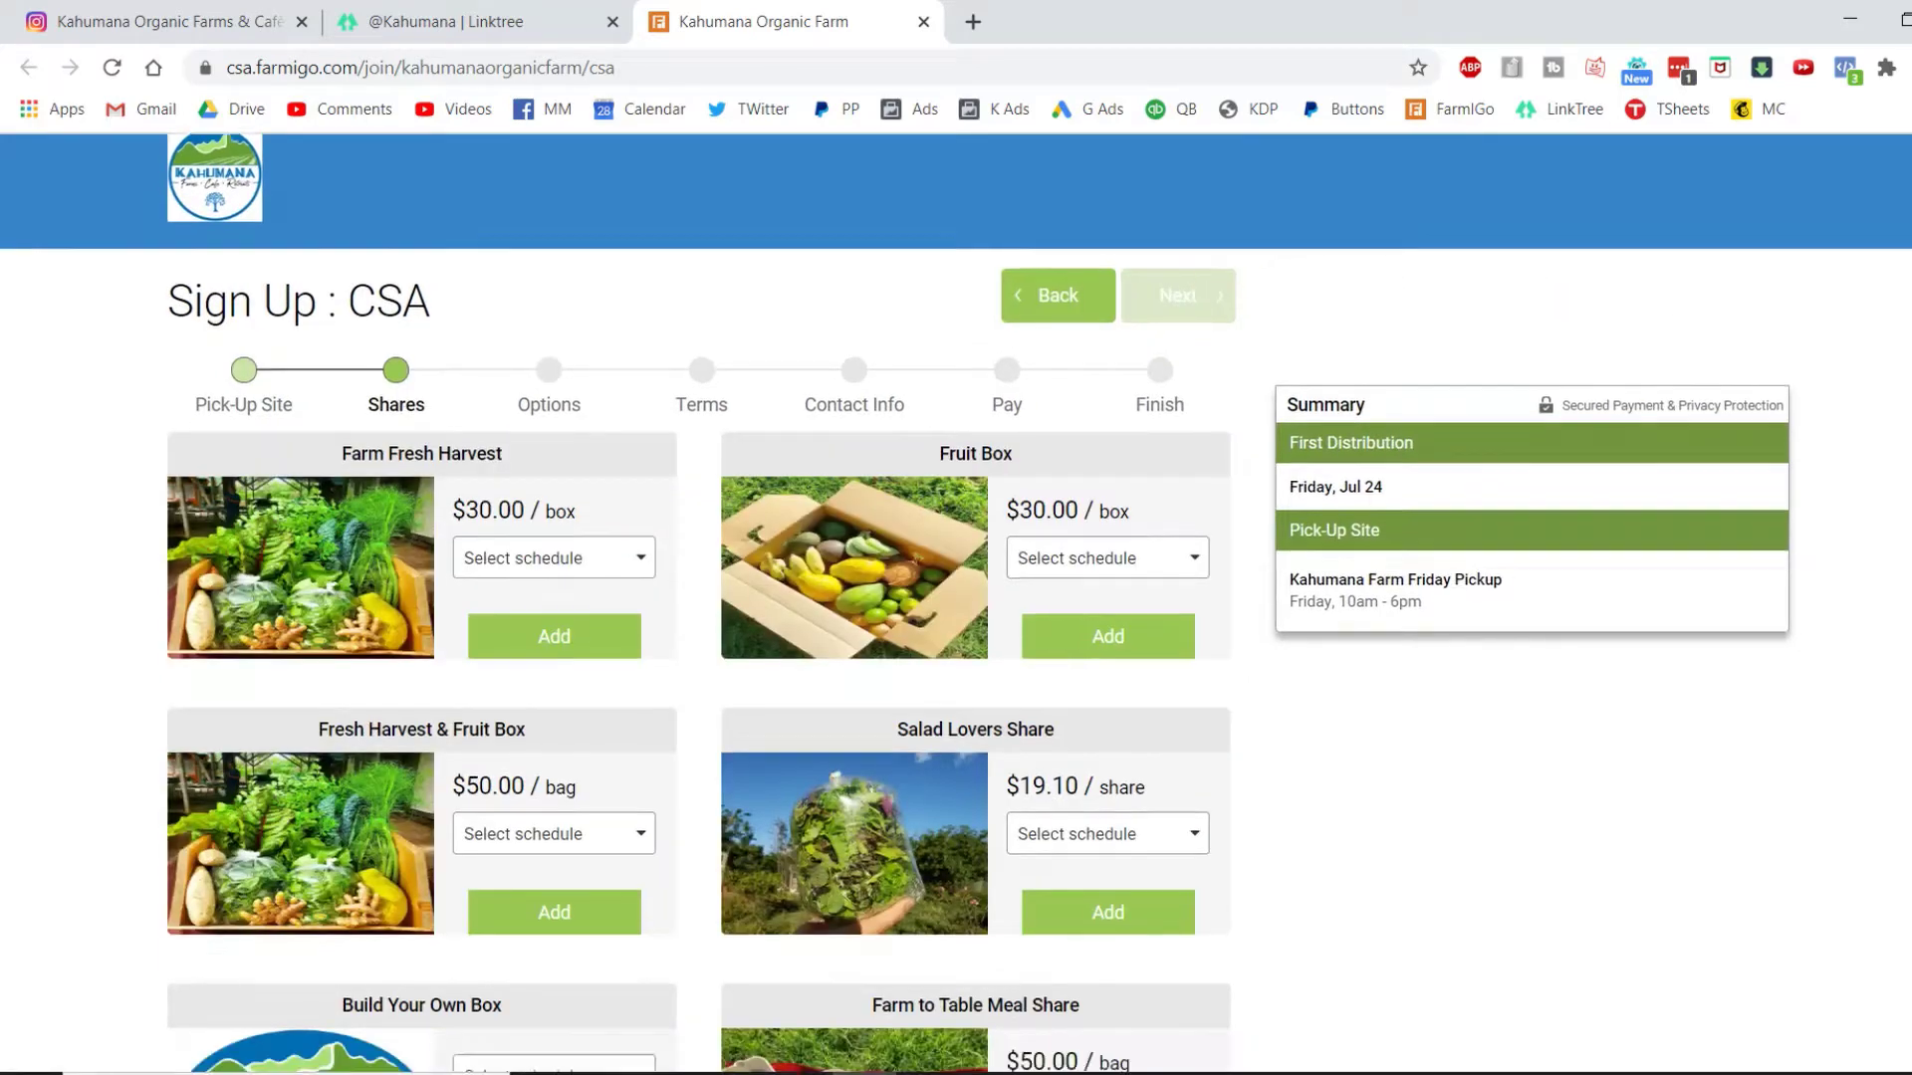
{"action": "scroll", "coordinate": [955, 597], "scroll_direction": "down", "scroll_amount": 1}
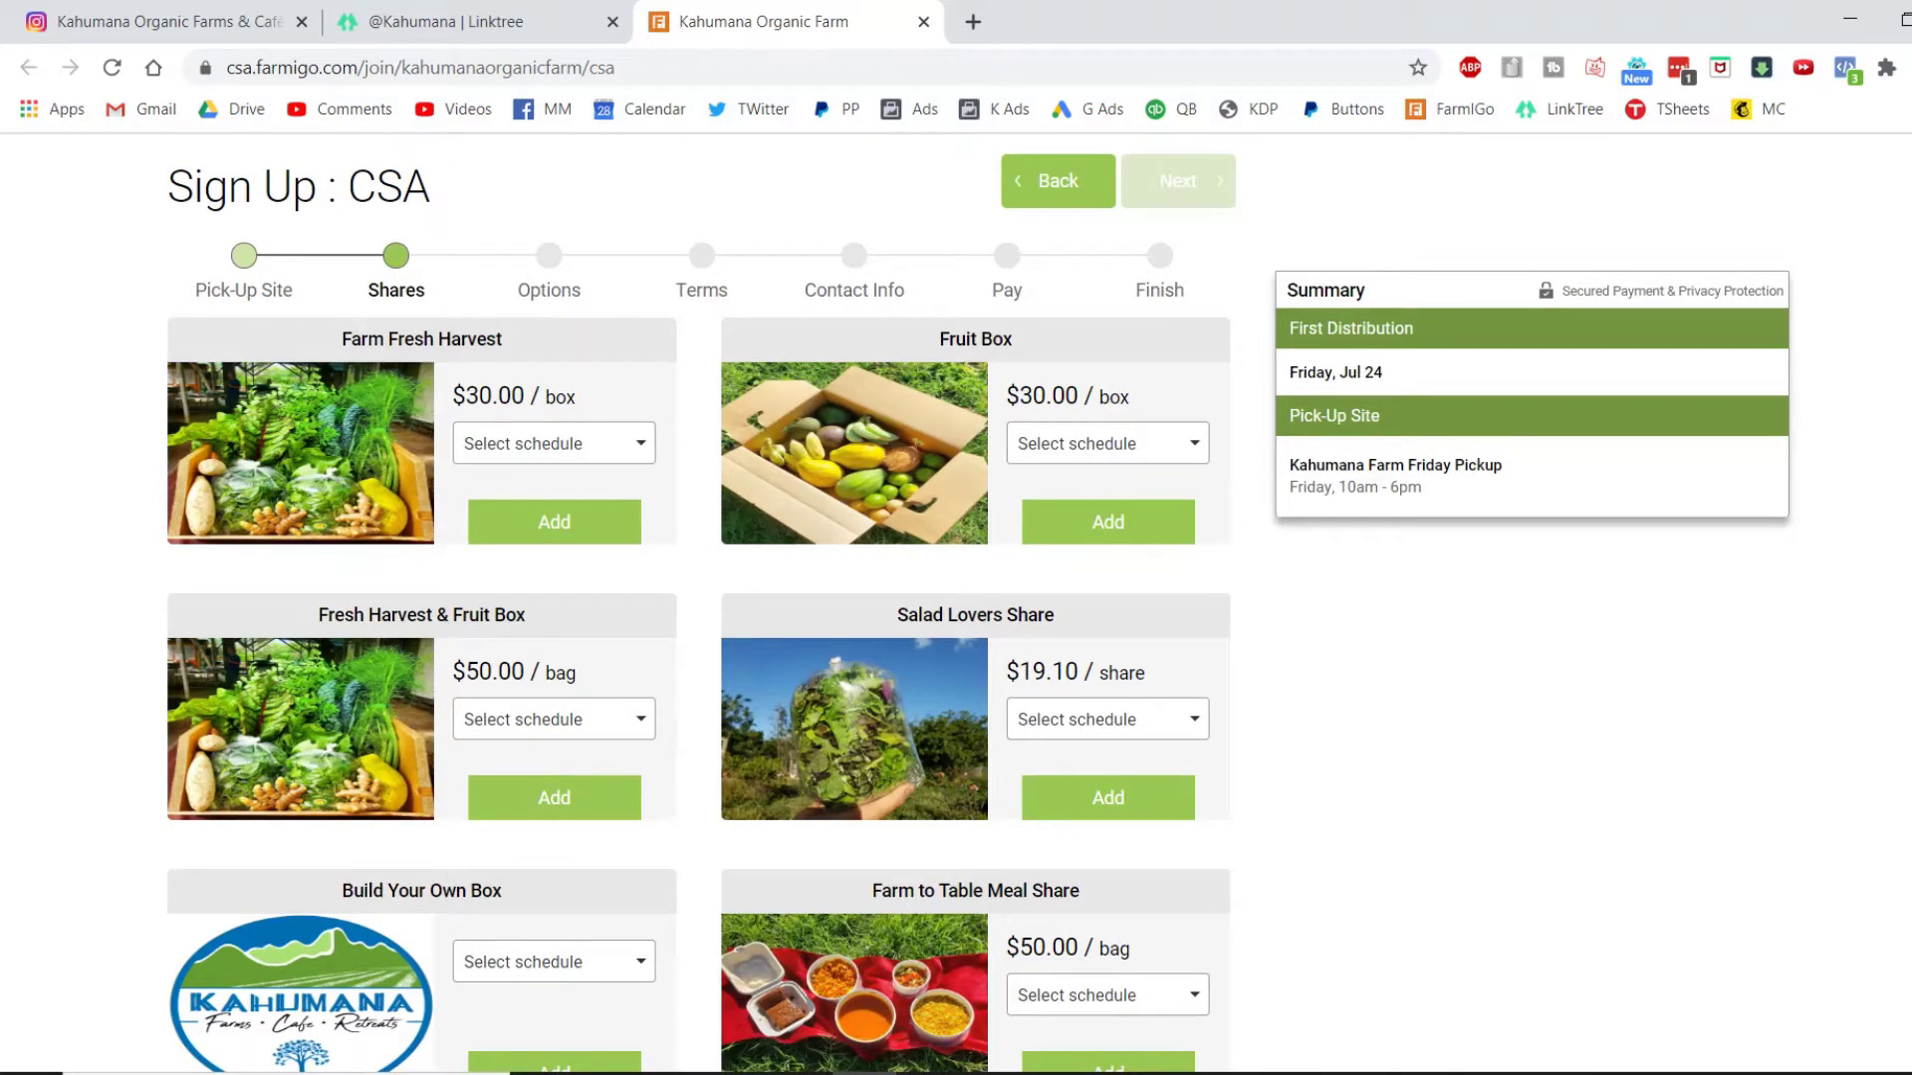
{"action": "scroll", "coordinate": [956, 597], "scroll_direction": "down", "scroll_amount": 1}
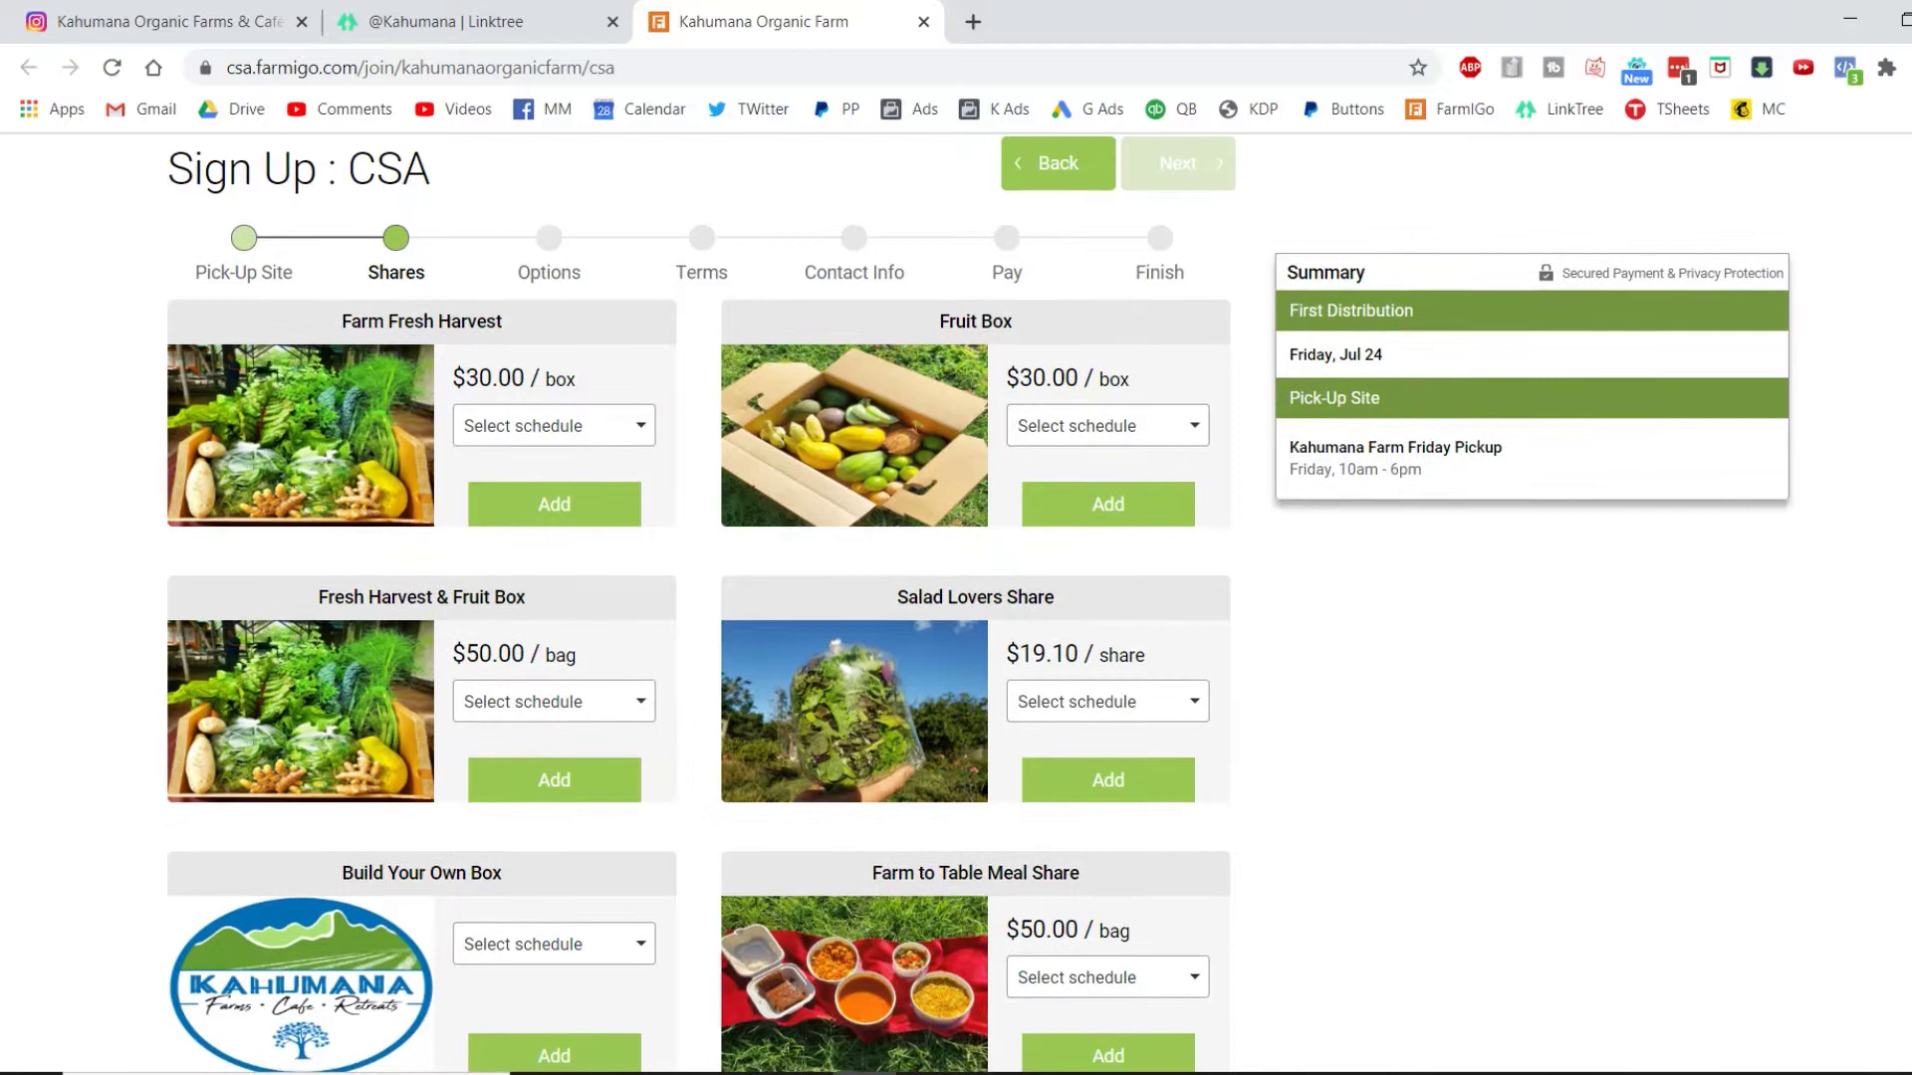
{"action": "scroll", "coordinate": [935, 468], "scroll_direction": "down", "scroll_amount": 1}
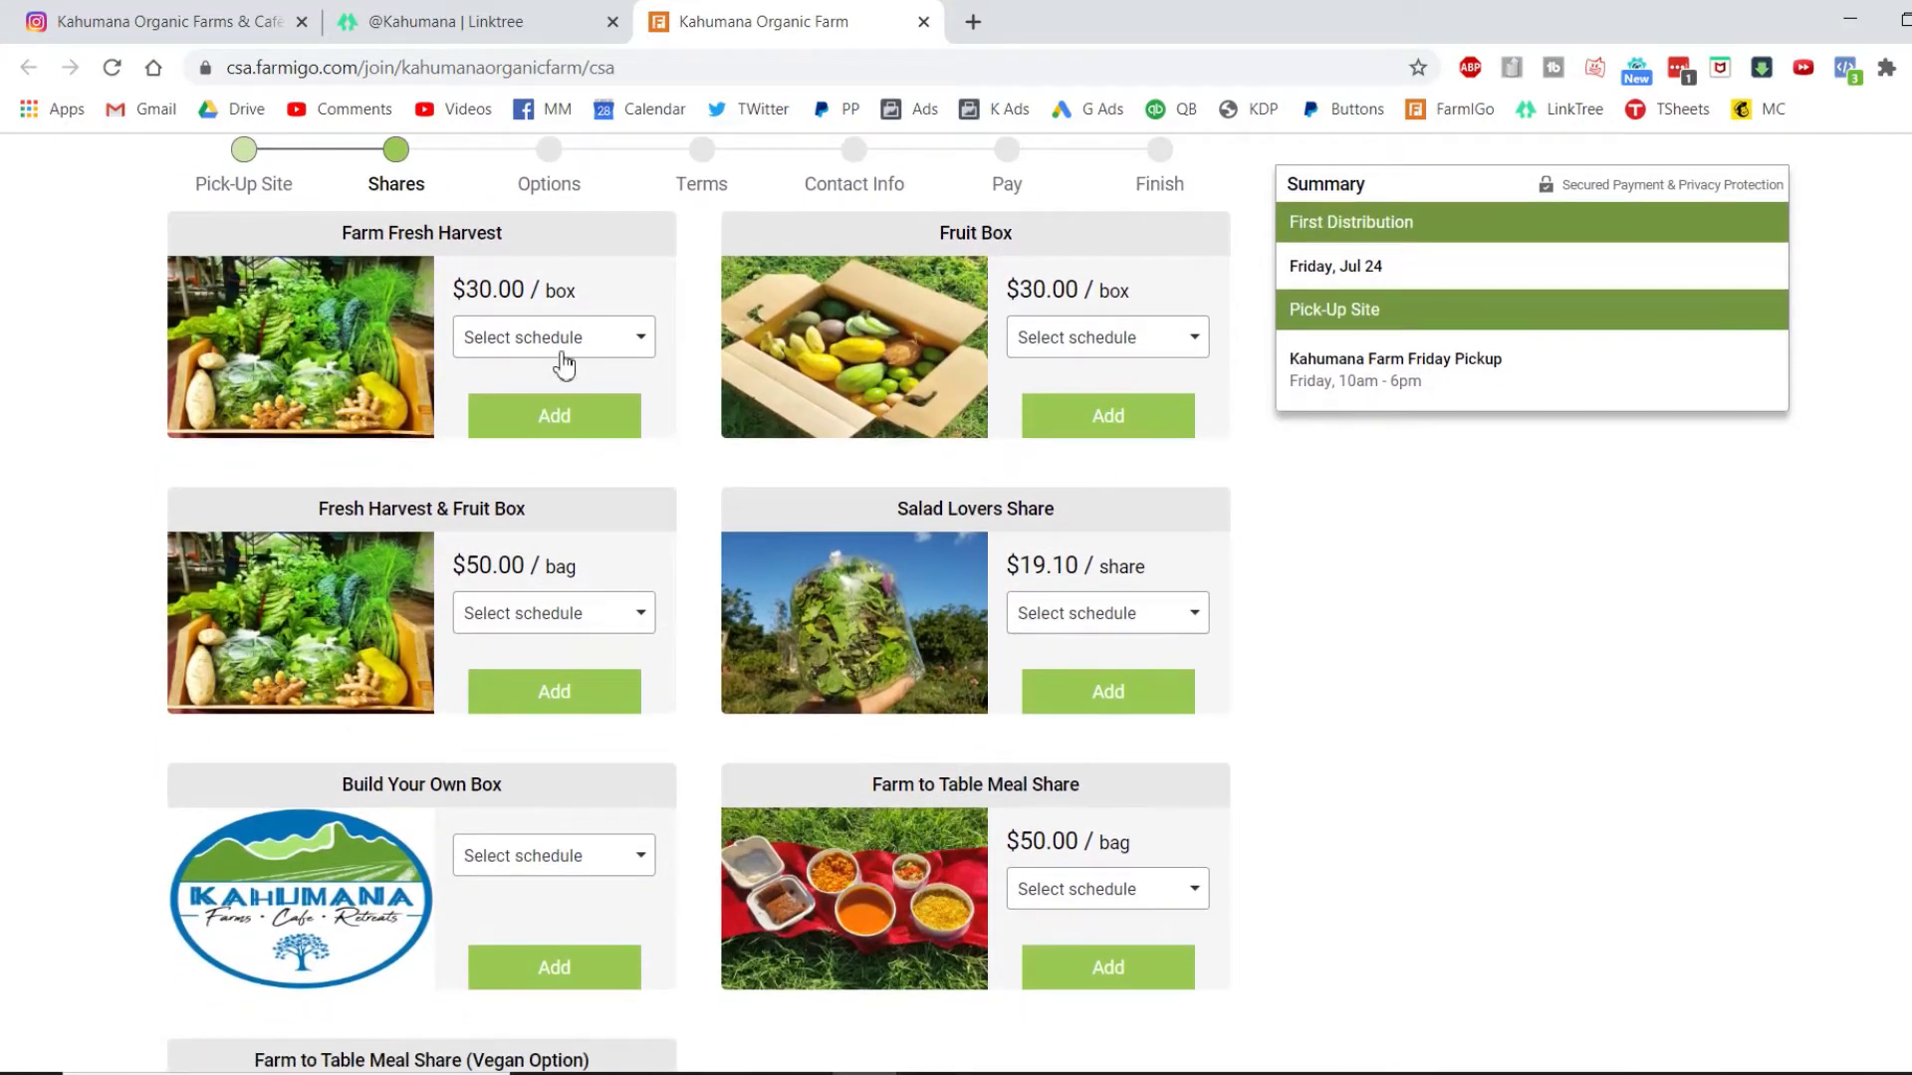
{"action": "left_click", "coordinate": [361, 392]}
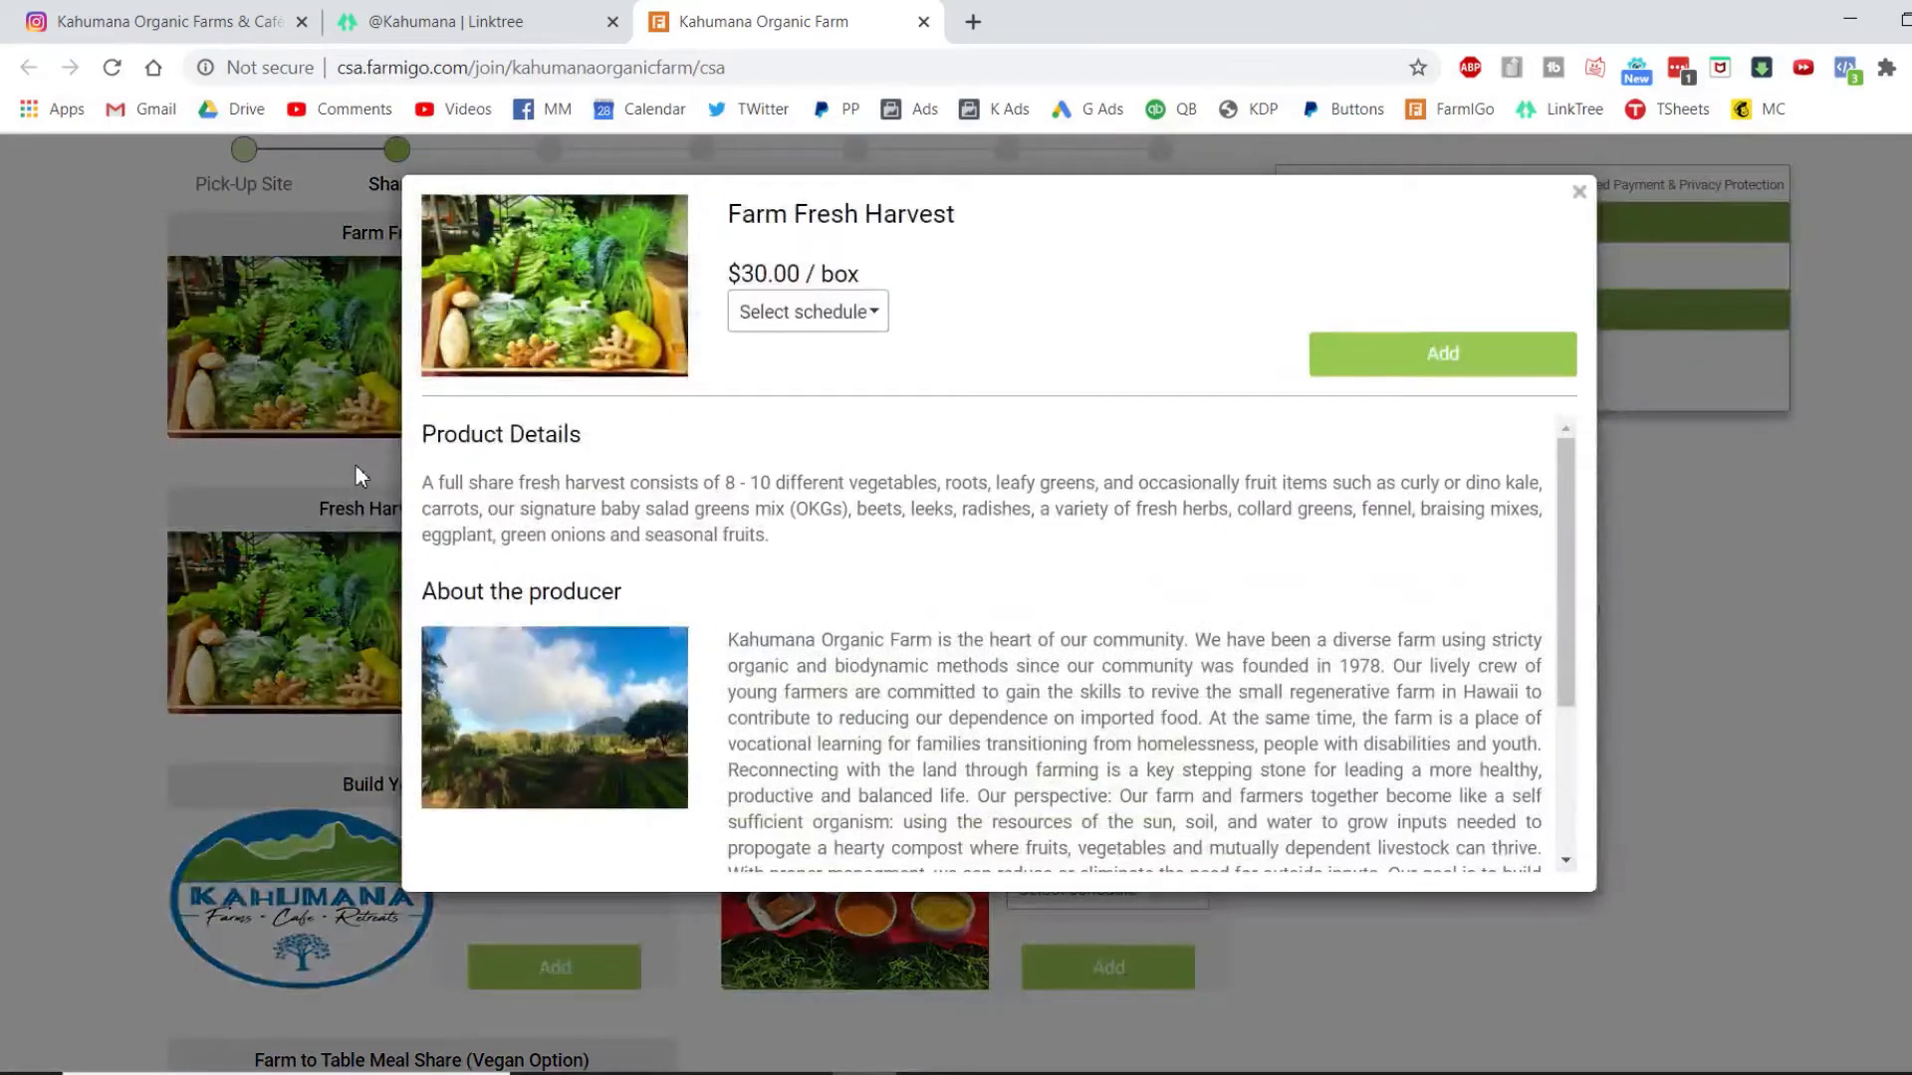
{"action": "left_click", "coordinate": [278, 494]}
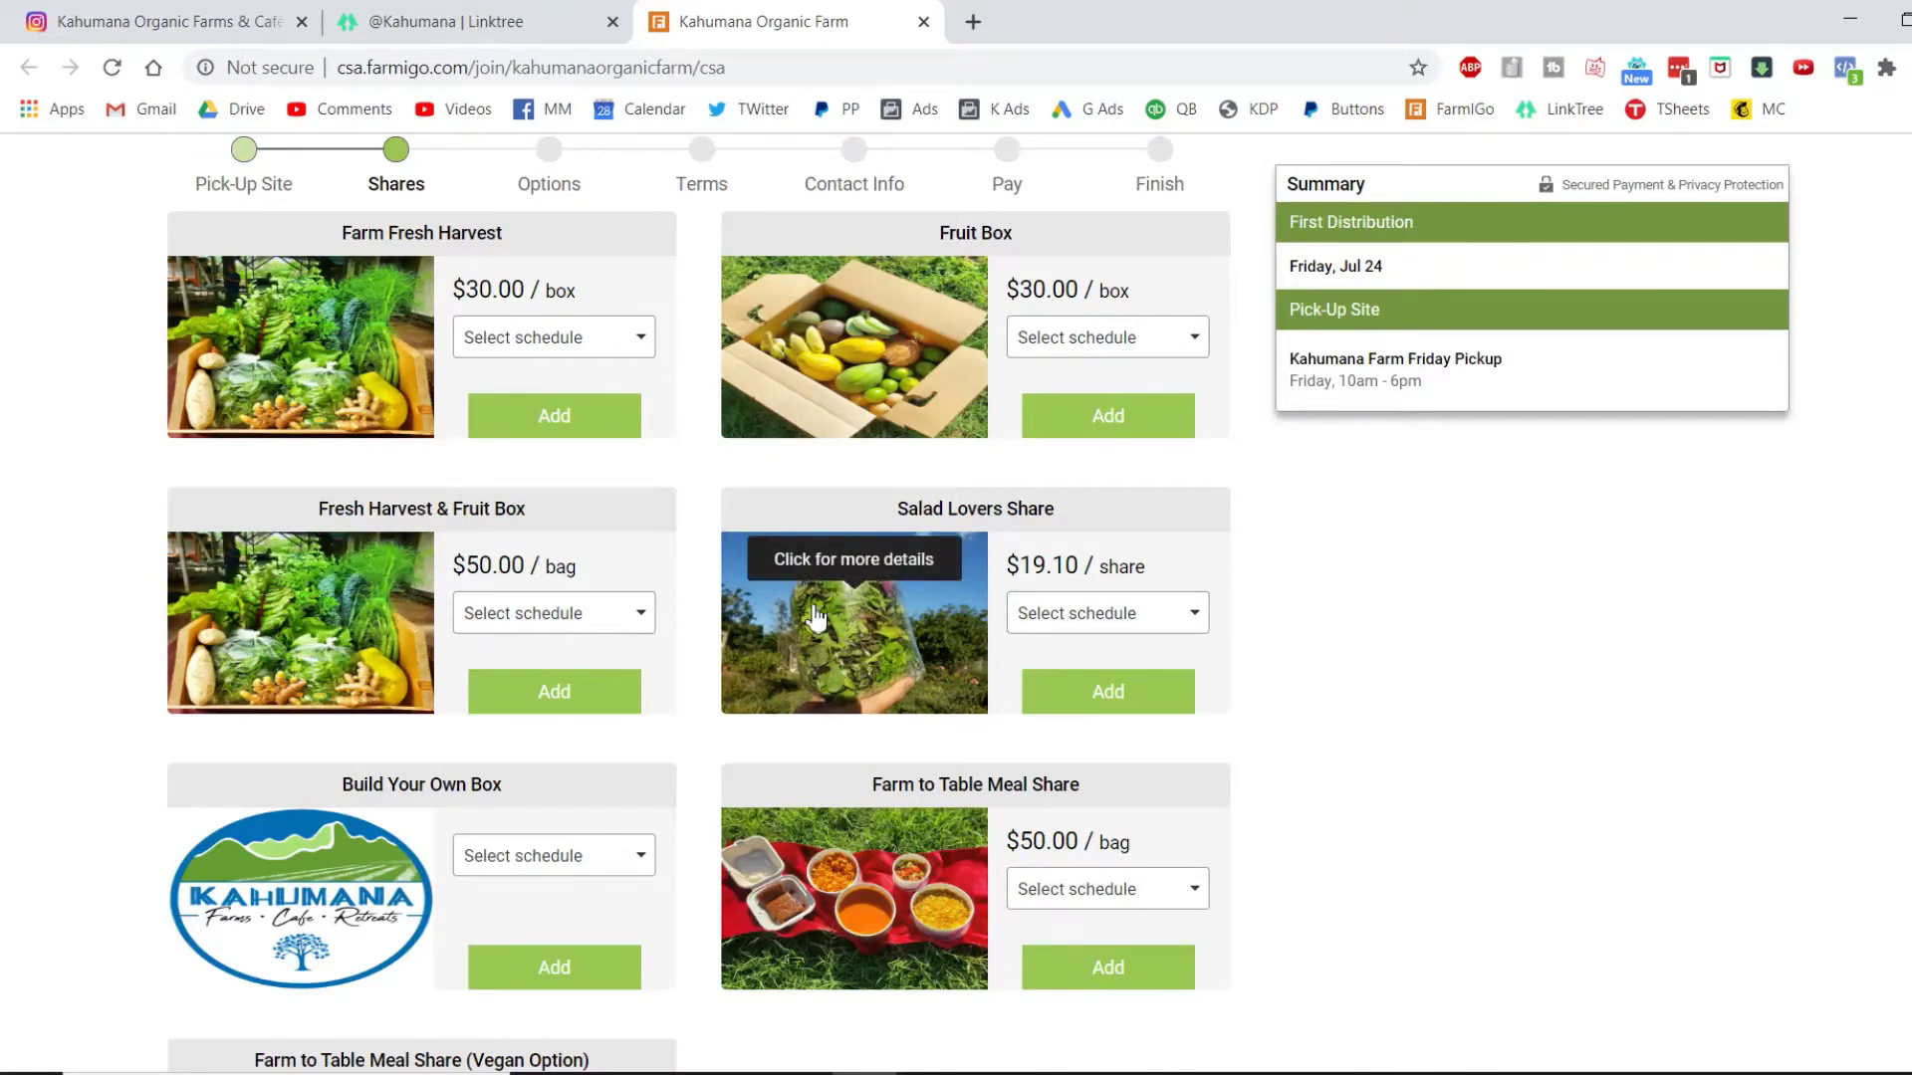
- Check schedules for Fresh Harvest & Fruit Box, Build Your Own Box and Farm Fresh Harvest without choosing
{"action": "left_click", "coordinate": [587, 614]}
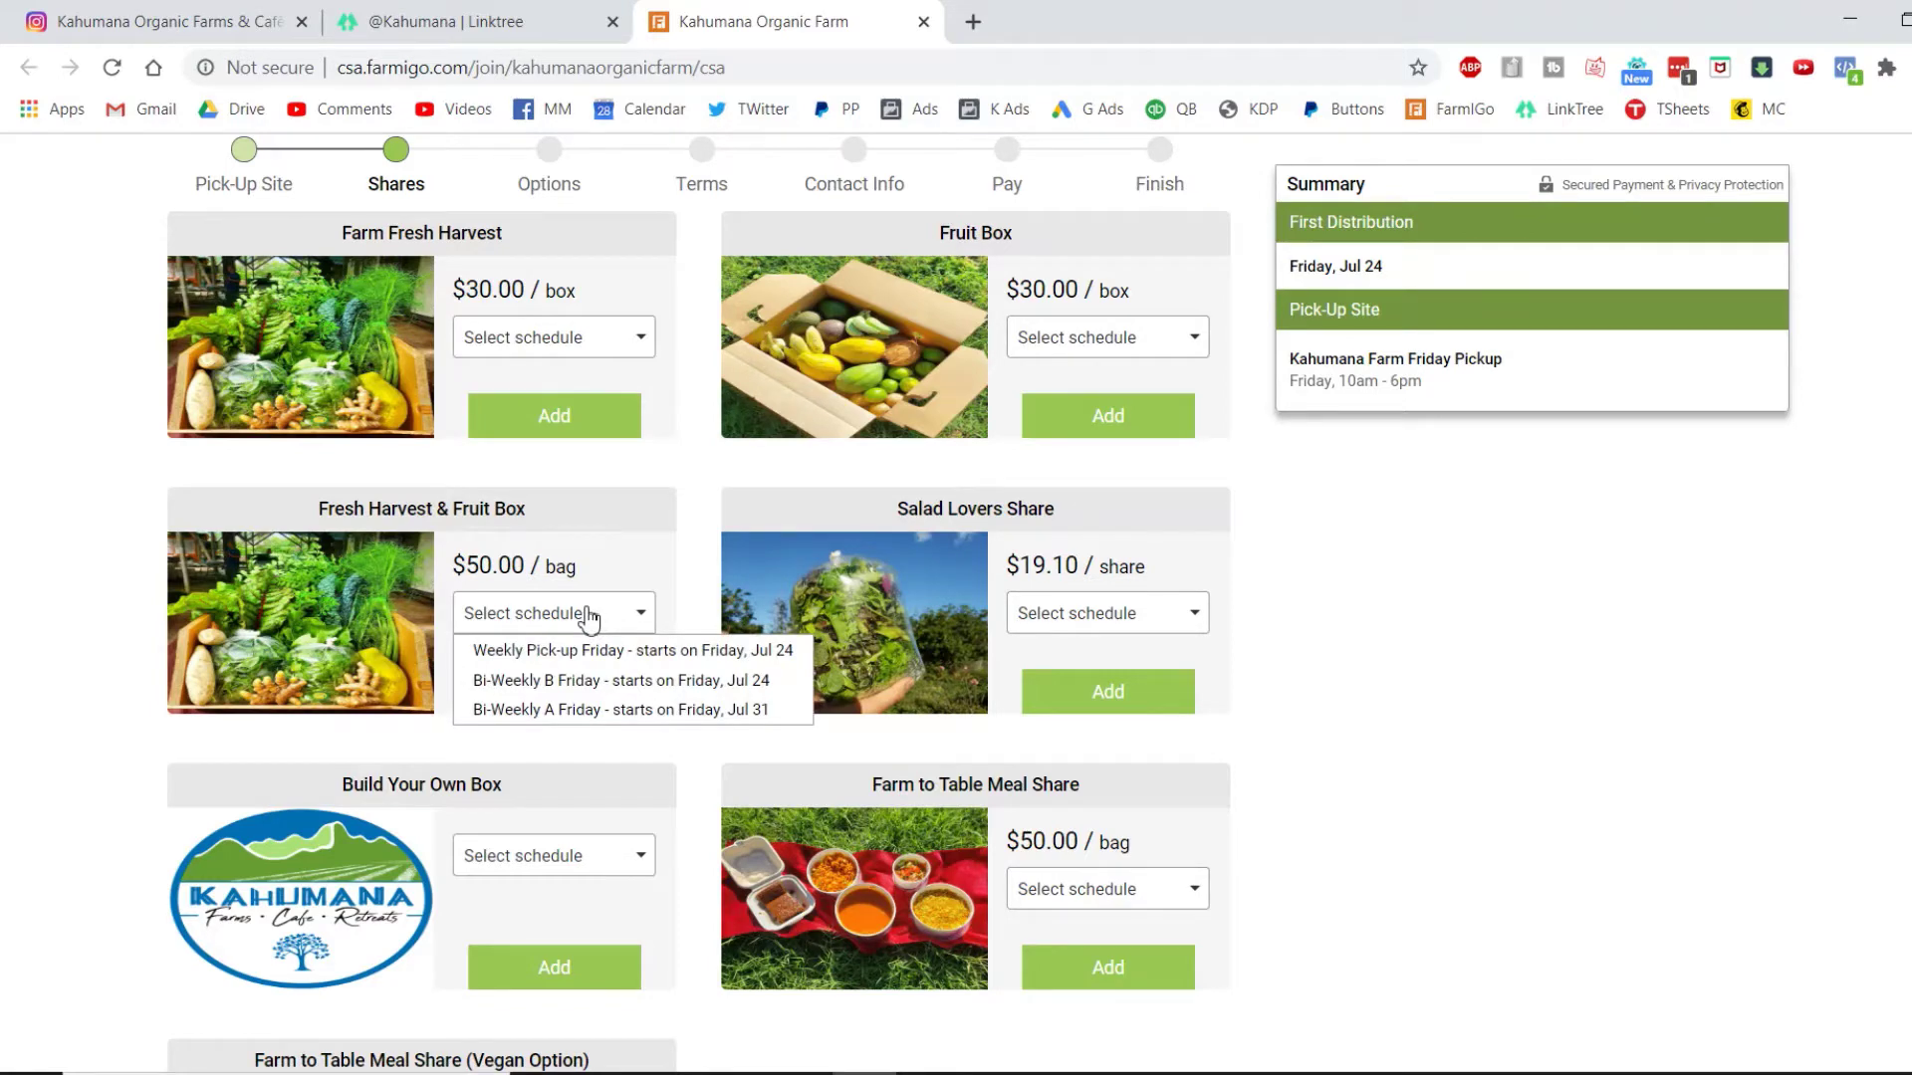
{"action": "left_click", "coordinate": [685, 585]}
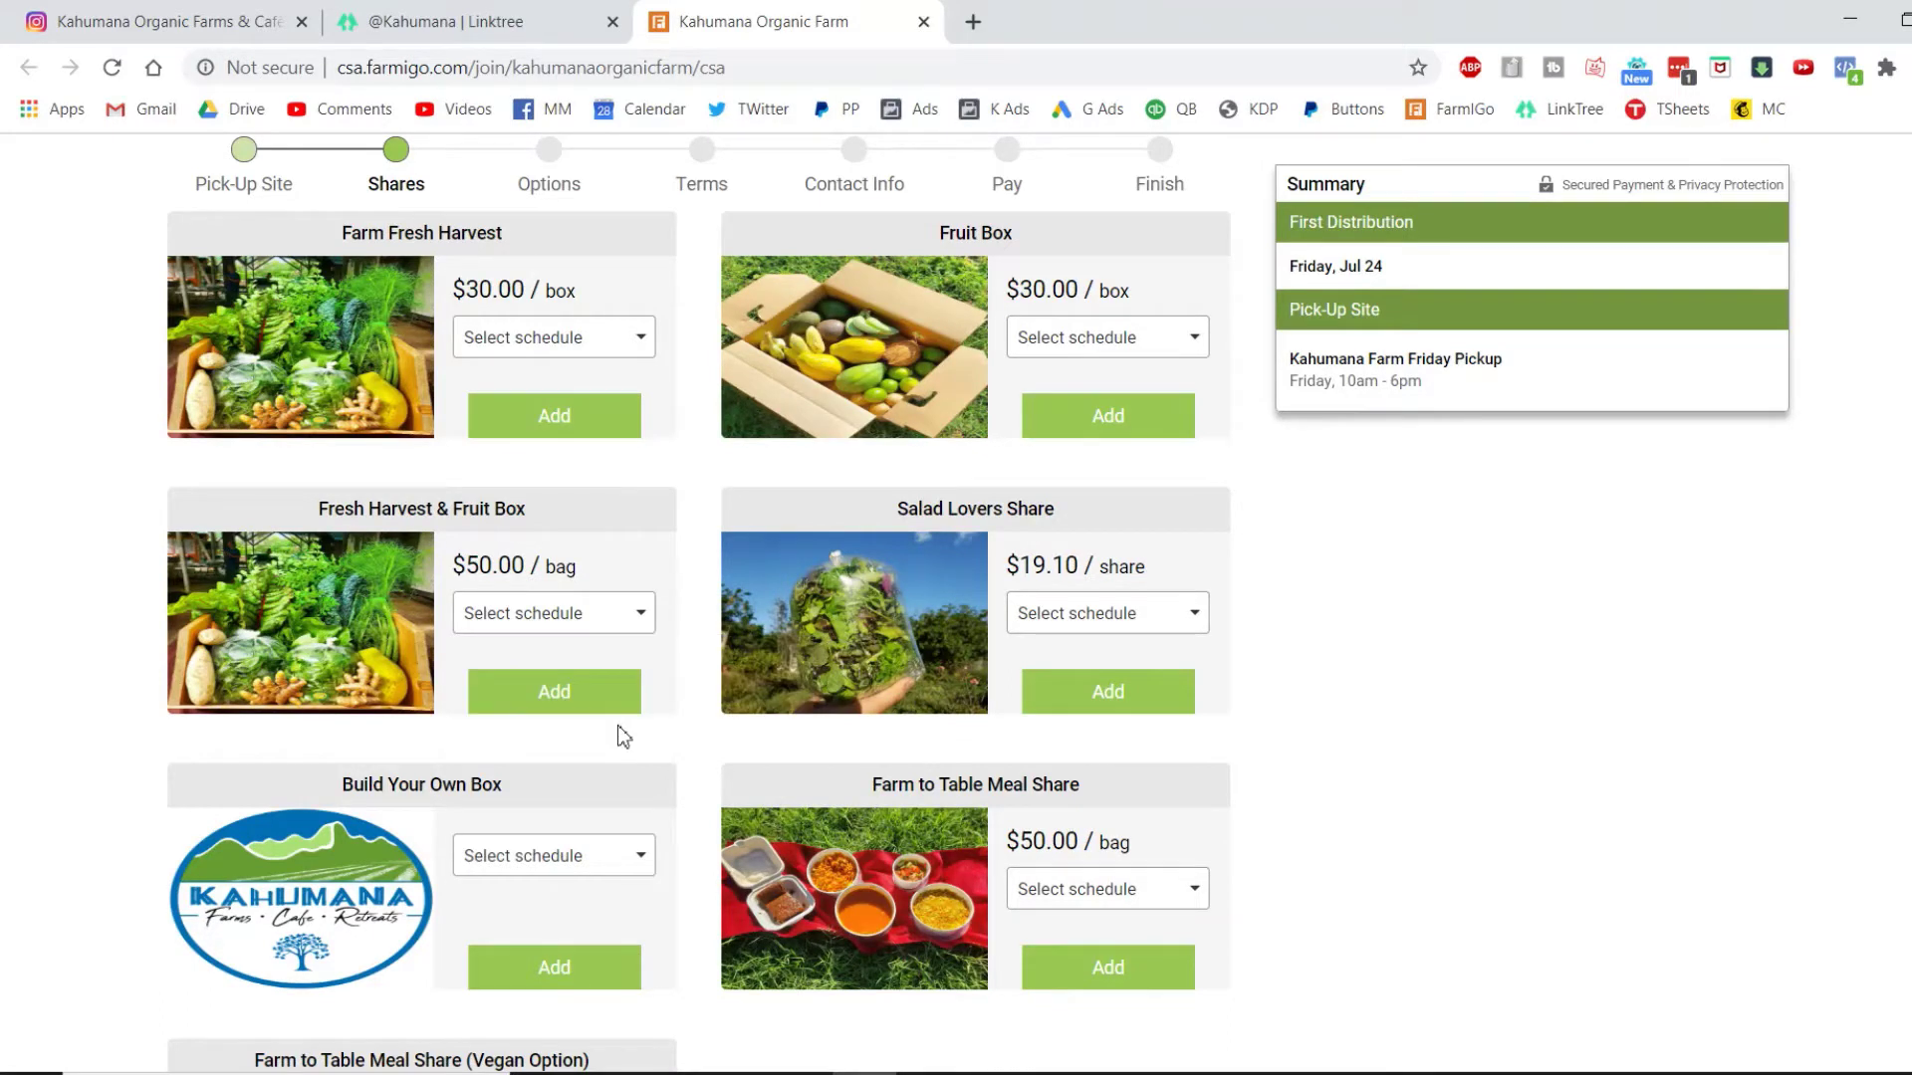
{"action": "left_click", "coordinate": [612, 856]}
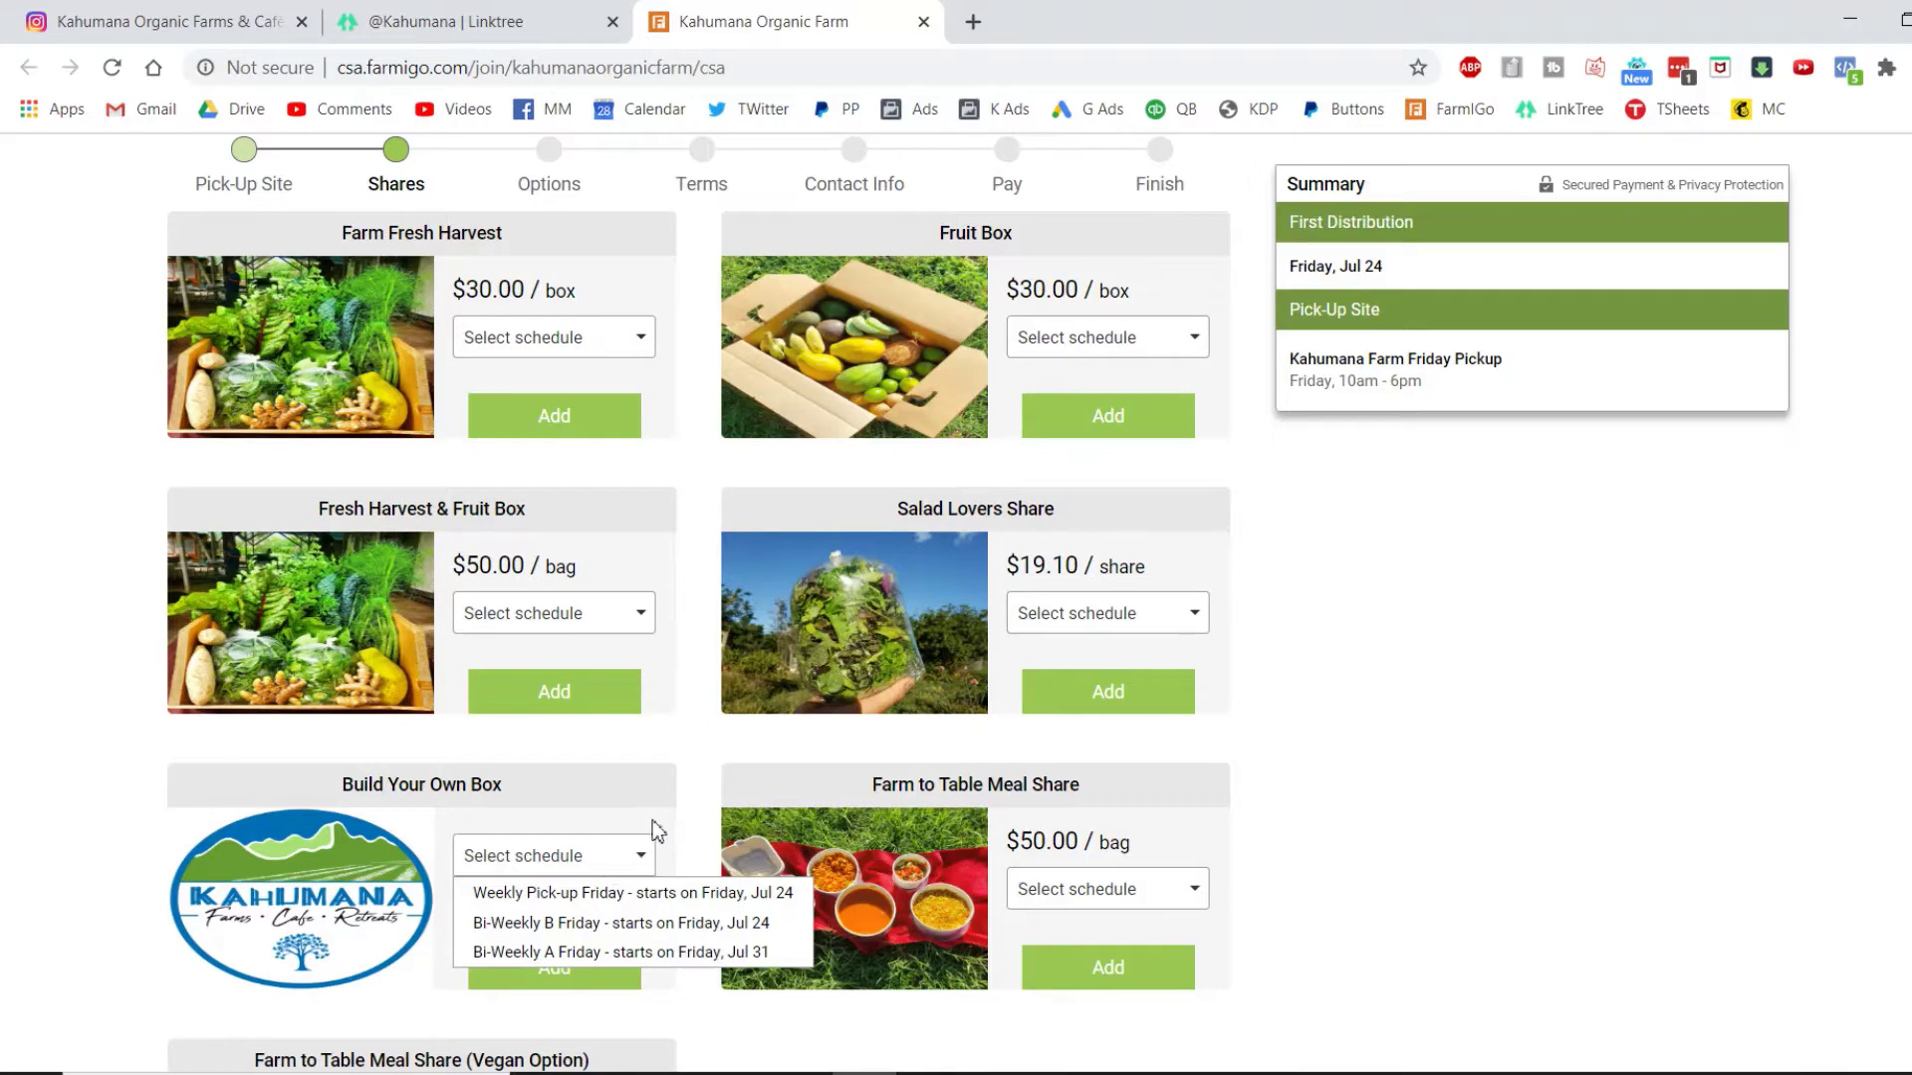
{"action": "left_click", "coordinate": [681, 819]}
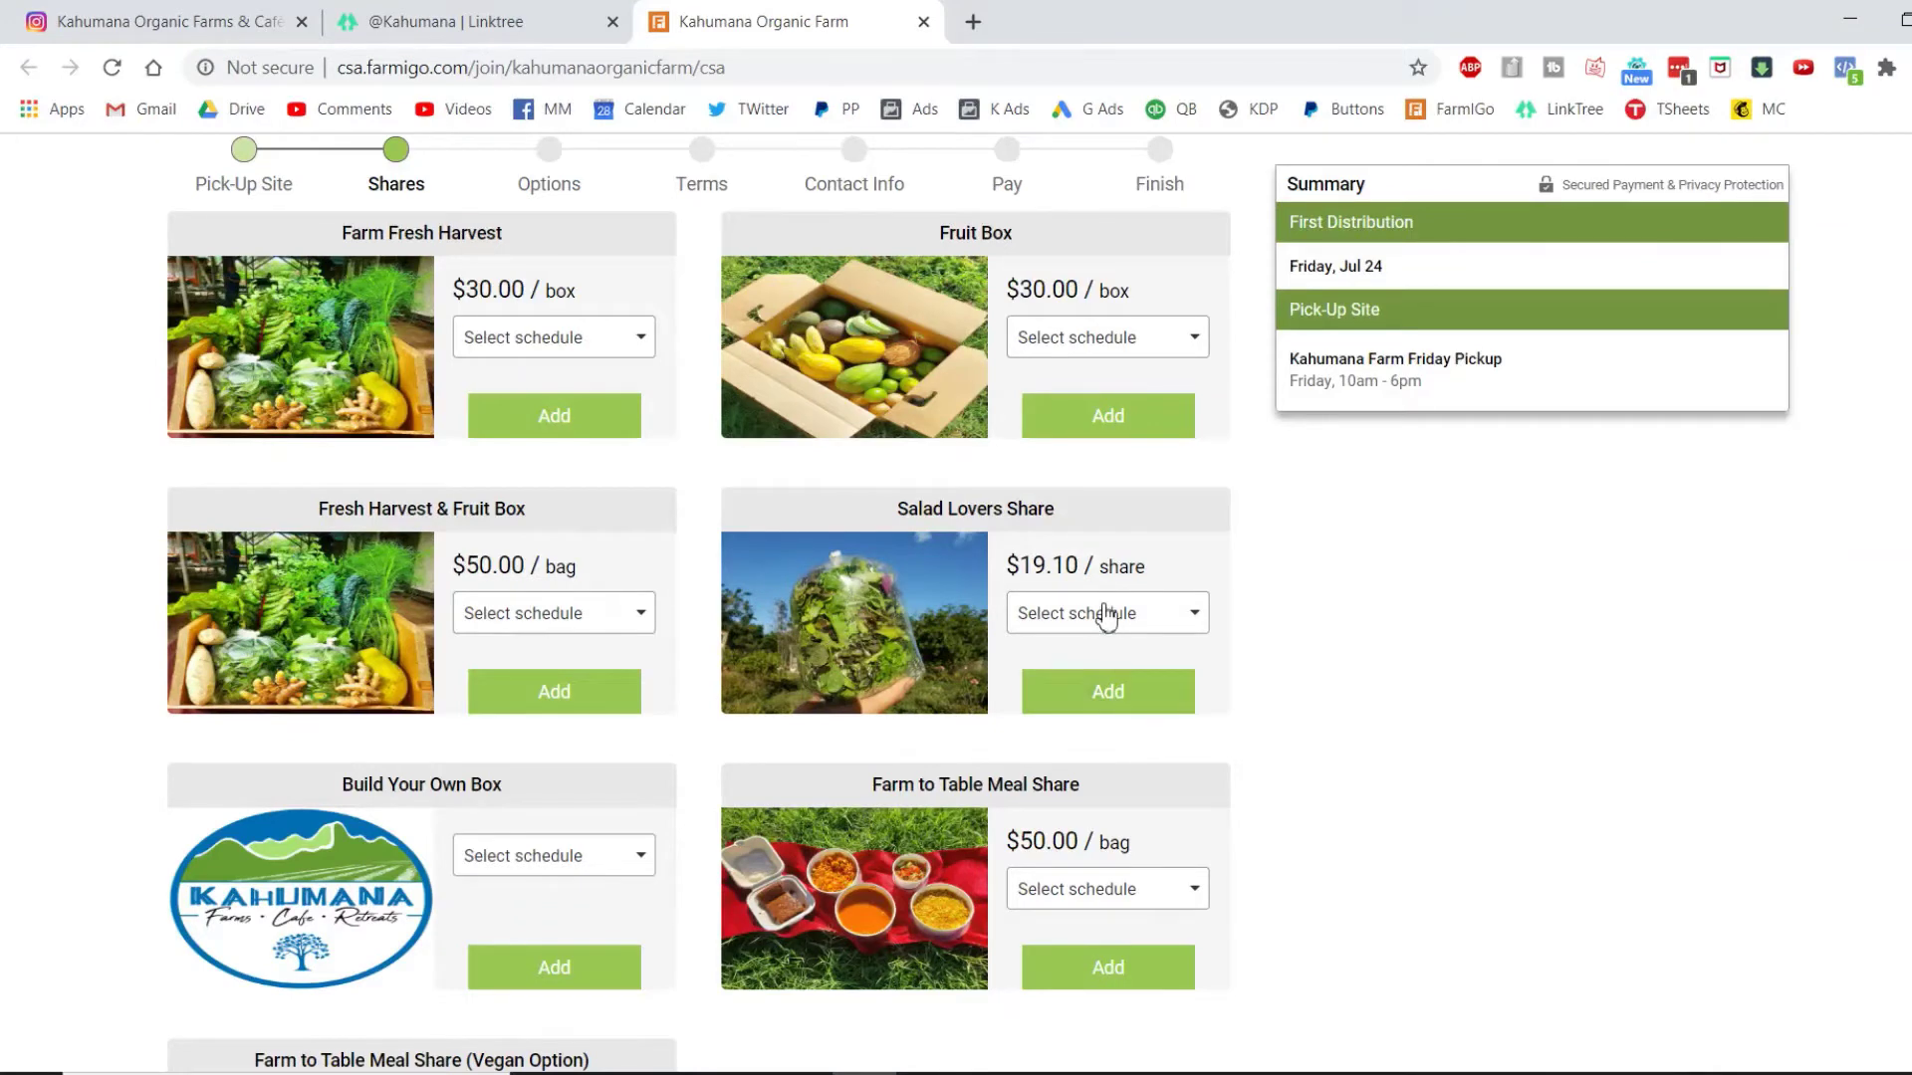
{"action": "left_click", "coordinate": [539, 341]}
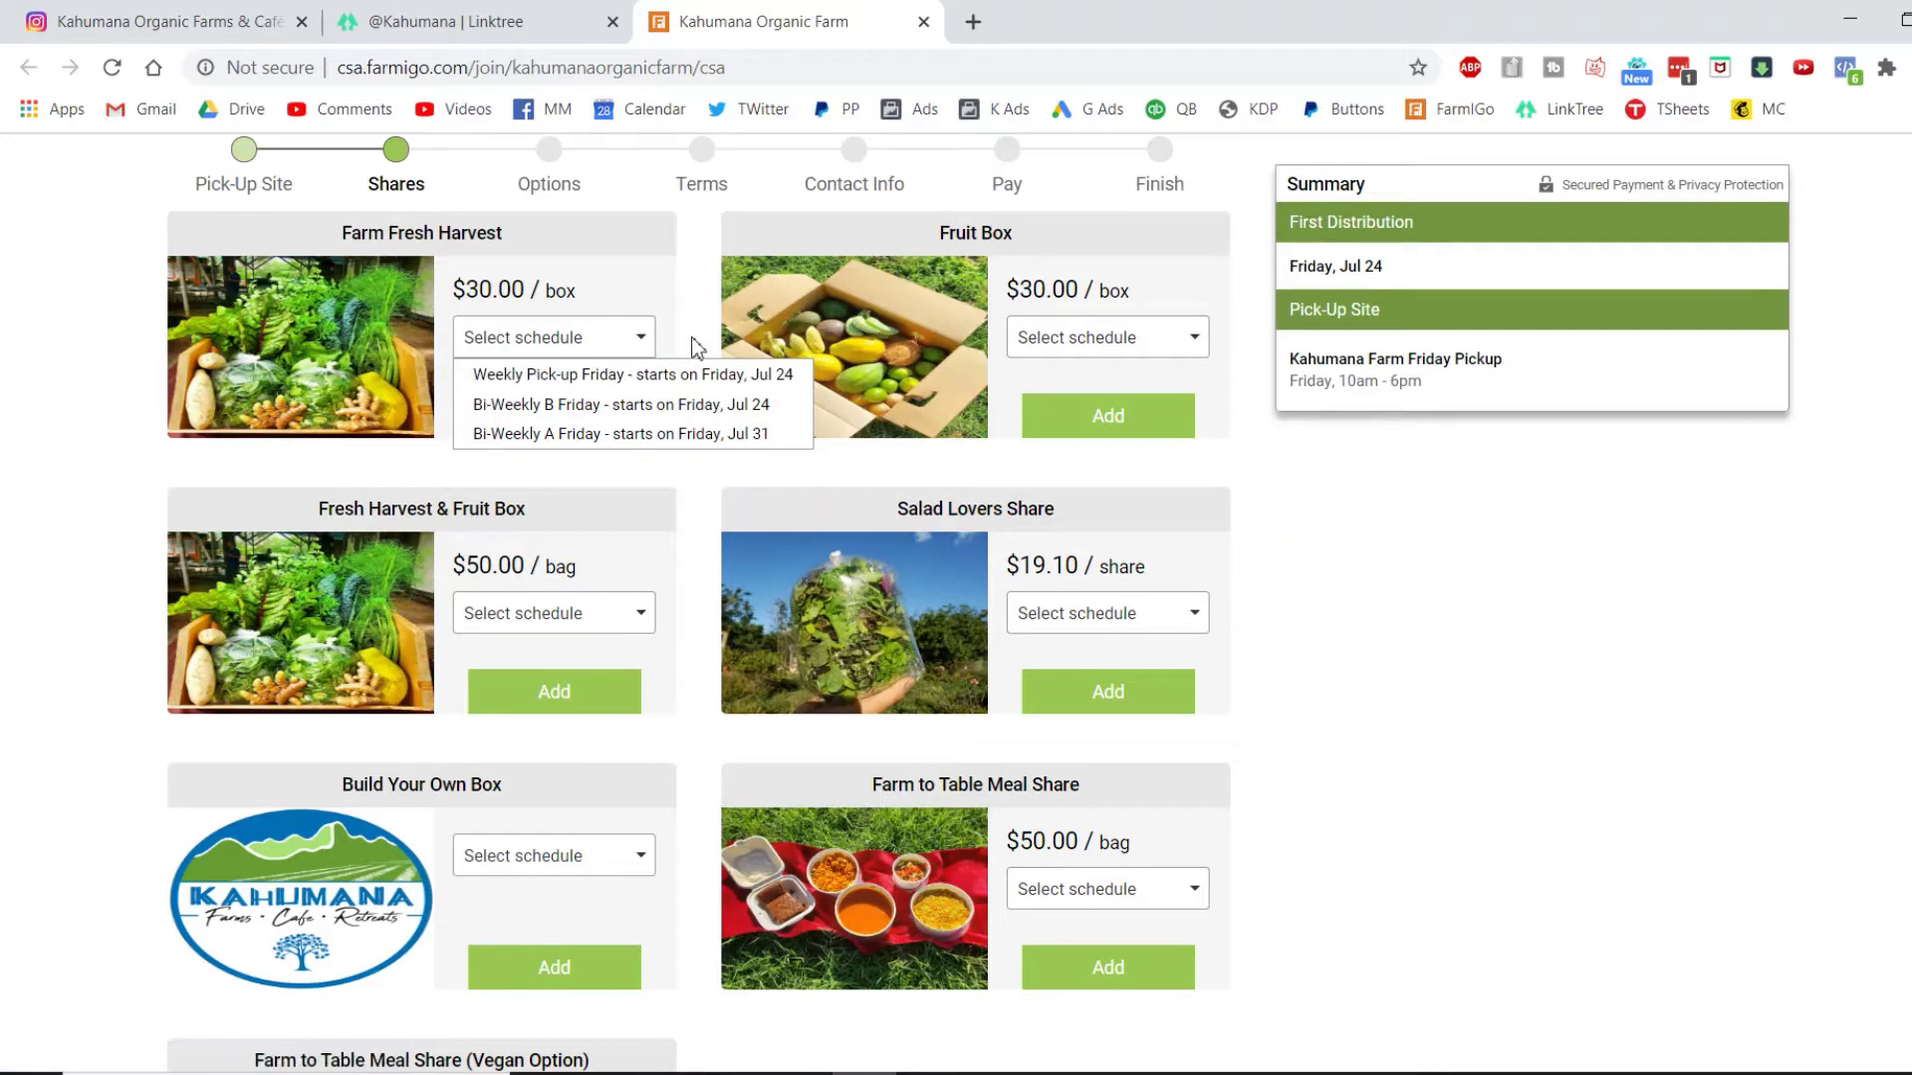
- Close the Farm Fresh Harvest schedules and set Build Your Own Box to Weekly Pick-up Friday
{"action": "left_click", "coordinate": [697, 348]}
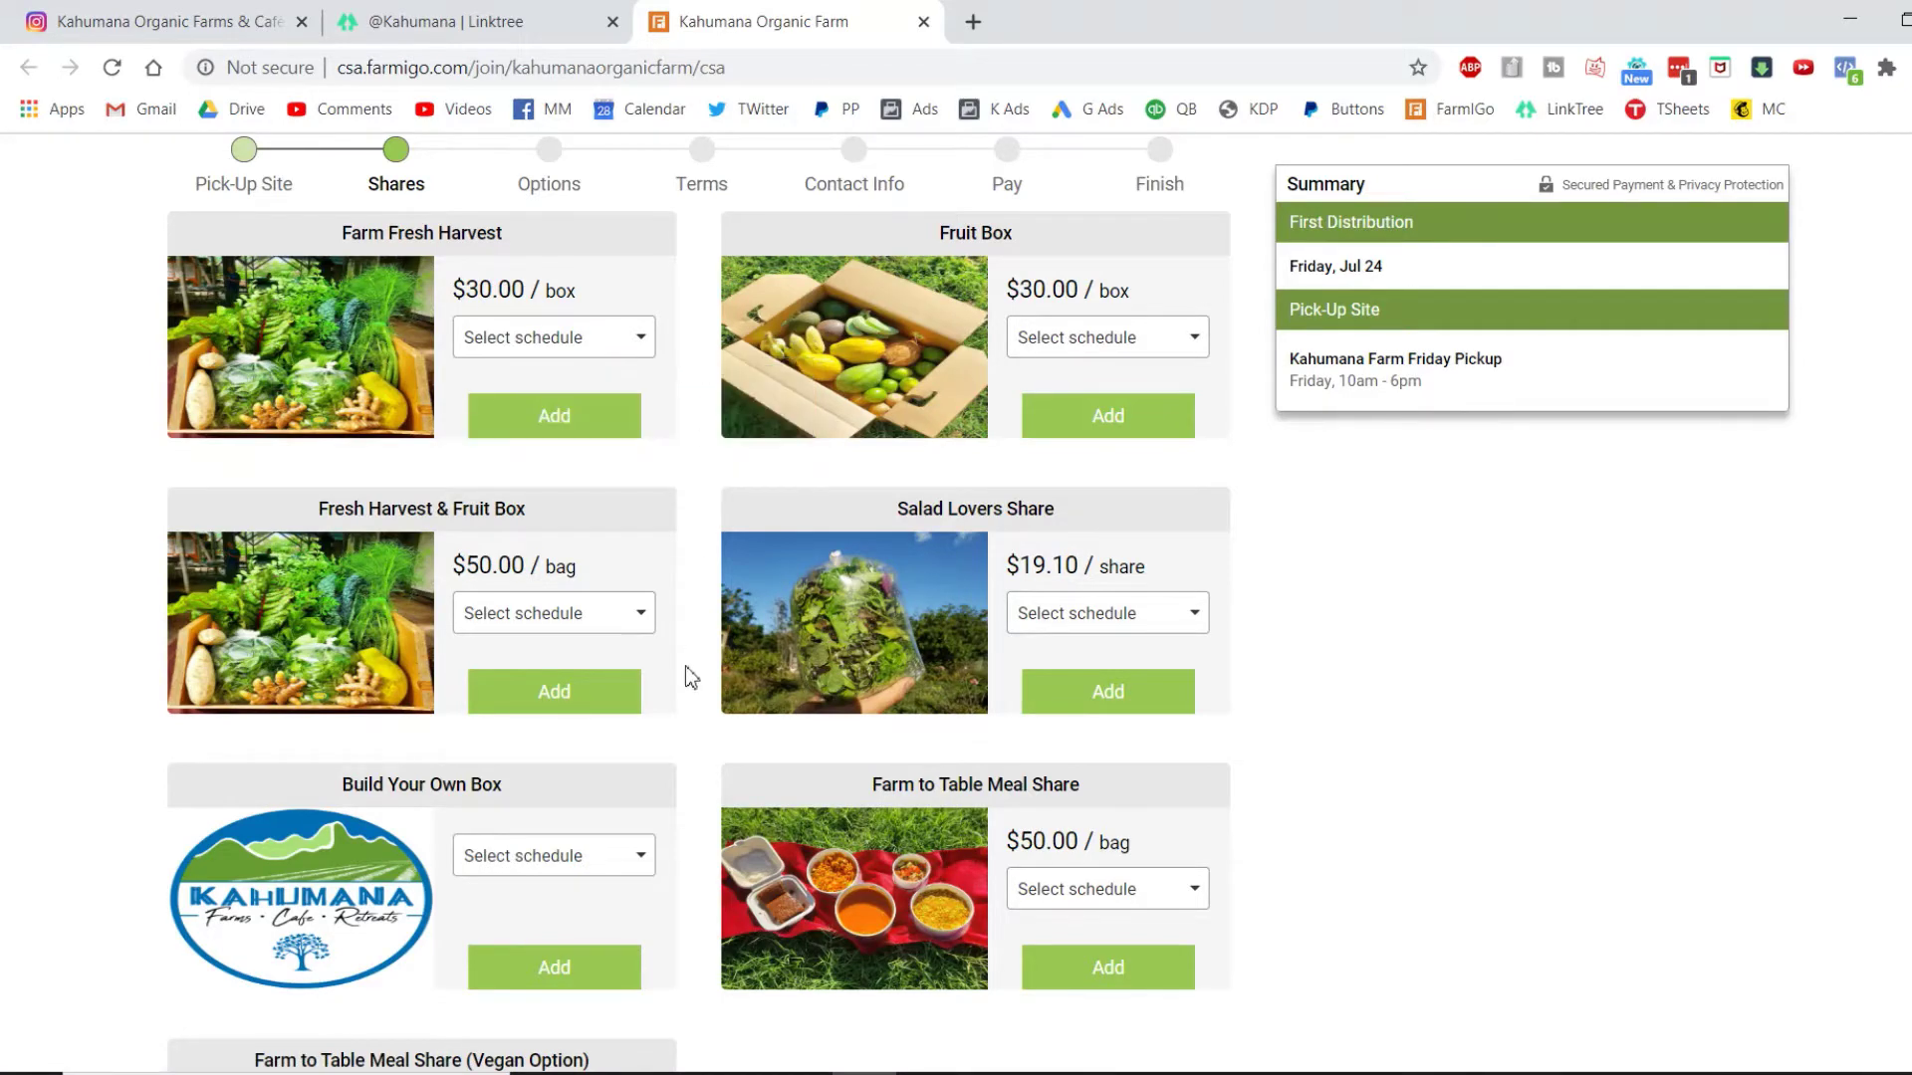
{"action": "left_click", "coordinate": [623, 862]}
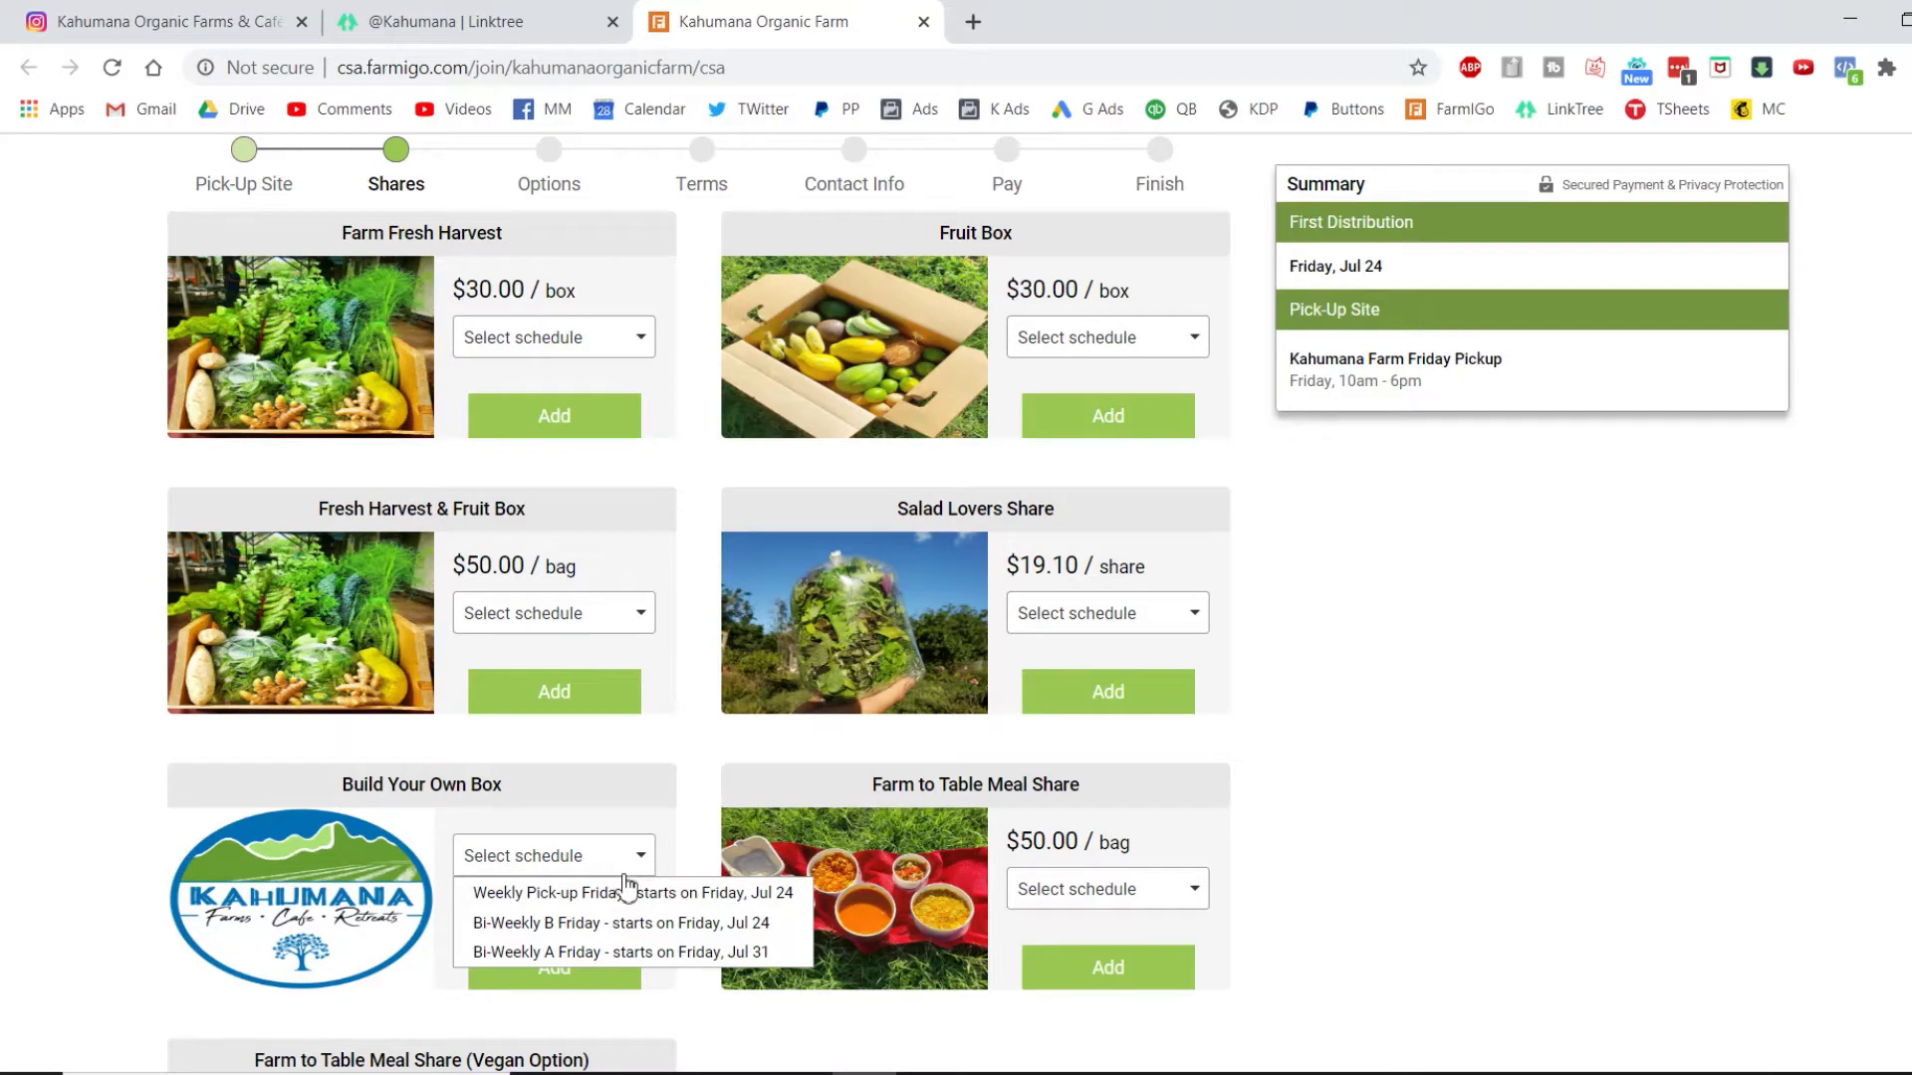
{"action": "left_click", "coordinate": [625, 893]}
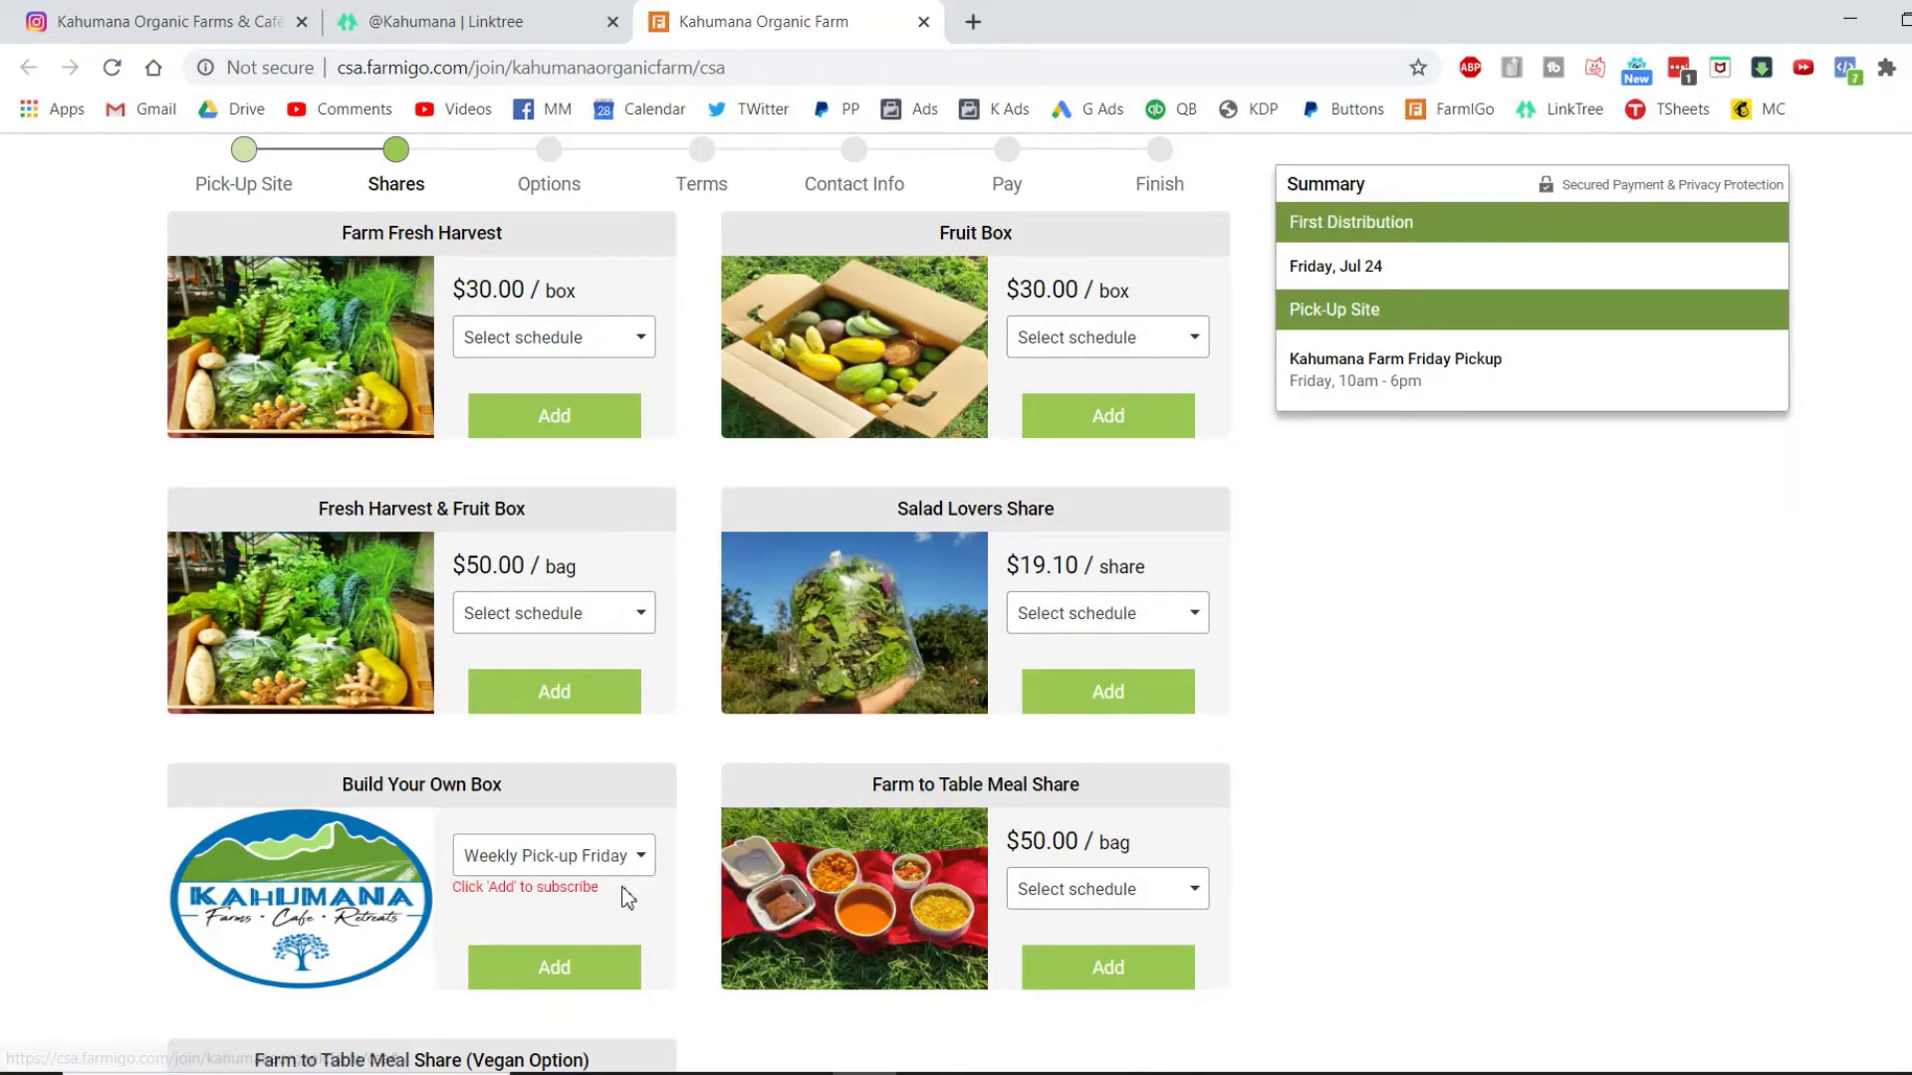
{"action": "scroll", "coordinate": [980, 604], "scroll_direction": "down", "scroll_amount": 1}
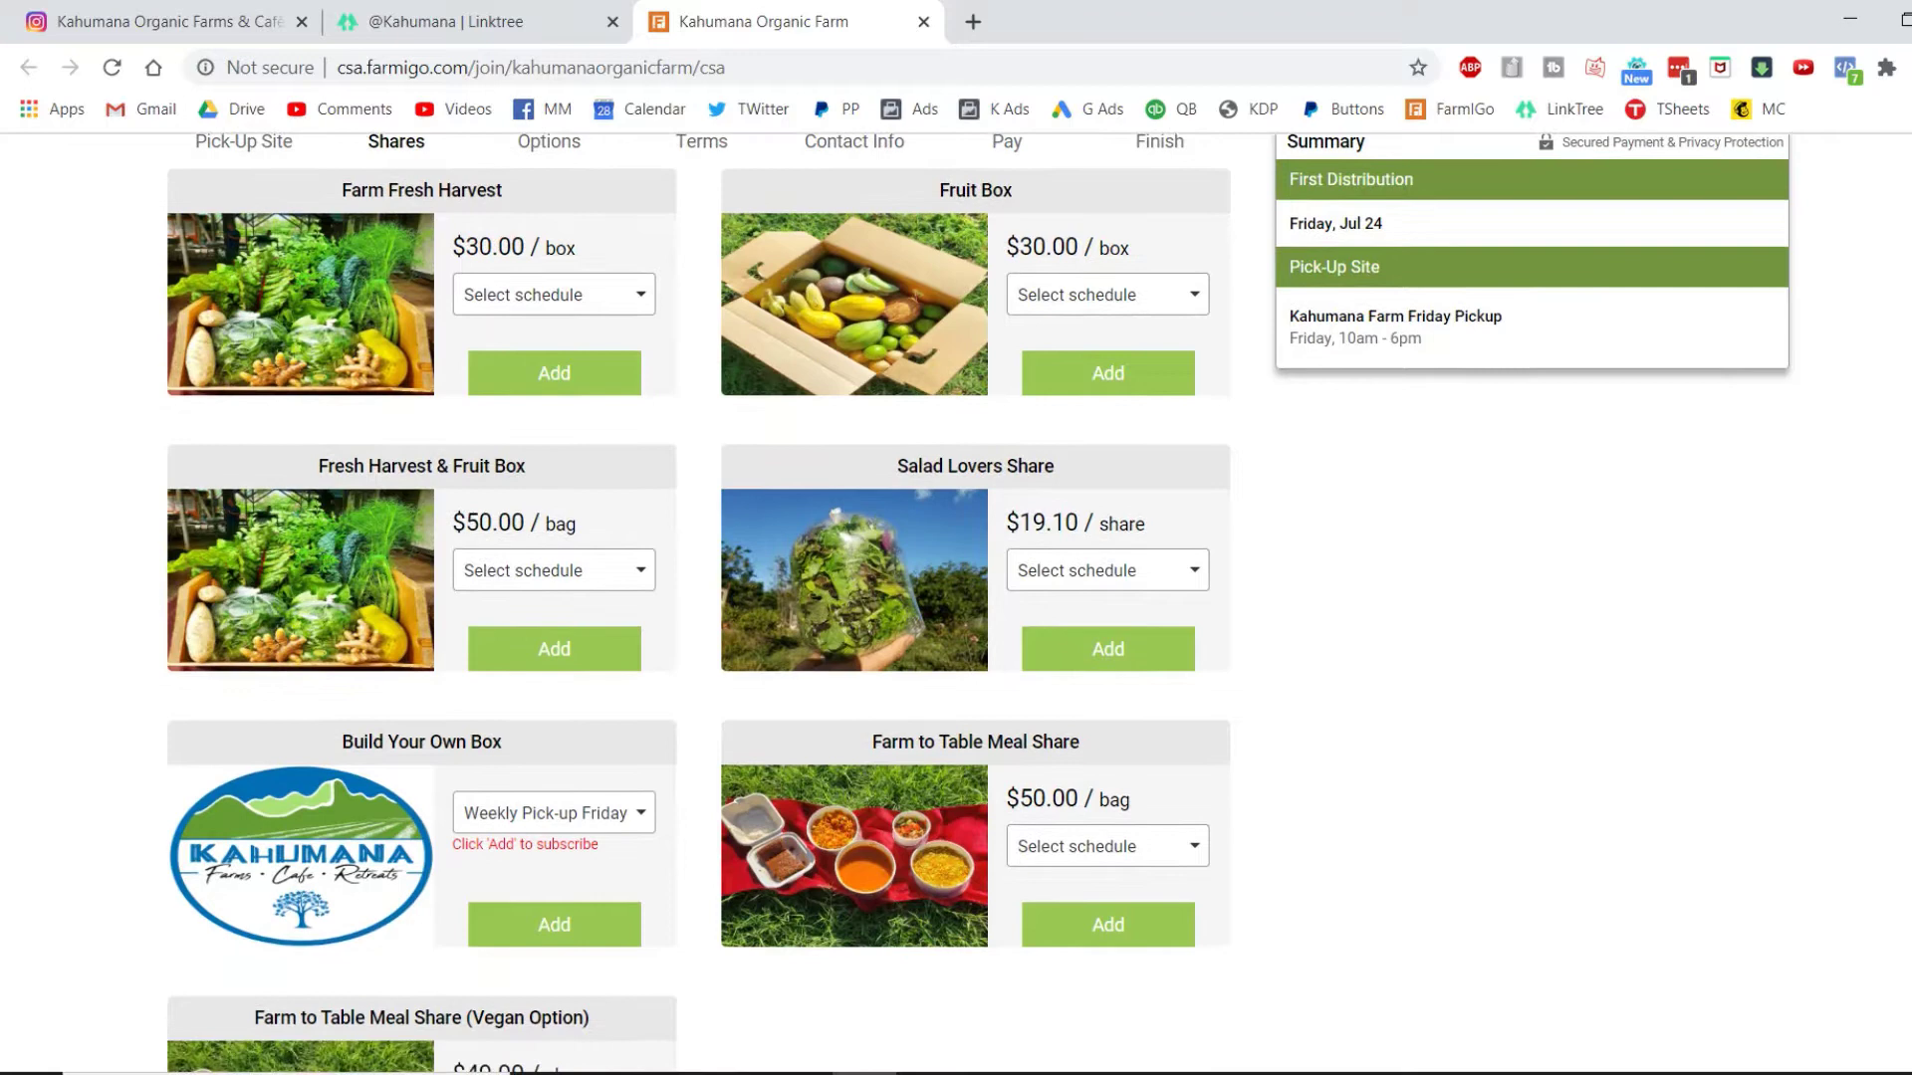
{"action": "scroll", "coordinate": [980, 603], "scroll_direction": "up", "scroll_amount": 2}
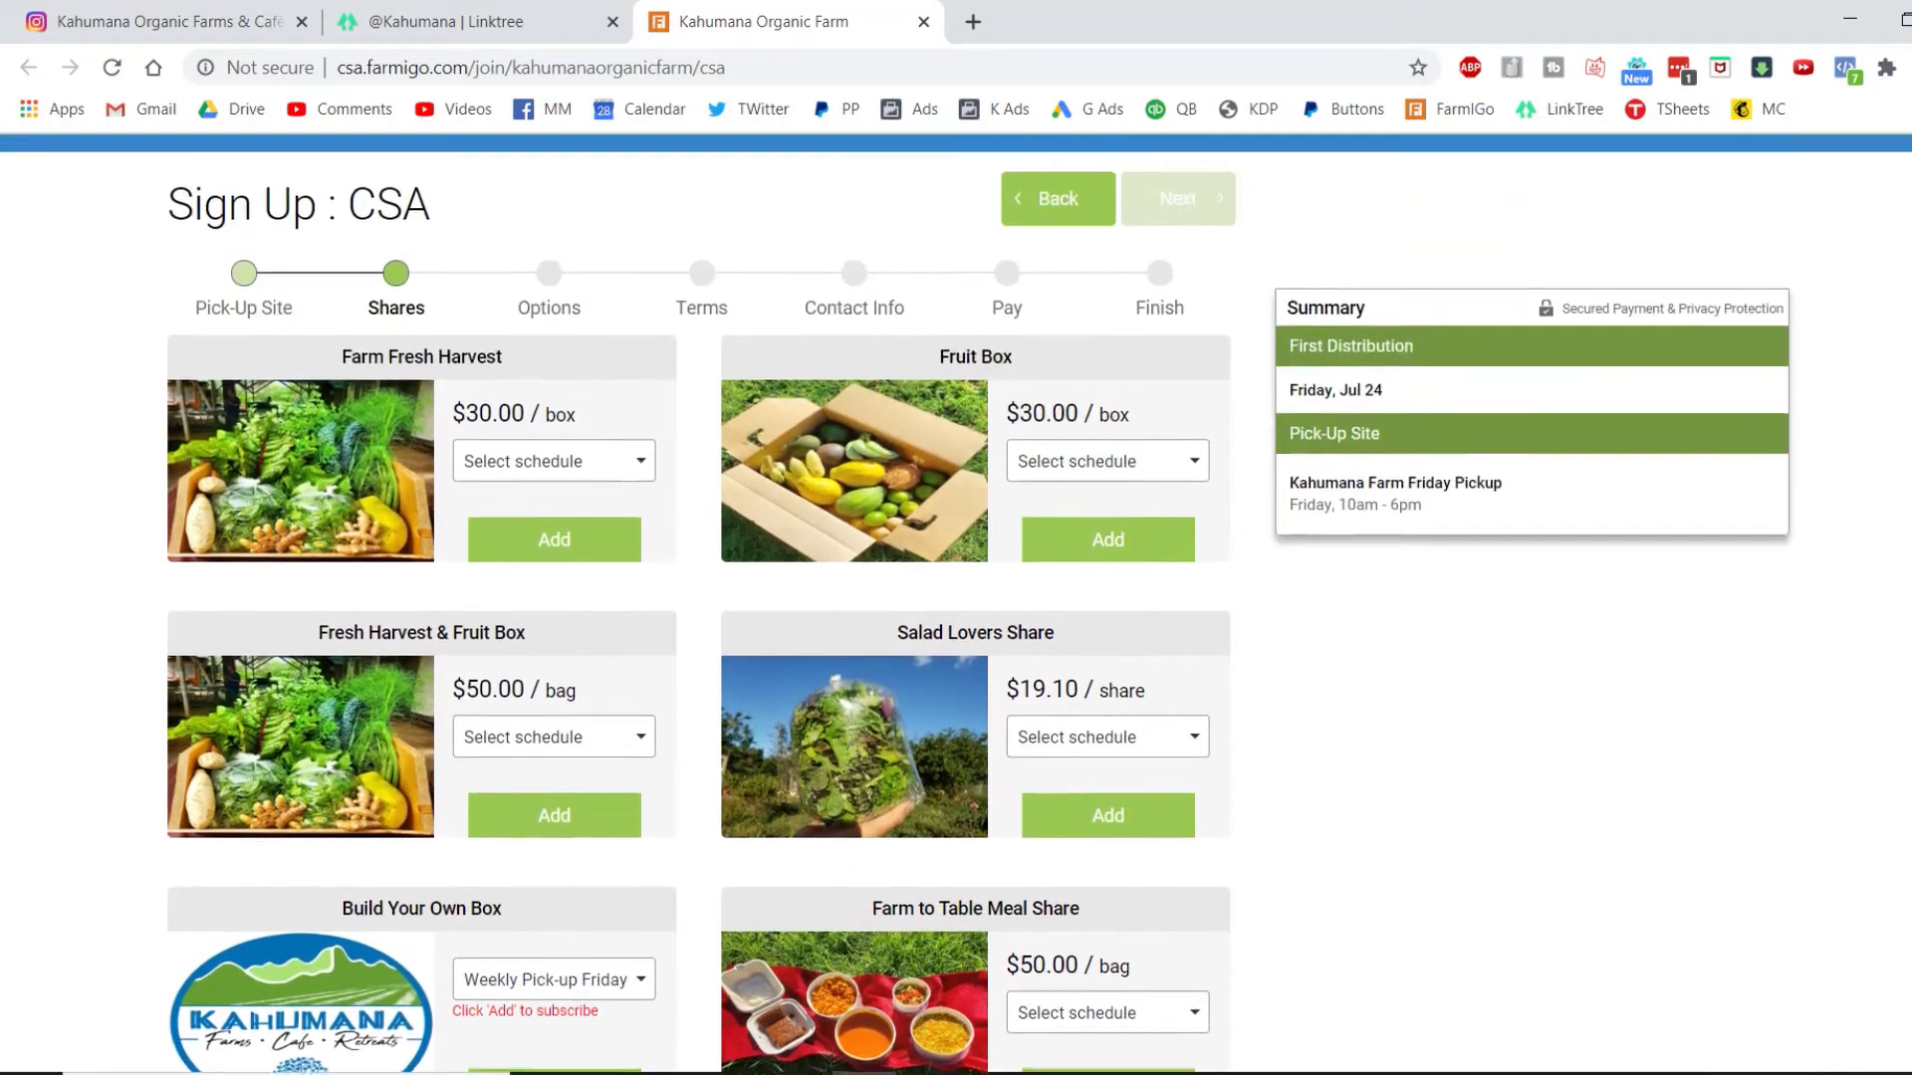
{"action": "scroll", "coordinate": [980, 604], "scroll_direction": "down", "scroll_amount": 1}
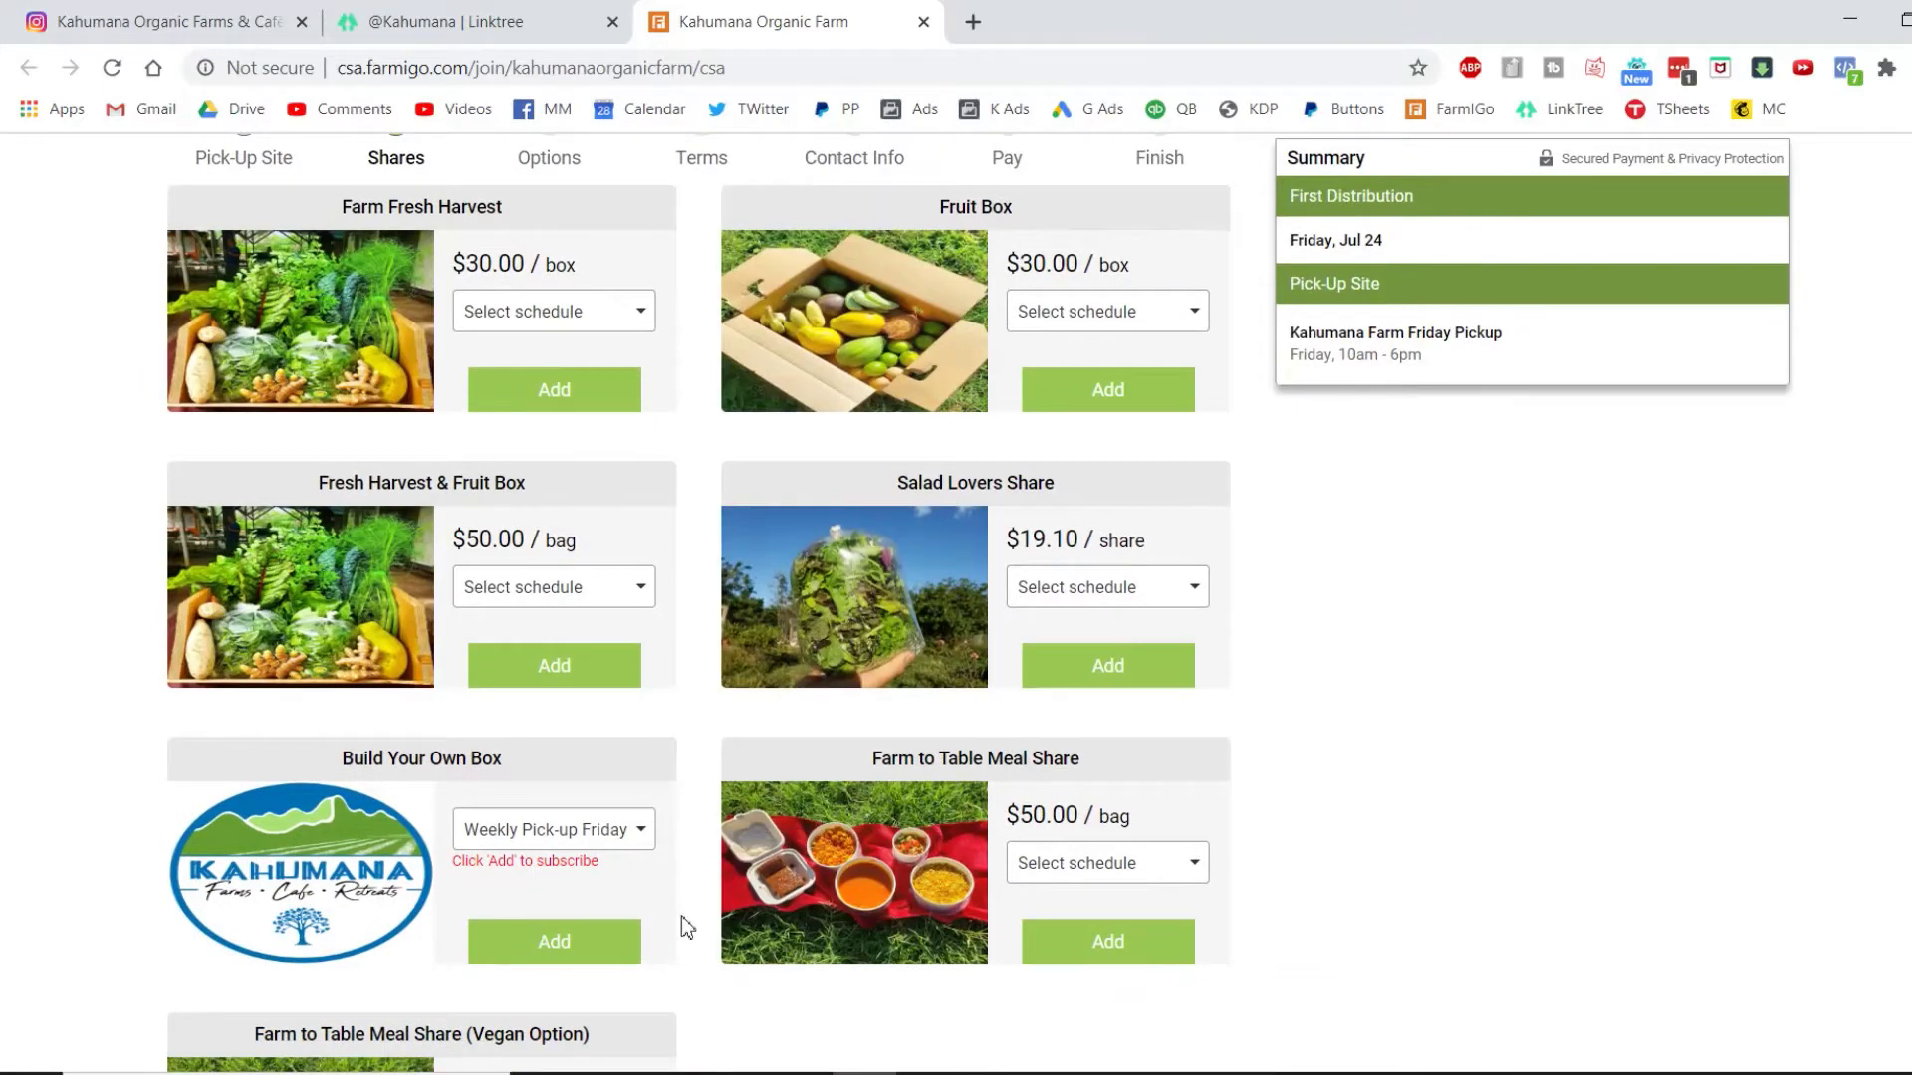
{"action": "scroll", "coordinate": [996, 597], "scroll_direction": "up", "scroll_amount": 1}
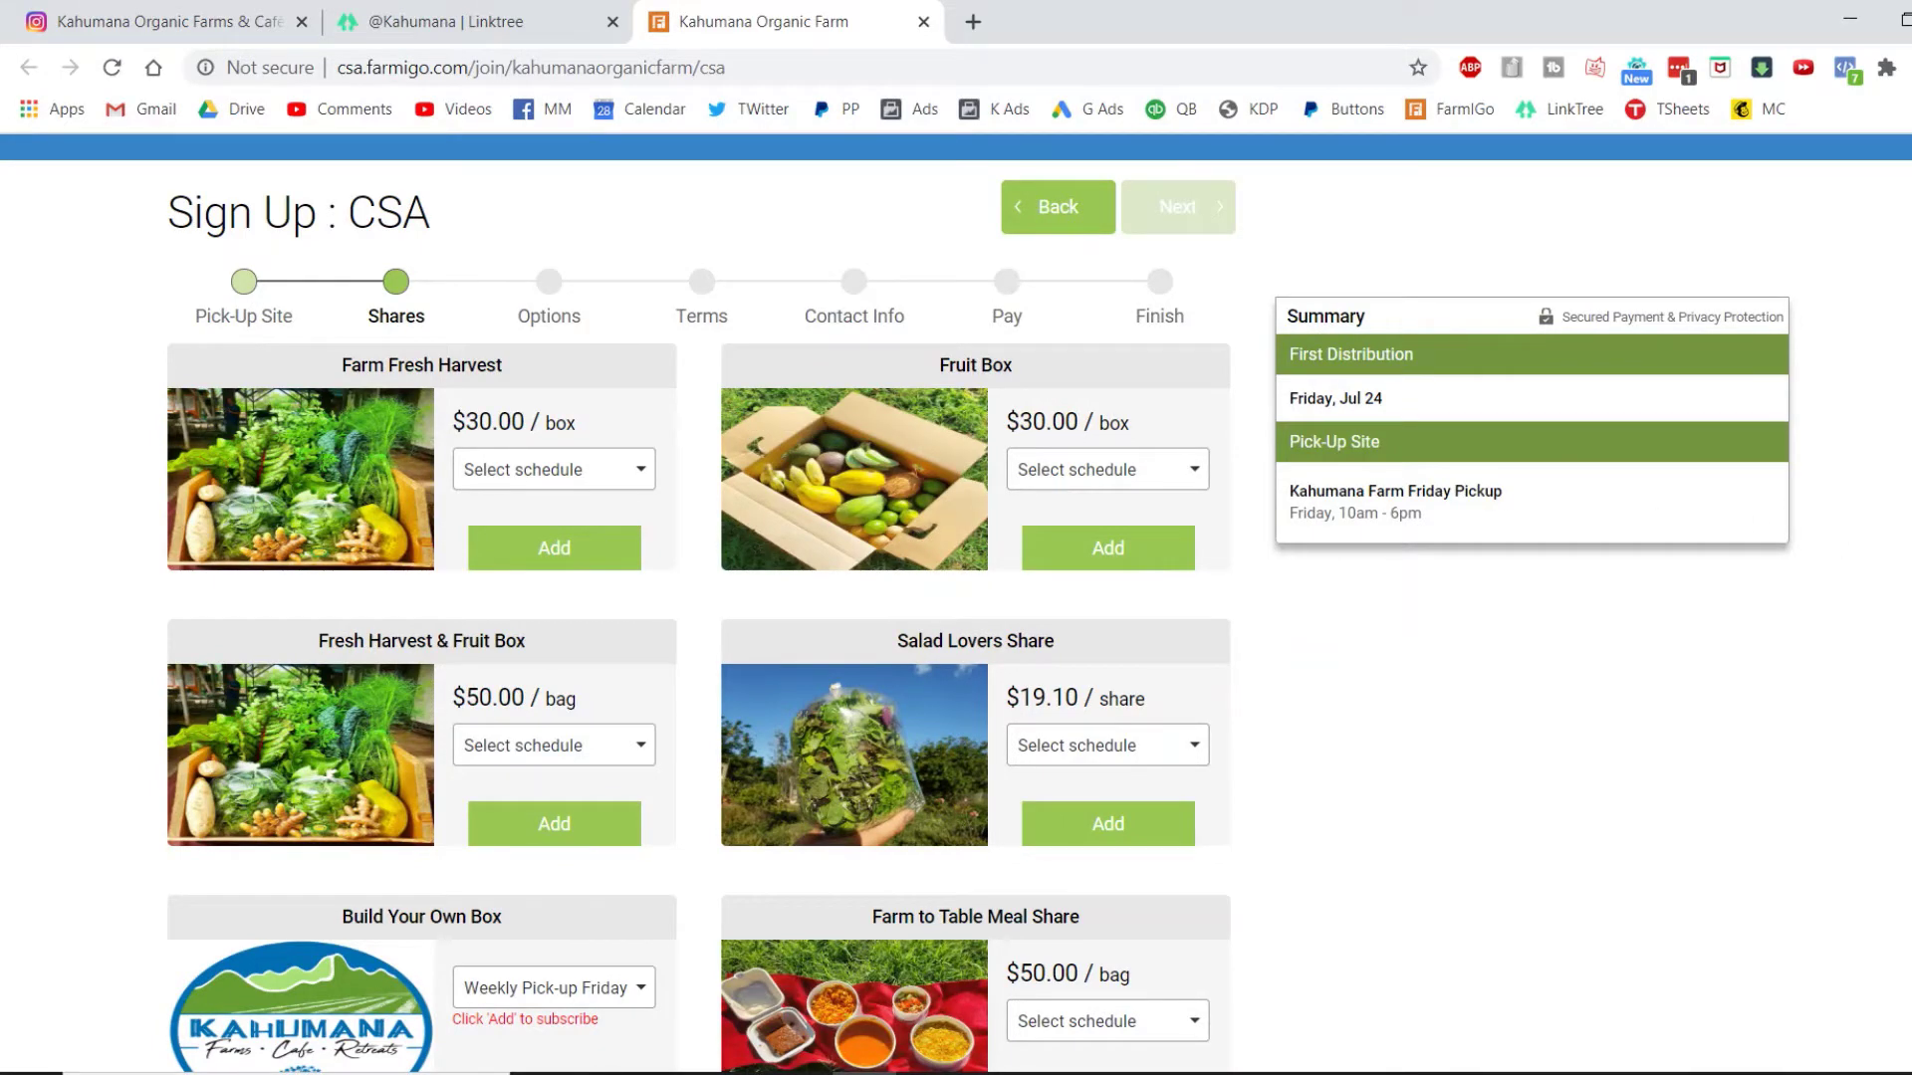
{"action": "scroll", "coordinate": [956, 598], "scroll_direction": "down", "scroll_amount": 3}
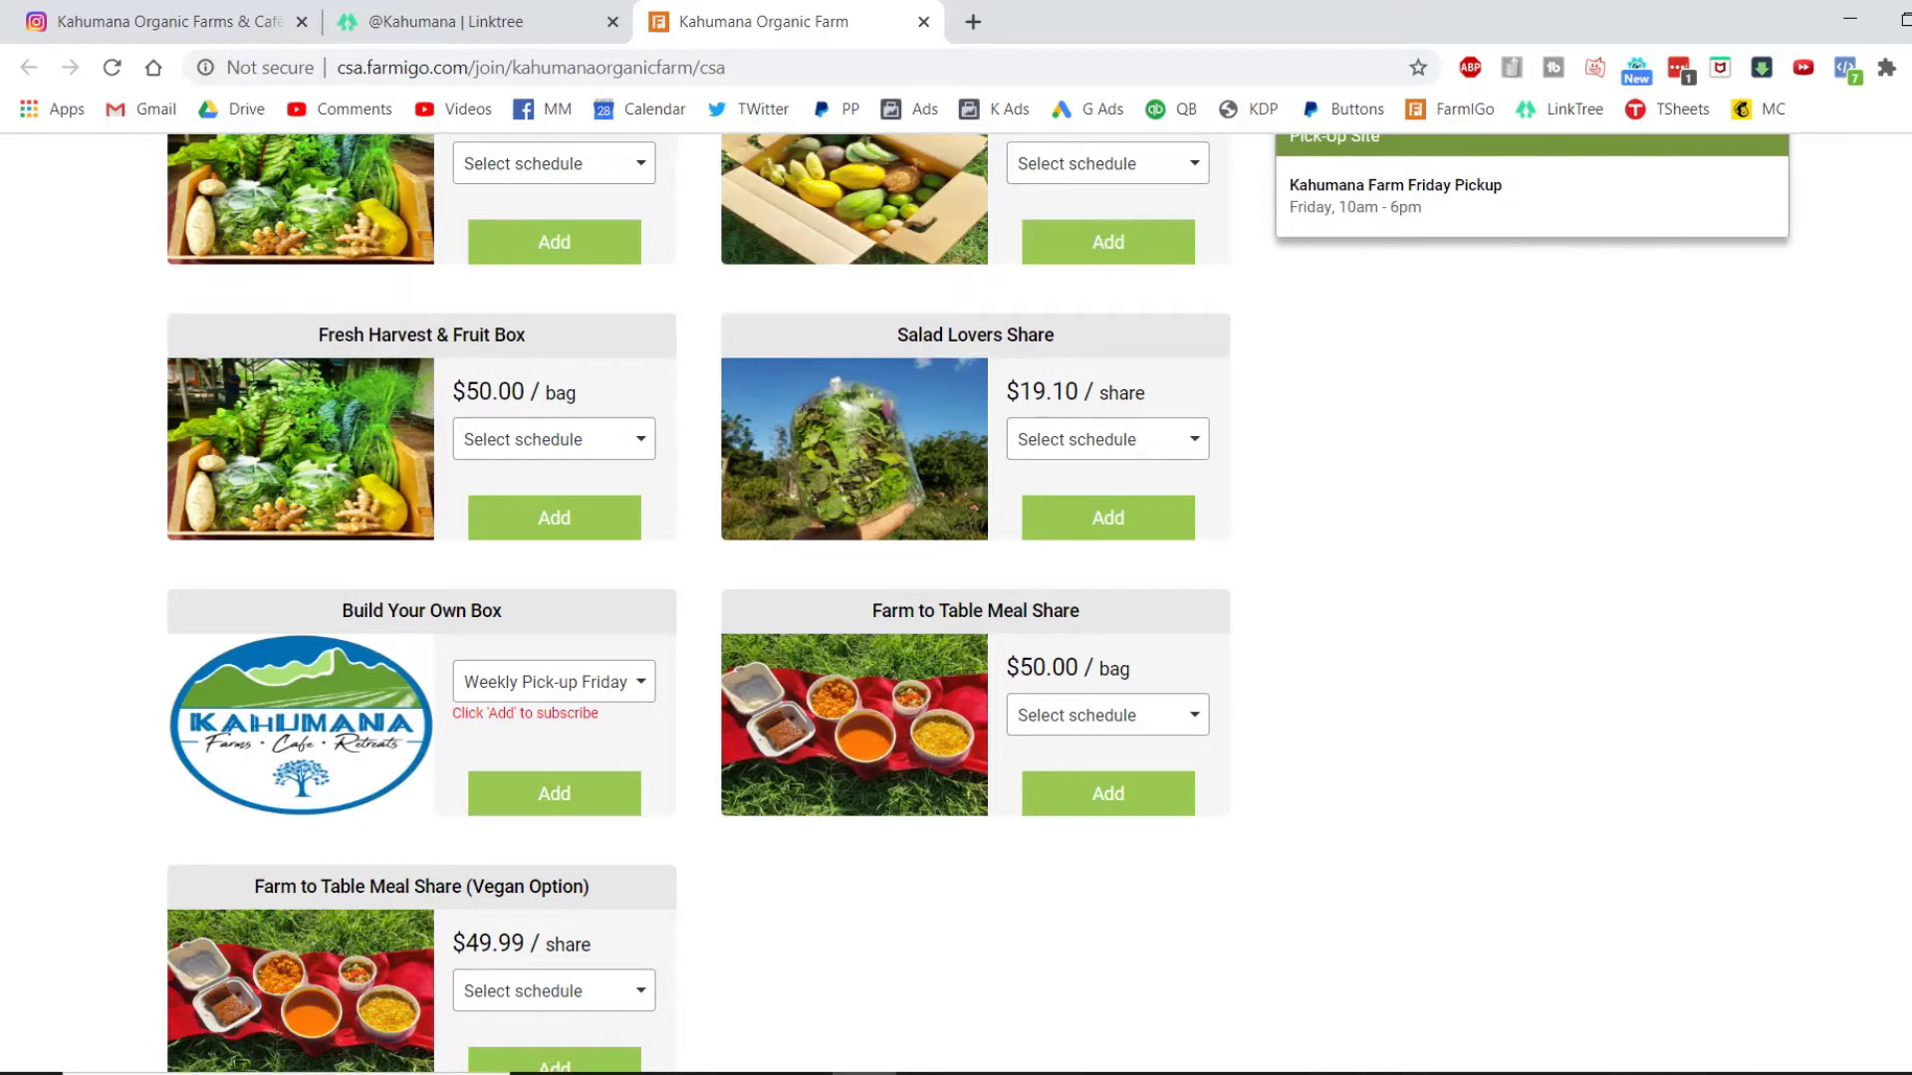
- Add one Build Your Own Box on Weekly Pick-up Friday, quantity tried at 2 then back to 1
{"action": "left_click", "coordinate": [619, 696]}
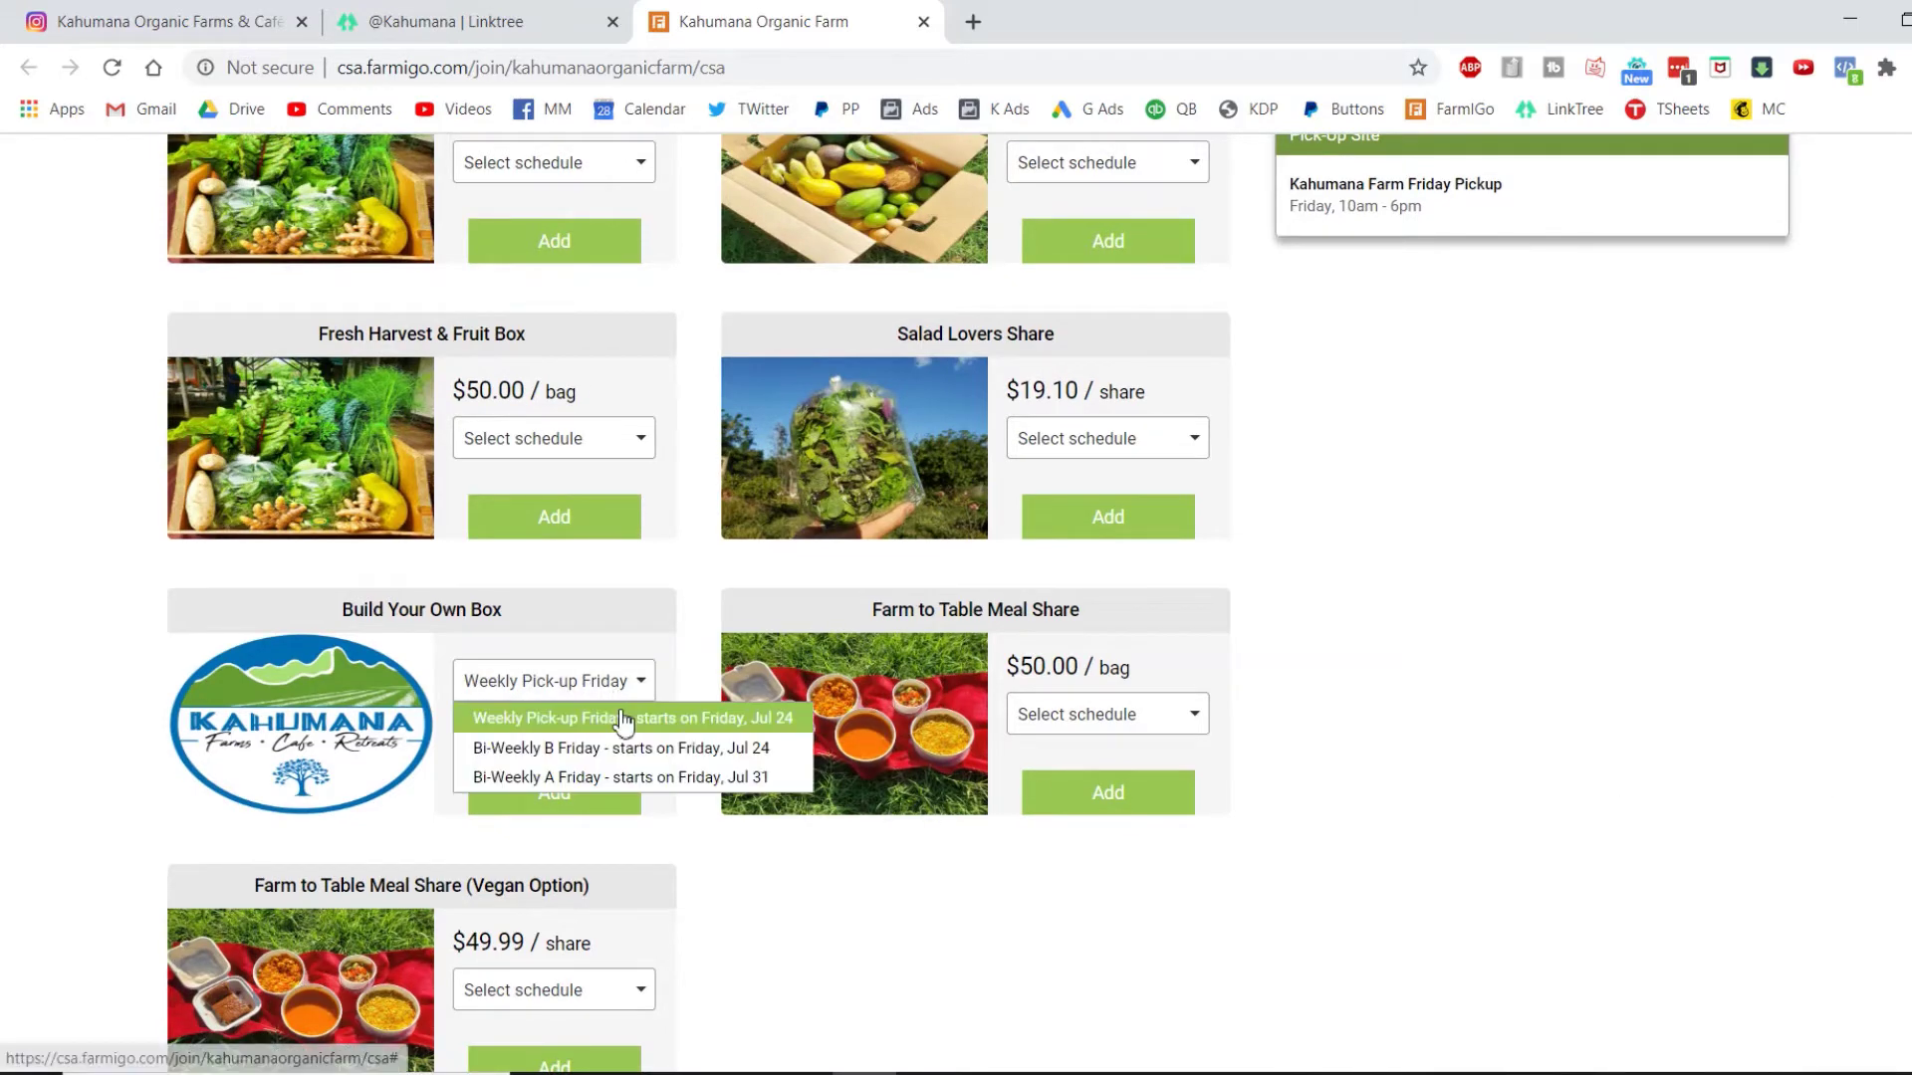
{"action": "left_click", "coordinate": [618, 716]}
{"action": "left_click", "coordinate": [558, 794]}
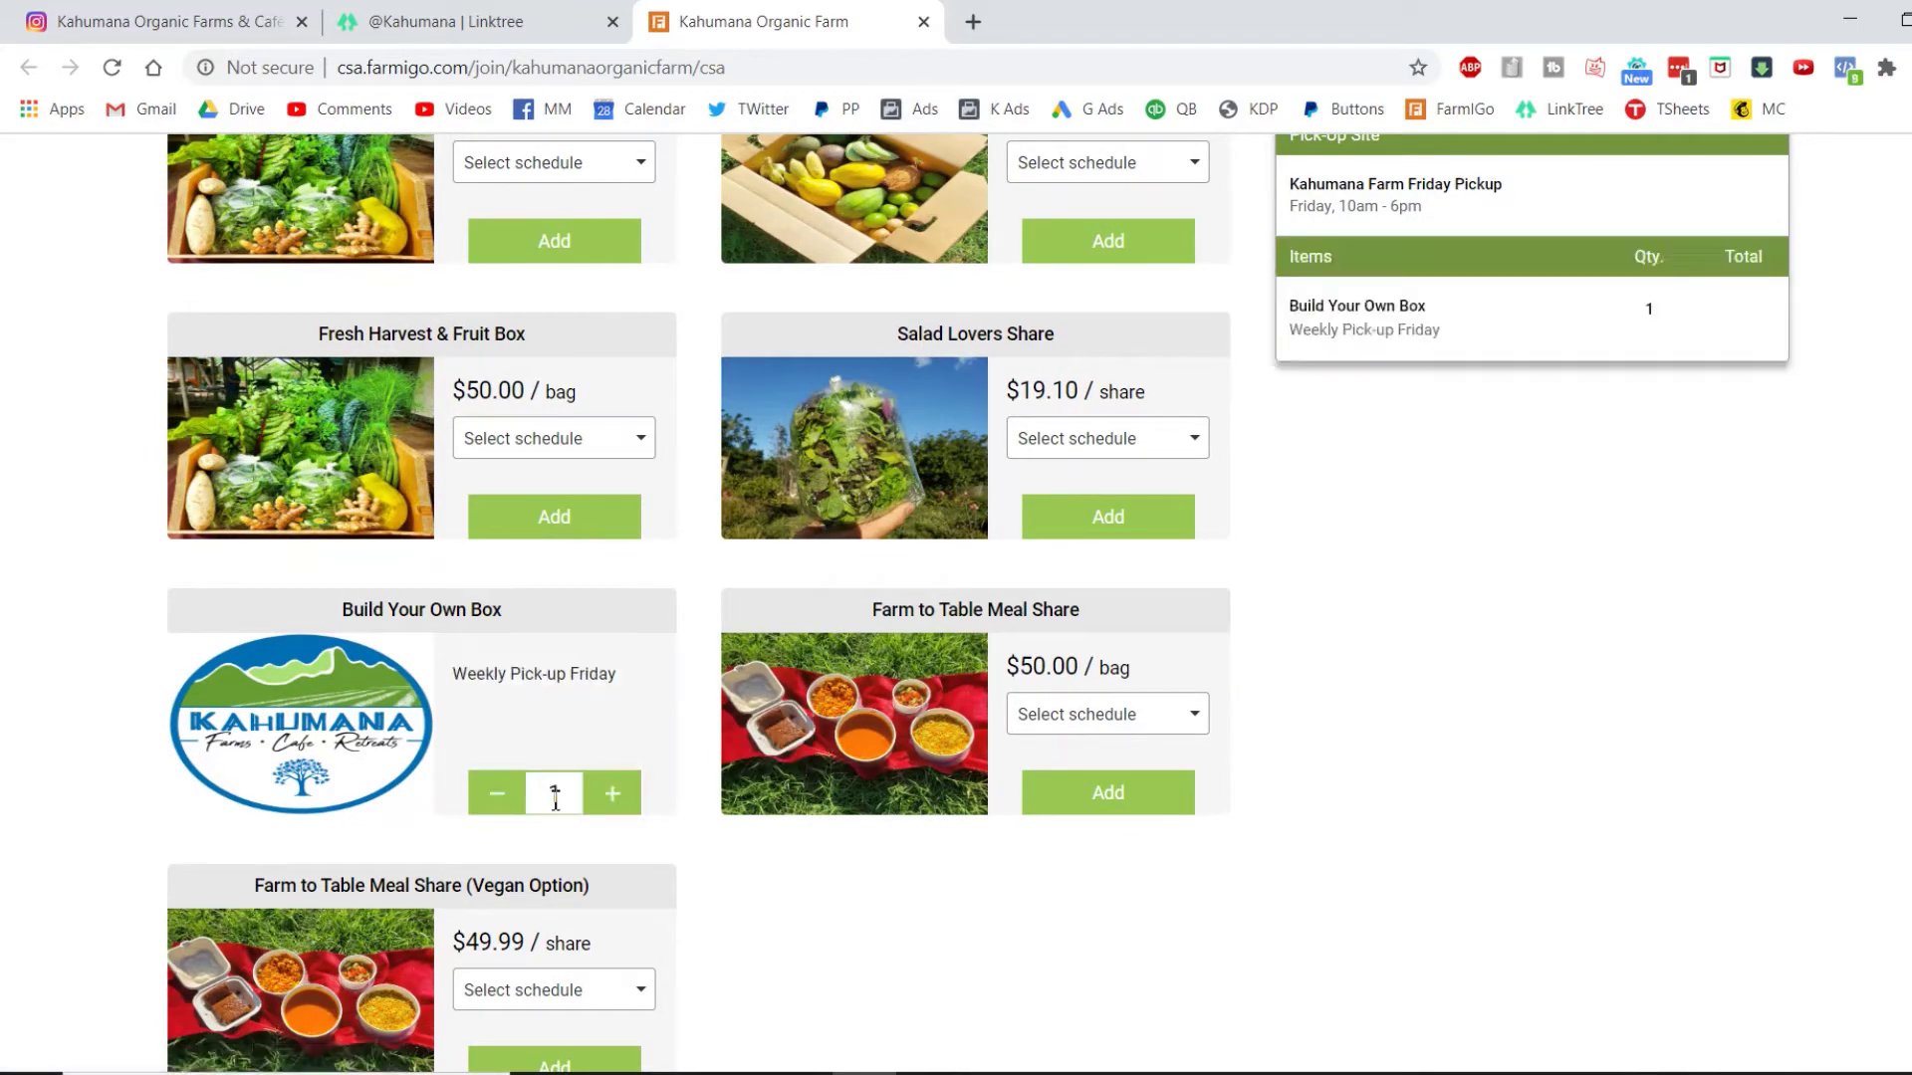
{"action": "left_click", "coordinate": [619, 796]}
{"action": "left_click", "coordinate": [490, 801]}
{"action": "scroll", "coordinate": [697, 598], "scroll_direction": "up", "scroll_amount": 3}
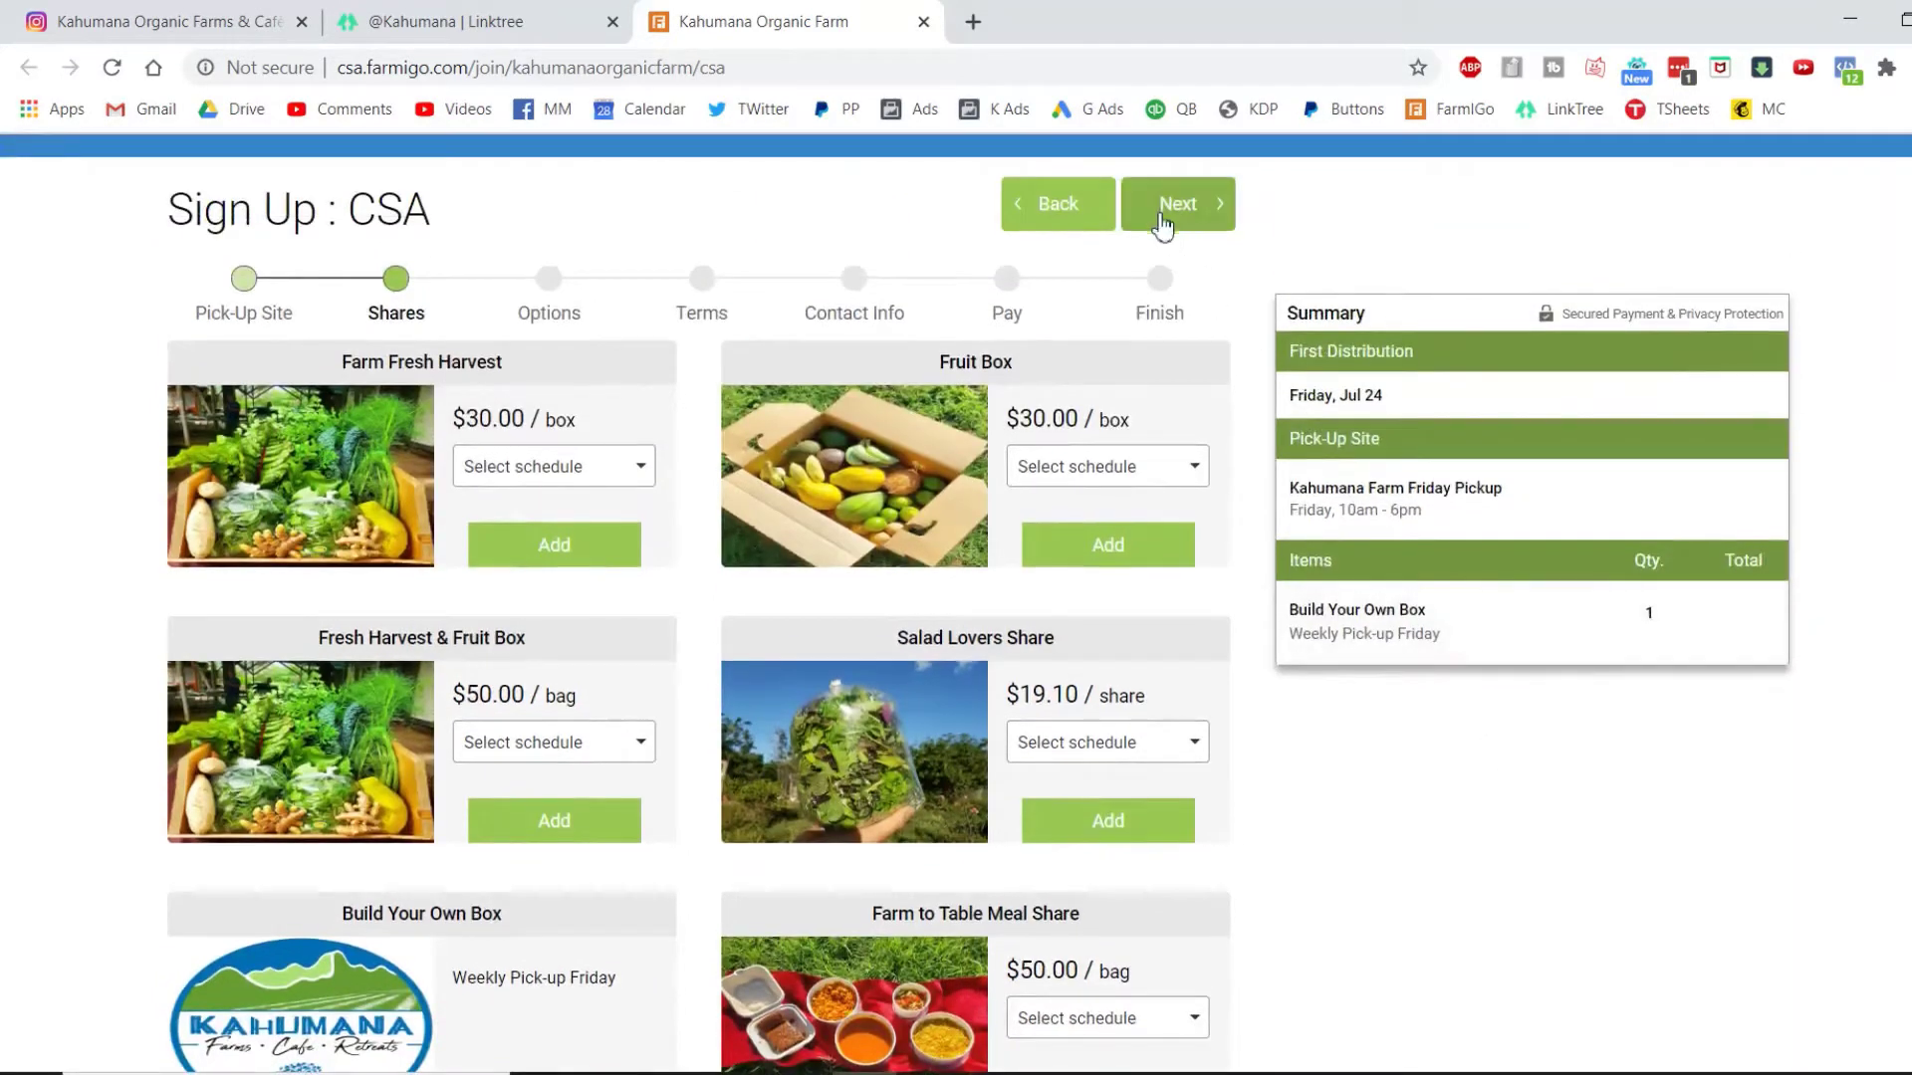
- Continue to the Options step and view the Vegetarian Chili product details
{"action": "left_click", "coordinate": [1235, 229]}
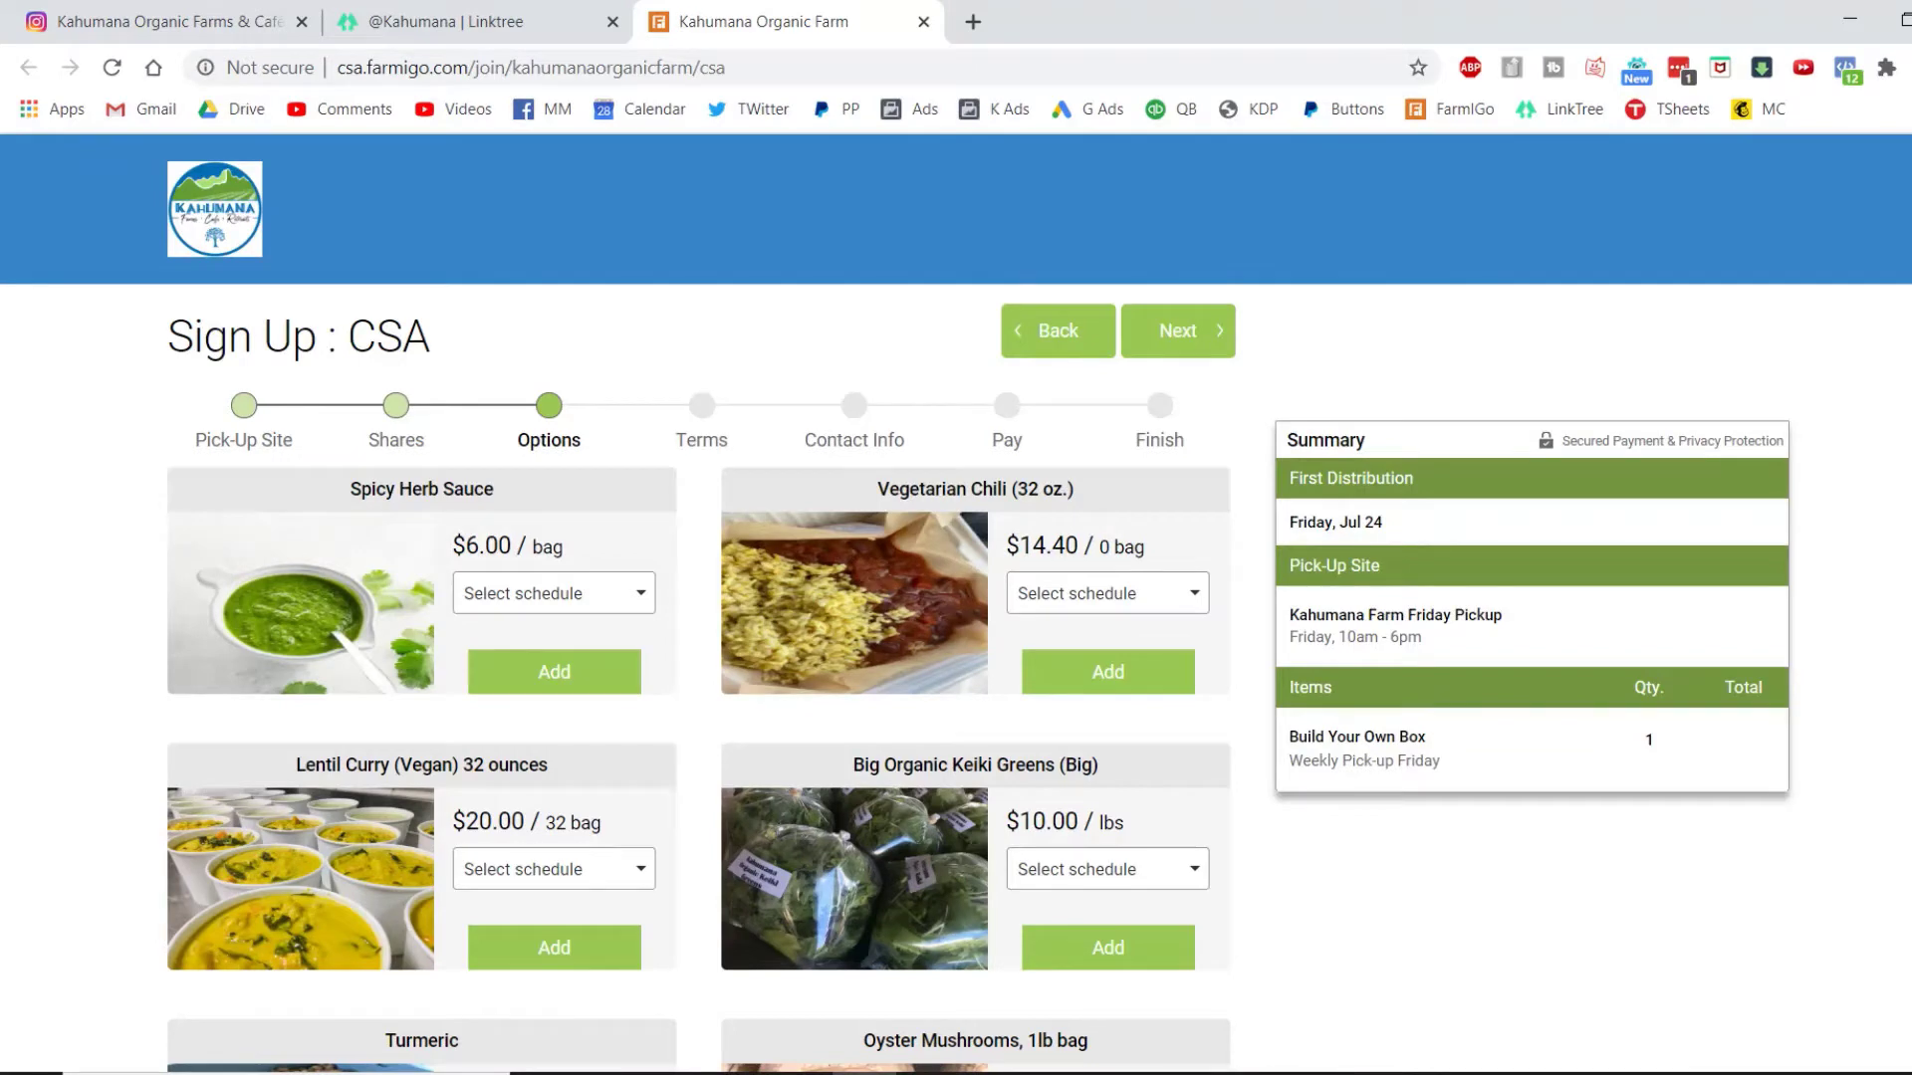
{"action": "scroll", "coordinate": [956, 601], "scroll_direction": "down", "scroll_amount": 1}
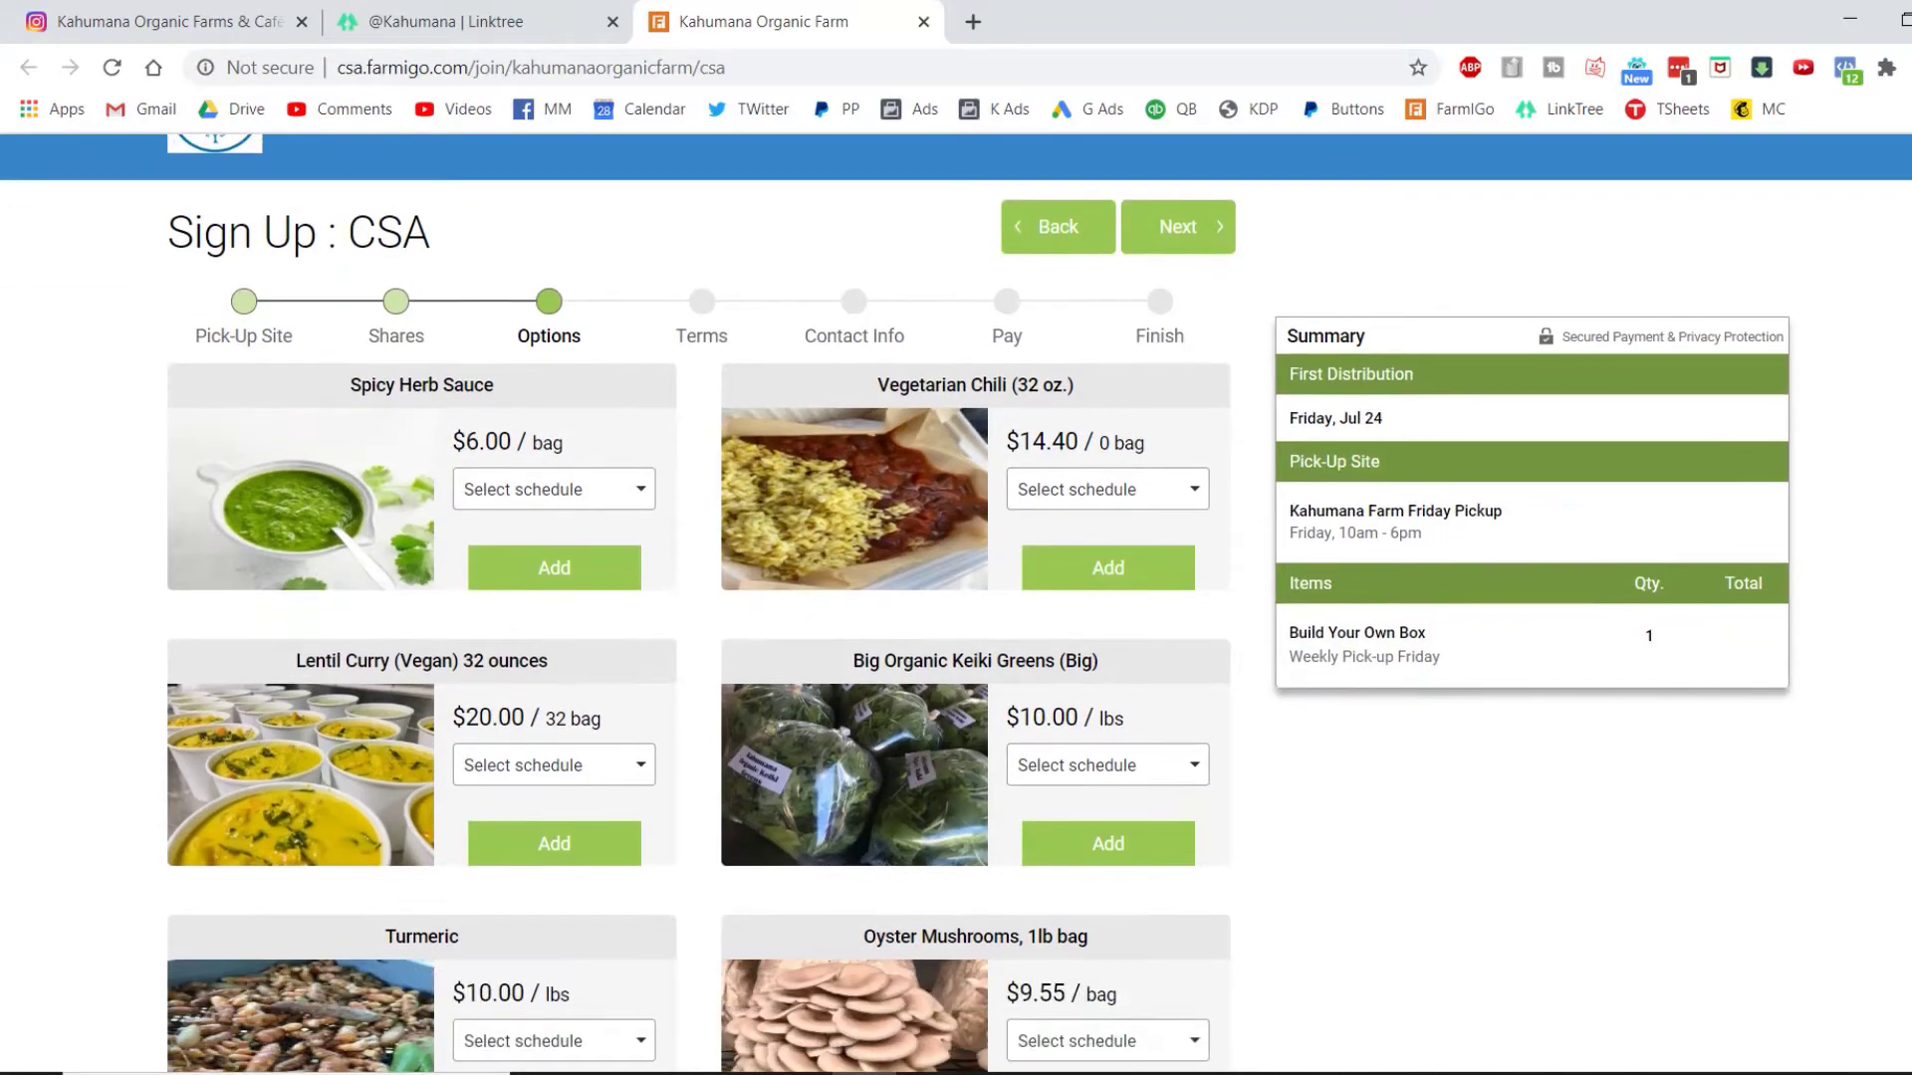
{"action": "scroll", "coordinate": [956, 597], "scroll_direction": "down", "scroll_amount": 1}
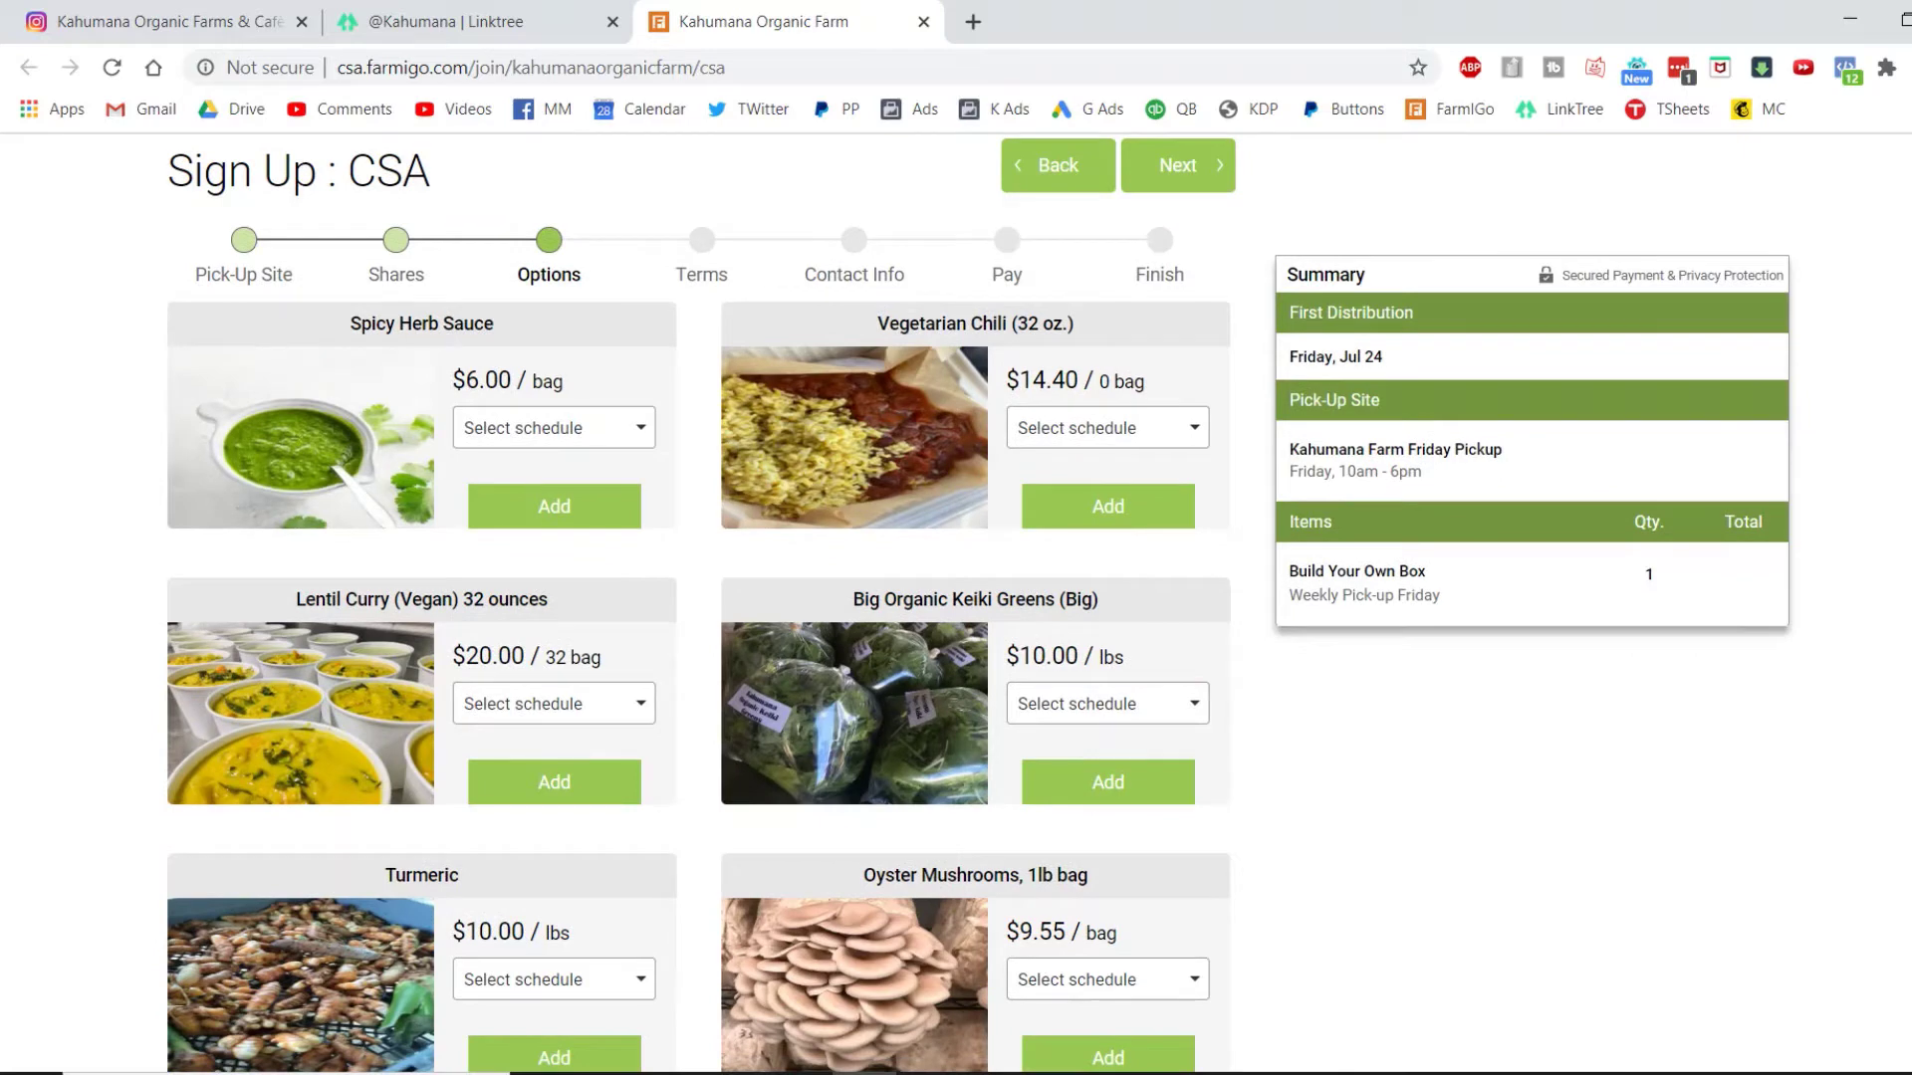
{"action": "scroll", "coordinate": [929, 448], "scroll_direction": "down", "scroll_amount": 1}
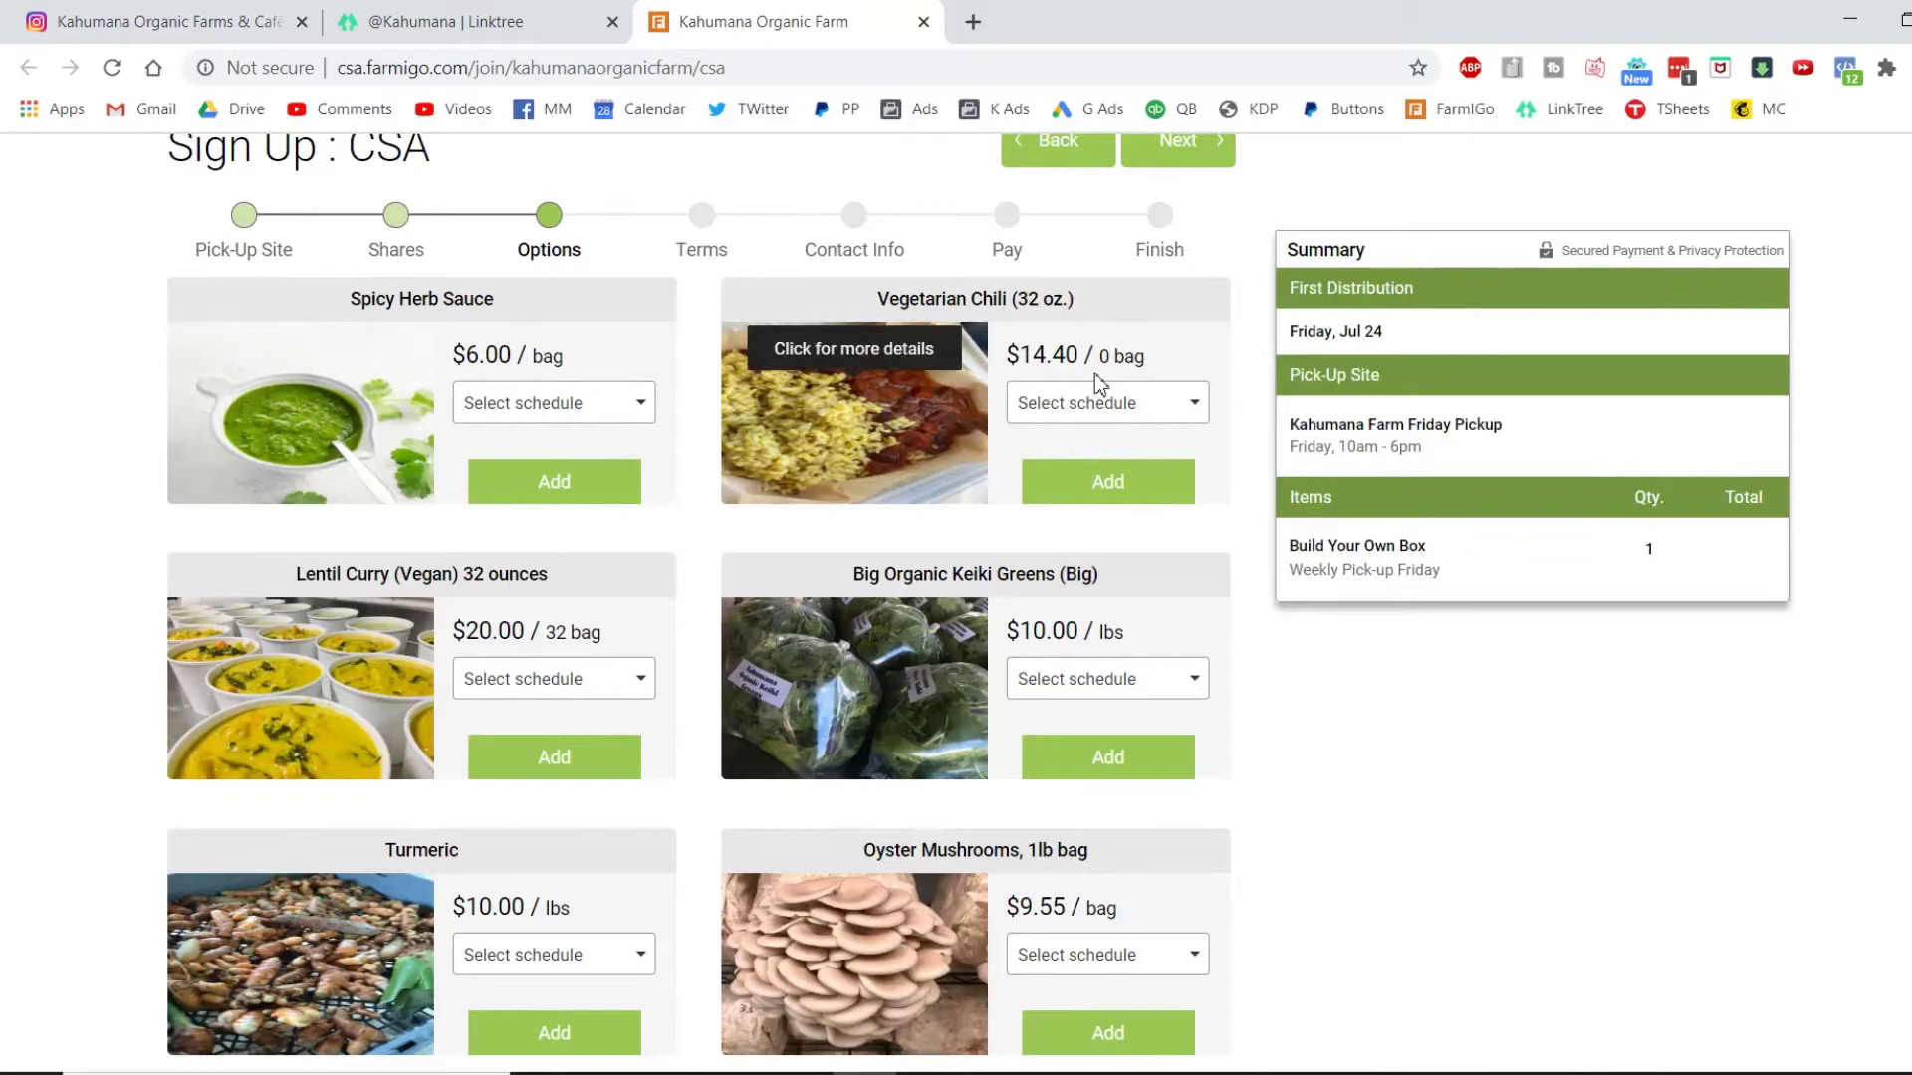
{"action": "left_click", "coordinate": [920, 443]}
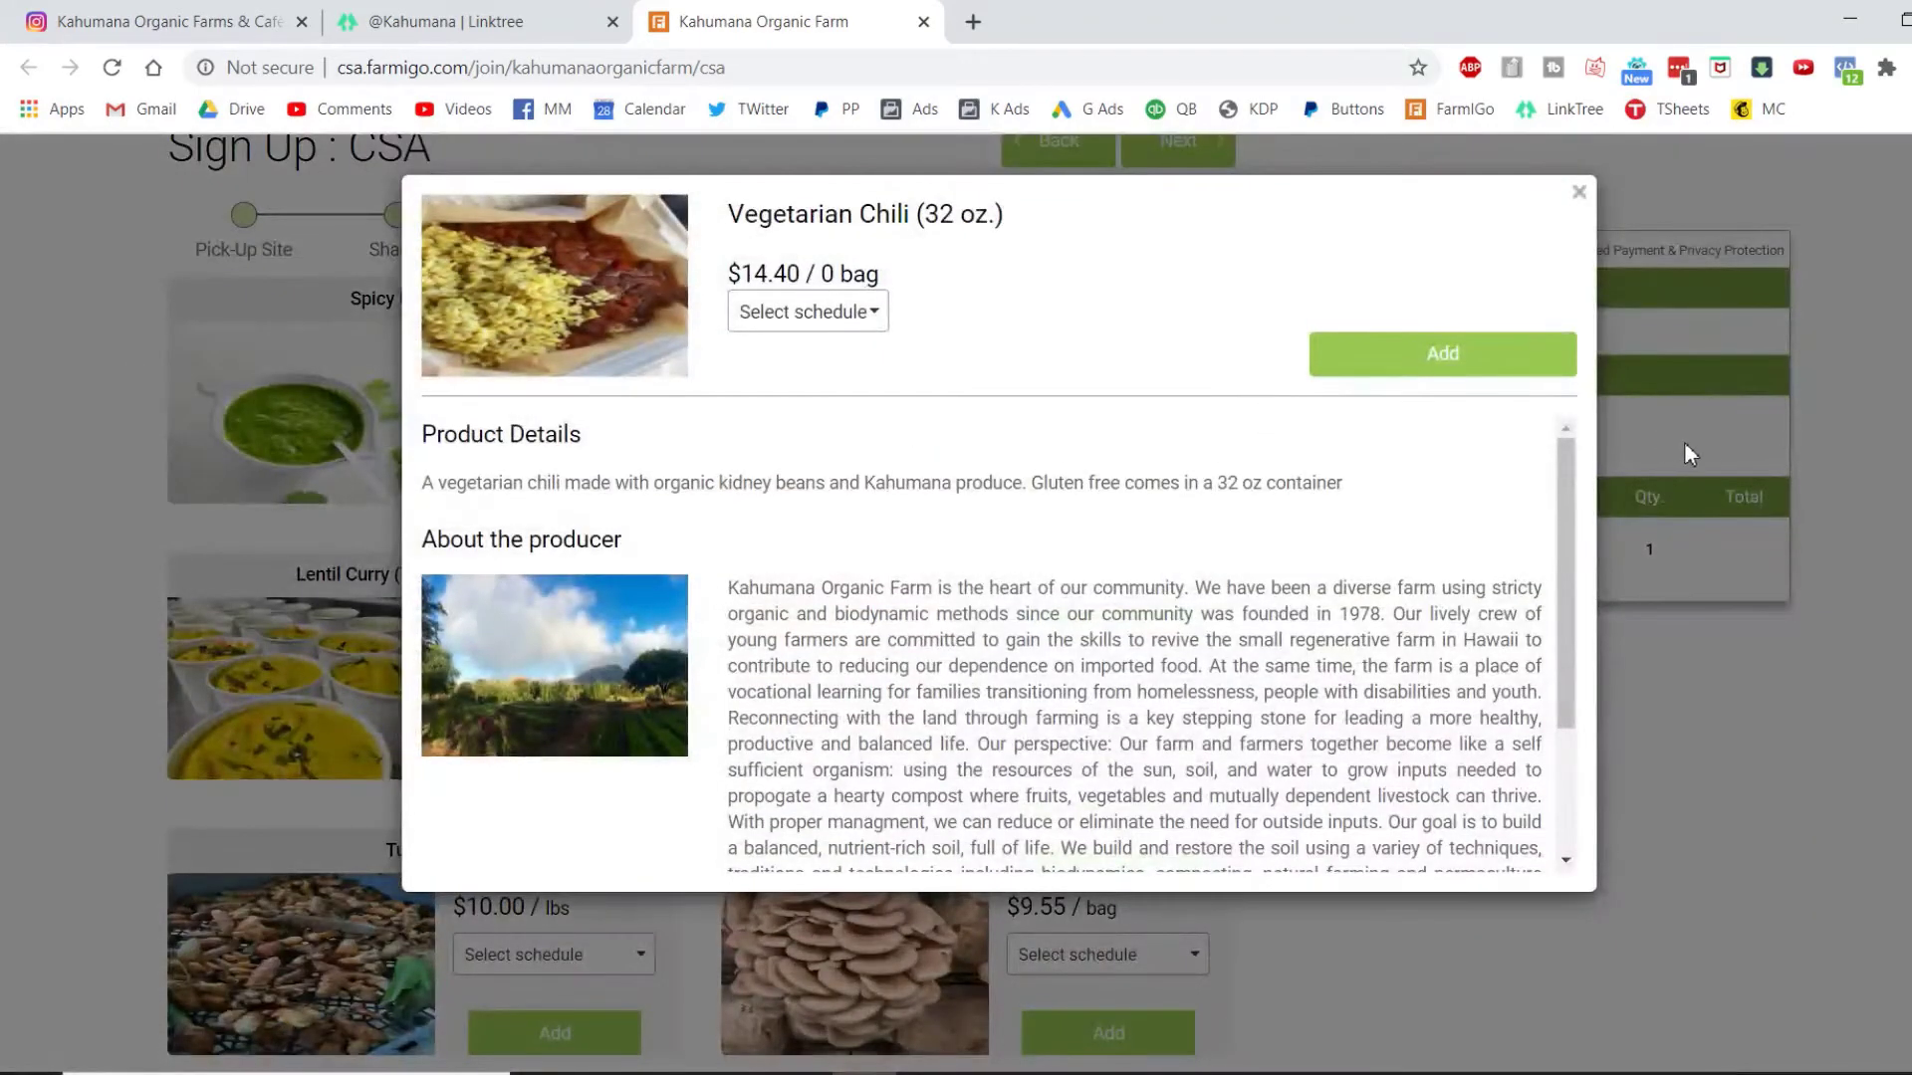
{"action": "left_click", "coordinate": [1738, 544]}
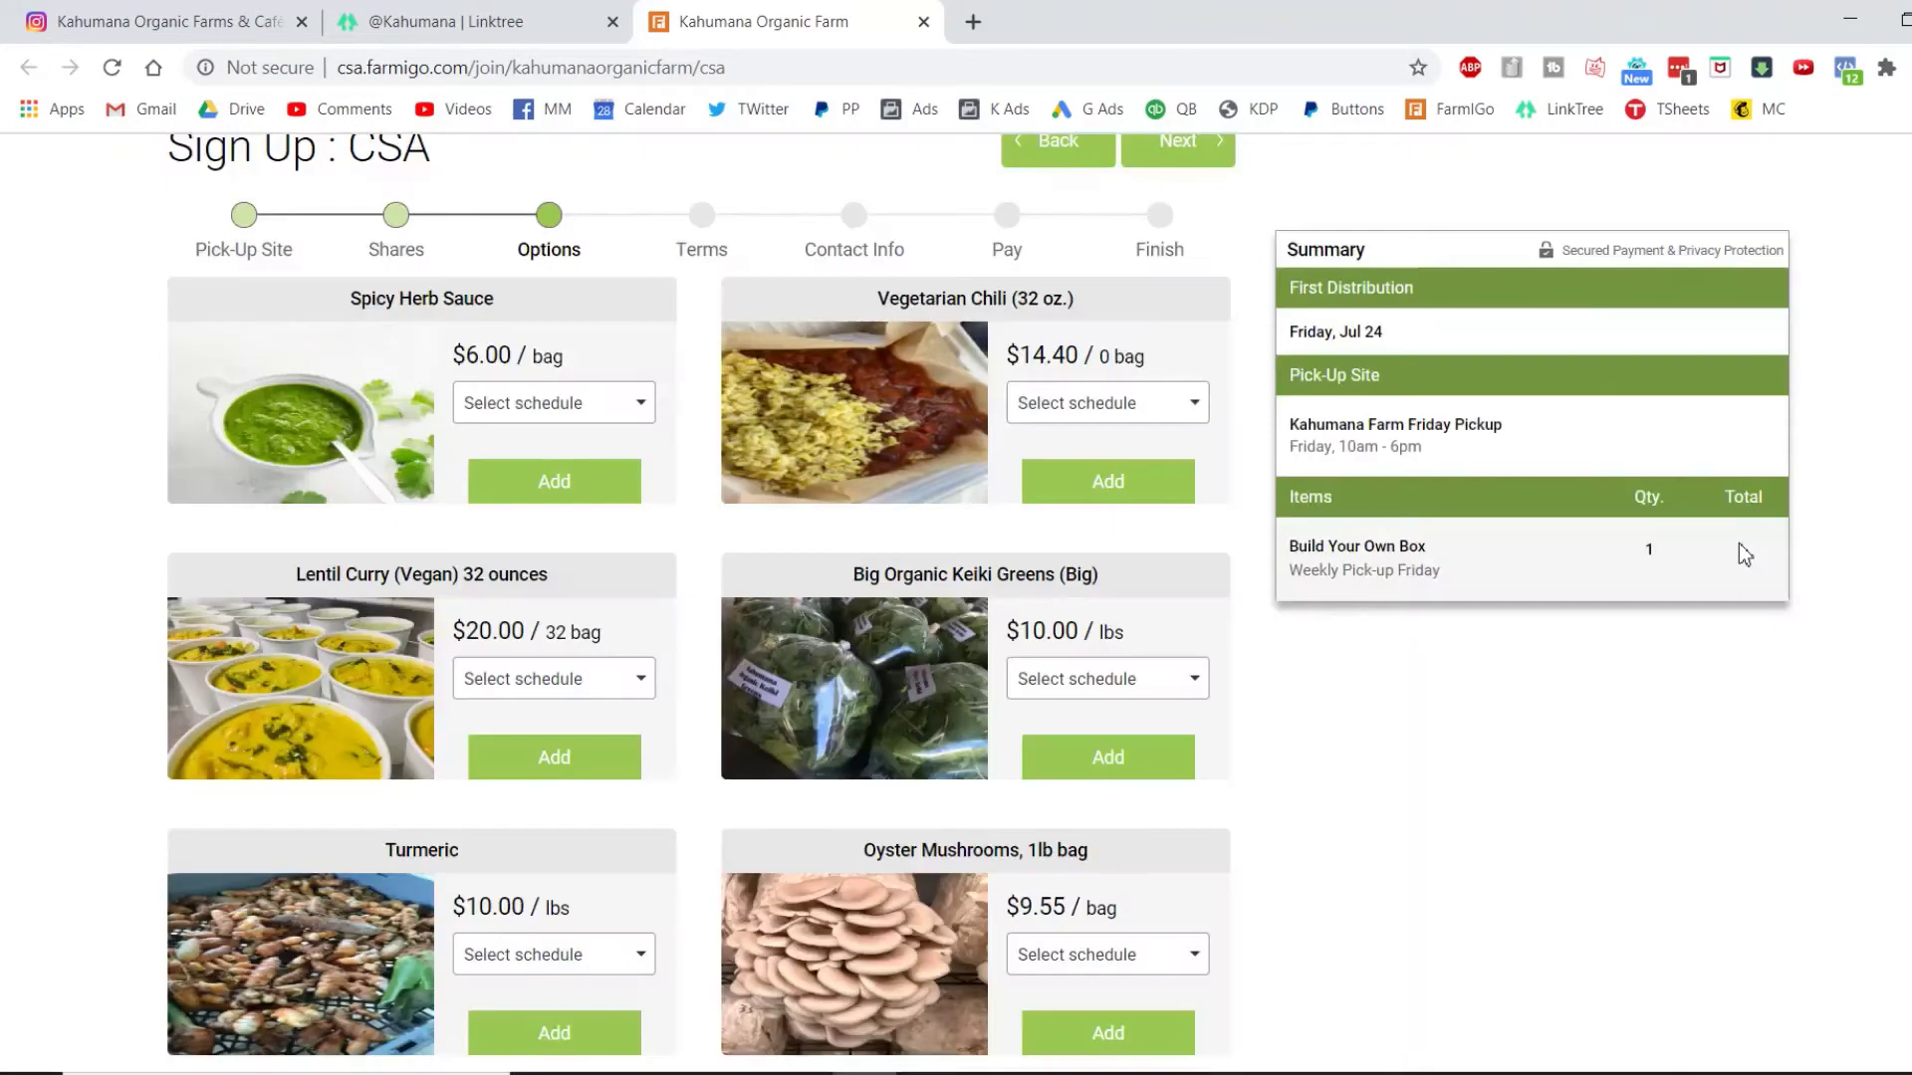
- Check the Green Onions schedule choices, leaving them unchanged
{"action": "scroll", "coordinate": [697, 597], "scroll_direction": "down", "scroll_amount": 2}
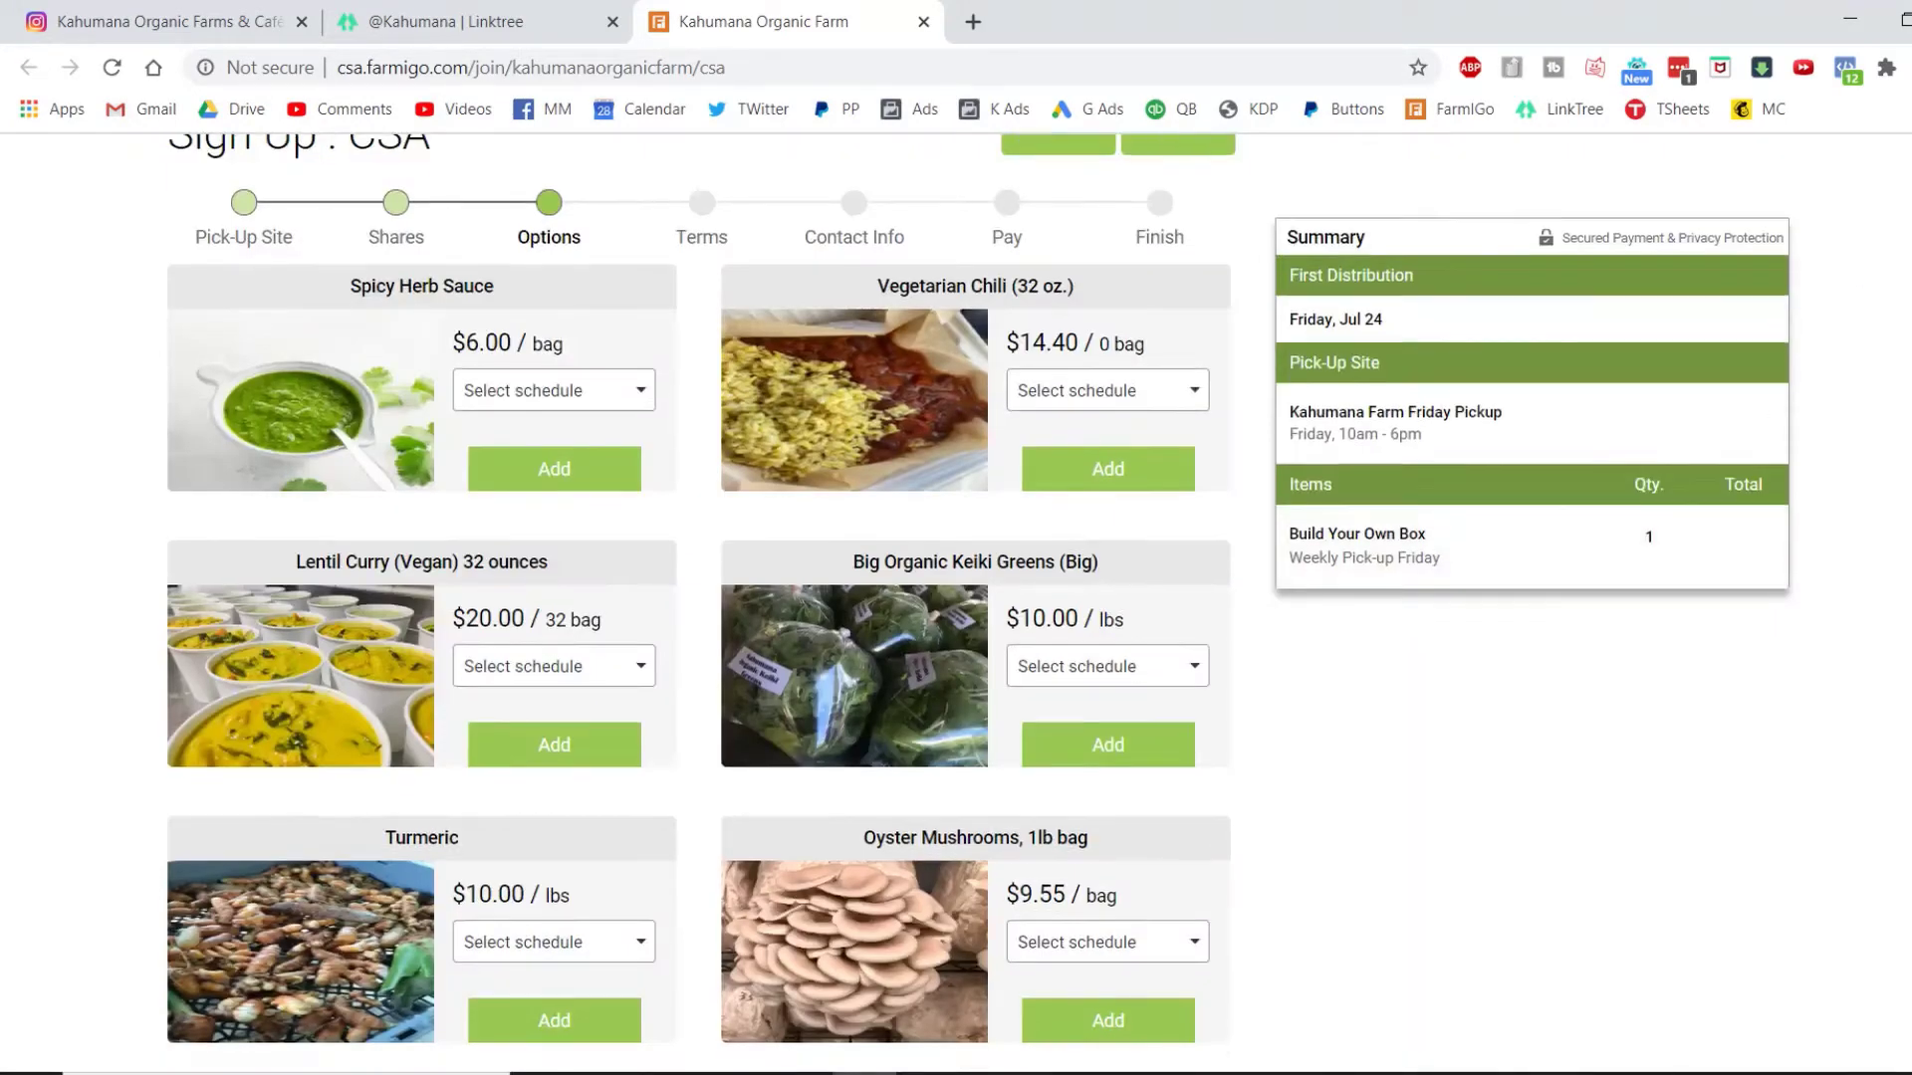
{"action": "scroll", "coordinate": [979, 595], "scroll_direction": "down", "scroll_amount": 1}
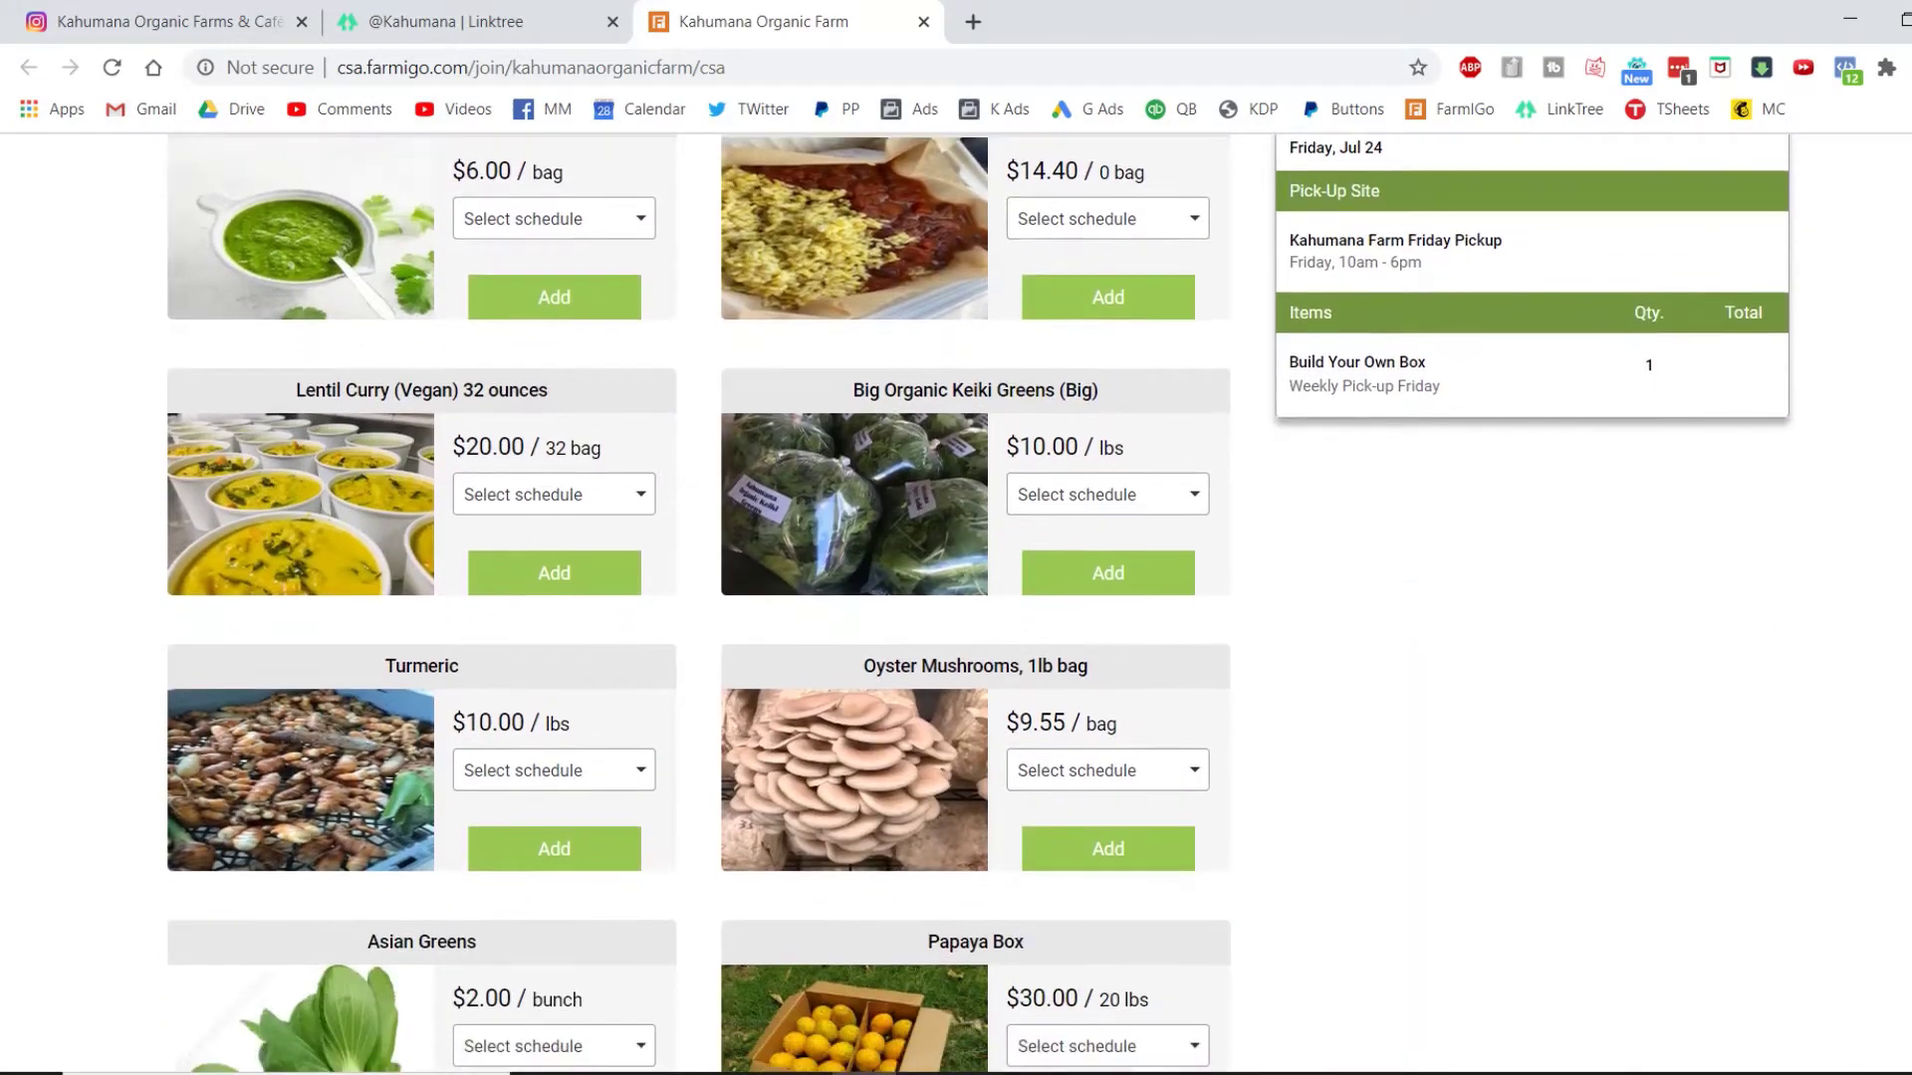
{"action": "scroll", "coordinate": [979, 601], "scroll_direction": "down", "scroll_amount": 5}
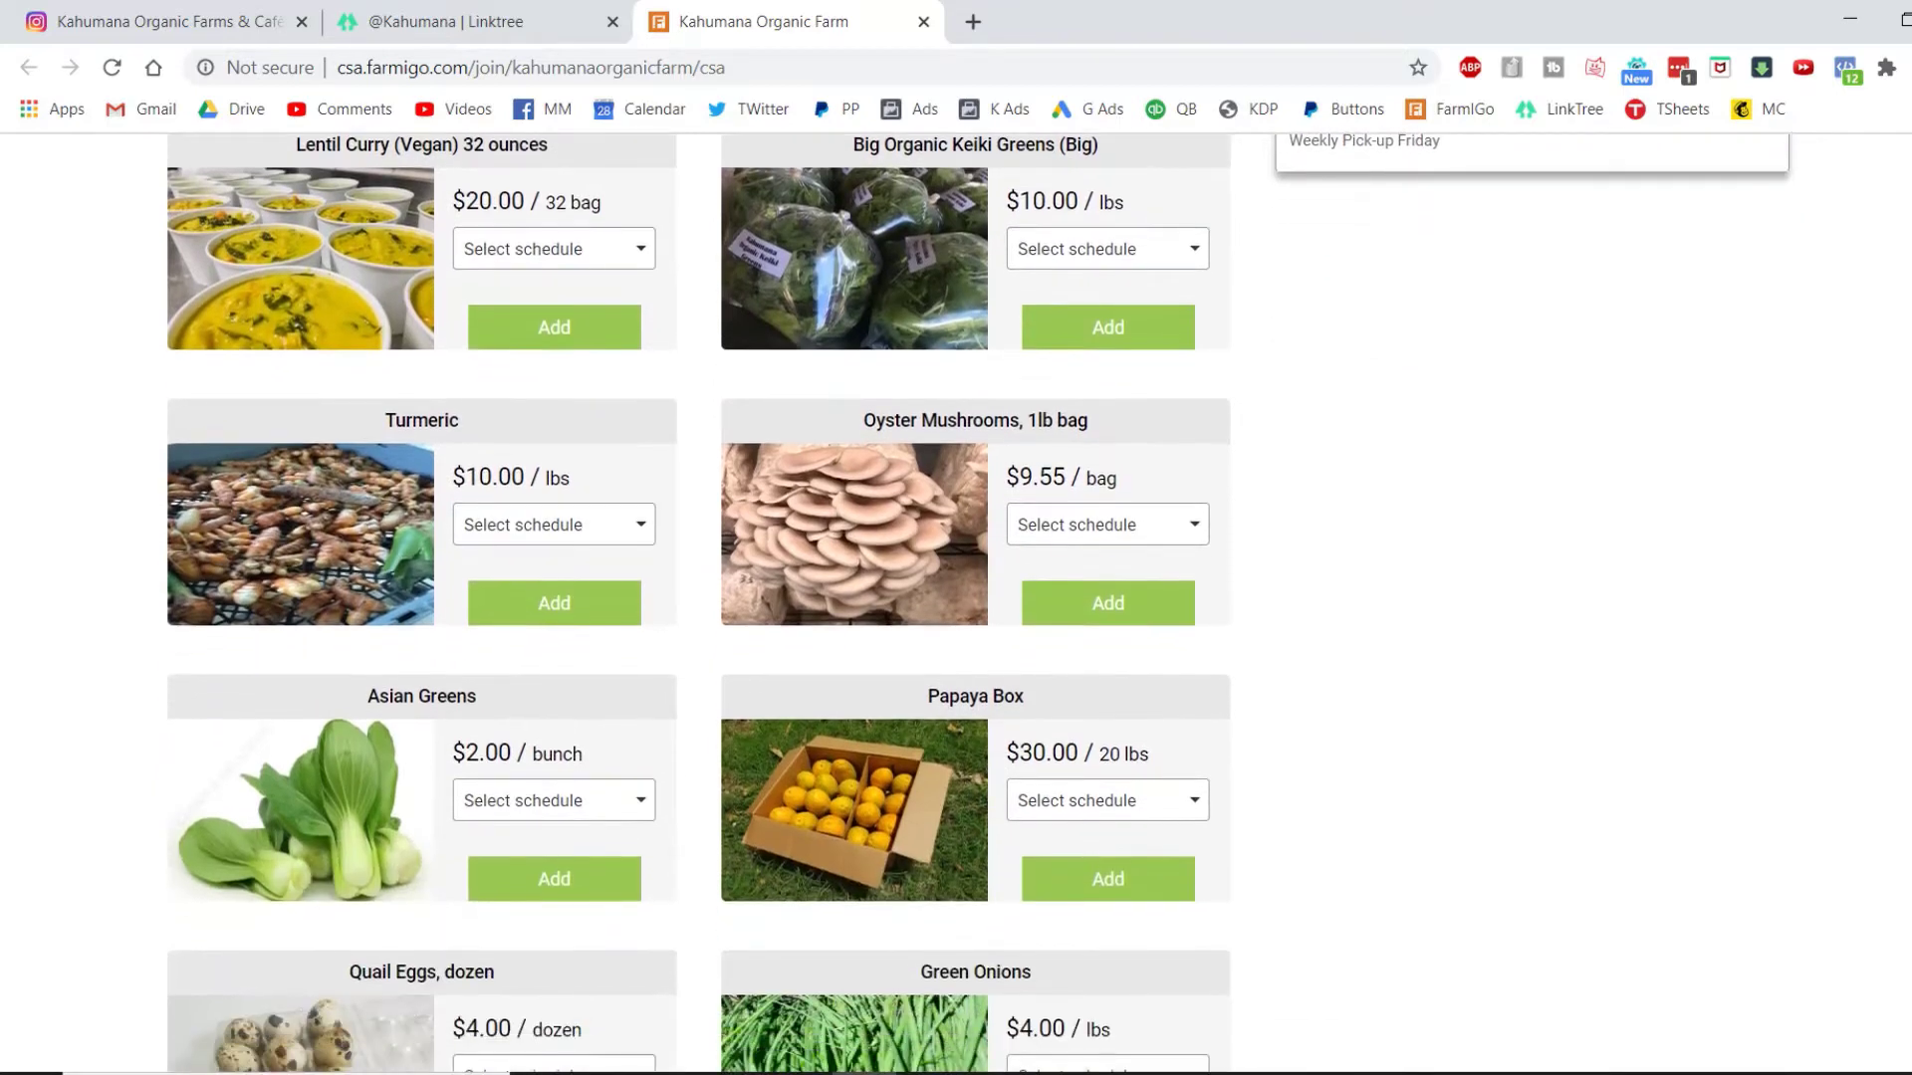
{"action": "scroll", "coordinate": [1054, 679], "scroll_direction": "down", "scroll_amount": 1}
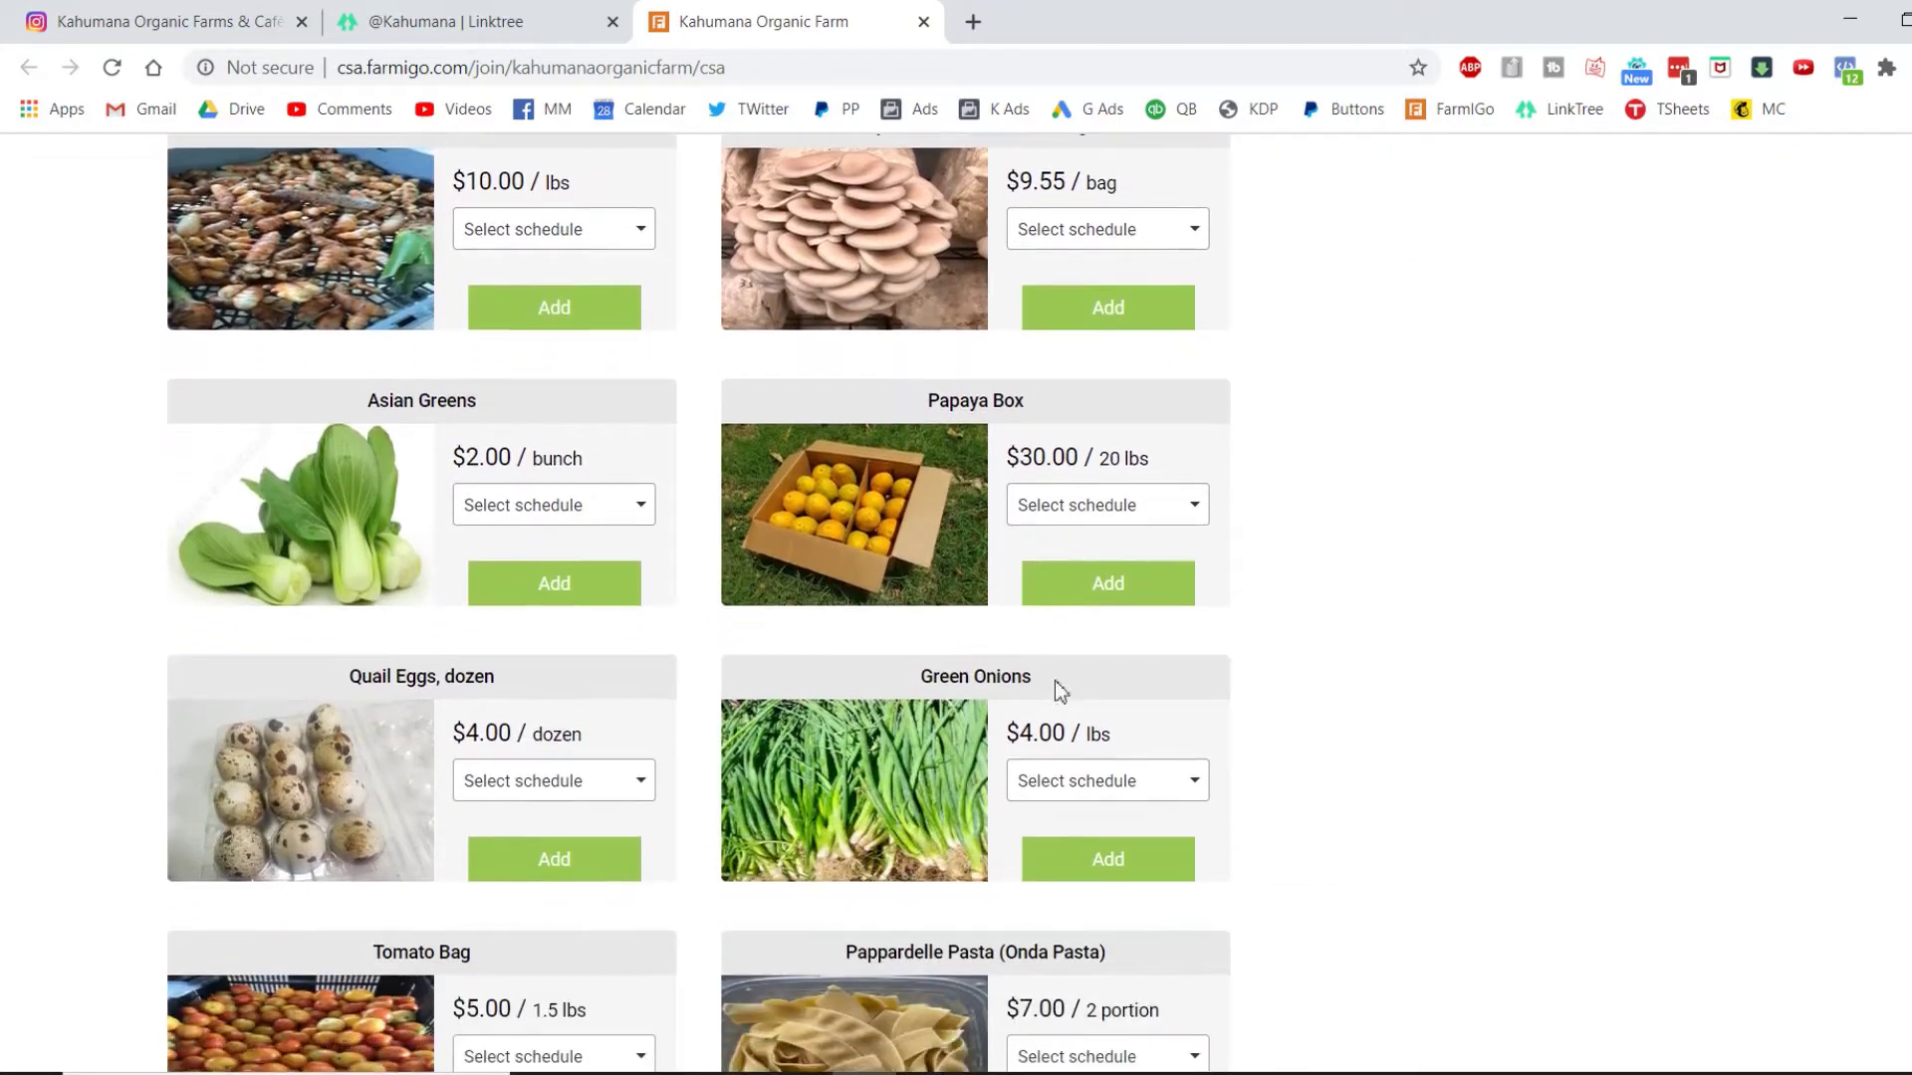
{"action": "left_click", "coordinate": [1114, 766]}
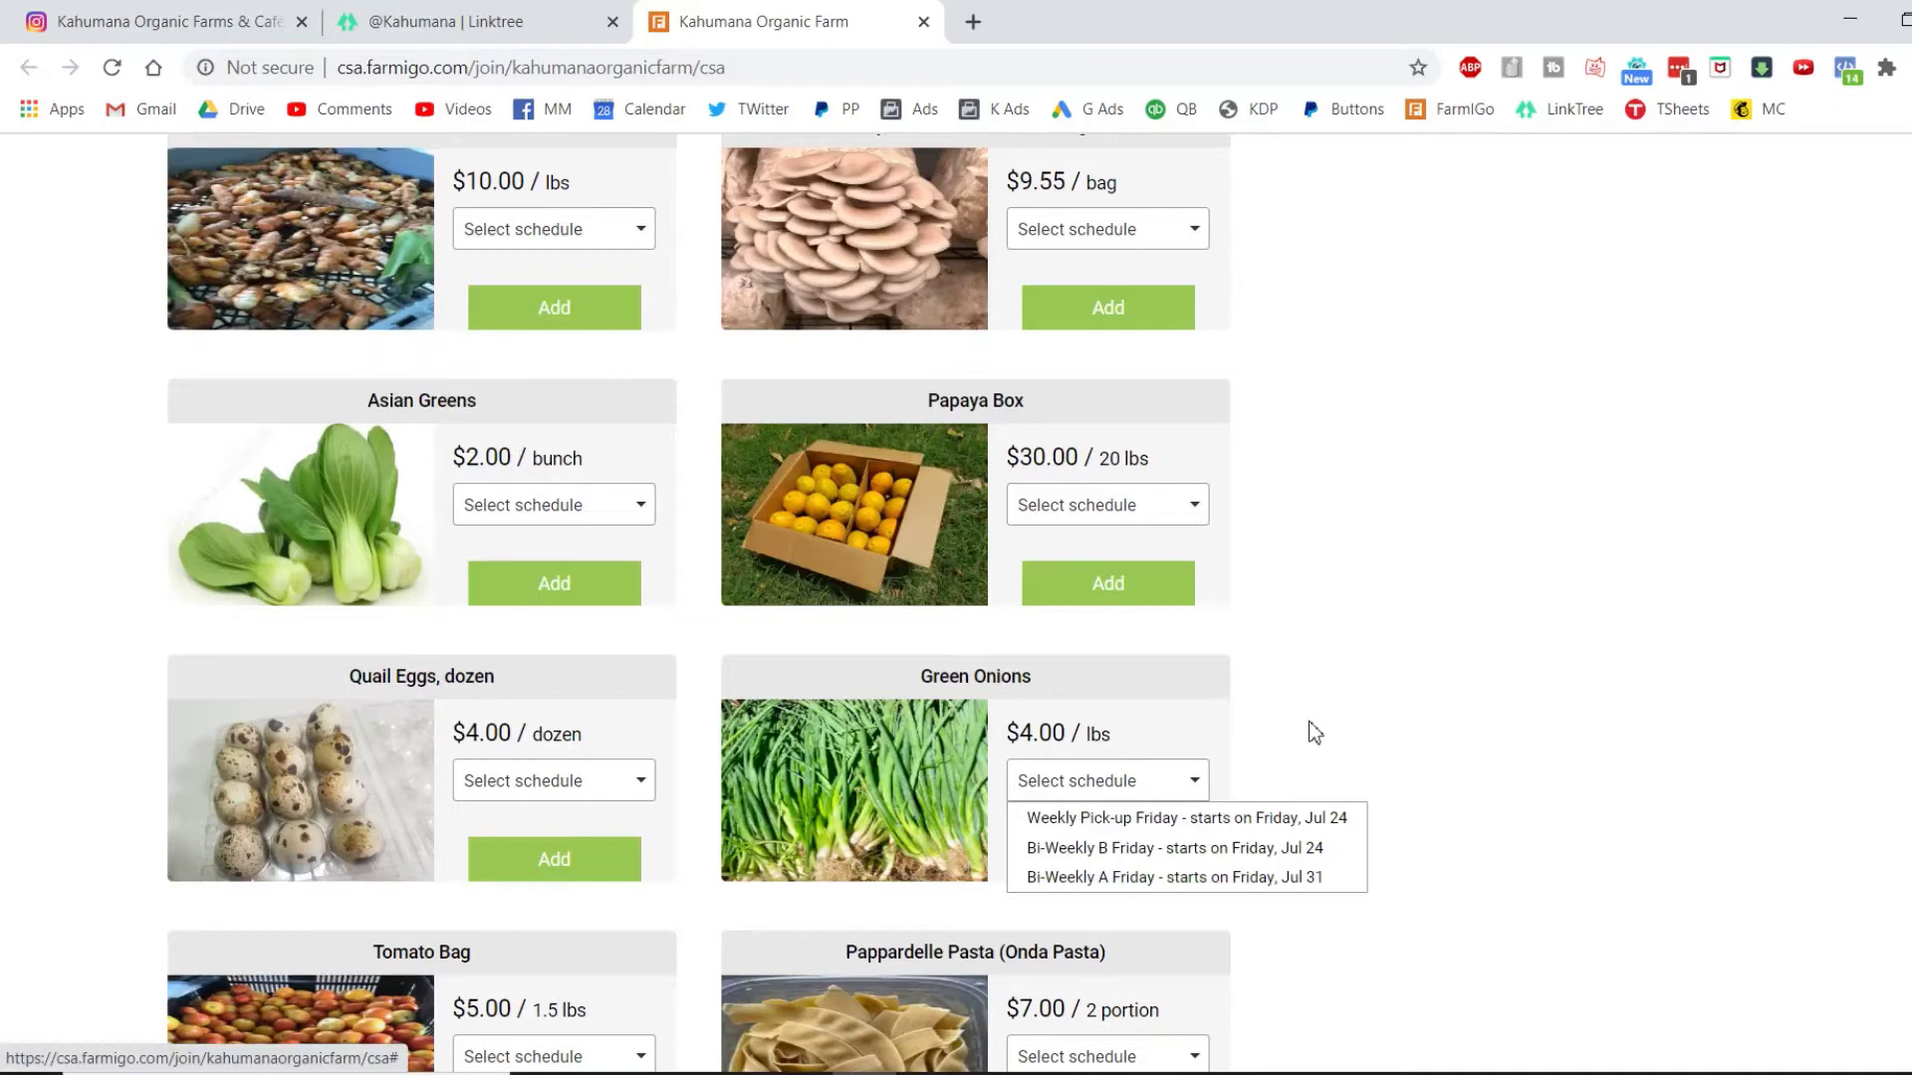
{"action": "left_click", "coordinate": [1668, 476]}
- Browse the remaining add-on products down to Pineapple at $4.00 per portion
{"action": "scroll", "coordinate": [697, 603], "scroll_direction": "down", "scroll_amount": 3}
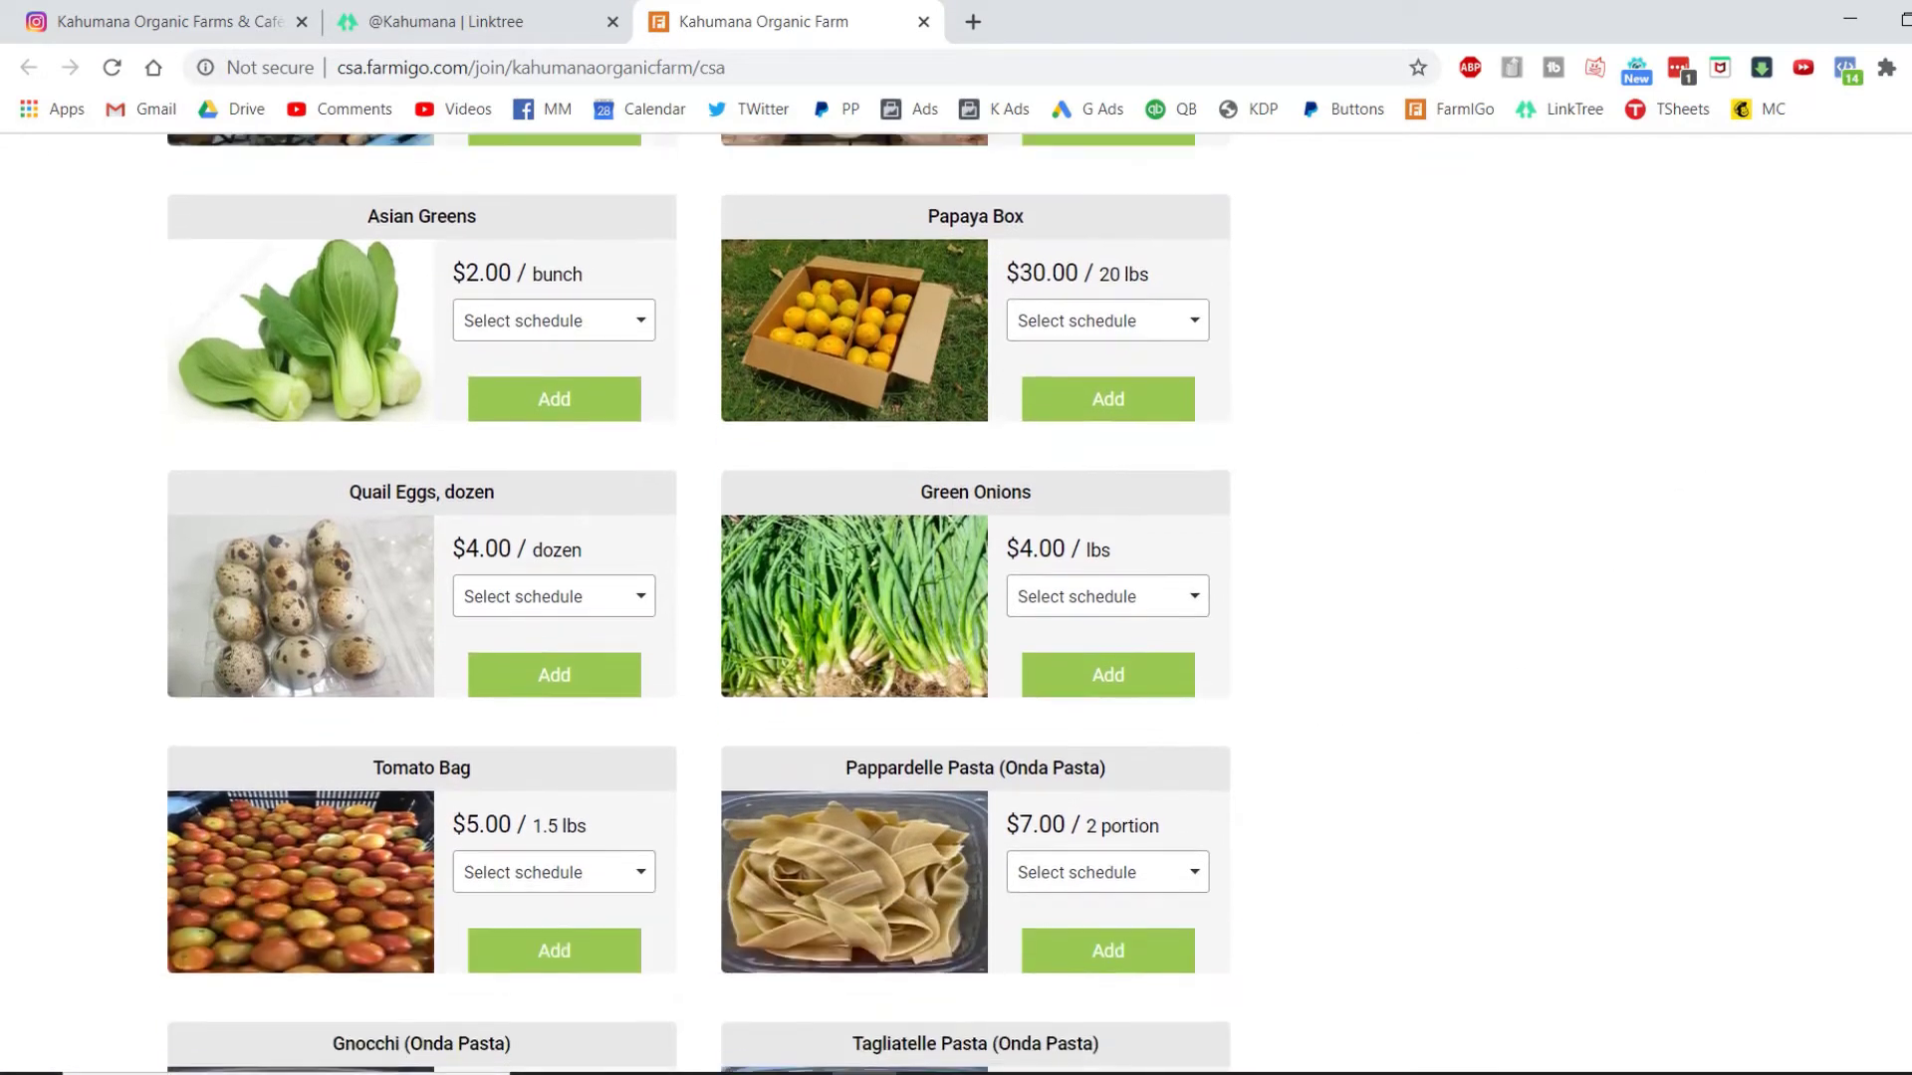
{"action": "scroll", "coordinate": [699, 601], "scroll_direction": "down", "scroll_amount": 3}
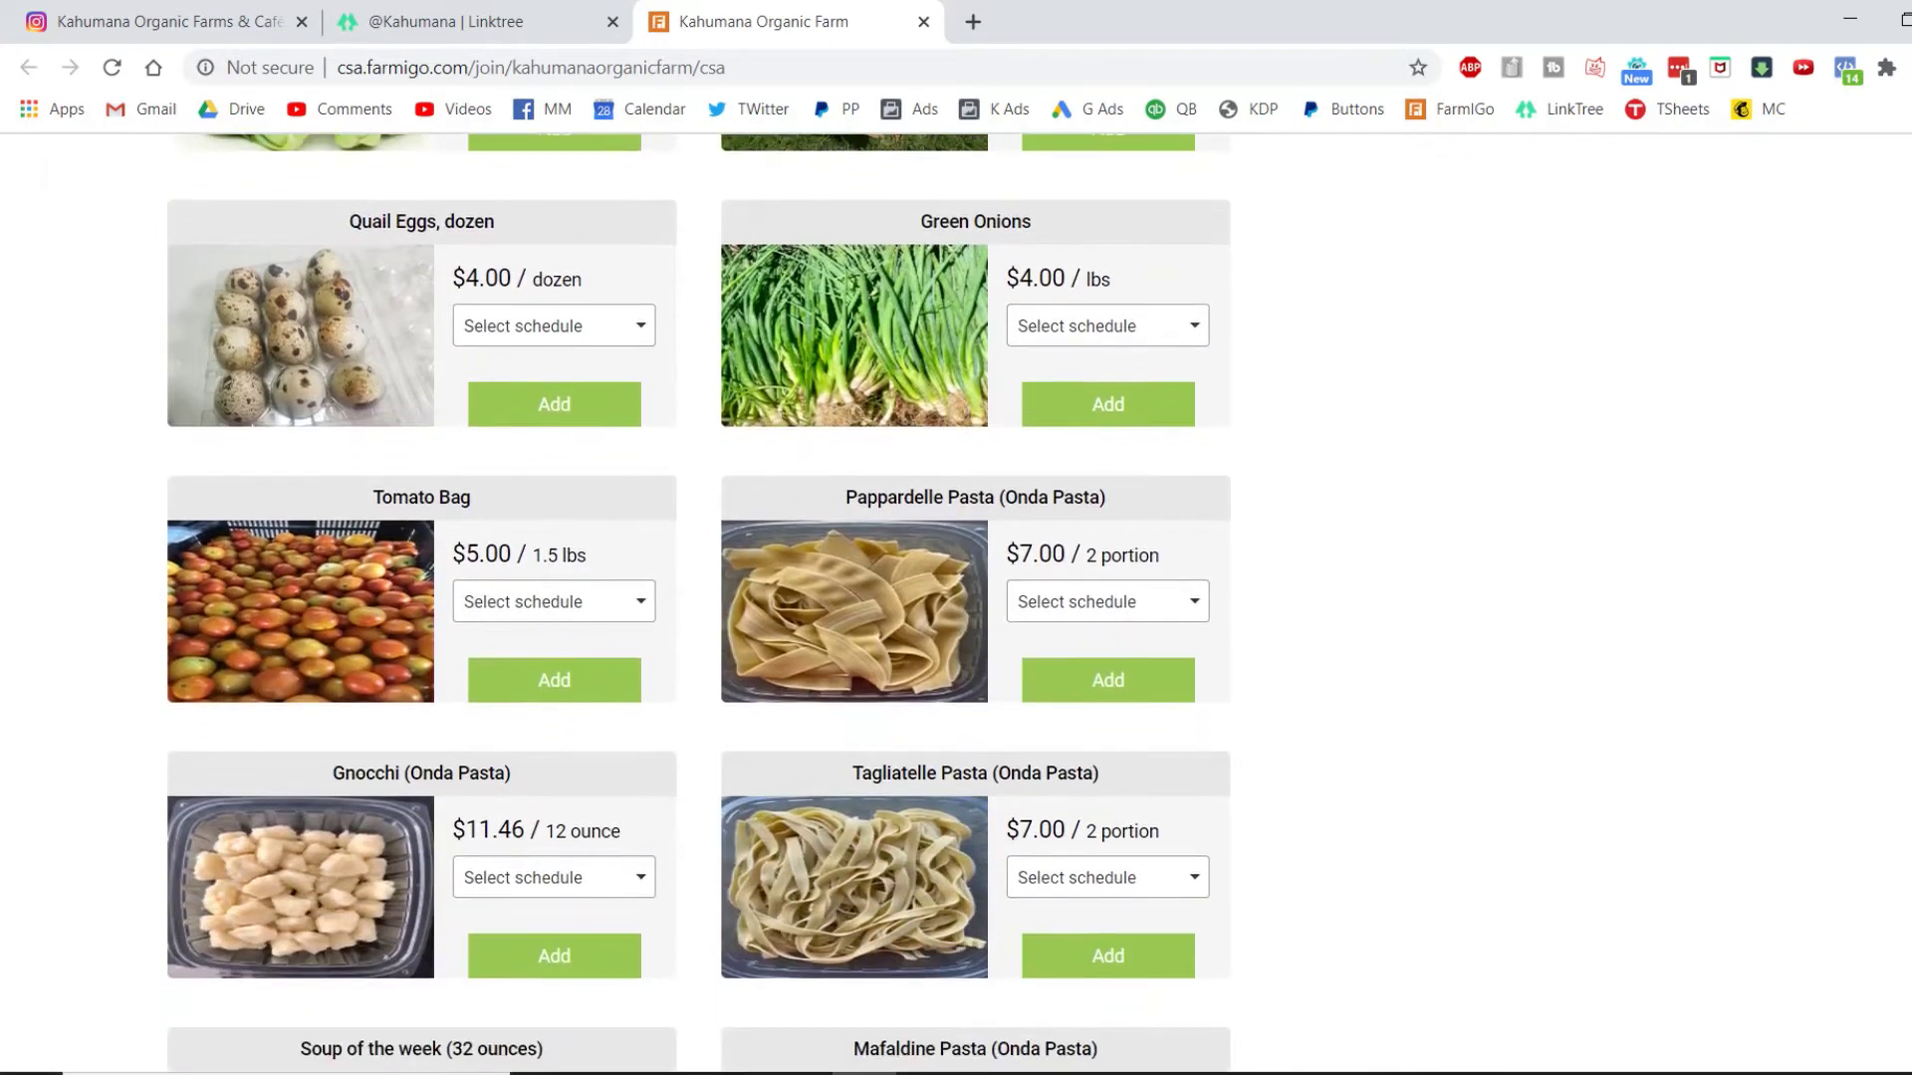
{"action": "scroll", "coordinate": [699, 601], "scroll_direction": "down", "scroll_amount": 3}
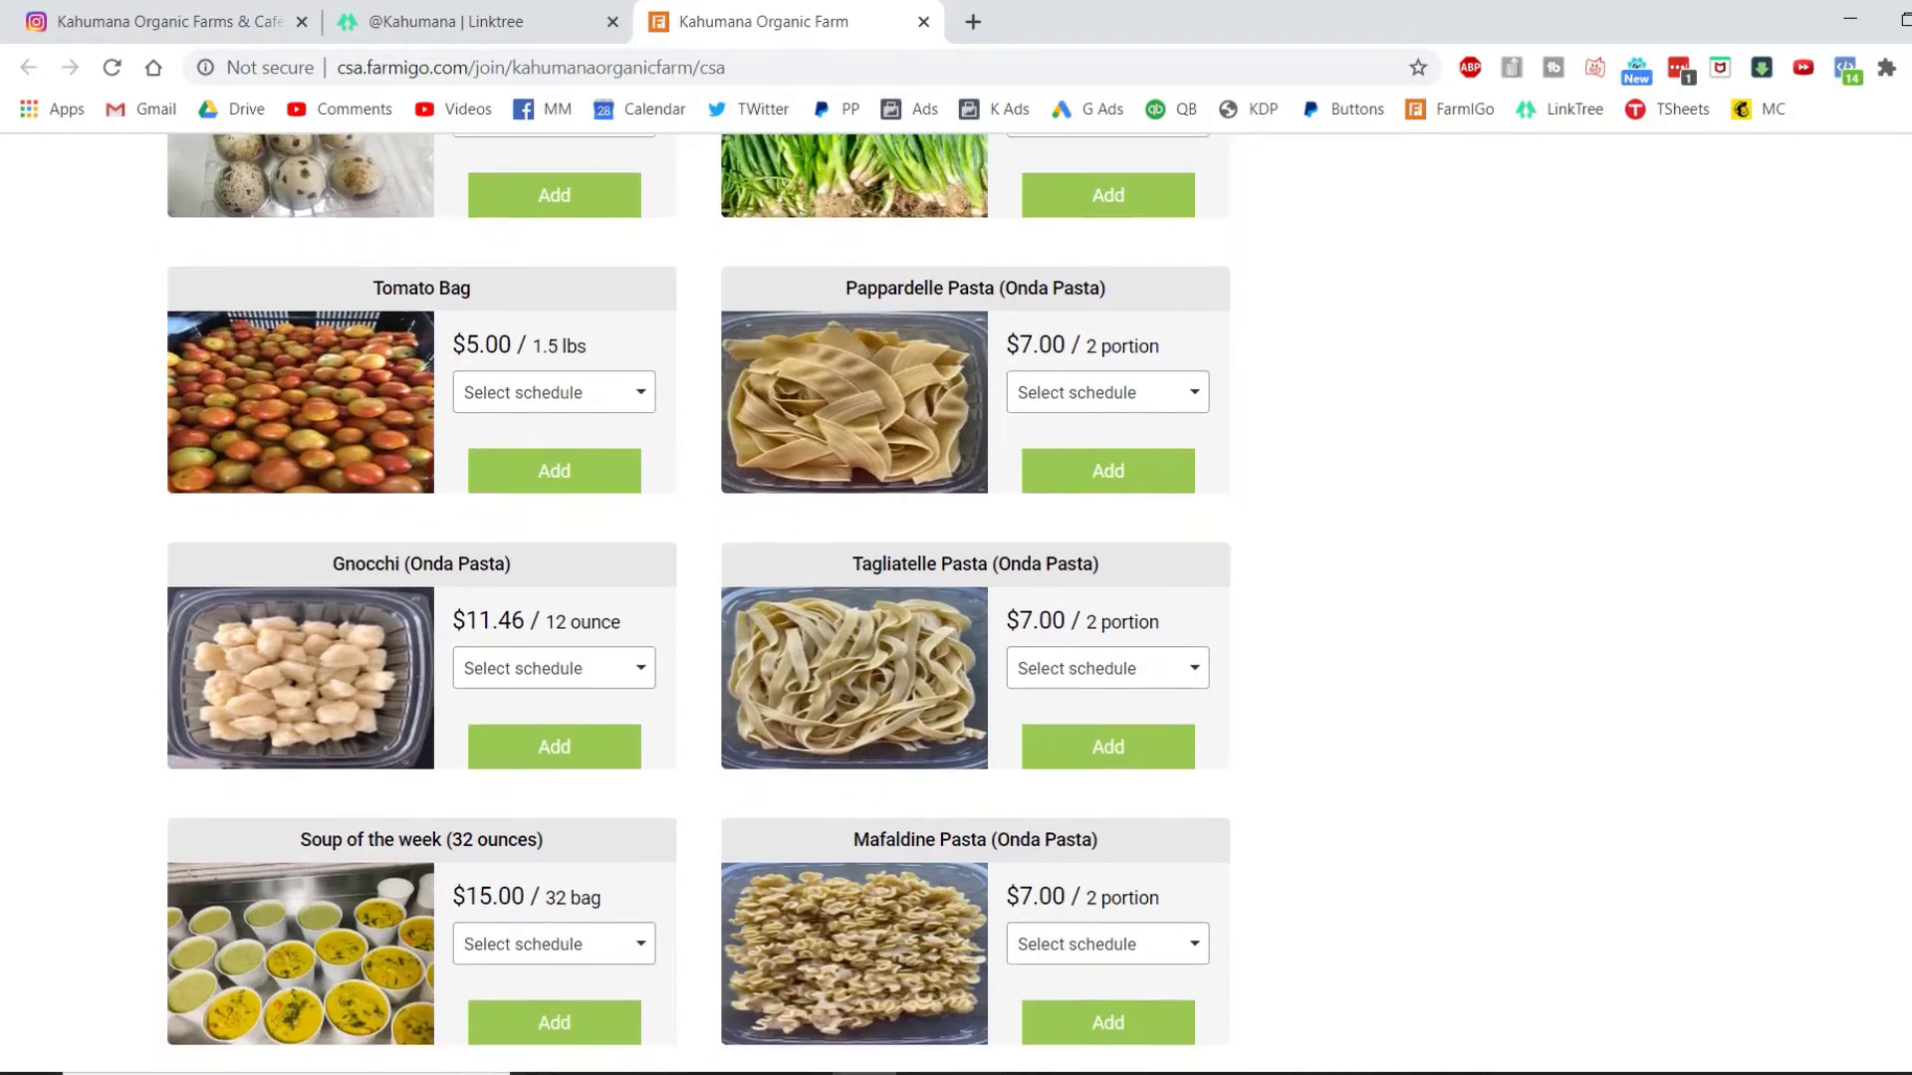
{"action": "scroll", "coordinate": [699, 602], "scroll_direction": "down", "scroll_amount": 6}
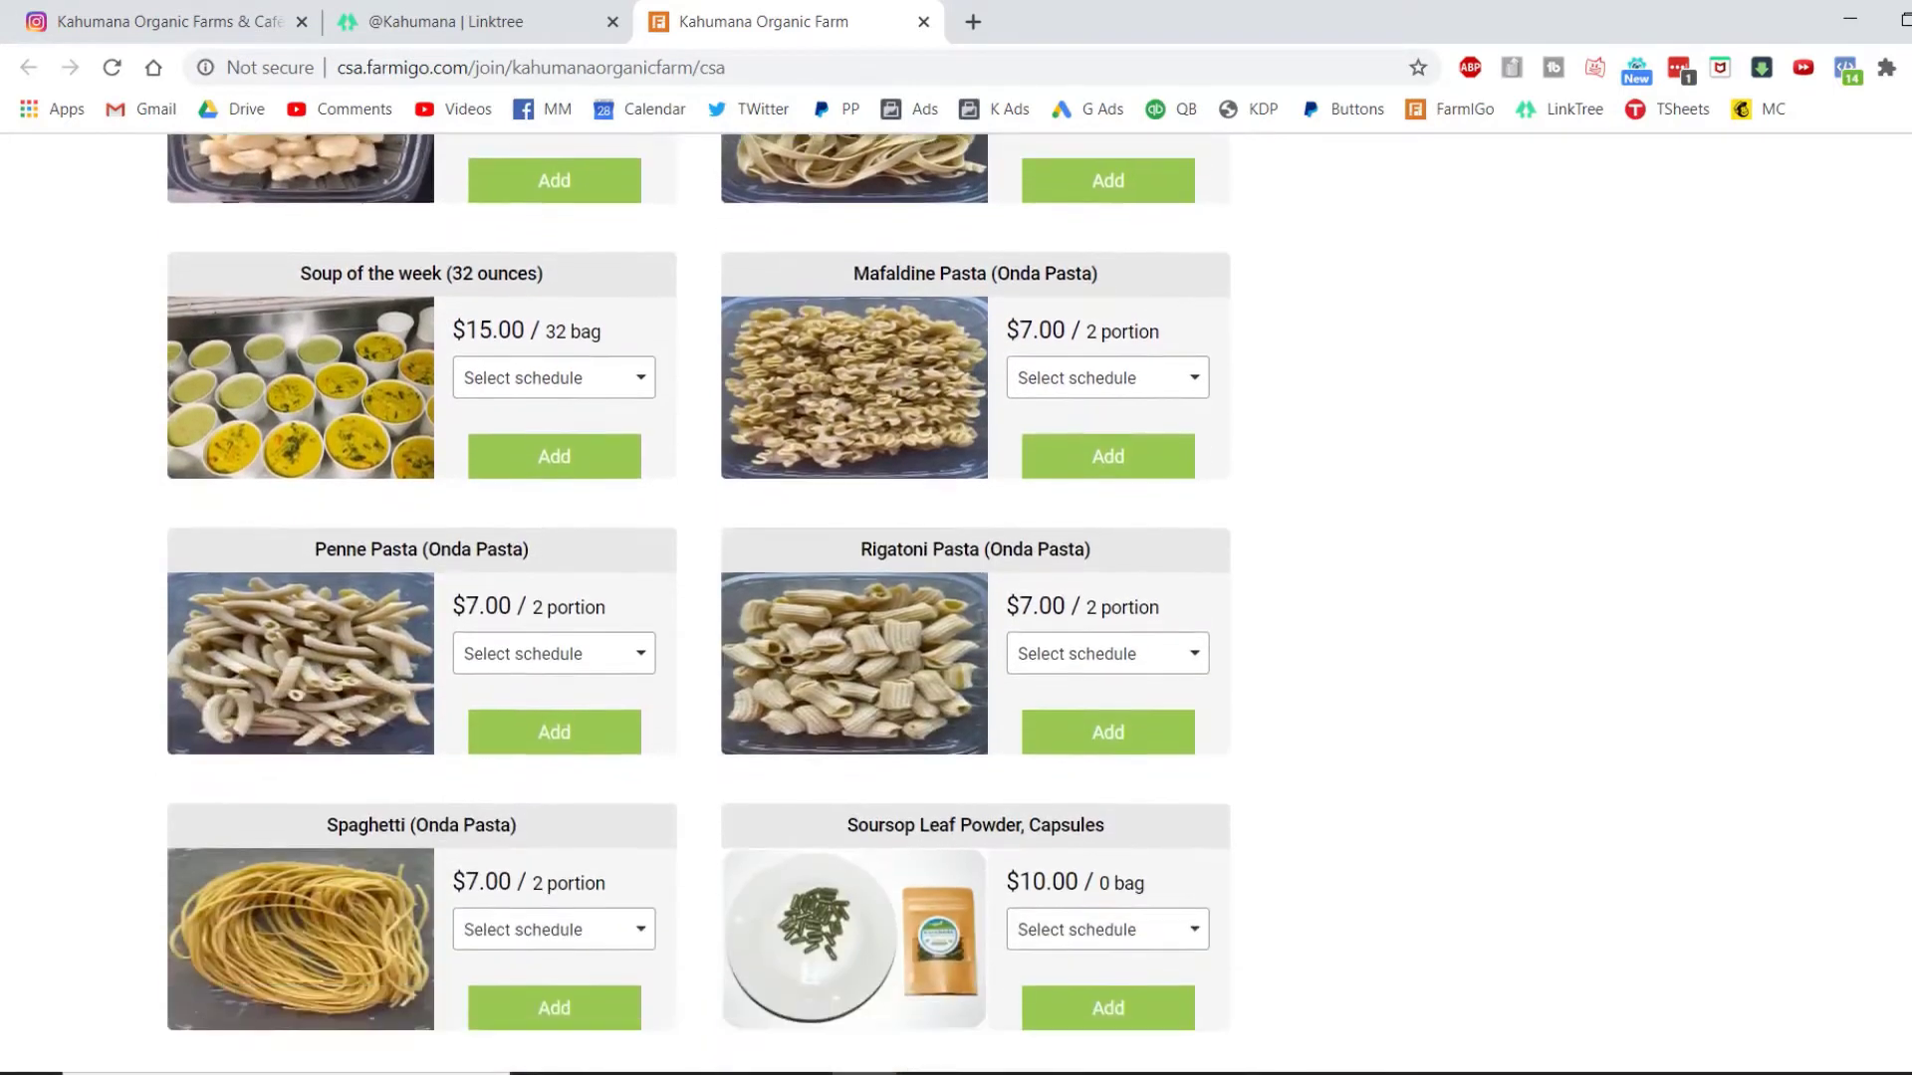
{"action": "scroll", "coordinate": [699, 602], "scroll_direction": "down", "scroll_amount": 5}
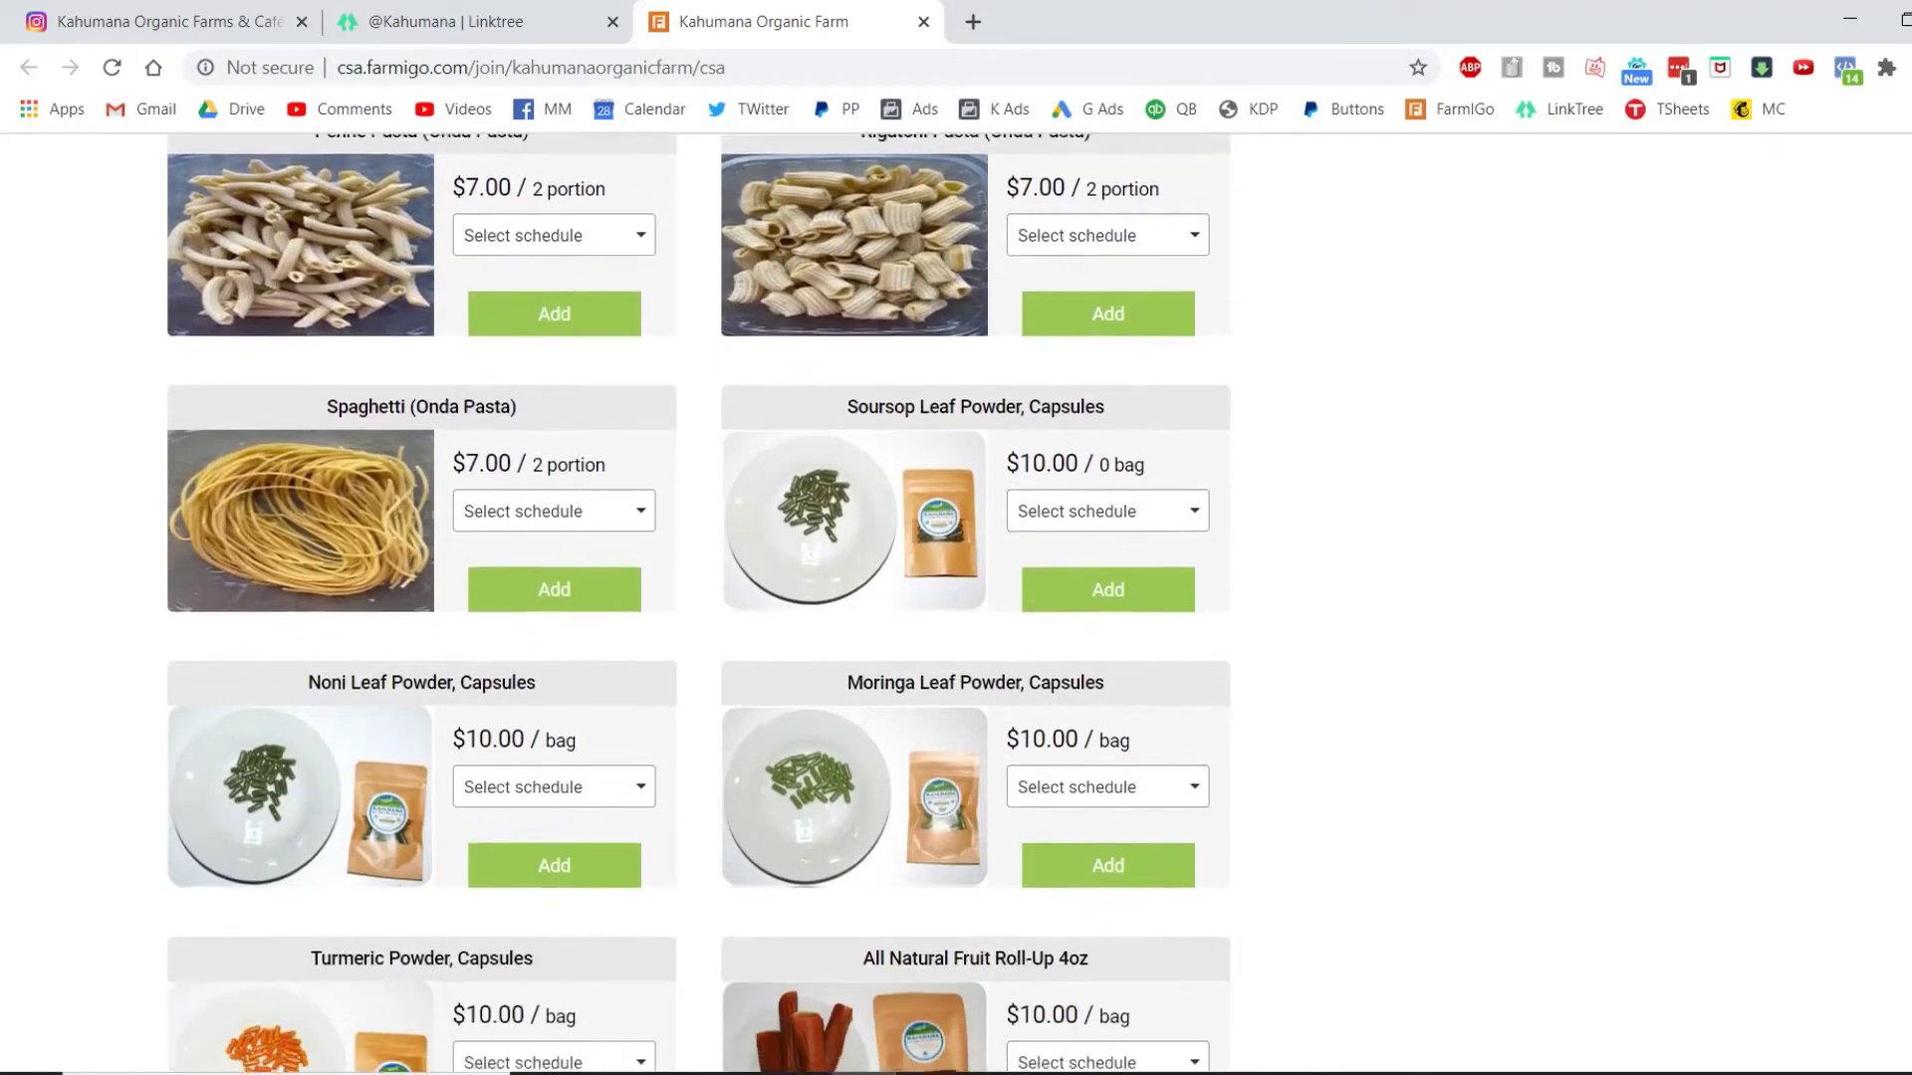
{"action": "scroll", "coordinate": [699, 602], "scroll_direction": "down", "scroll_amount": 5}
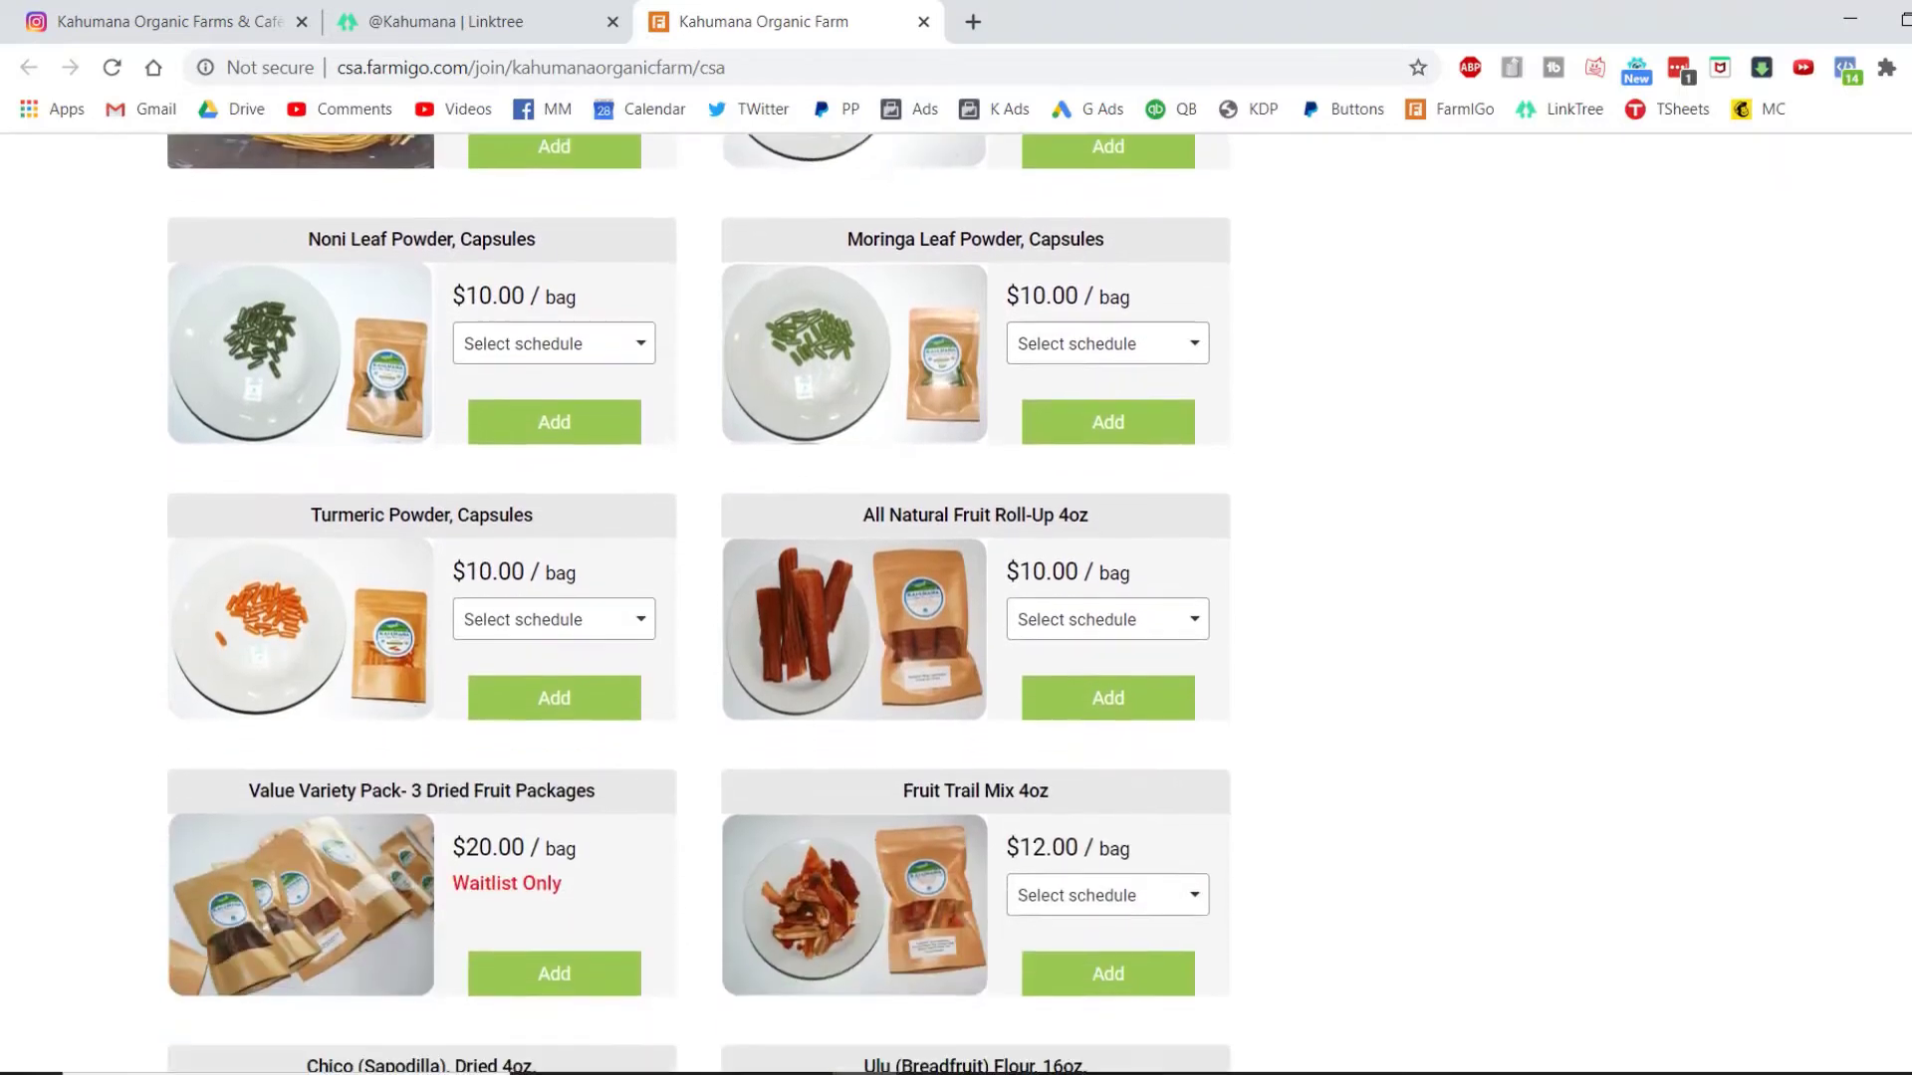
{"action": "scroll", "coordinate": [699, 601], "scroll_direction": "down", "scroll_amount": 4}
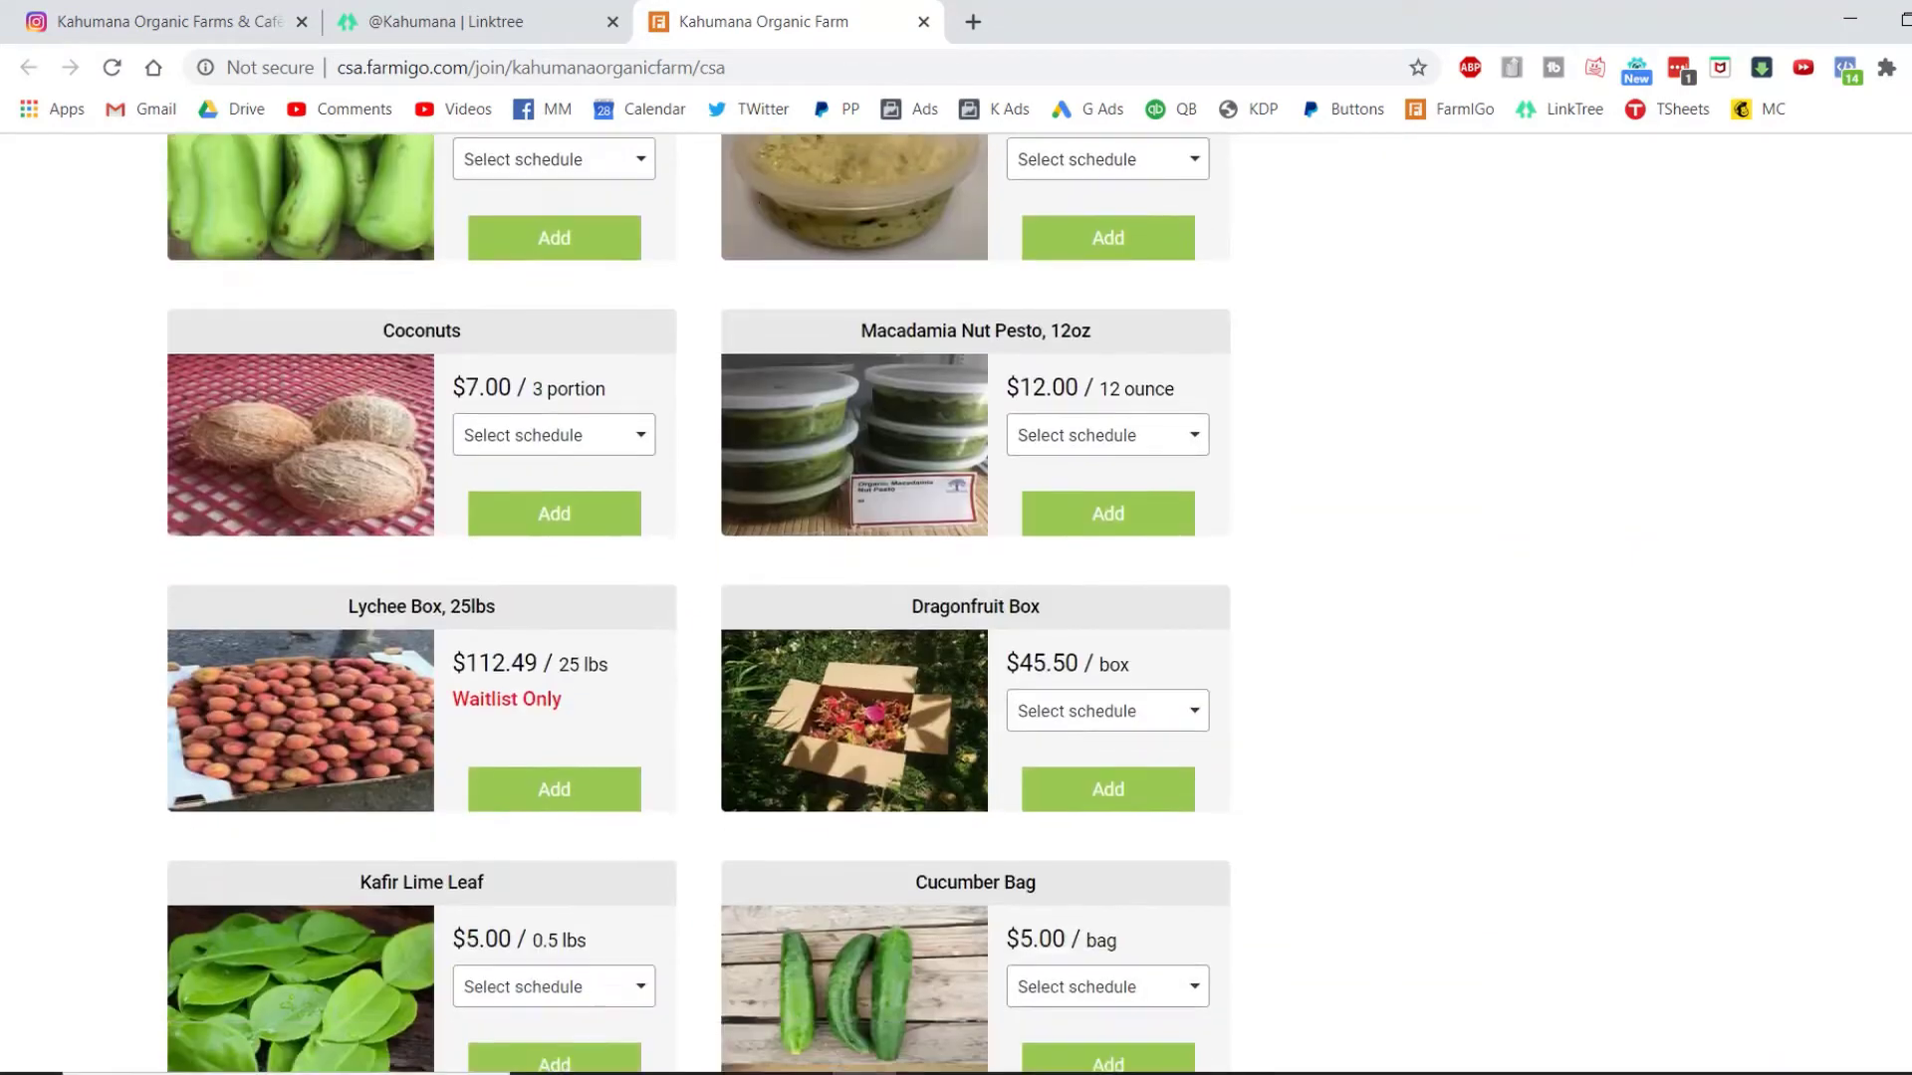
{"action": "scroll", "coordinate": [697, 598], "scroll_direction": "down", "scroll_amount": 3}
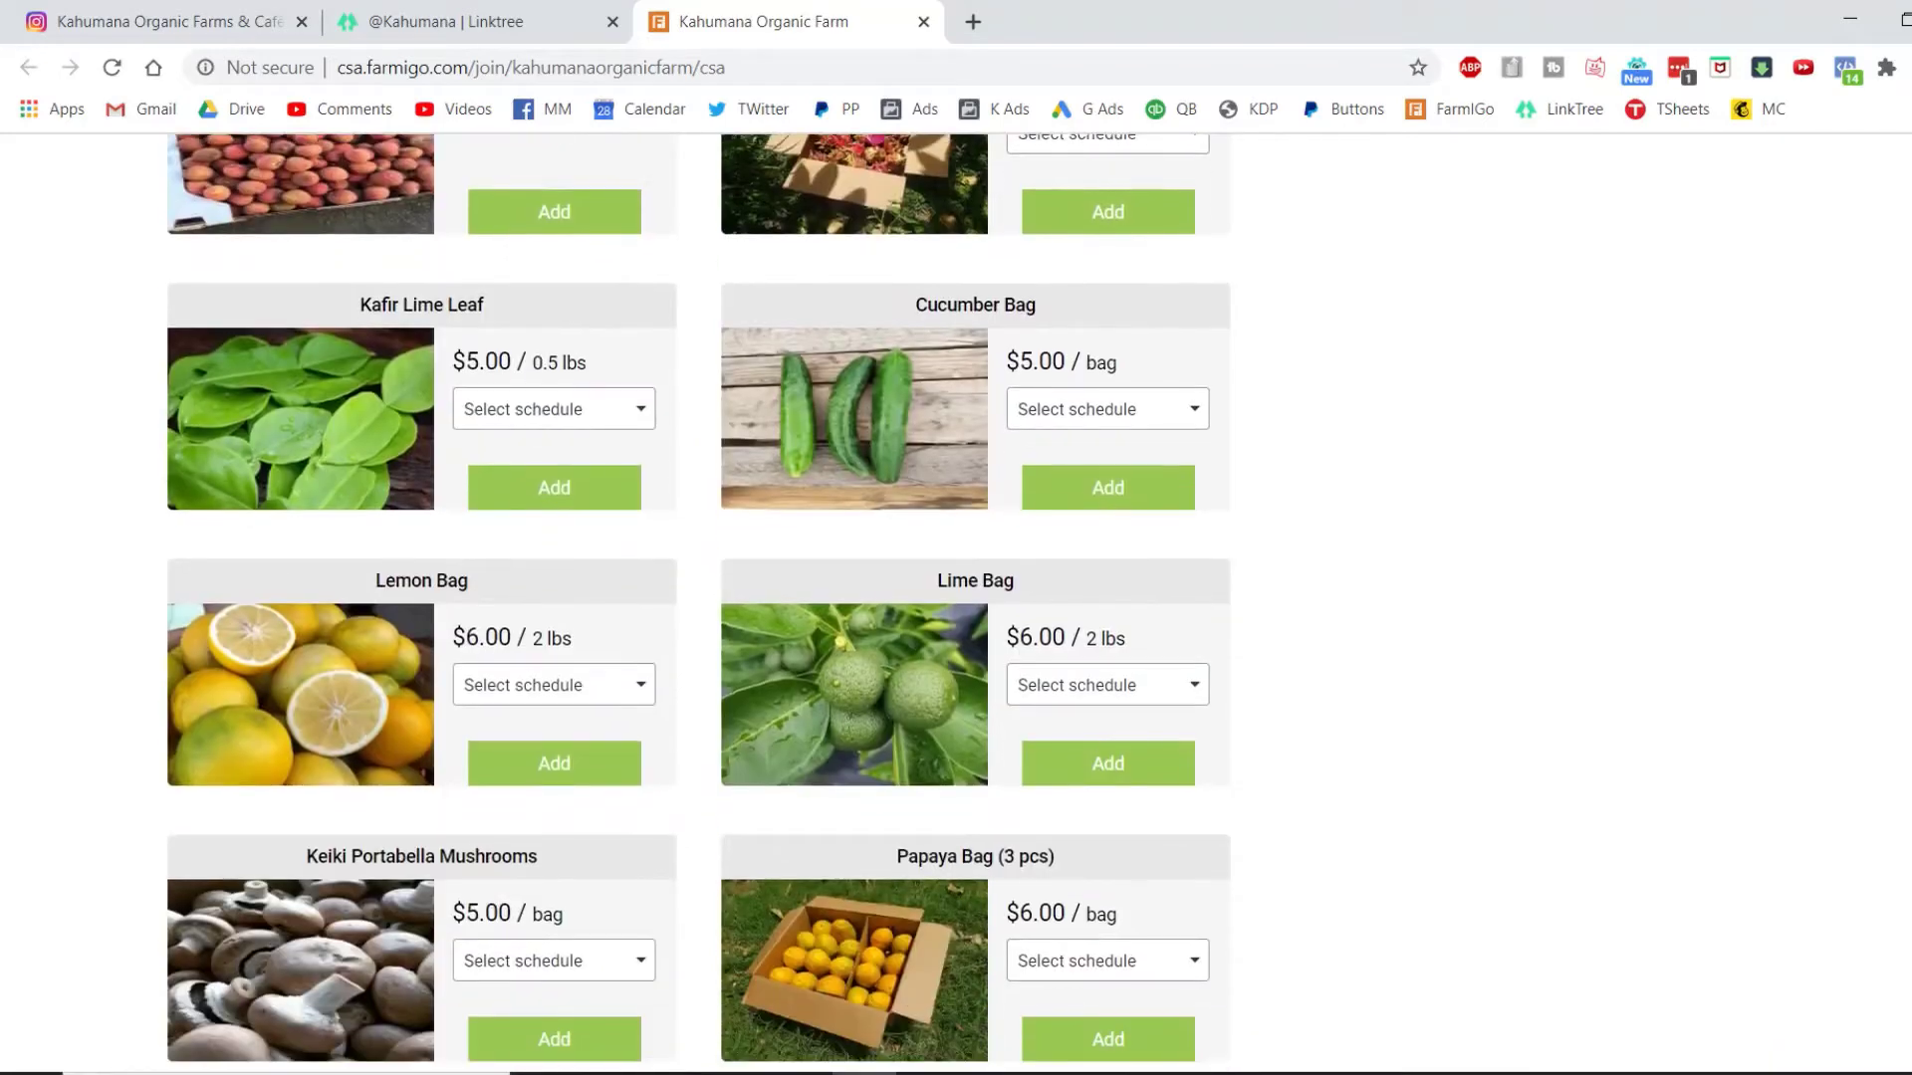
{"action": "scroll", "coordinate": [697, 597], "scroll_direction": "down", "scroll_amount": 3}
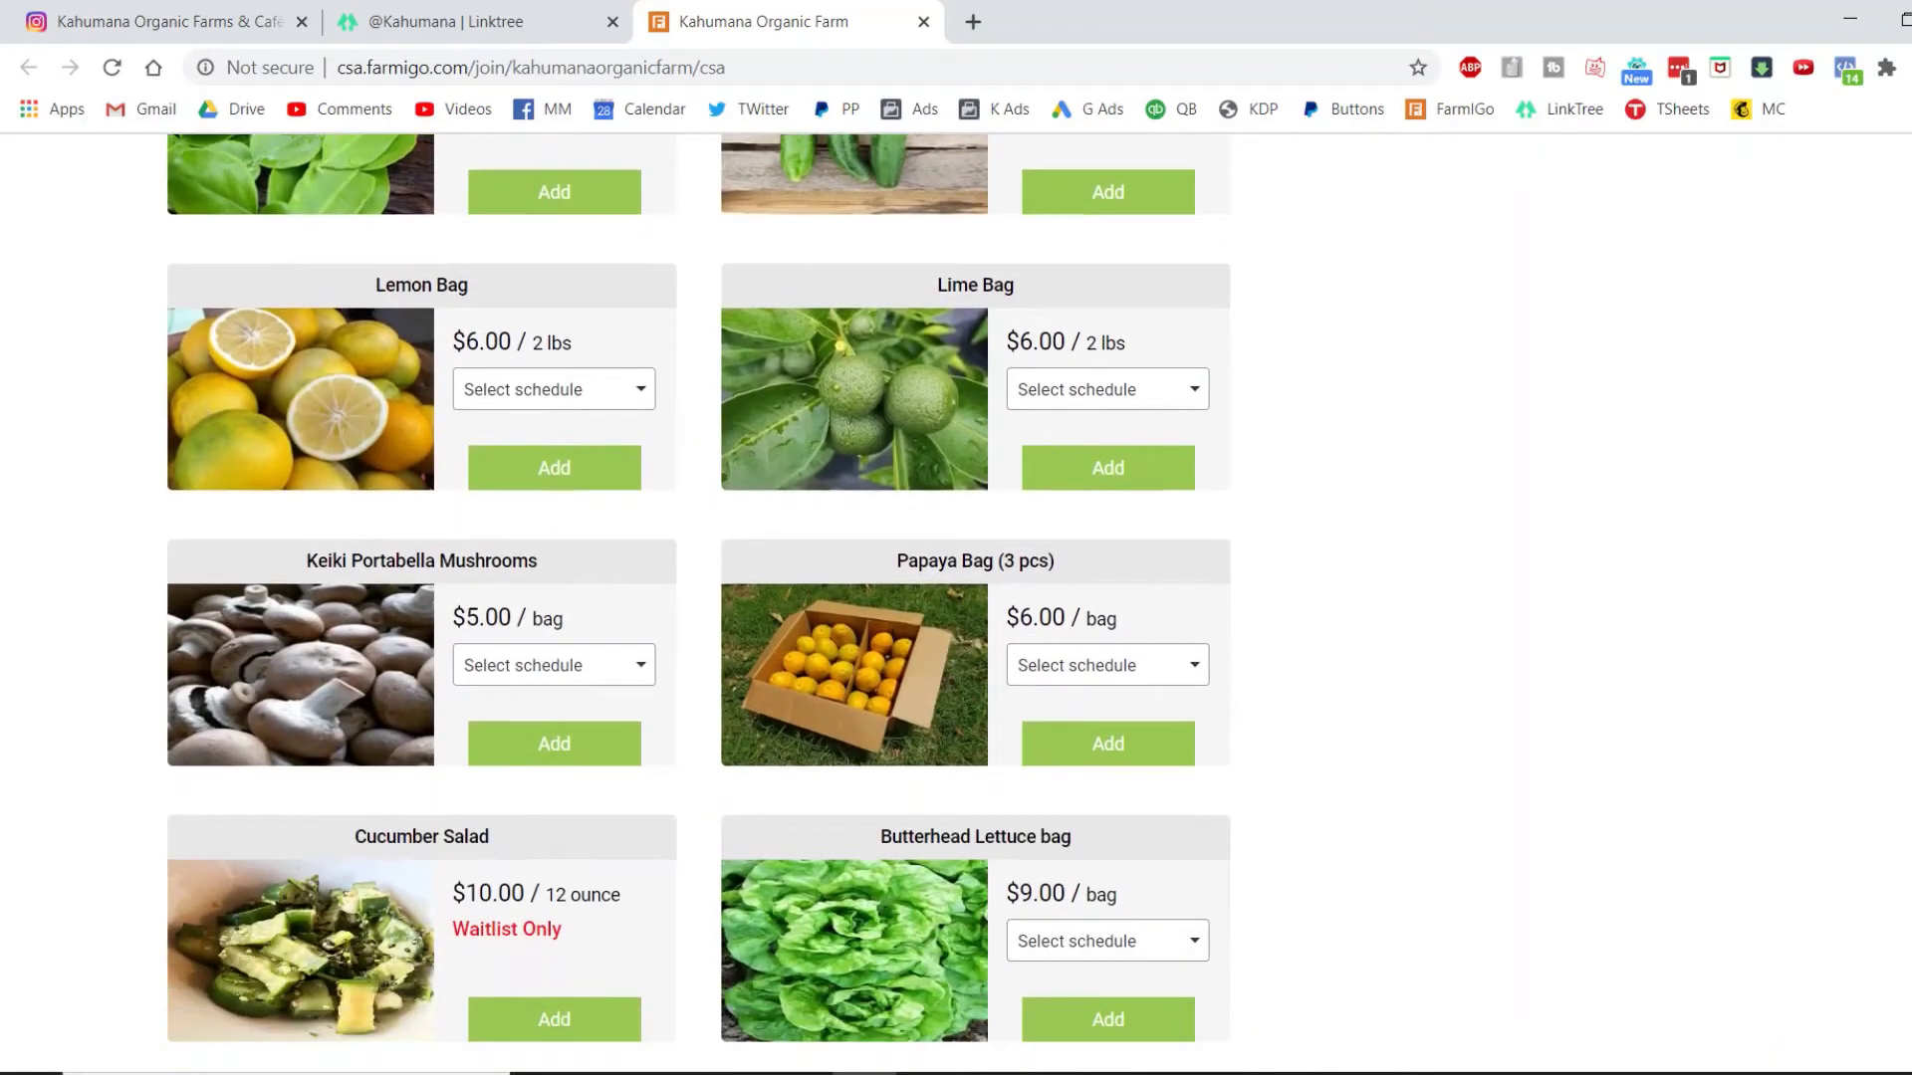
{"action": "scroll", "coordinate": [697, 597], "scroll_direction": "down", "scroll_amount": 3}
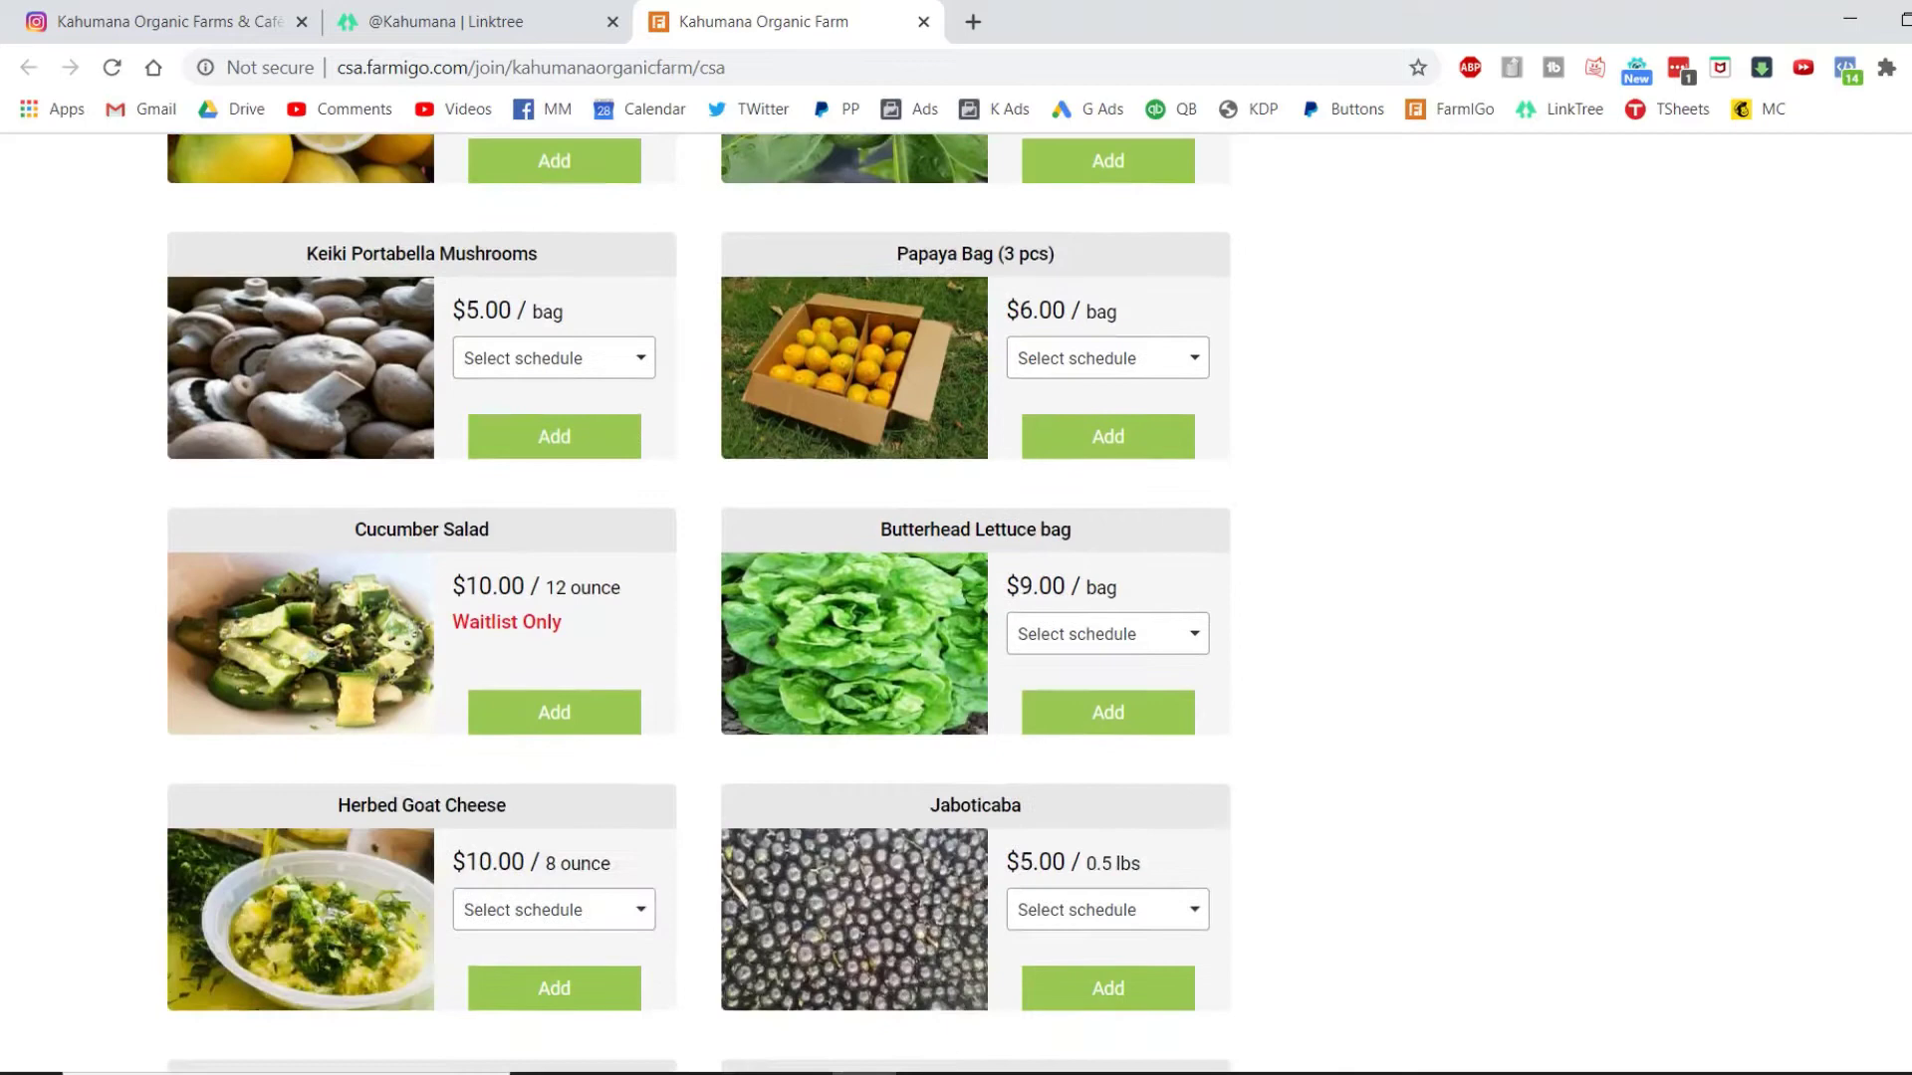
{"action": "scroll", "coordinate": [697, 598], "scroll_direction": "down", "scroll_amount": 6}
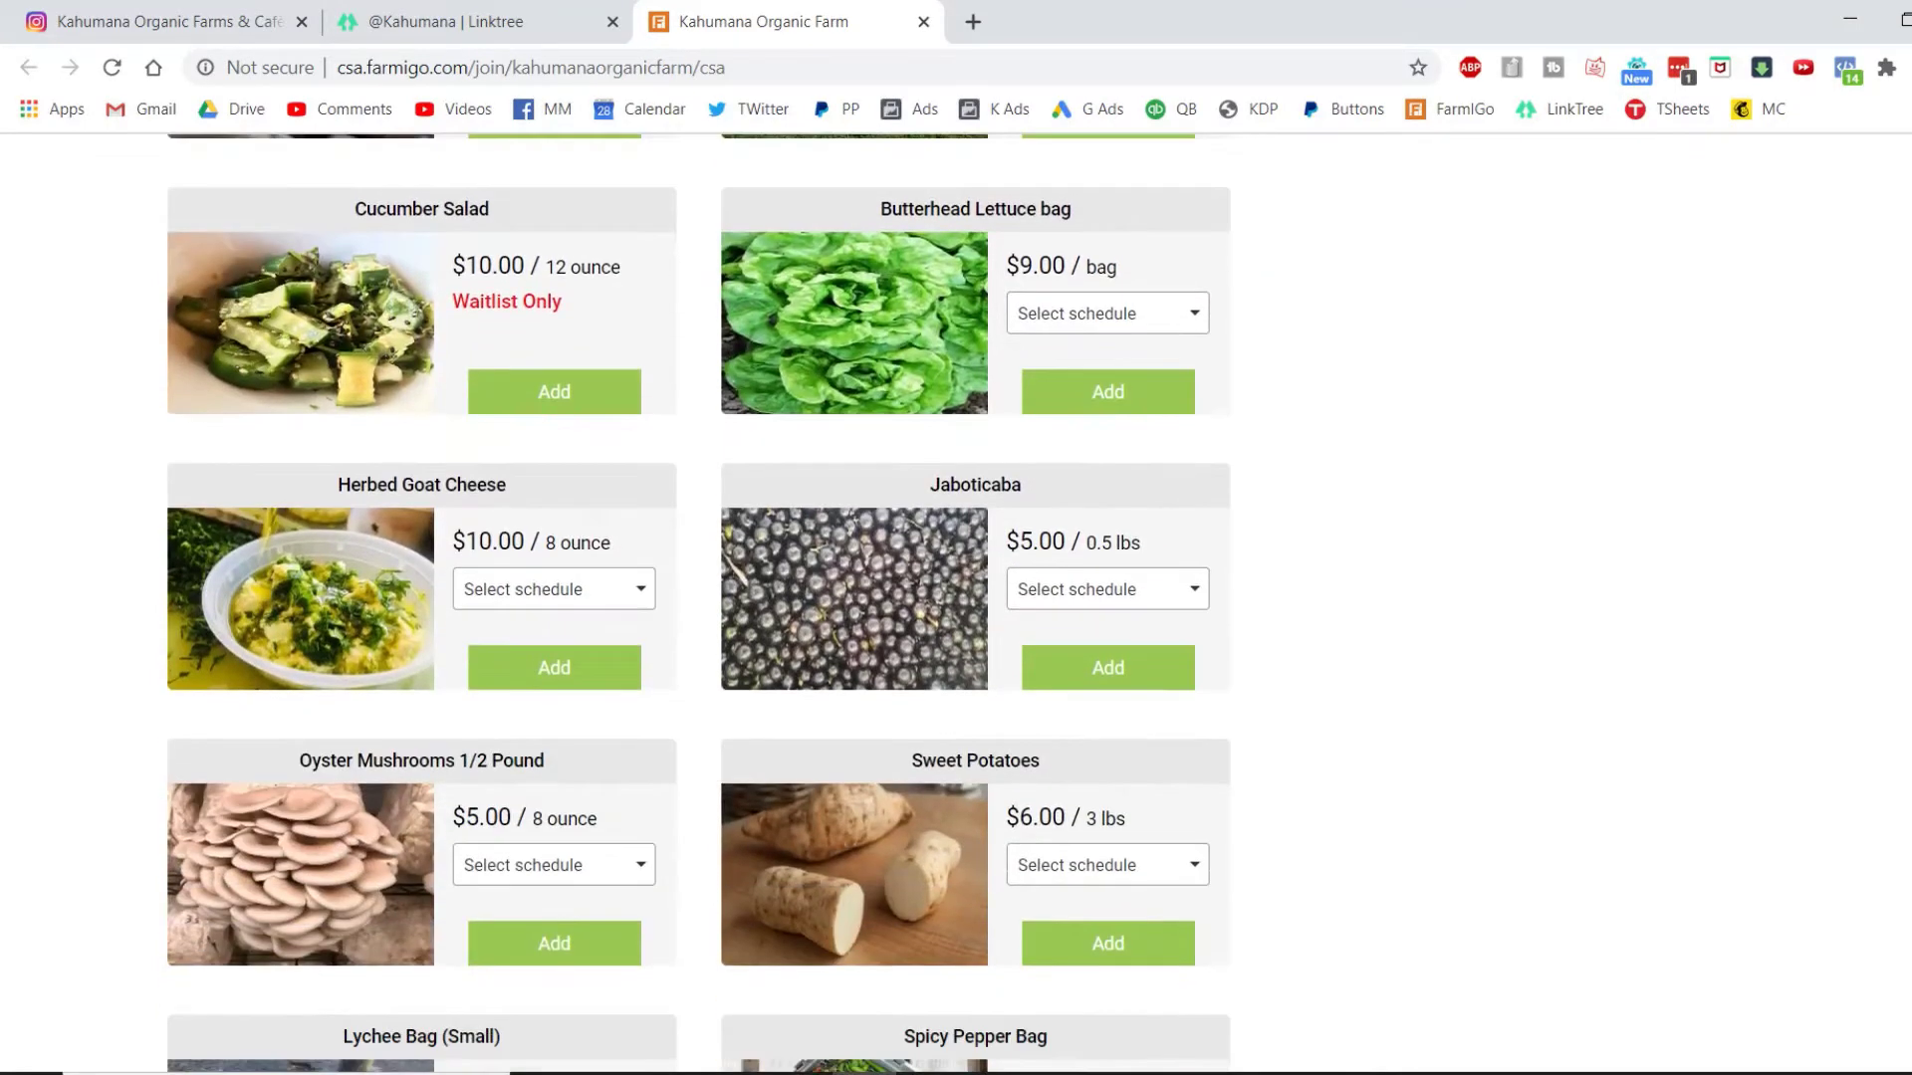
{"action": "scroll", "coordinate": [697, 598], "scroll_direction": "down", "scroll_amount": 5}
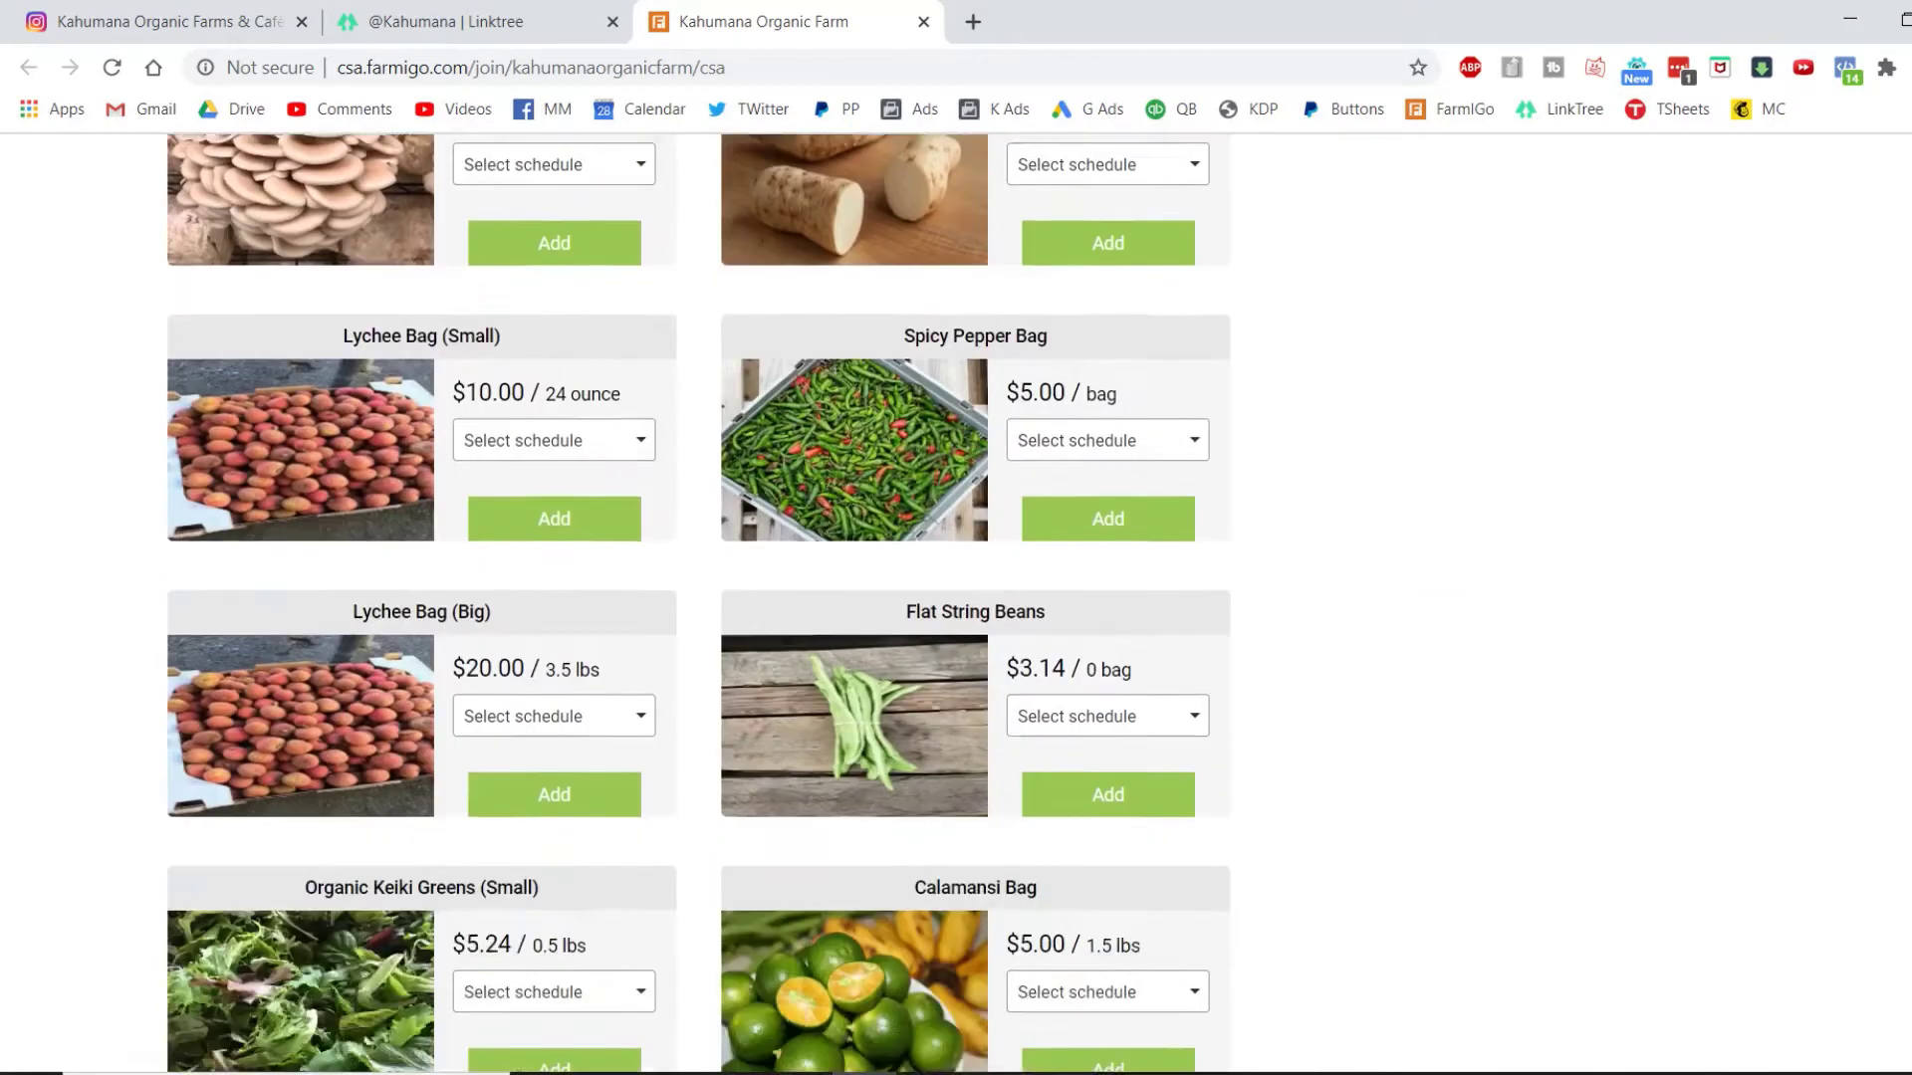
{"action": "scroll", "coordinate": [697, 597], "scroll_direction": "down", "scroll_amount": 5}
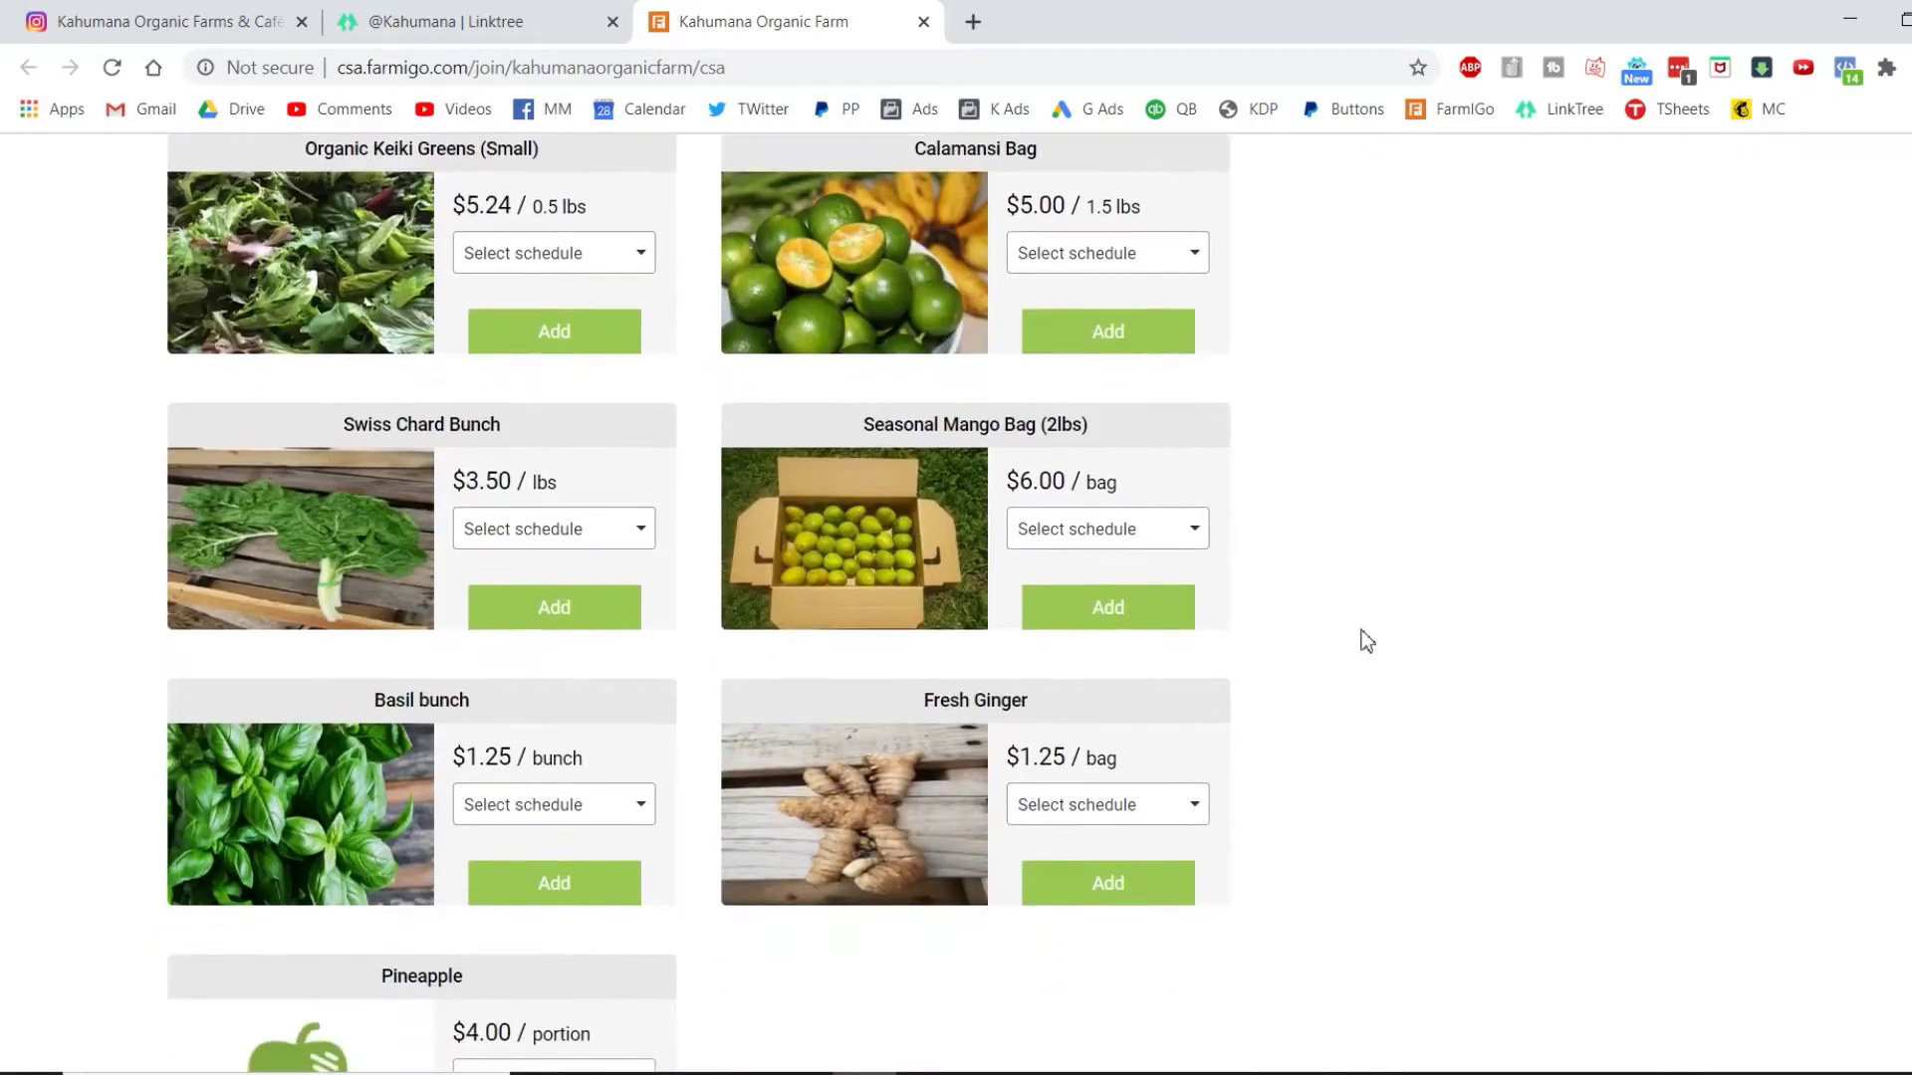
- Add one Seasonal Mango Bag on Weekly Pick-up Friday ($6.00) and continue to the Terms step
{"action": "left_click", "coordinate": [1147, 543]}
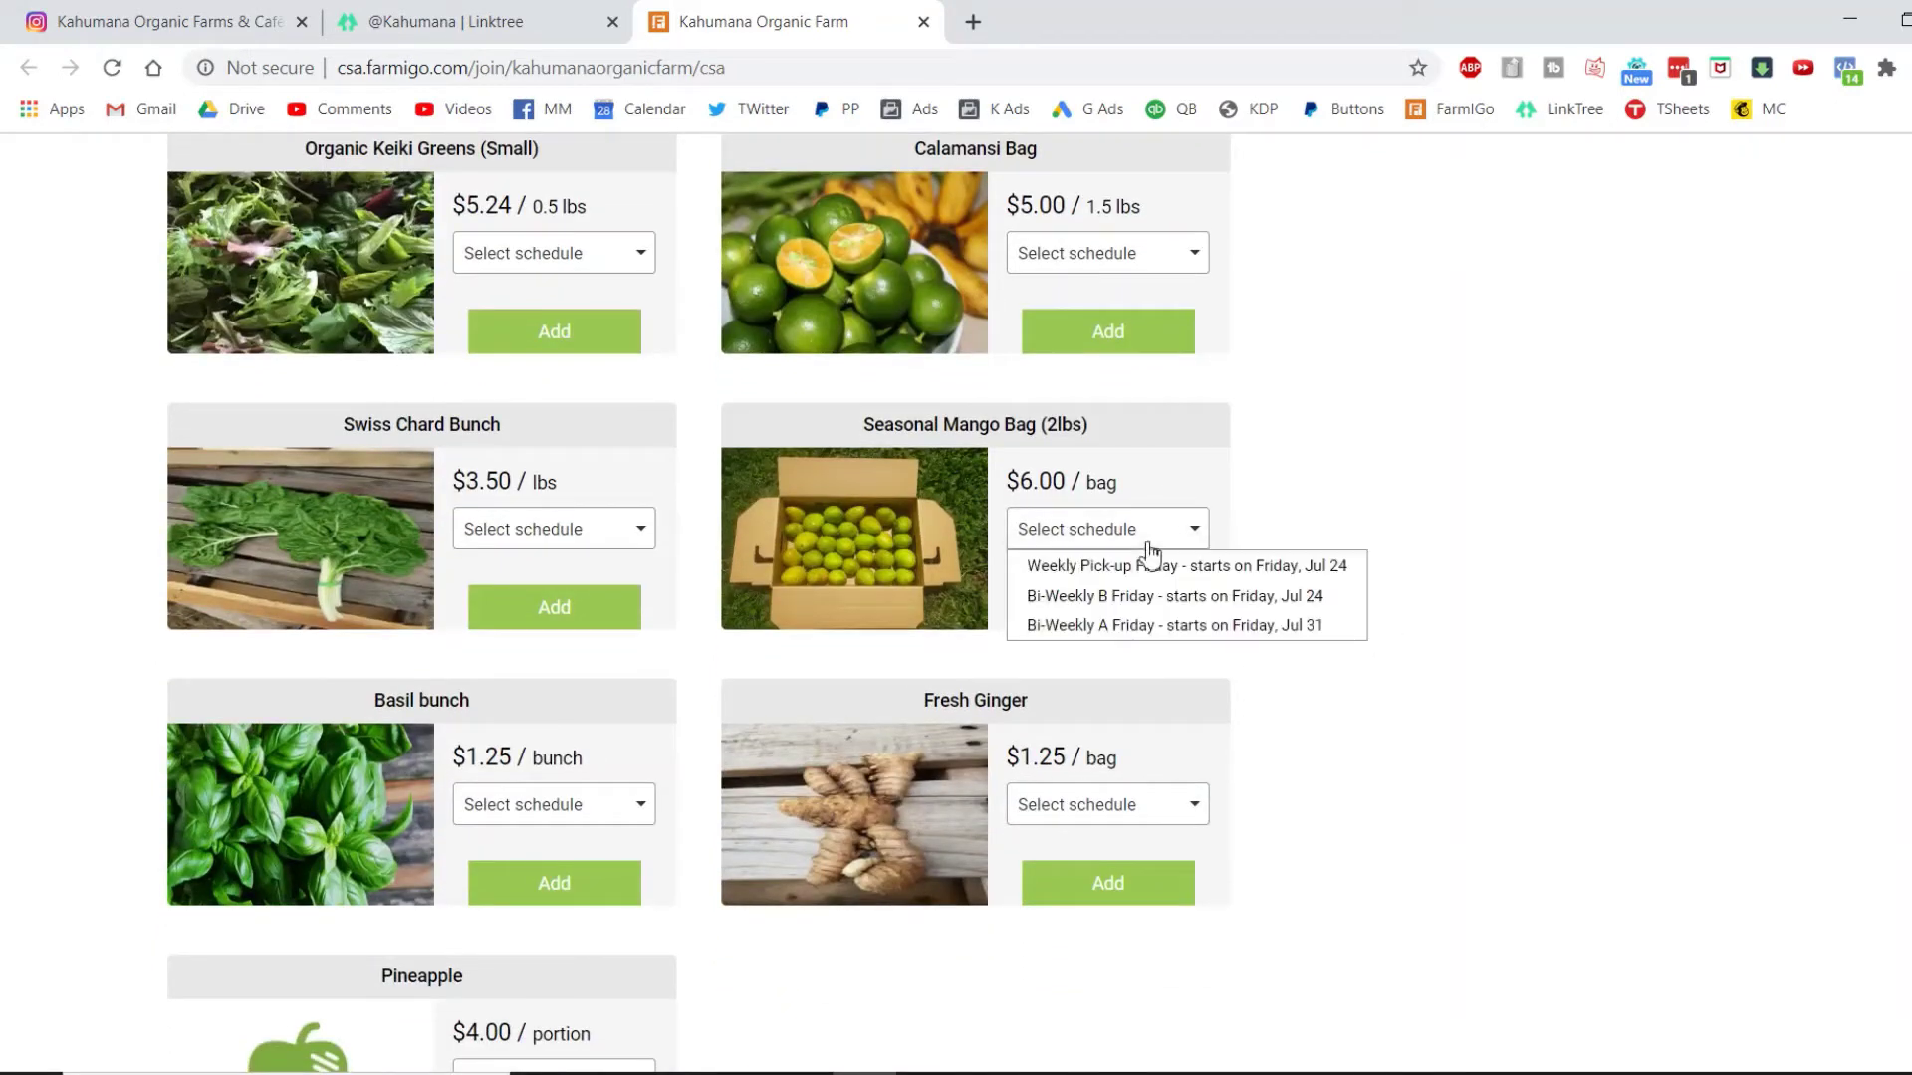
{"action": "left_click", "coordinate": [1334, 481]}
{"action": "scroll", "coordinate": [697, 597], "scroll_direction": "down", "scroll_amount": 2}
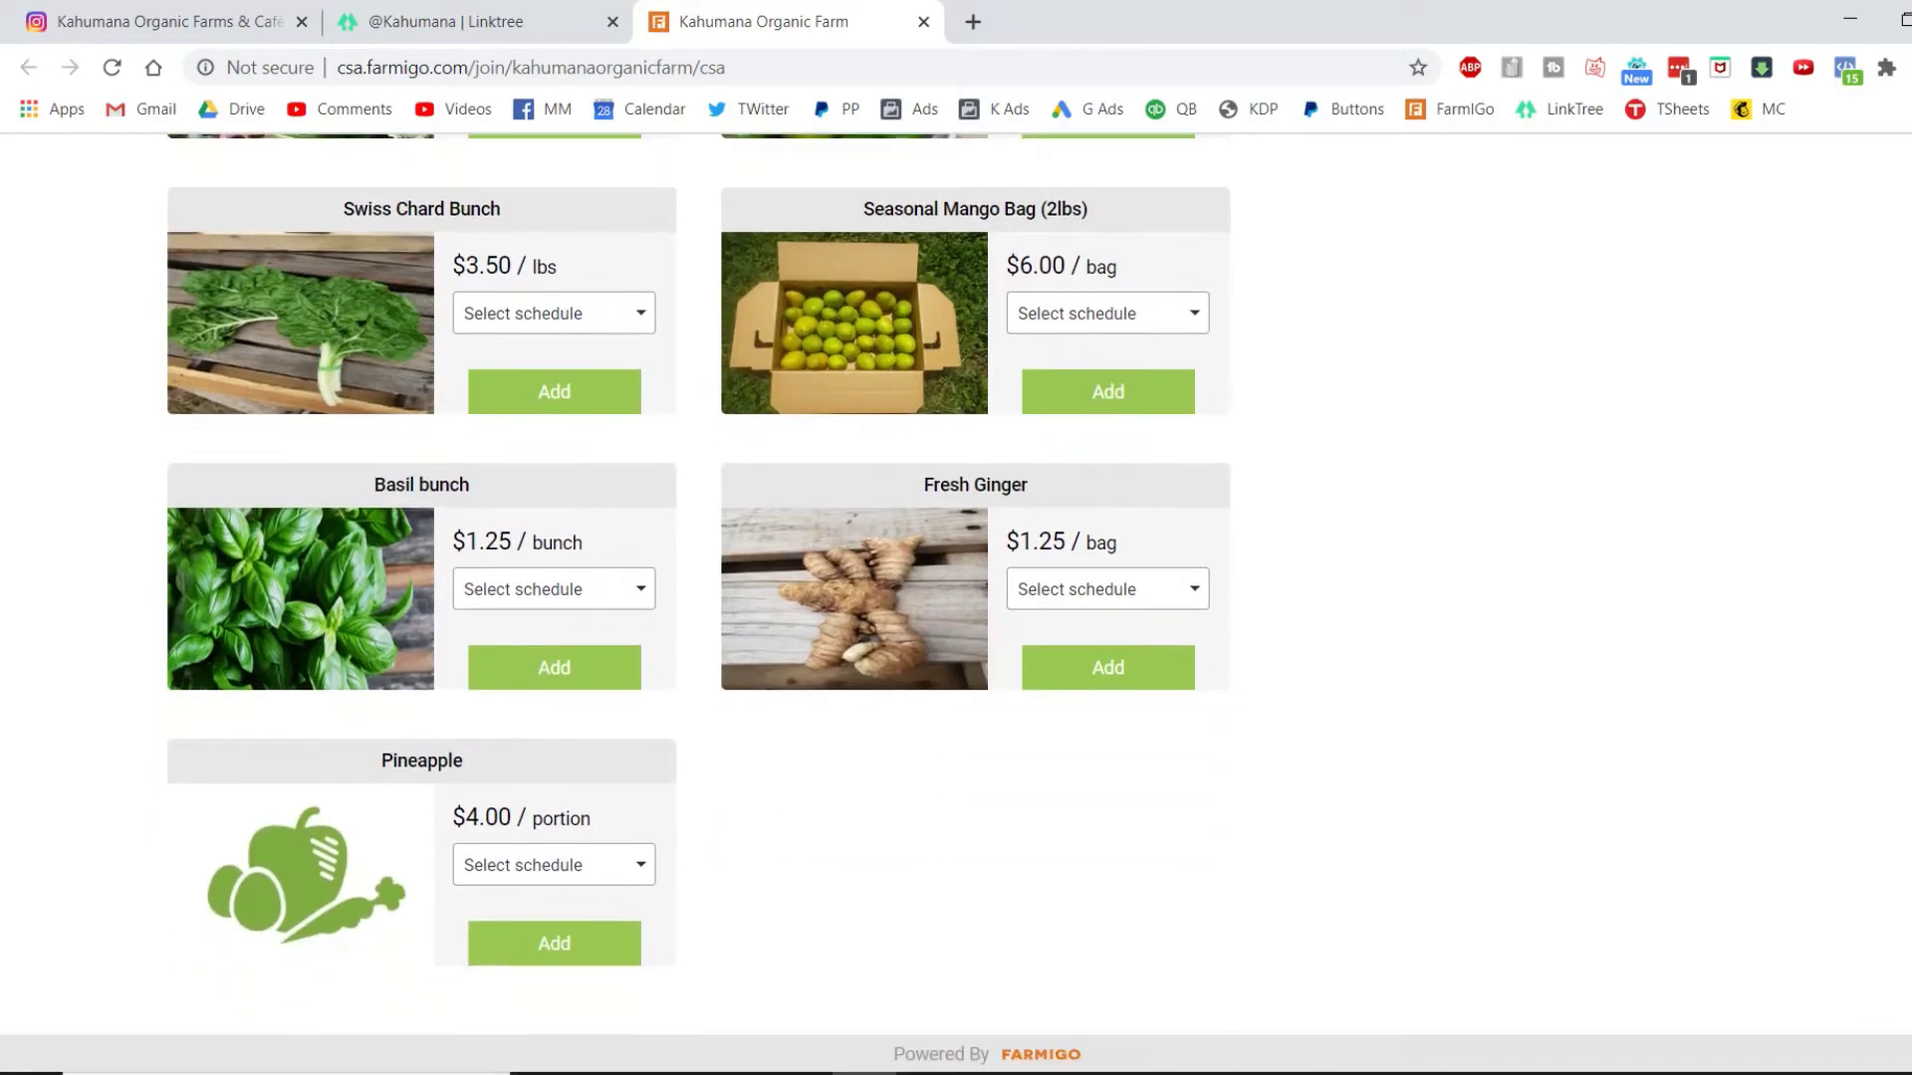
{"action": "scroll", "coordinate": [697, 597], "scroll_direction": "up", "scroll_amount": 8}
{"action": "scroll", "coordinate": [697, 598], "scroll_direction": "up", "scroll_amount": 1}
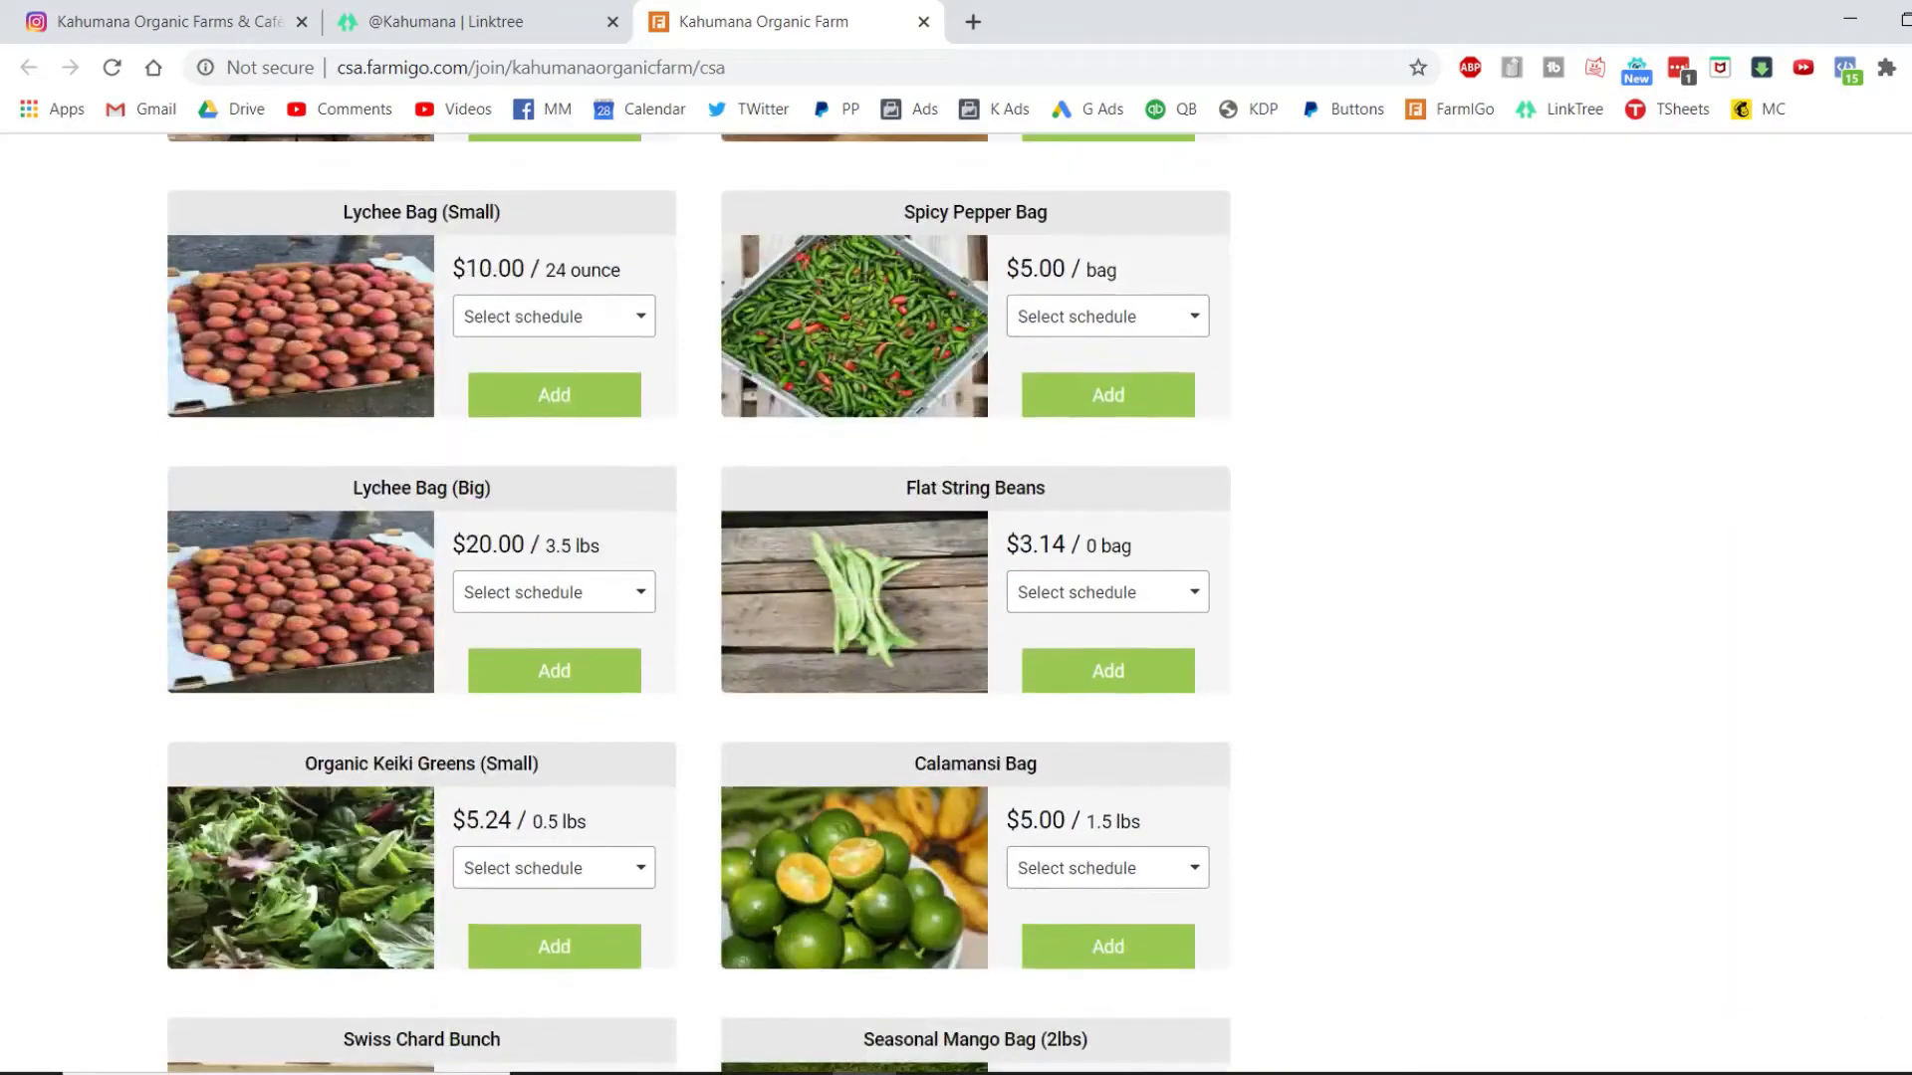
{"action": "scroll", "coordinate": [1450, 946], "scroll_direction": "down", "scroll_amount": 3}
{"action": "left_click", "coordinate": [1178, 889]}
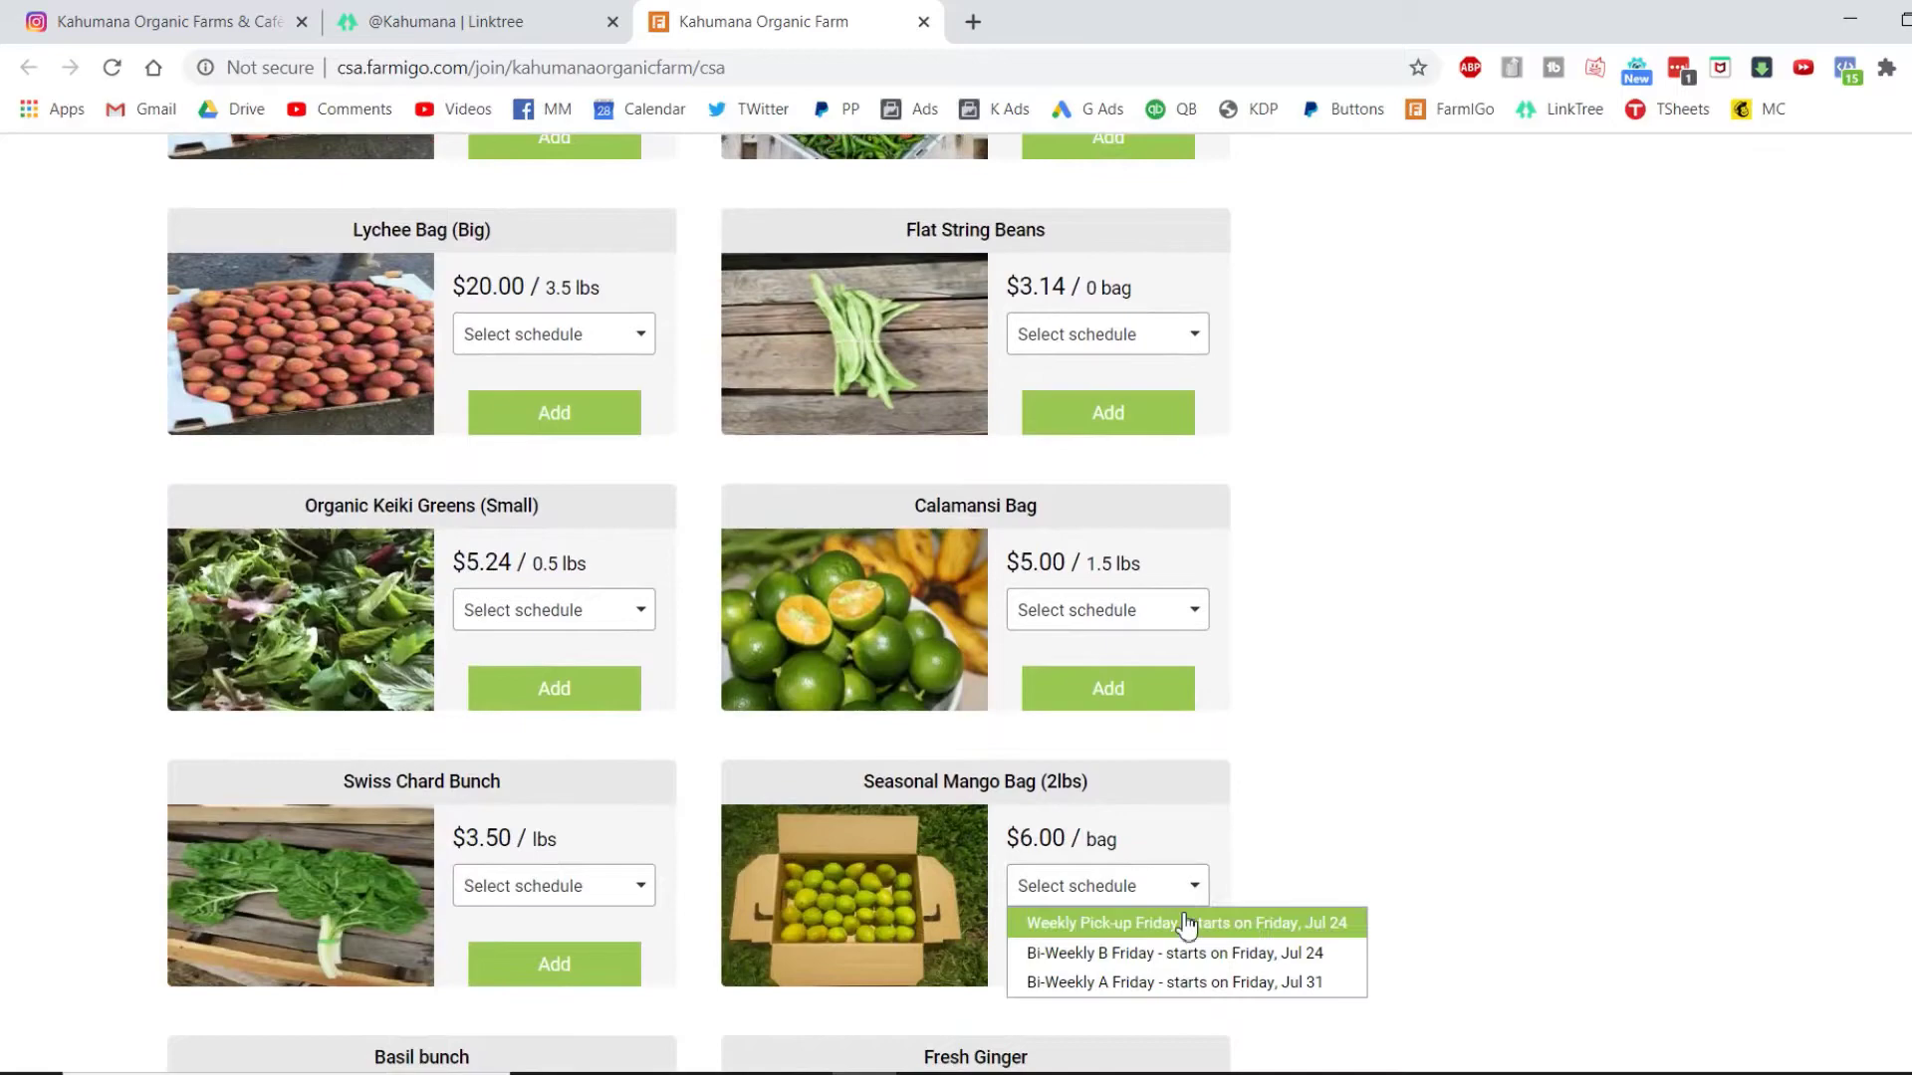
{"action": "left_click", "coordinate": [1185, 924]}
{"action": "left_click", "coordinate": [1113, 963]}
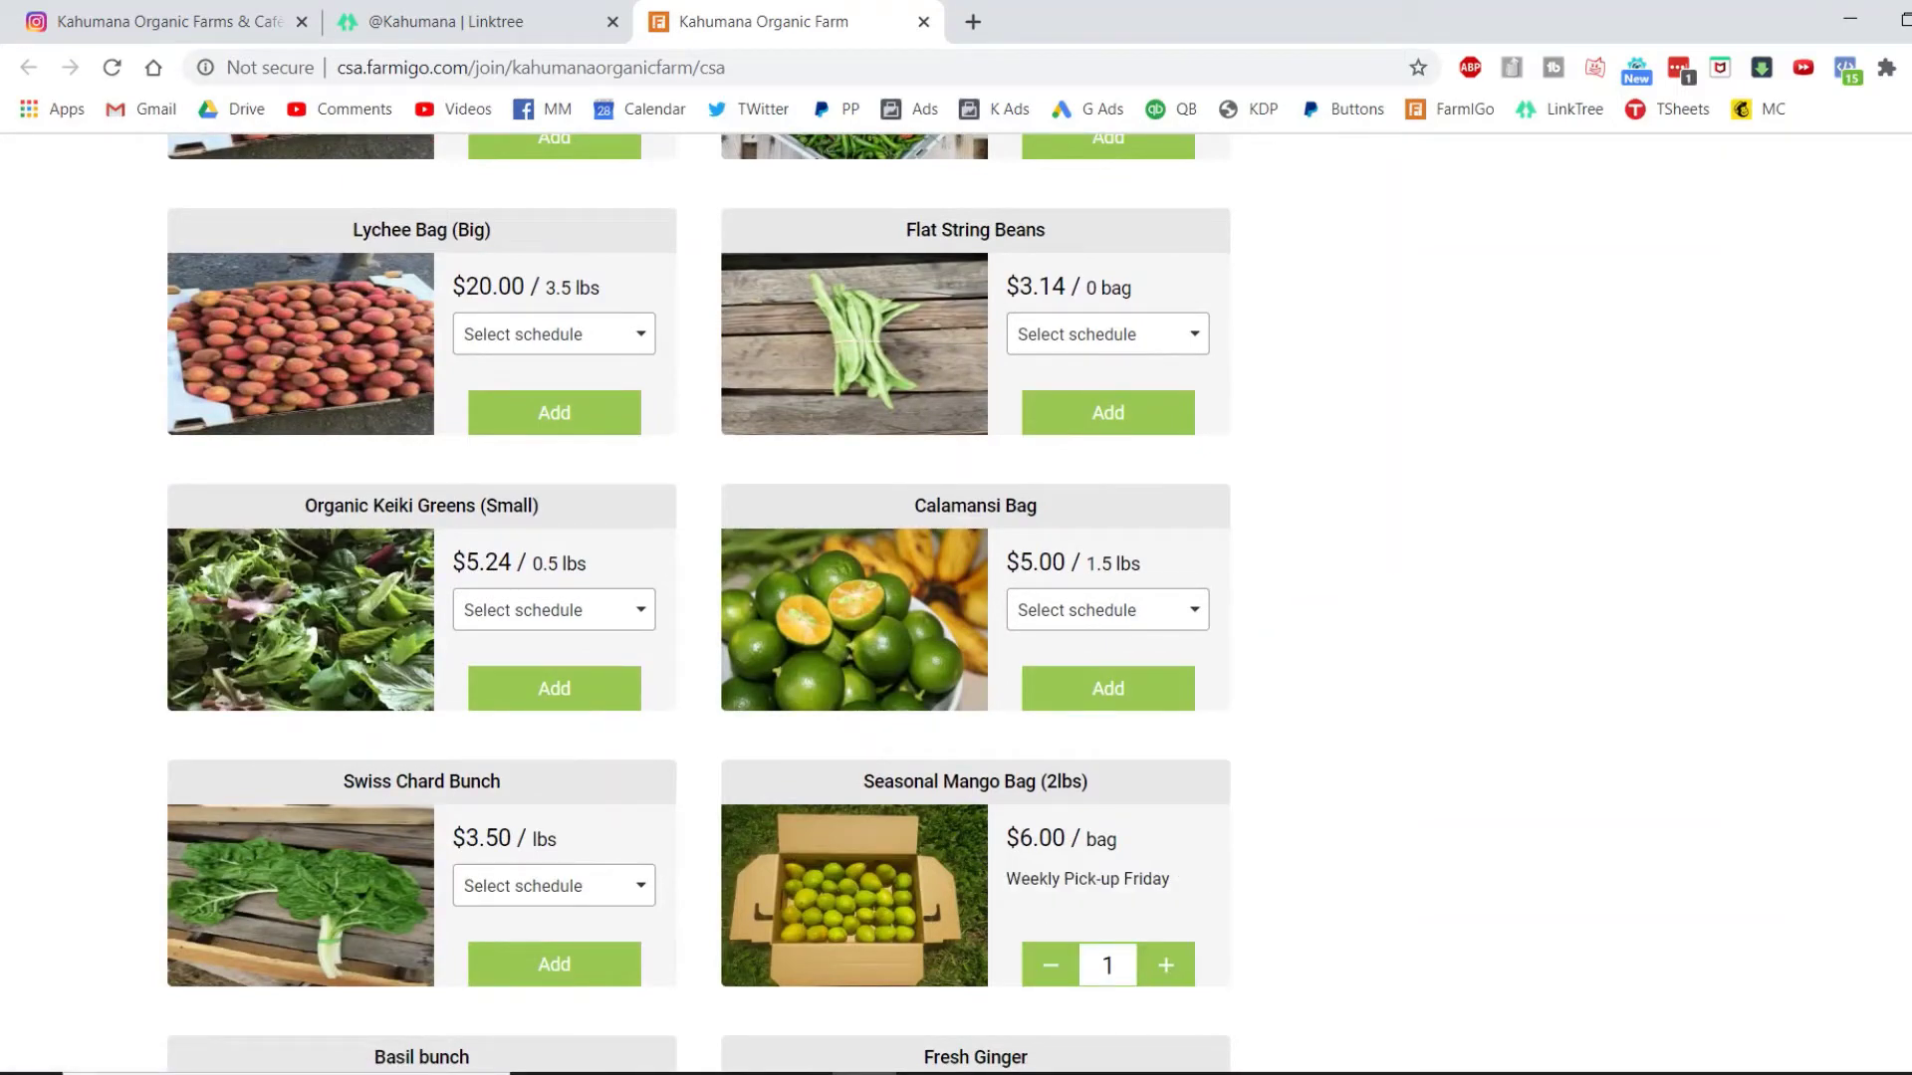
{"action": "scroll", "coordinate": [1559, 1022], "scroll_direction": "up", "scroll_amount": 20}
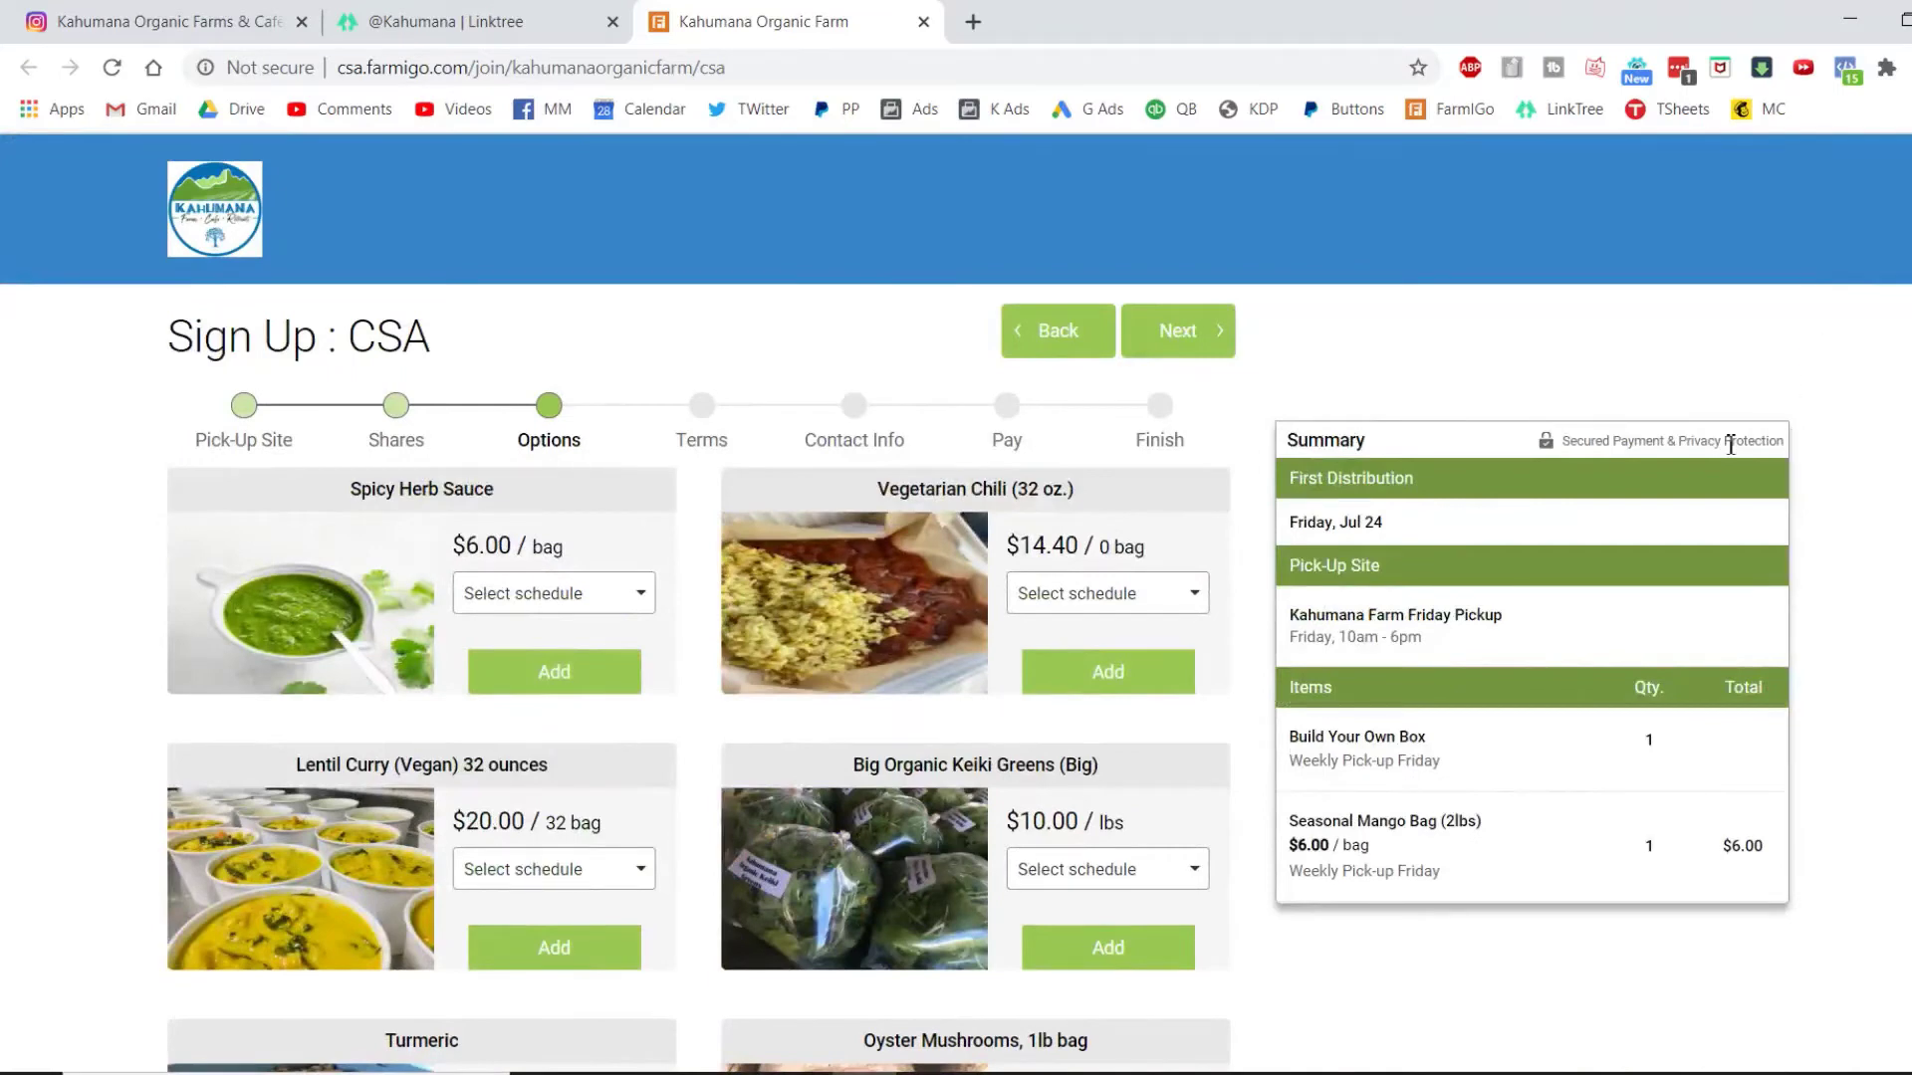
{"action": "left_click", "coordinate": [1200, 344]}
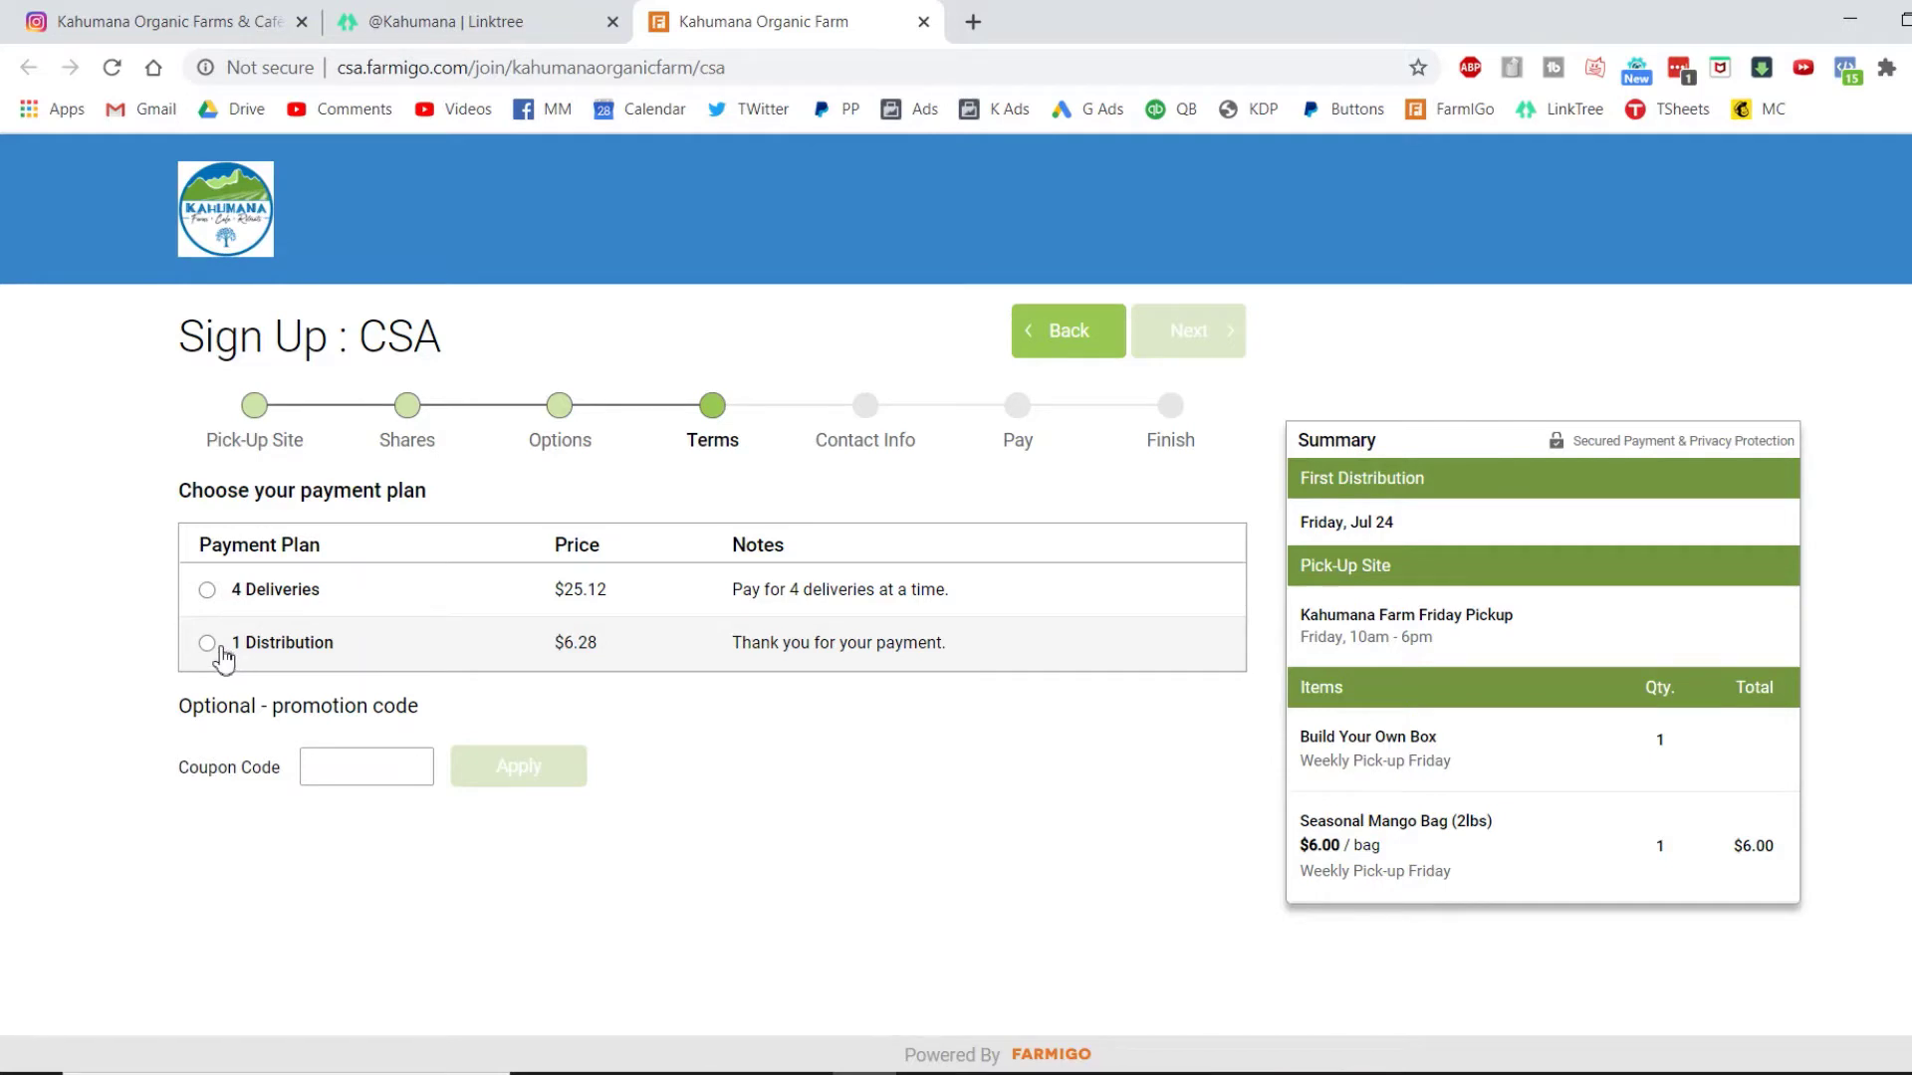
- Select the 1 Distribution payment plan at $6.28, leaving the coupon code empty
{"action": "left_click", "coordinate": [206, 591]}
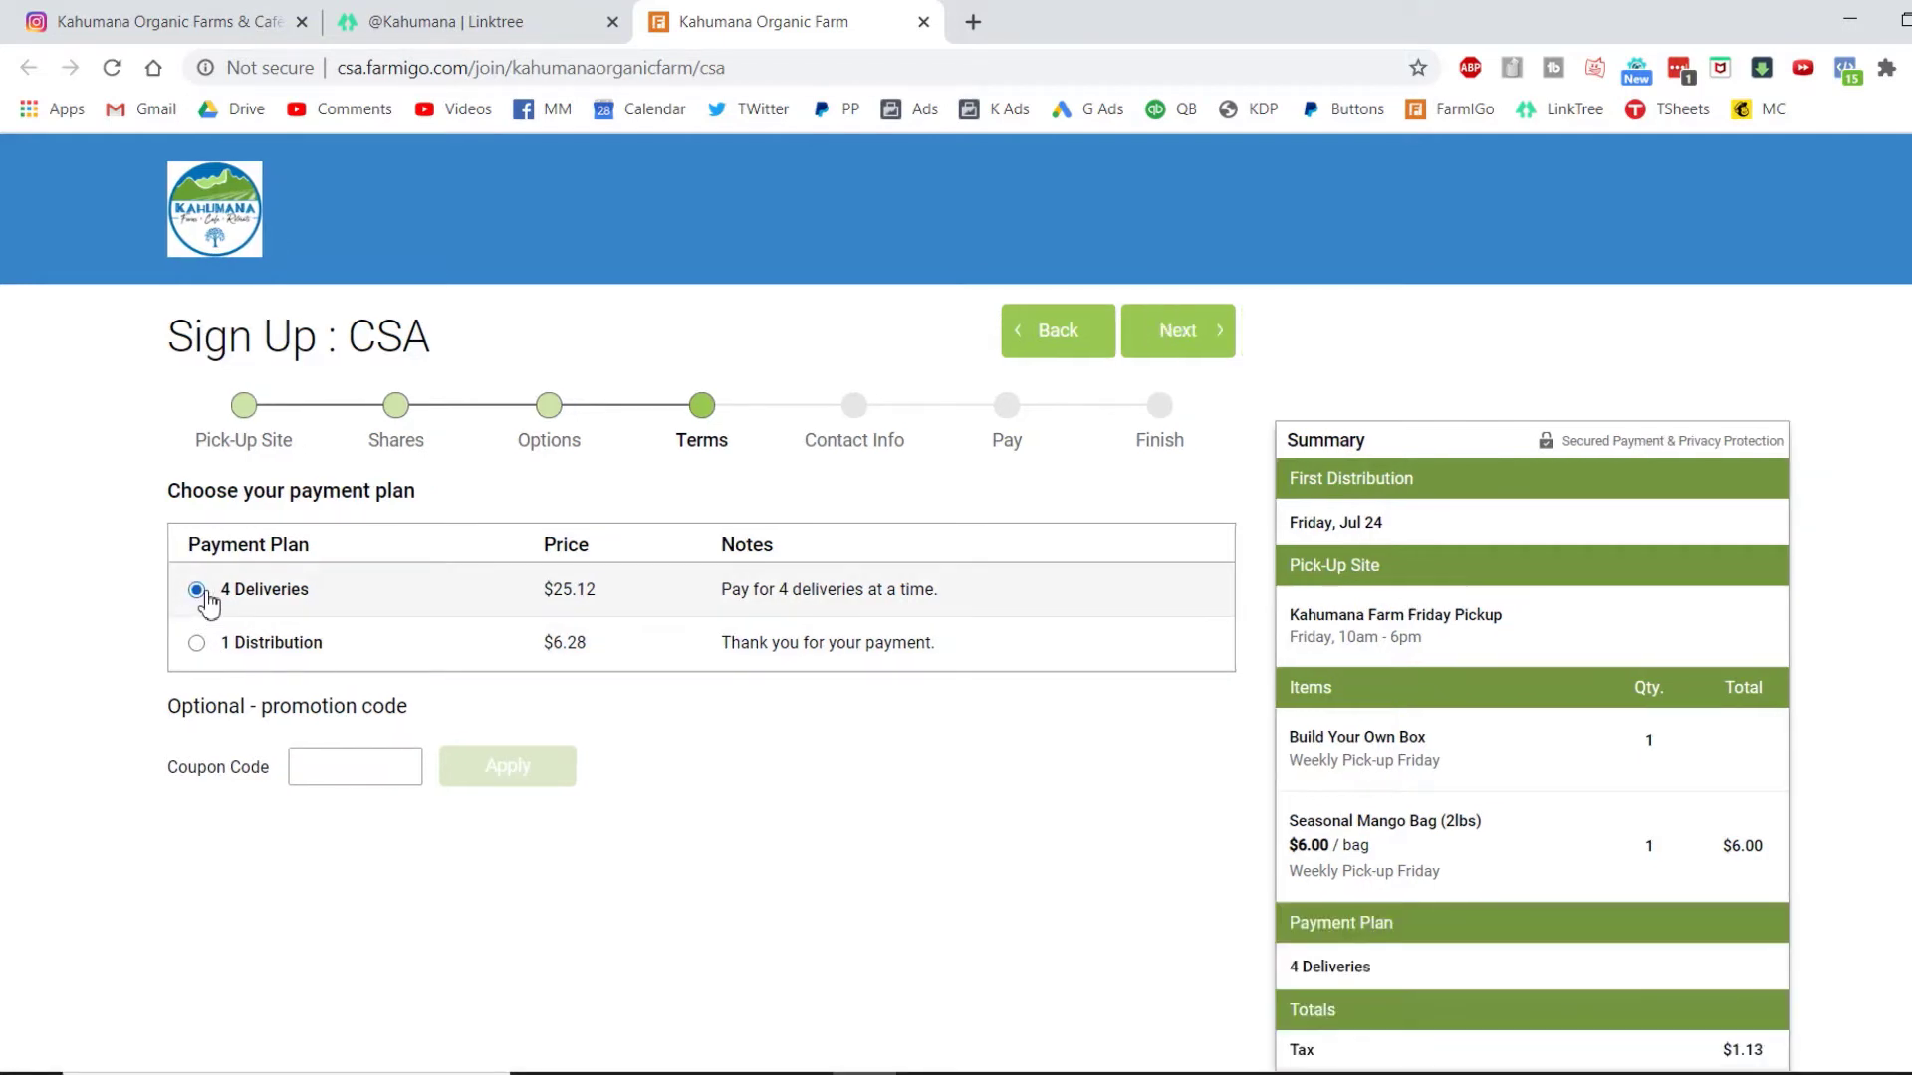
{"action": "left_click", "coordinate": [199, 645]}
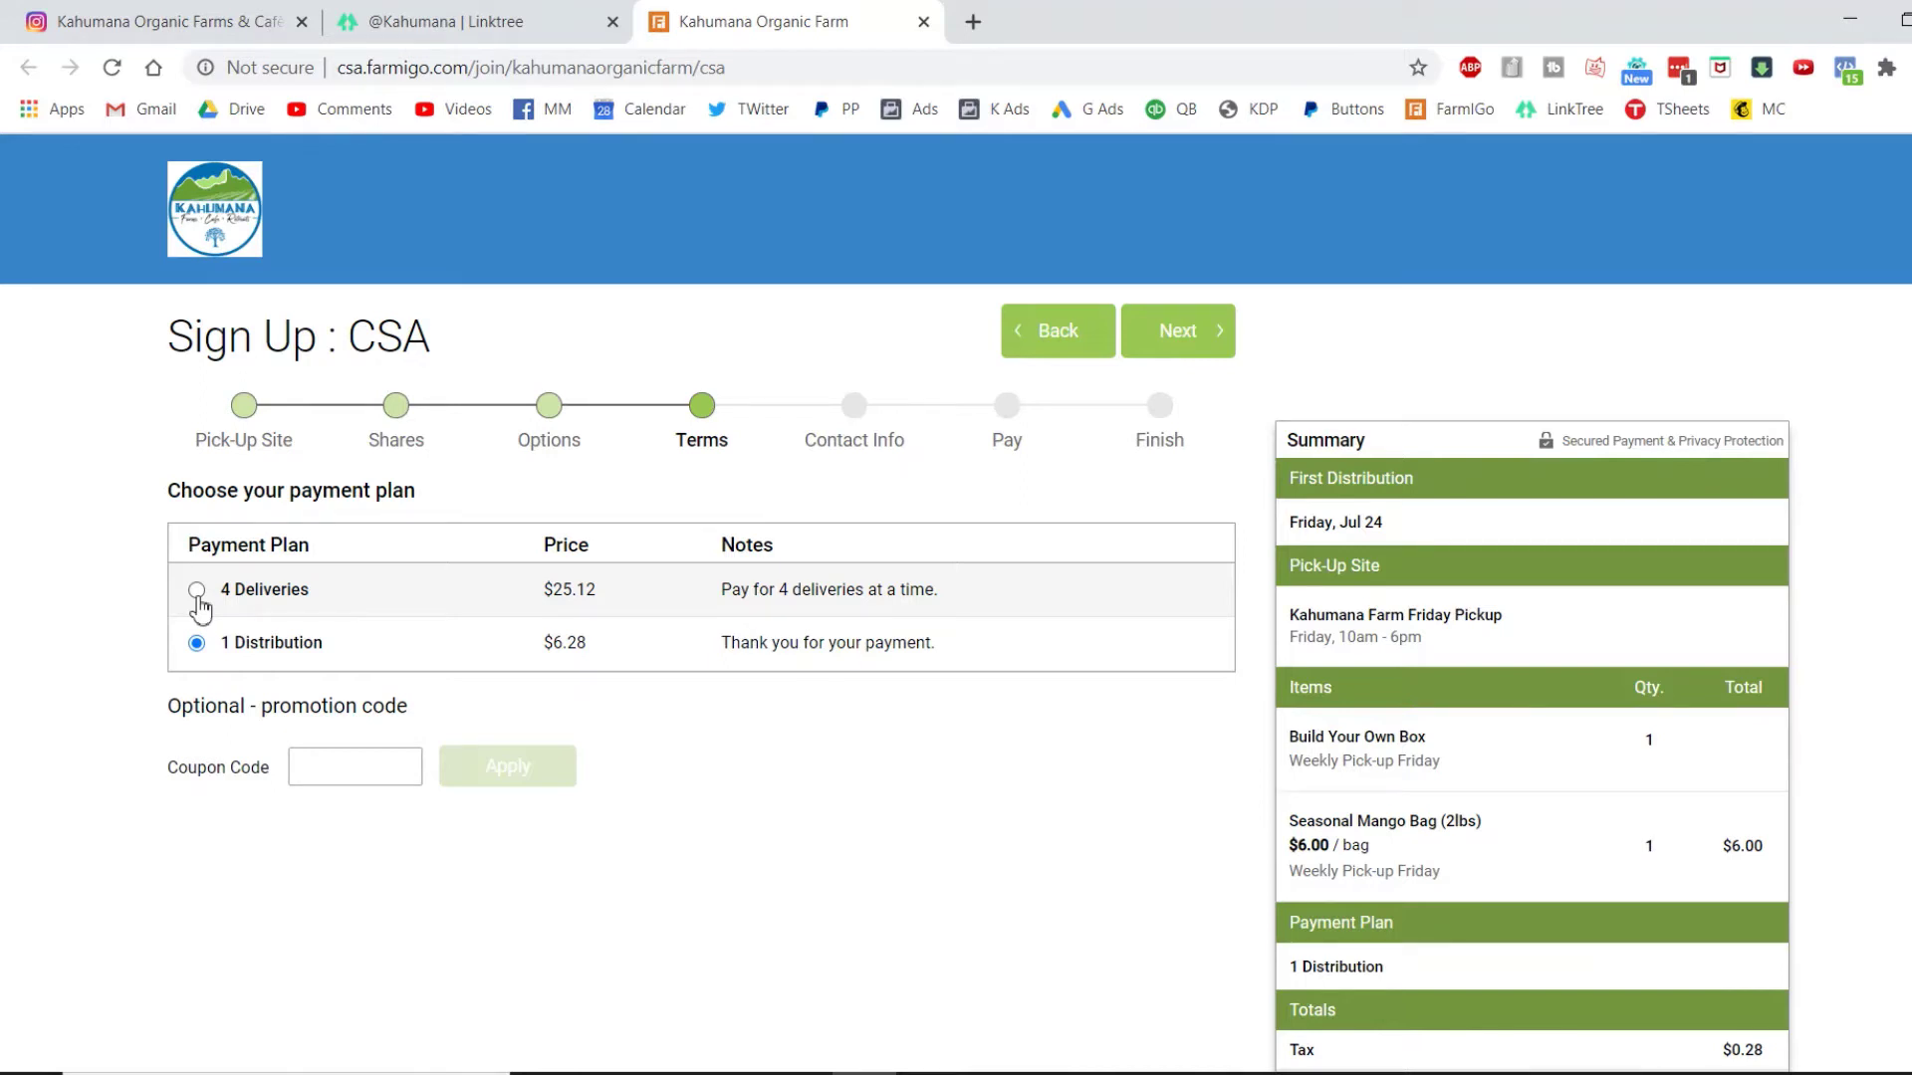
{"action": "left_click", "coordinate": [358, 769]}
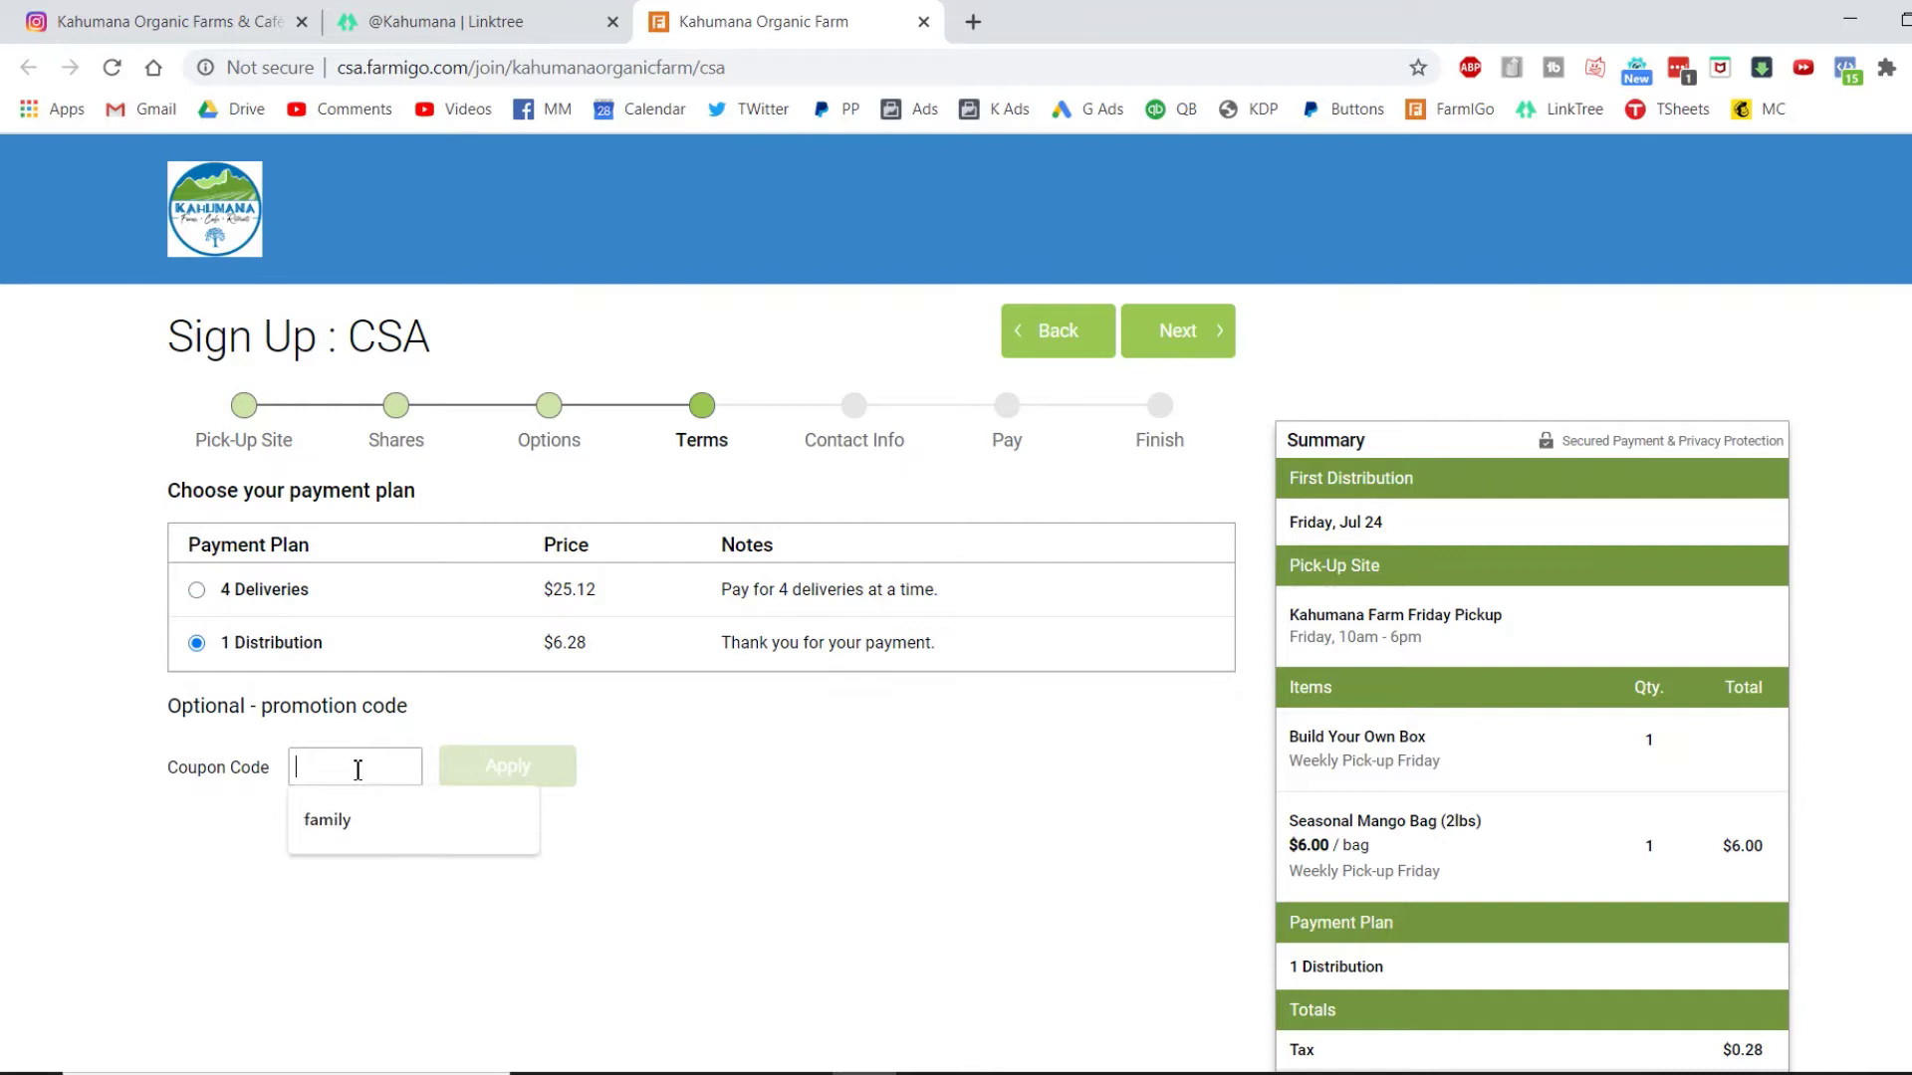
{"action": "left_click", "coordinate": [349, 738]}
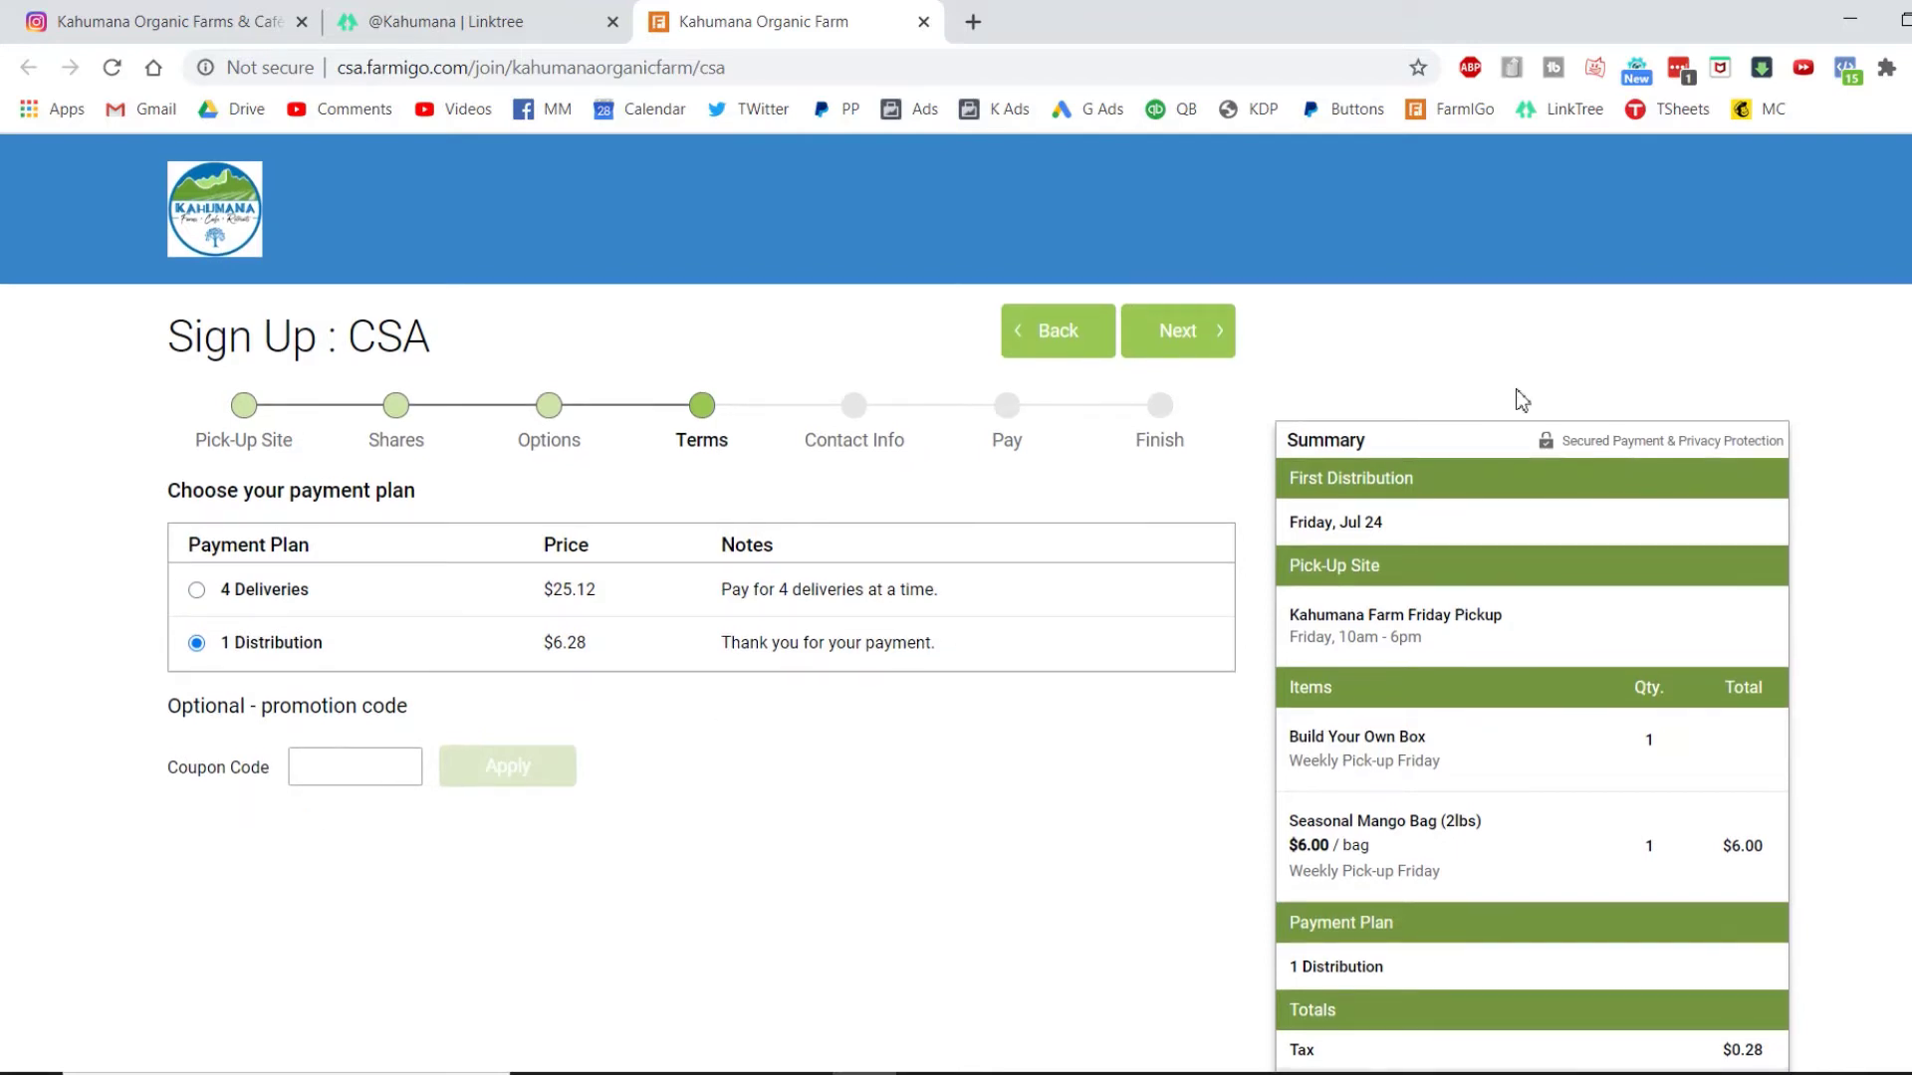
- Log in with the saved account credentials and open My Account, showing the $1.00 balance
{"action": "left_click", "coordinate": [1183, 331]}
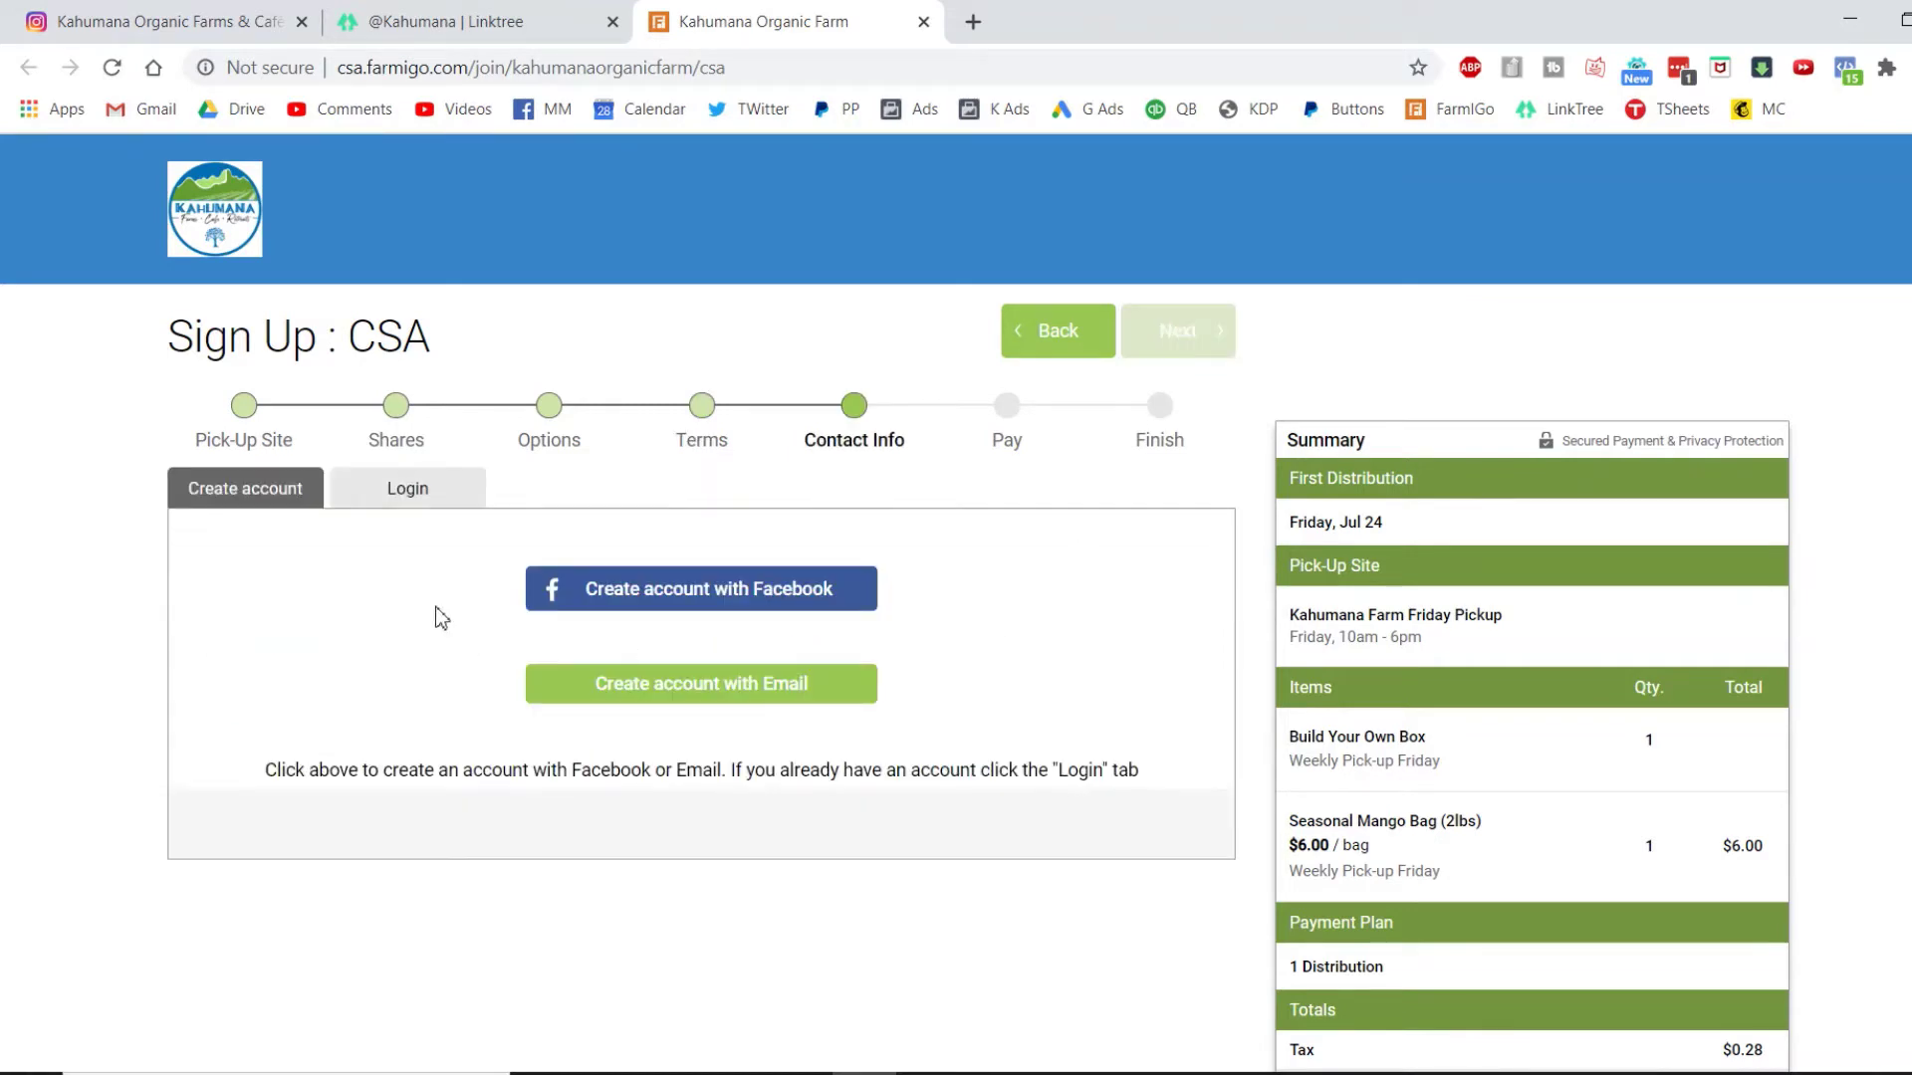
{"action": "left_click", "coordinate": [406, 503]}
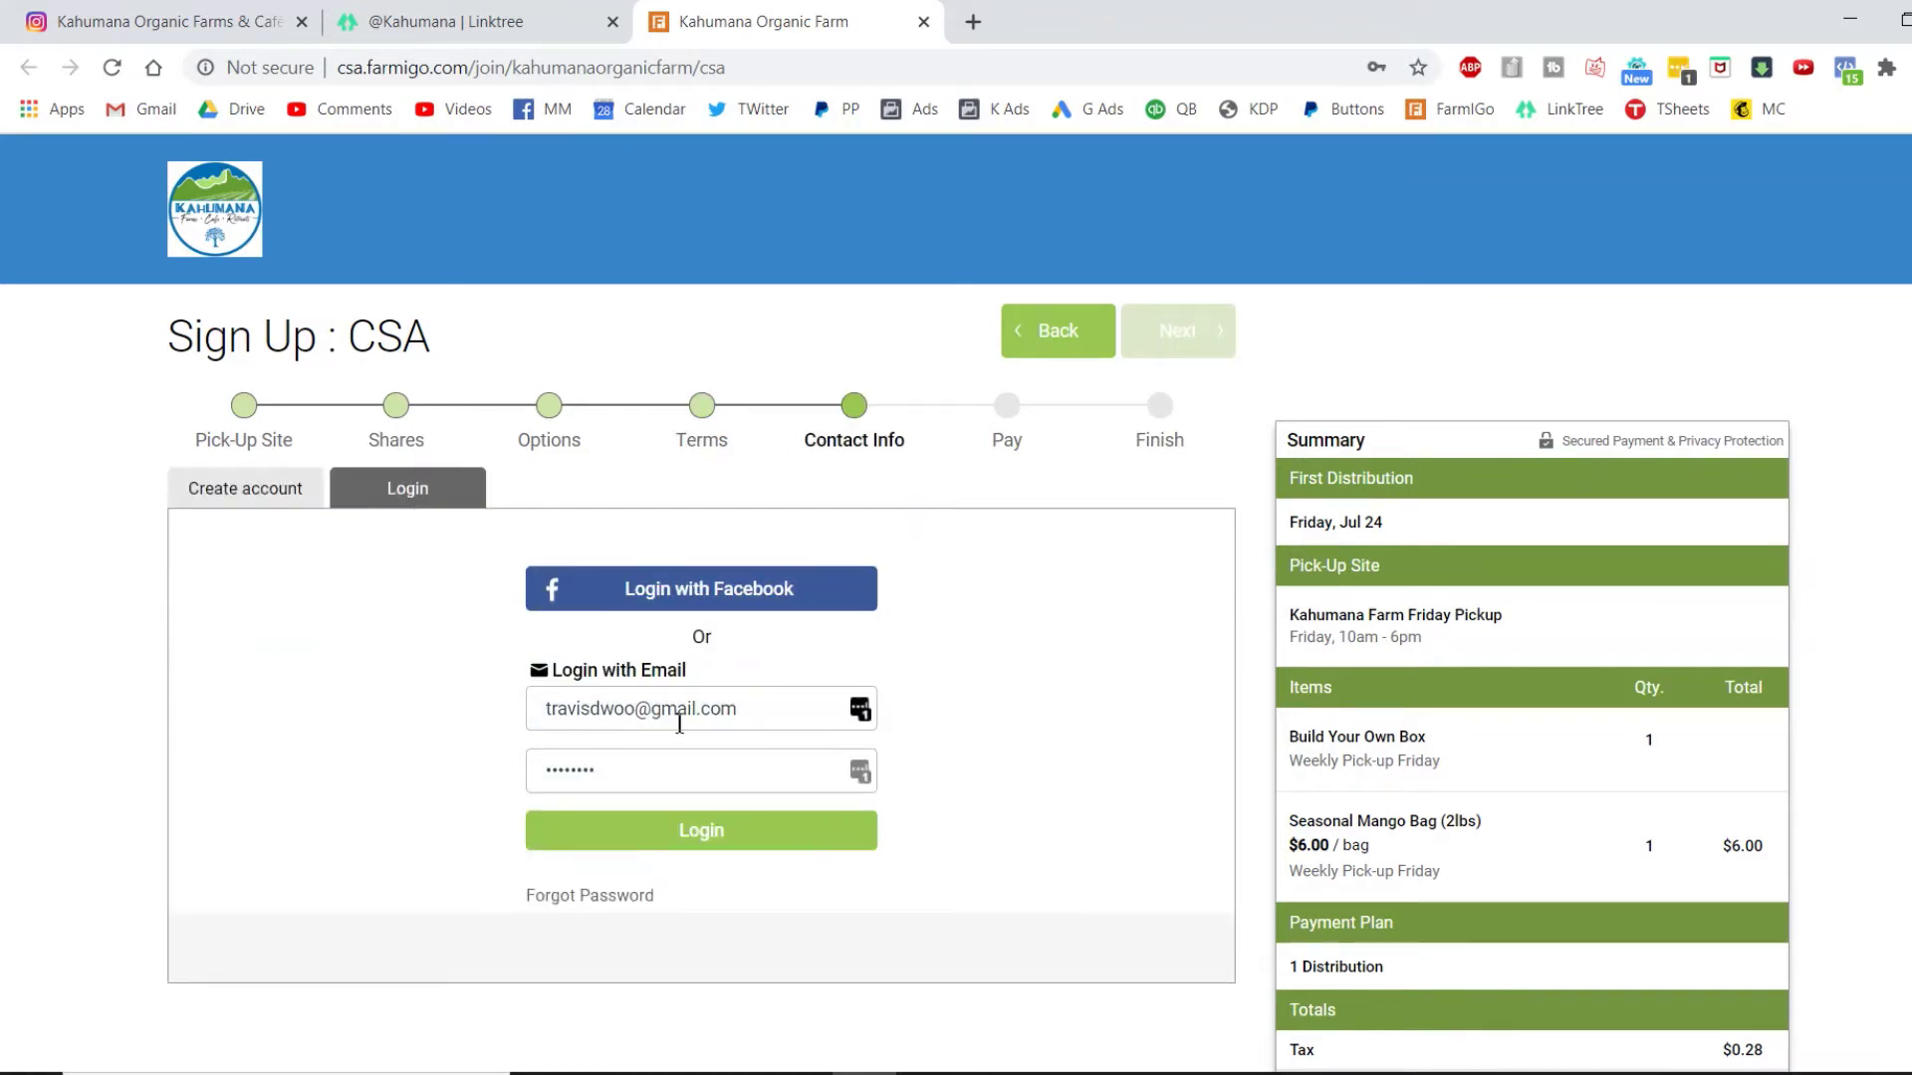
{"action": "left_click", "coordinate": [700, 829]}
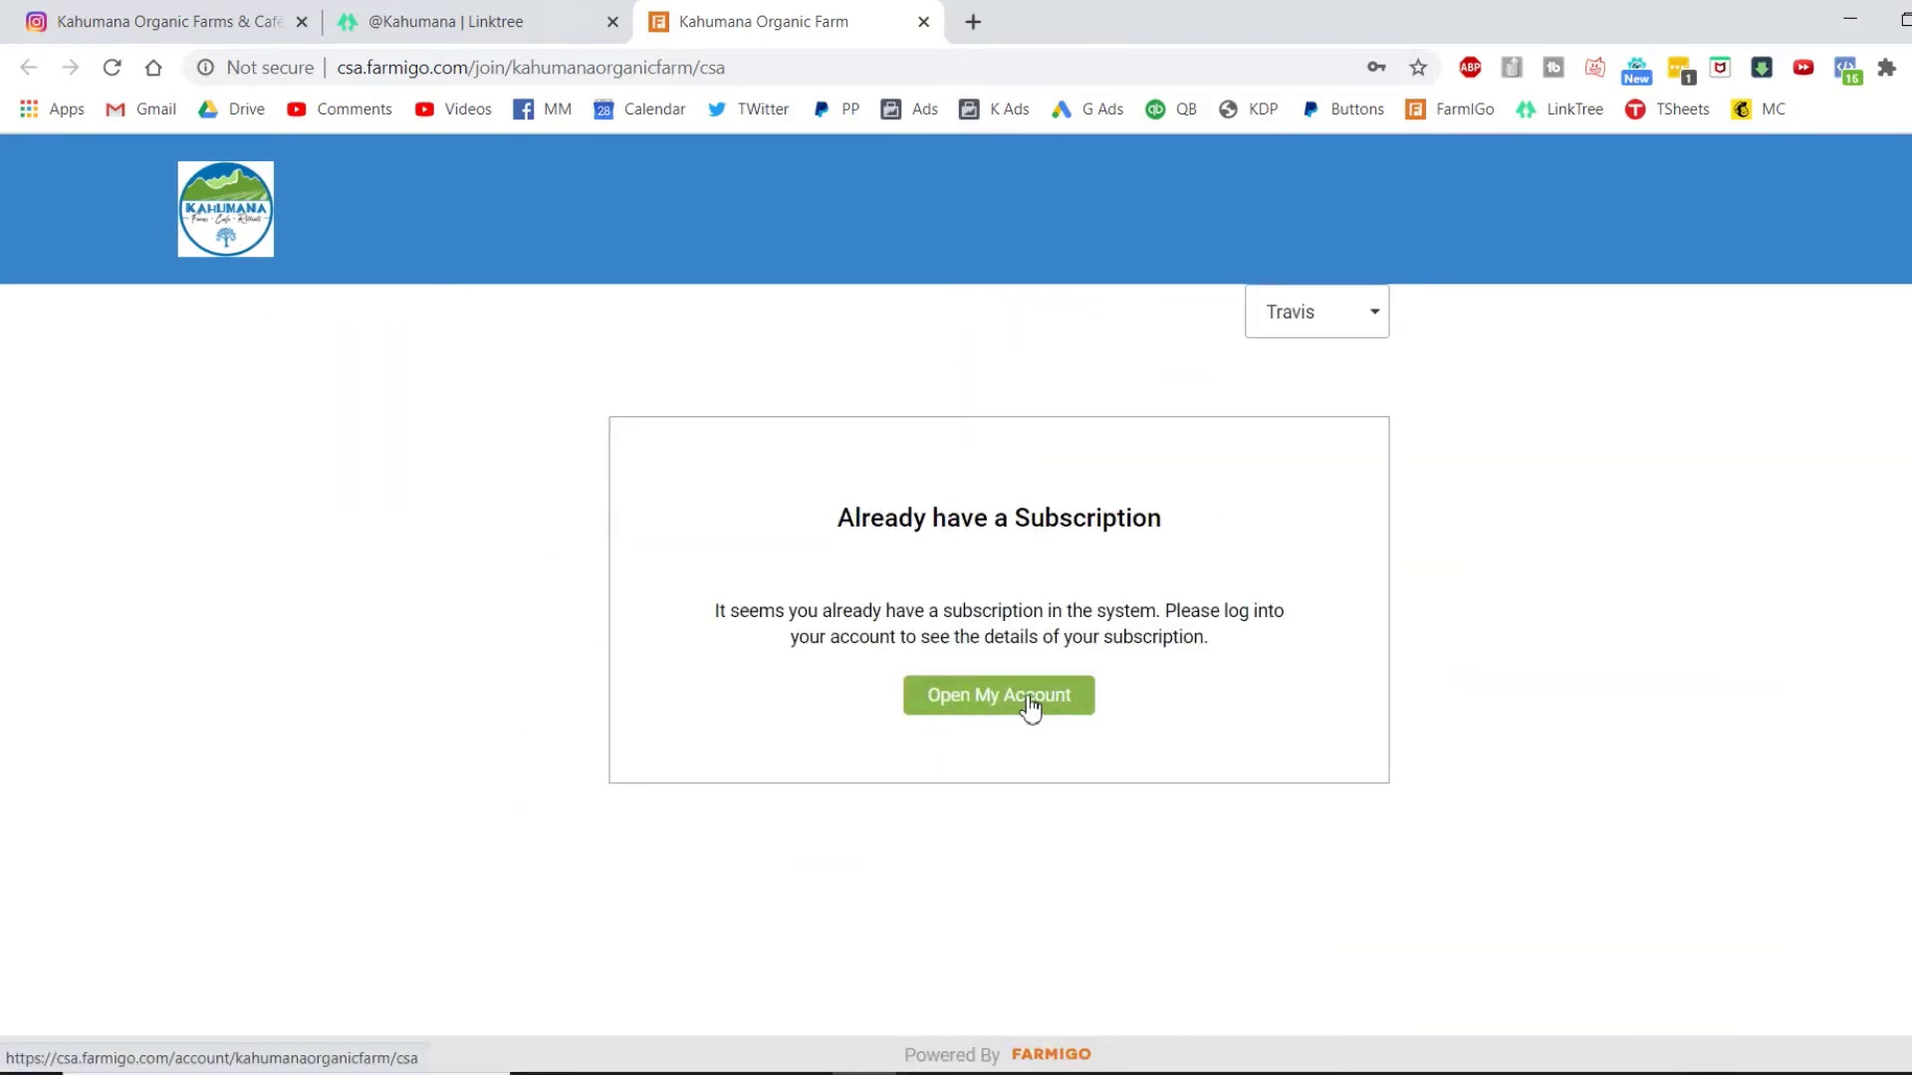
{"action": "left_click", "coordinate": [1031, 708]}
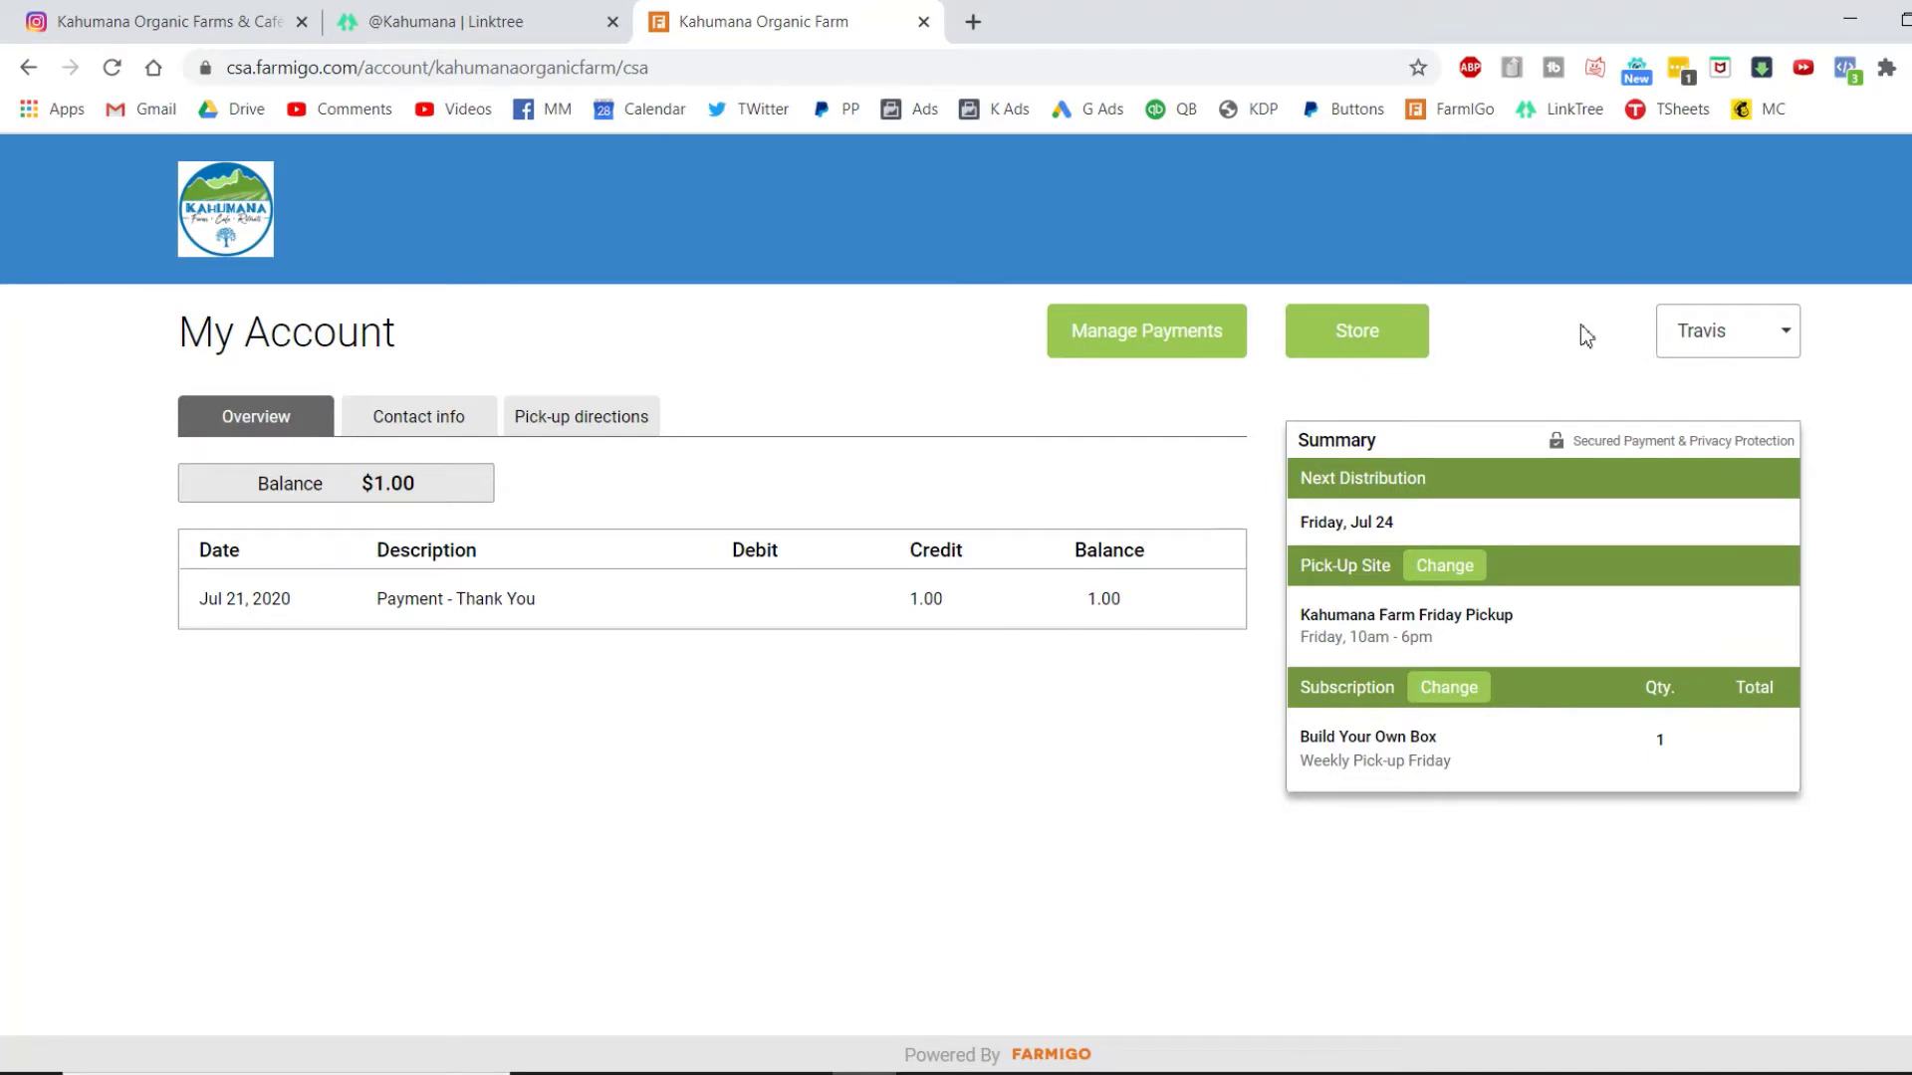
{"action": "left_click", "coordinate": [1738, 329]}
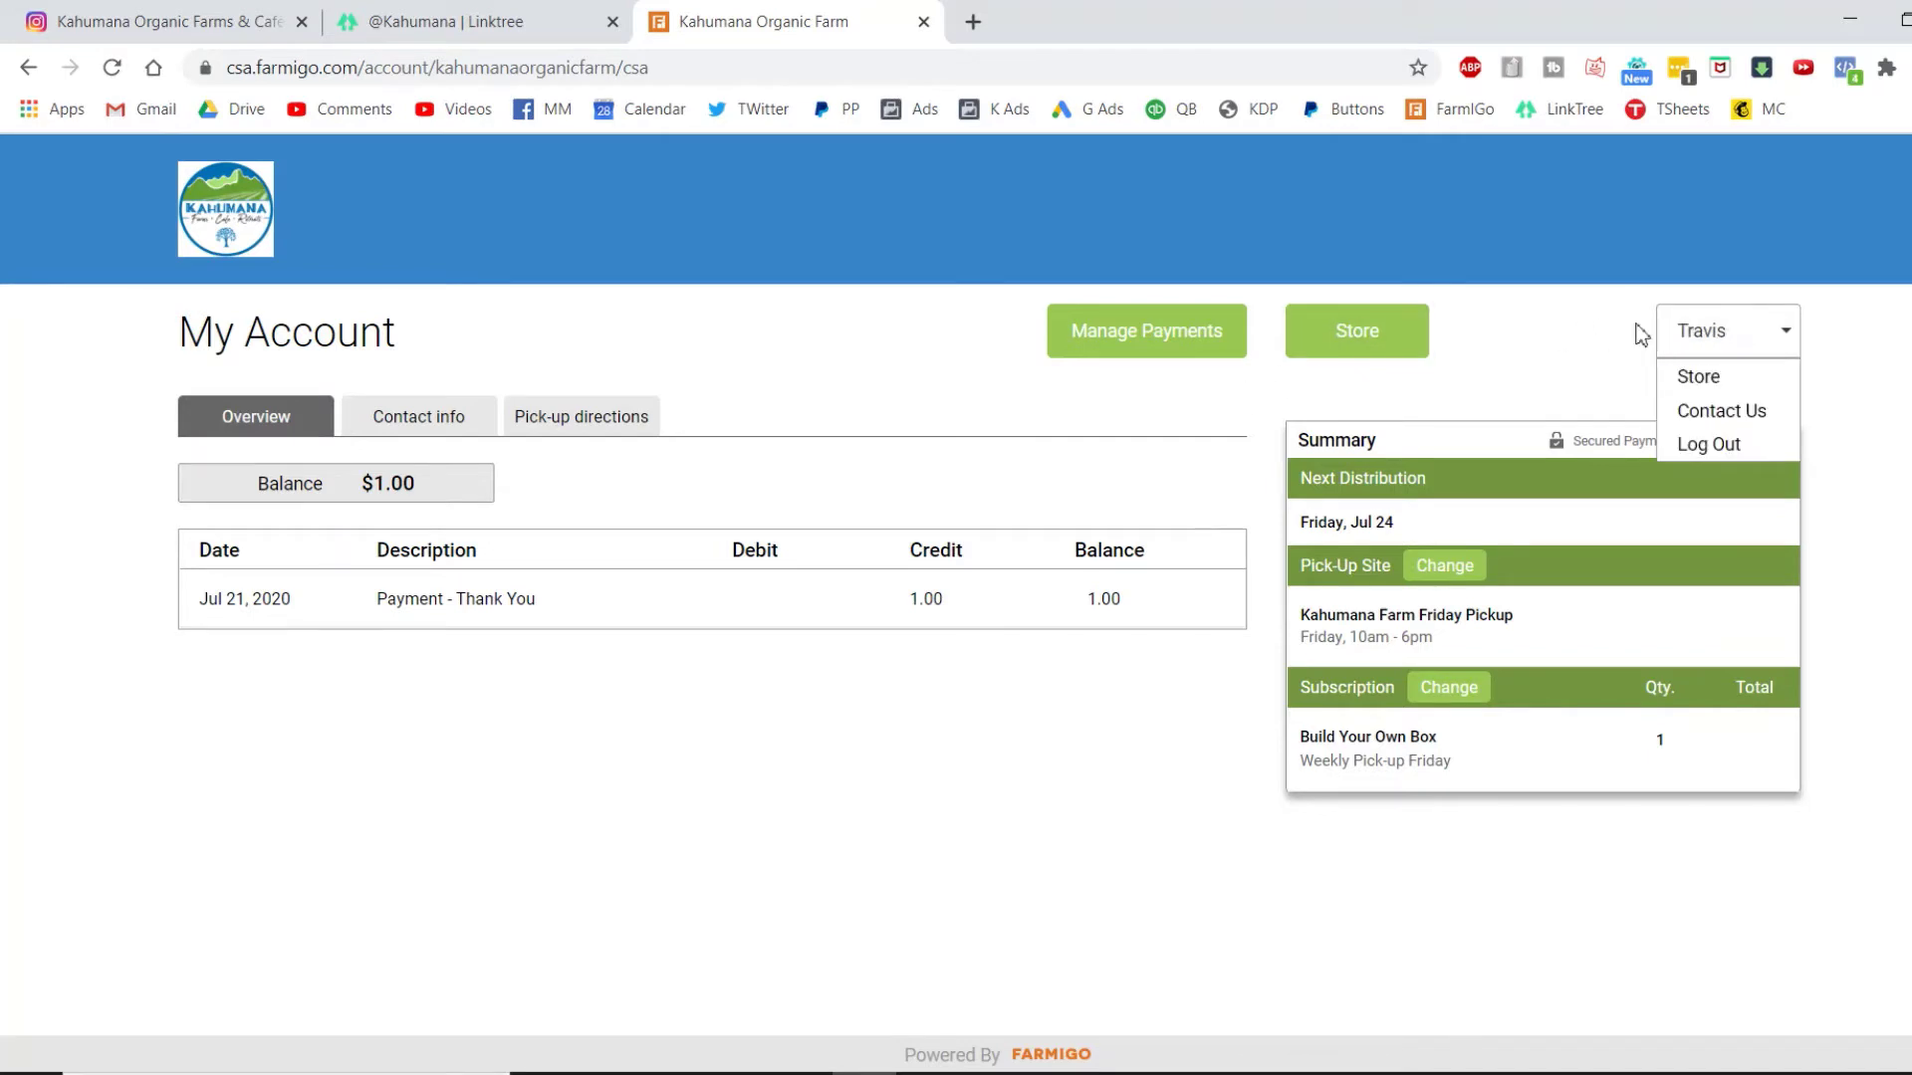
{"action": "left_click", "coordinate": [1573, 342]}
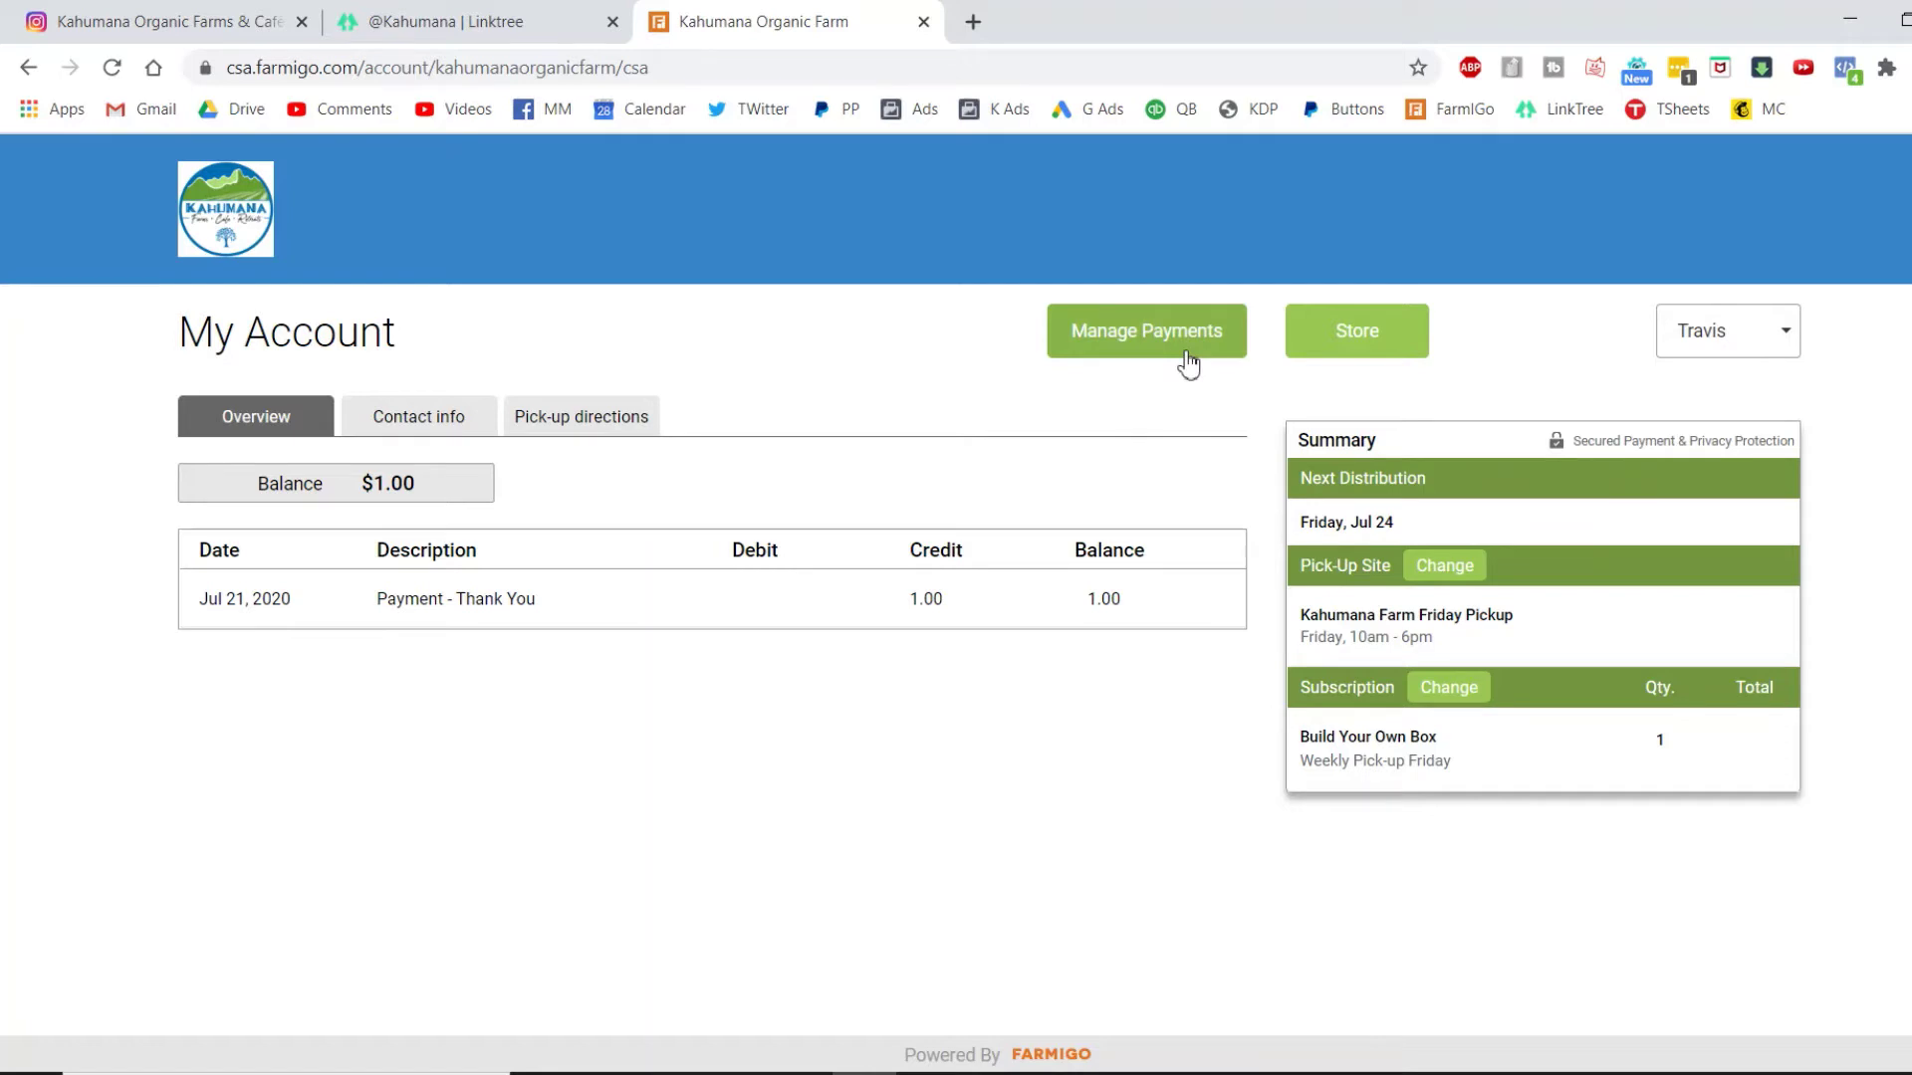
{"action": "left_click", "coordinate": [1704, 339]}
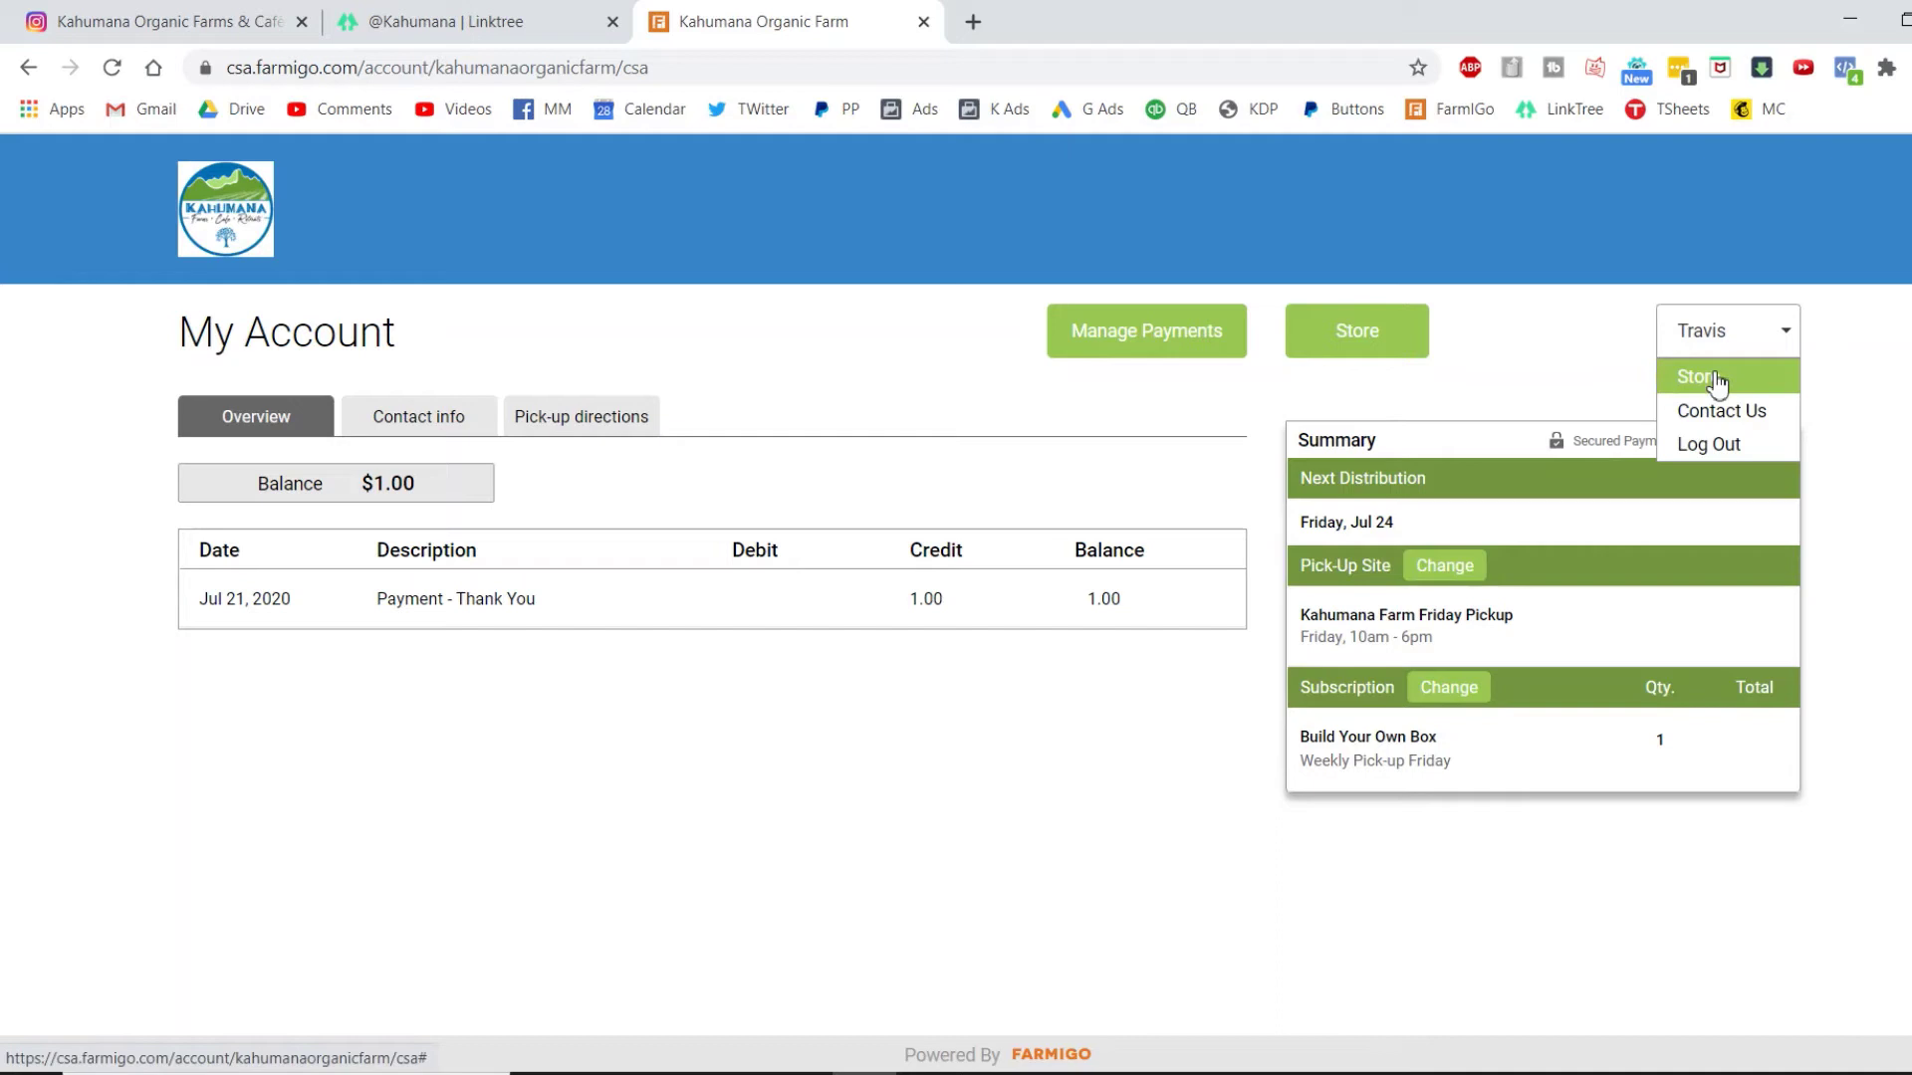
{"action": "left_click", "coordinate": [1525, 344]}
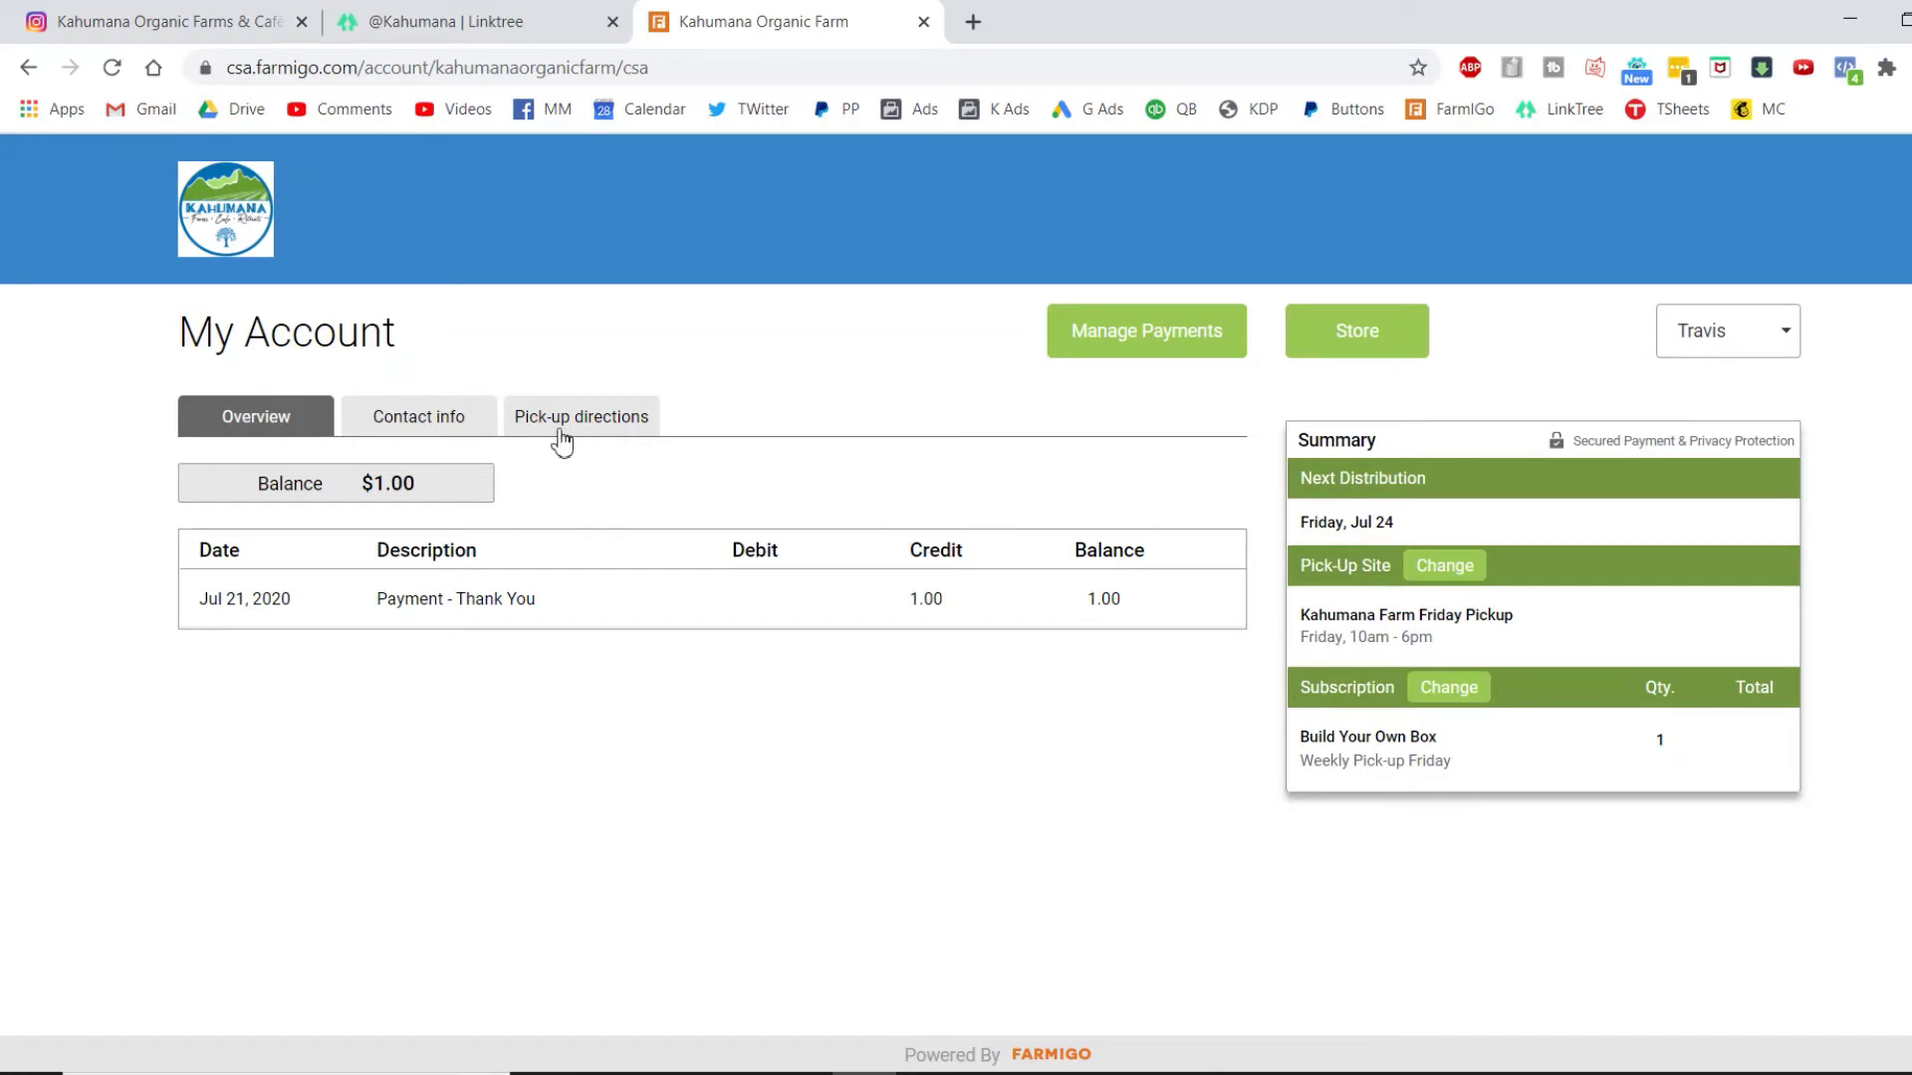
{"action": "triple_click", "coordinate": [399, 494]}
{"action": "left_click", "coordinate": [399, 494]}
{"action": "left_click_drag", "start_coordinate": [1406, 739], "coordinate": [1430, 760]}
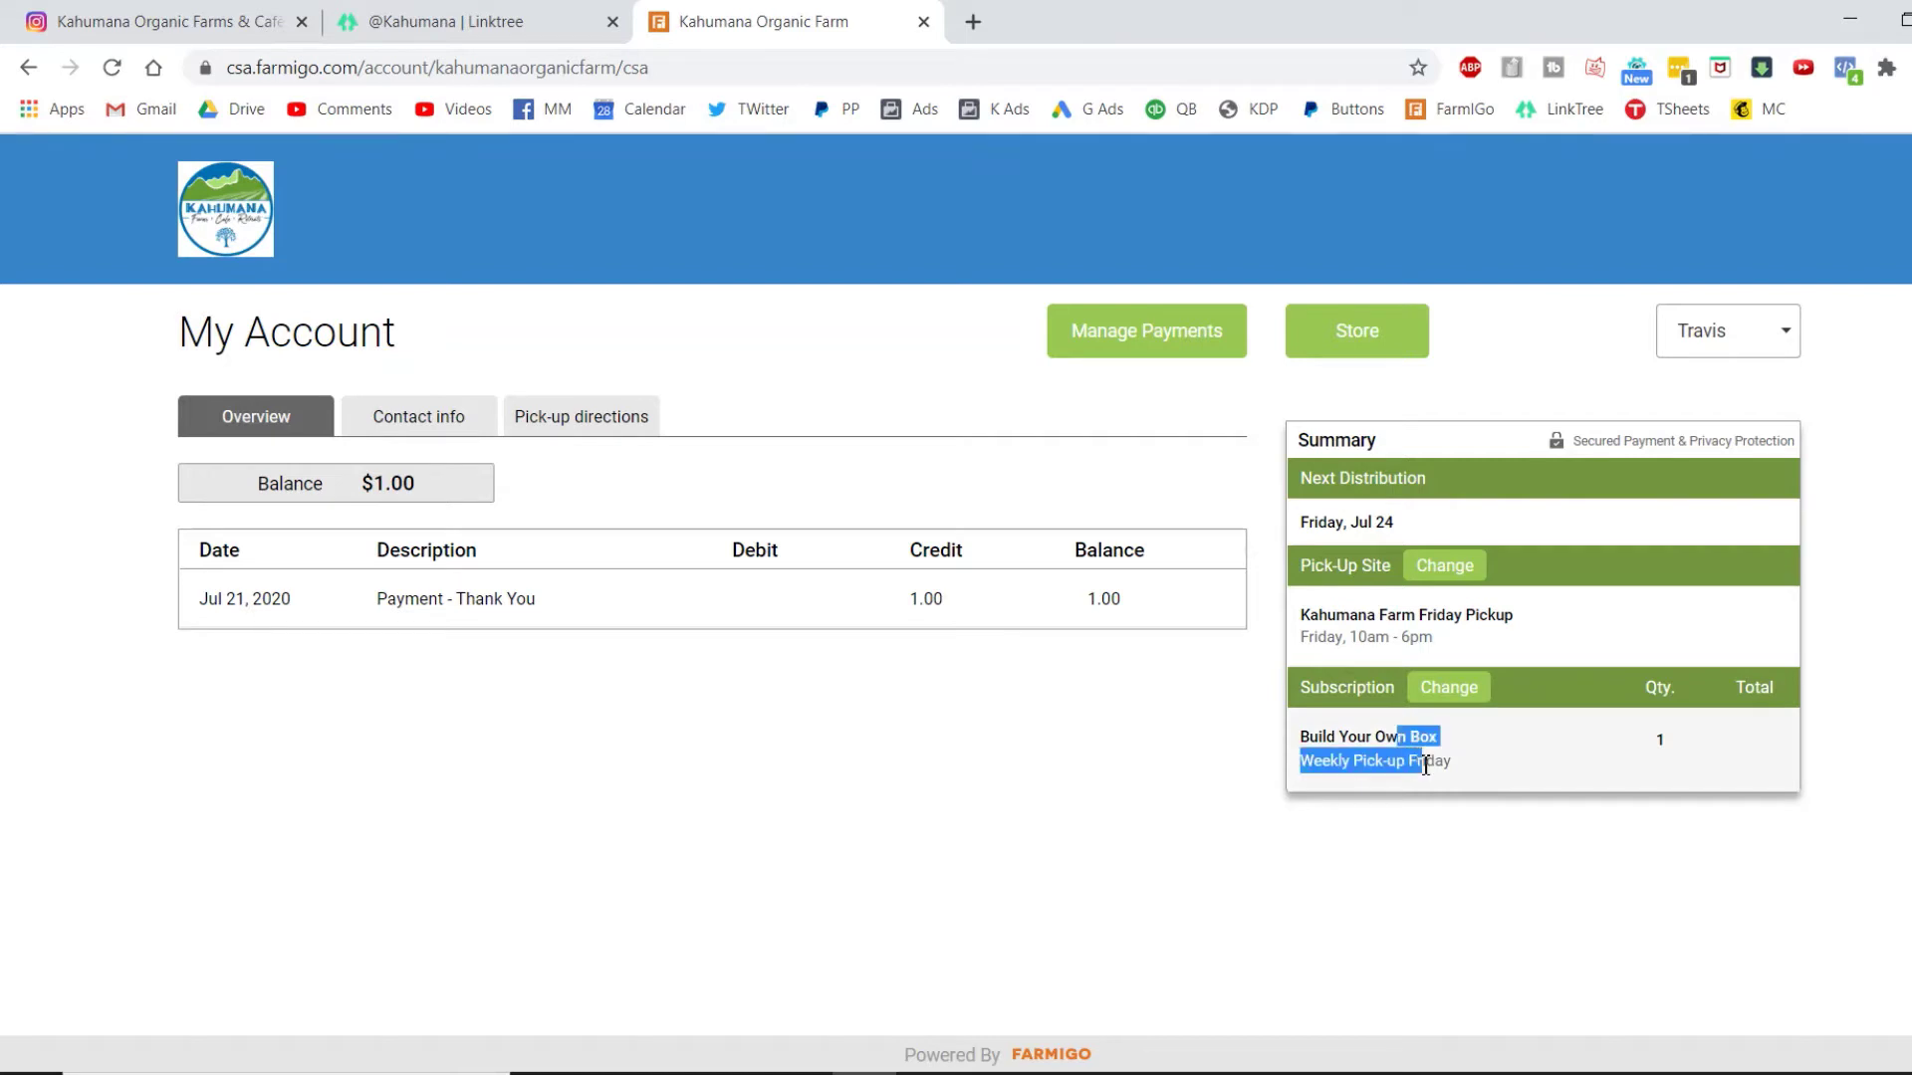
{"action": "triple_click", "coordinate": [1443, 769]}
{"action": "left_click", "coordinate": [1455, 772]}
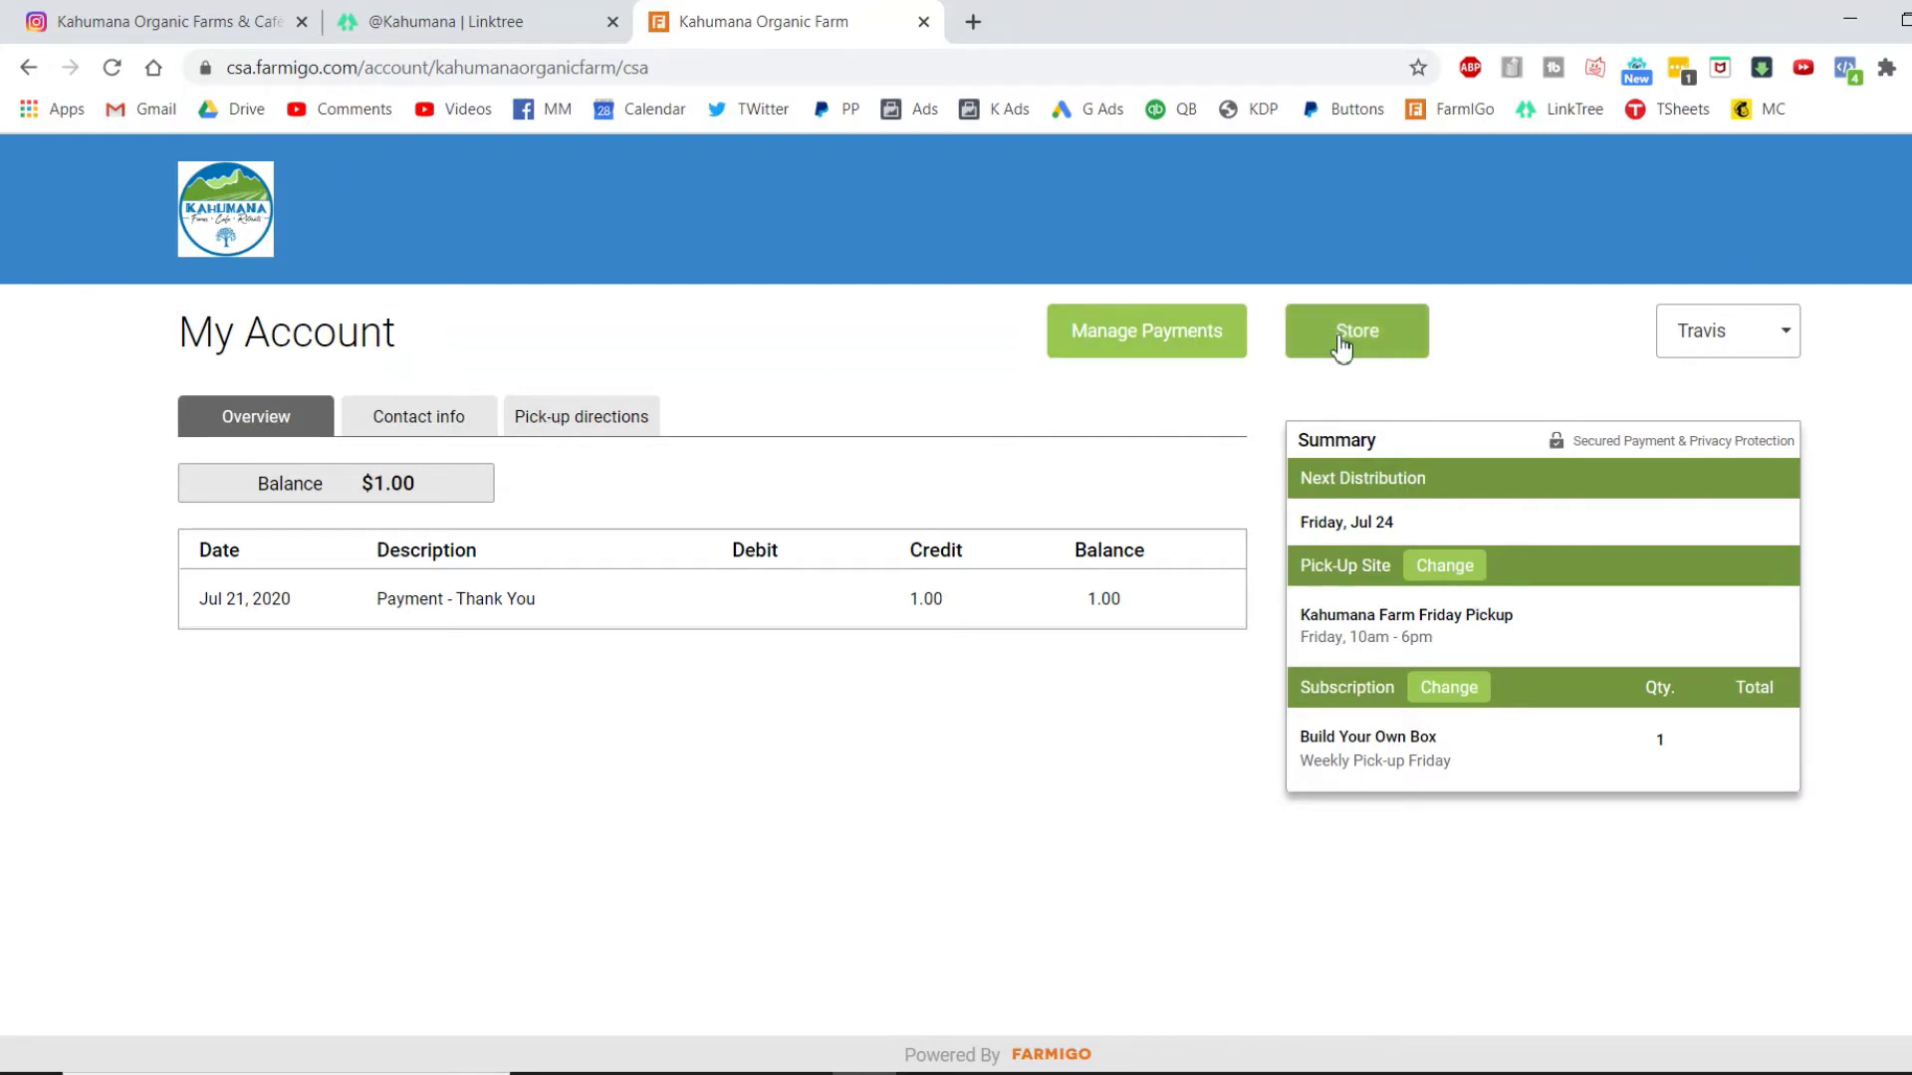
- Edit the subscription, try Build Your Own Box quantity 2, return it to 1, and save
{"action": "left_click", "coordinate": [1456, 698]}
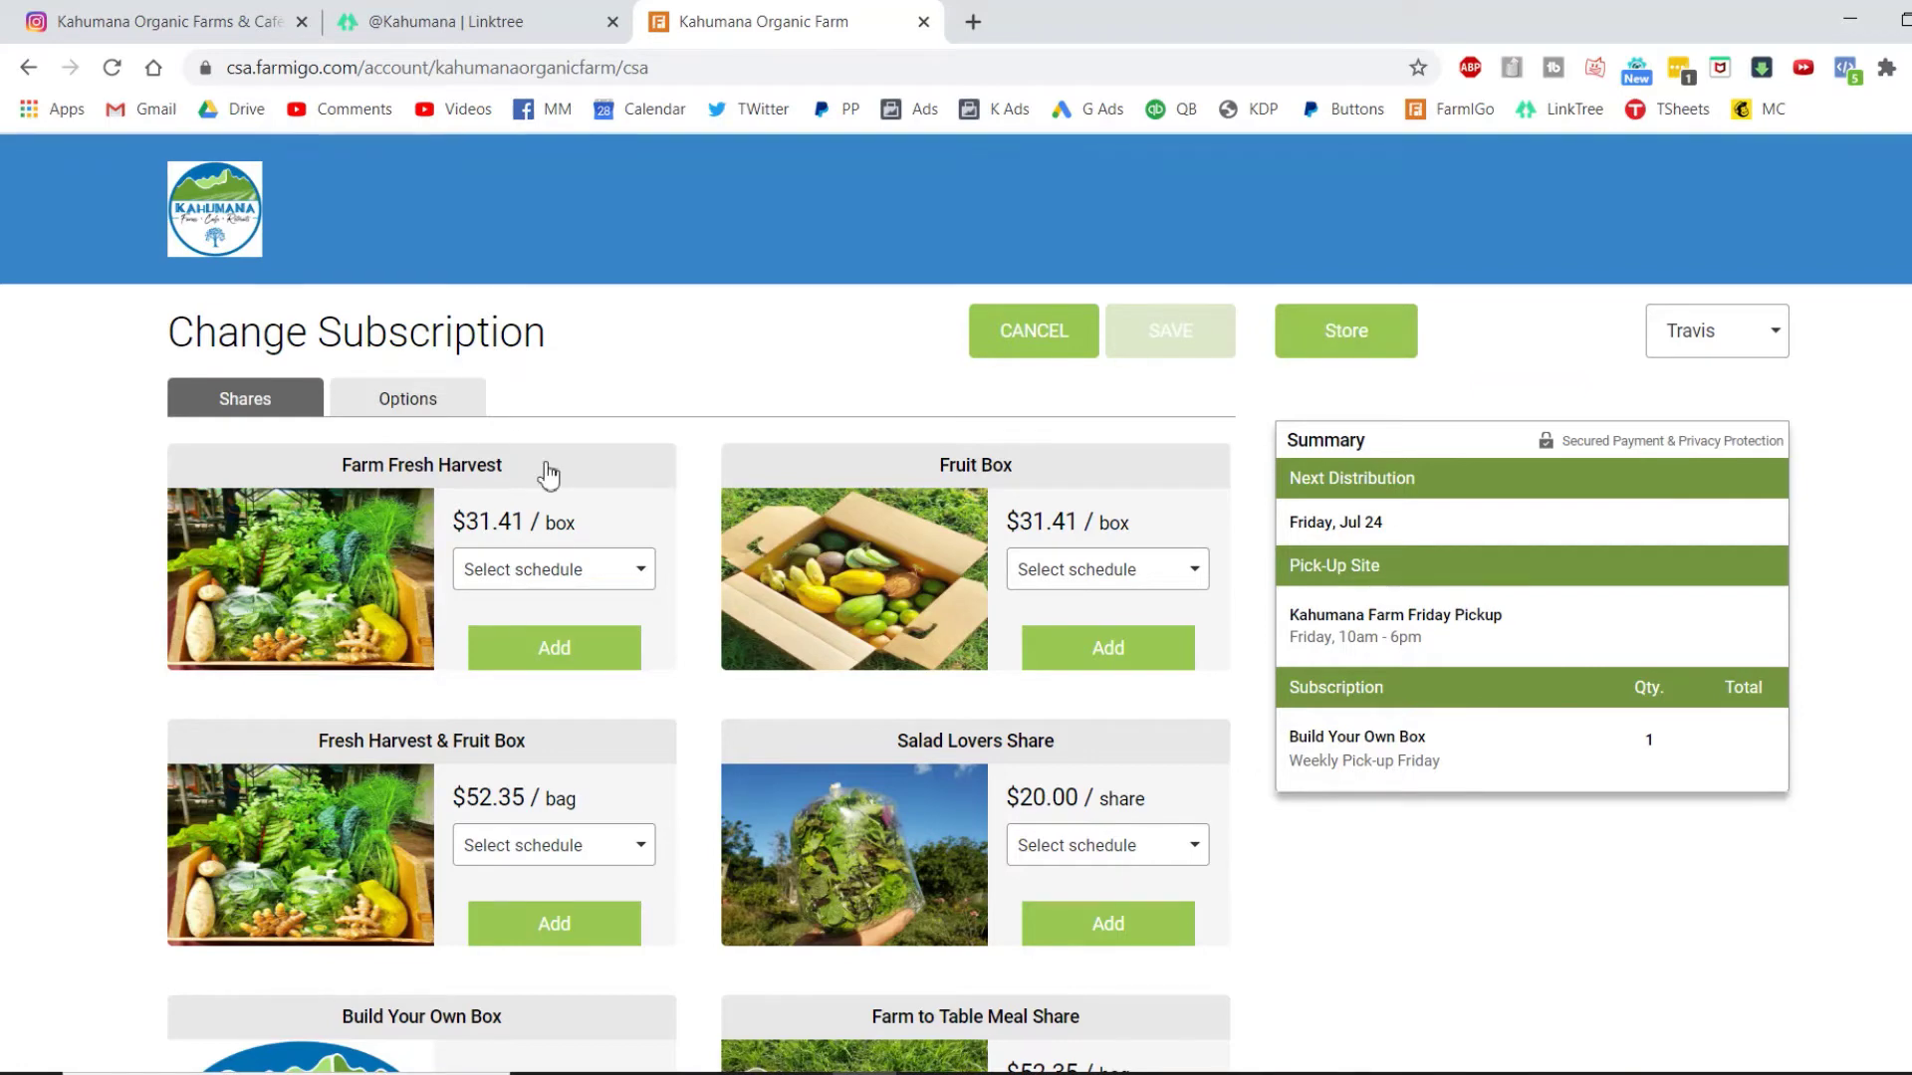
{"action": "scroll", "coordinate": [548, 498], "scroll_direction": "down", "scroll_amount": 5}
{"action": "left_click", "coordinate": [612, 669]}
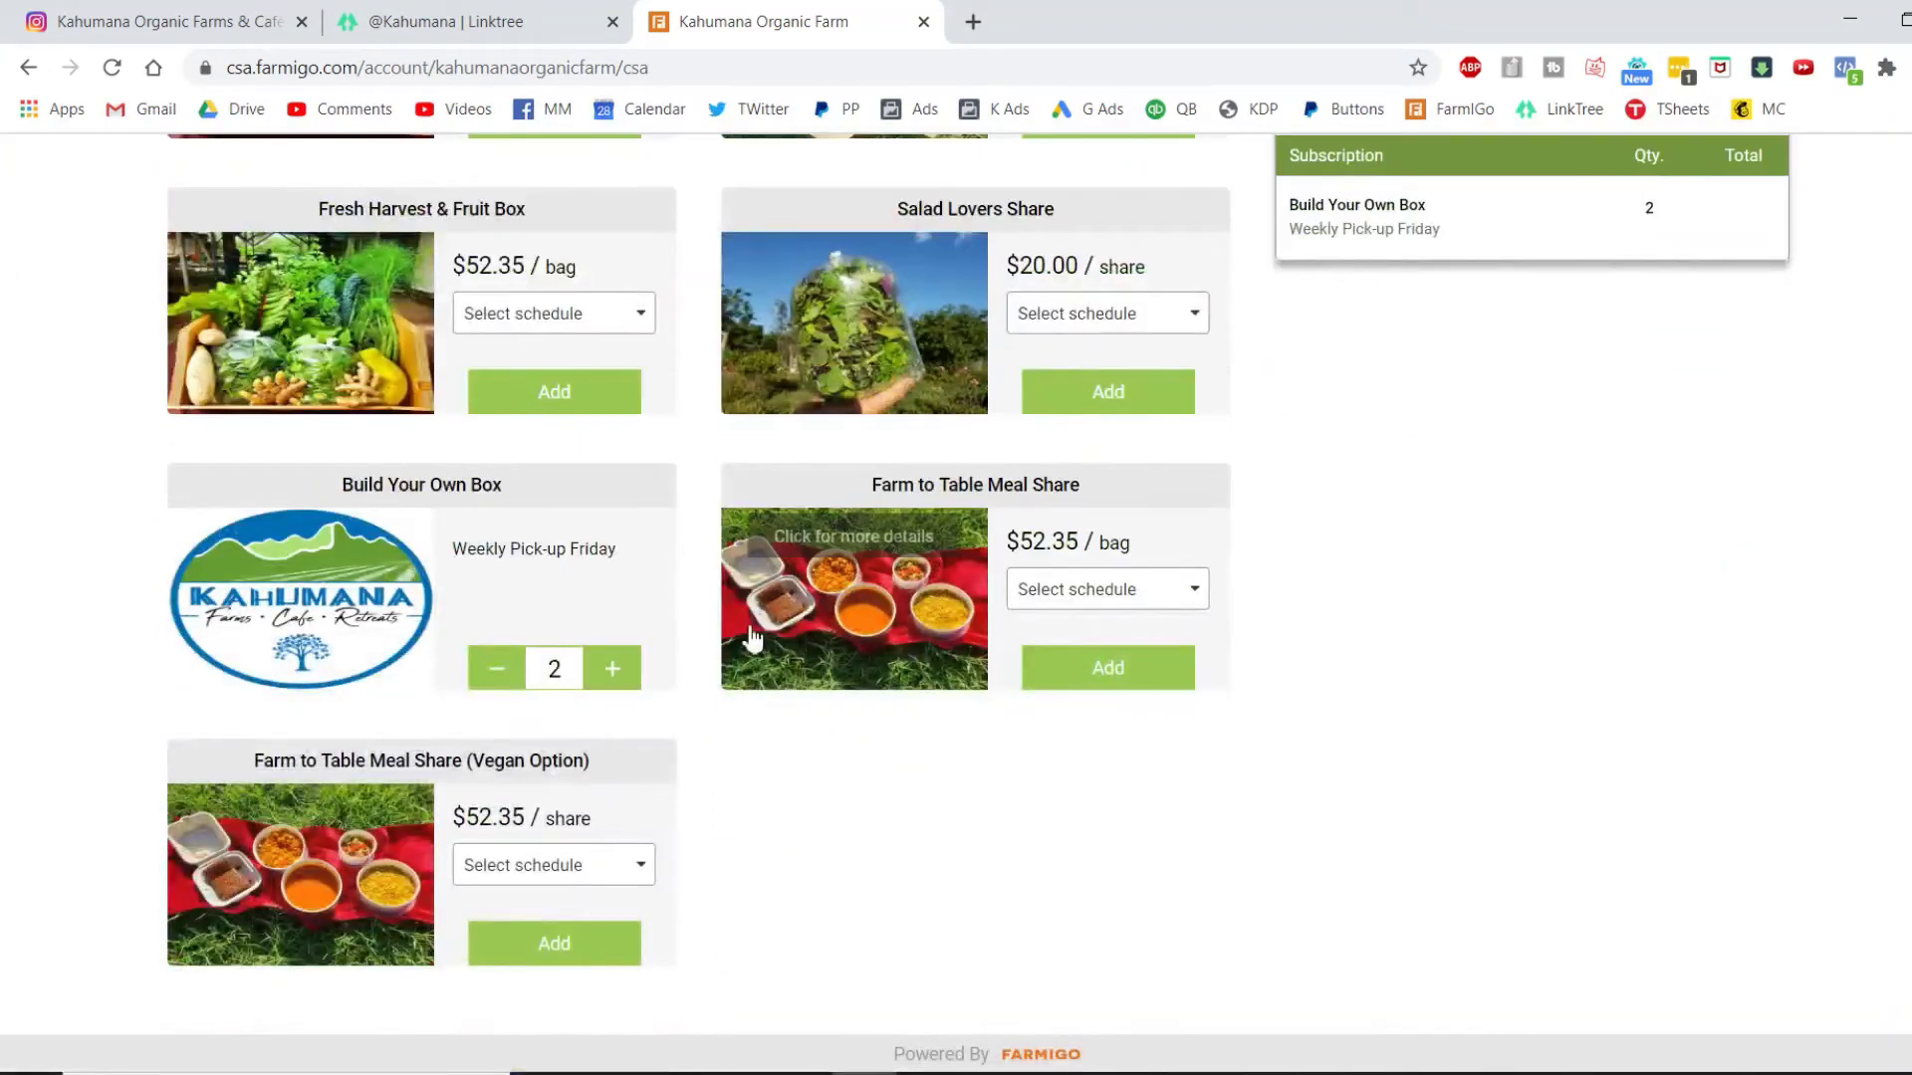
{"action": "scroll", "coordinate": [498, 734], "scroll_direction": "up", "scroll_amount": 2}
{"action": "left_click", "coordinate": [508, 851]}
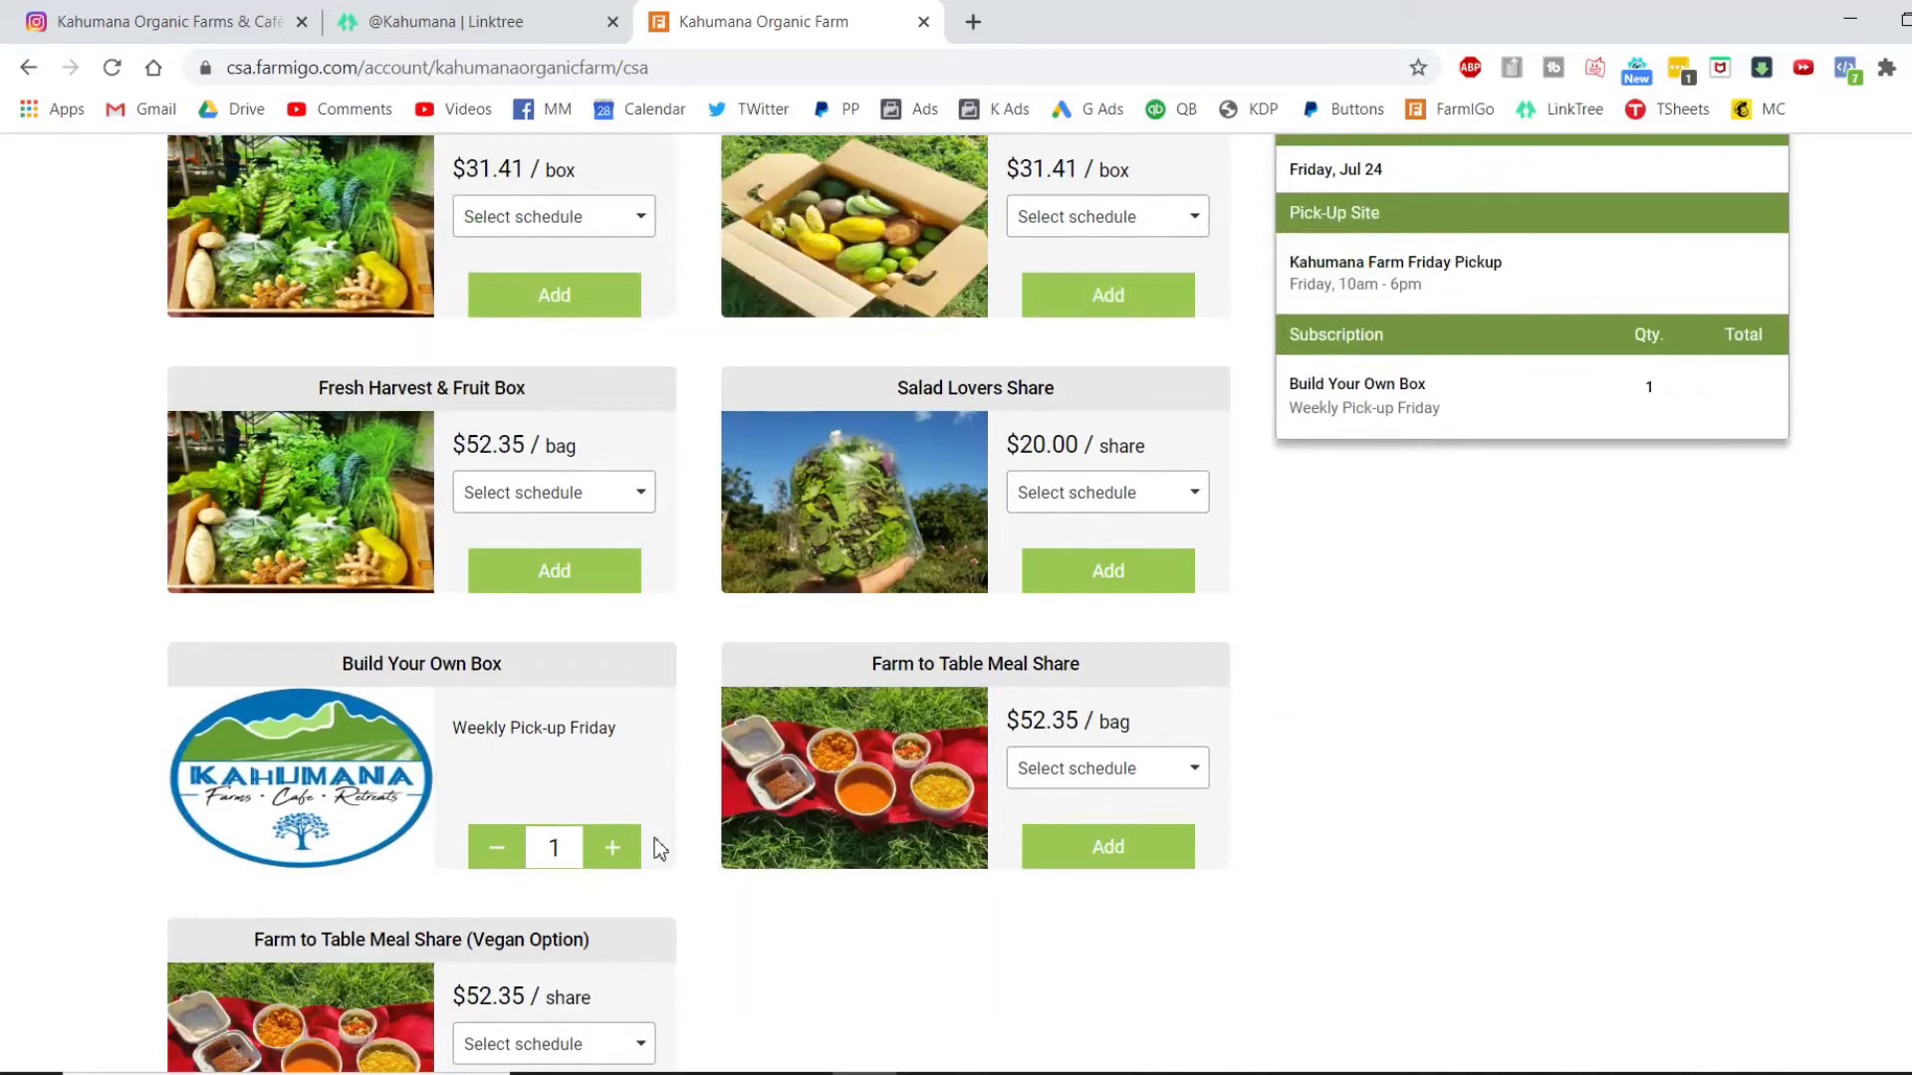
{"action": "scroll", "coordinate": [773, 750], "scroll_direction": "up", "scroll_amount": 3}
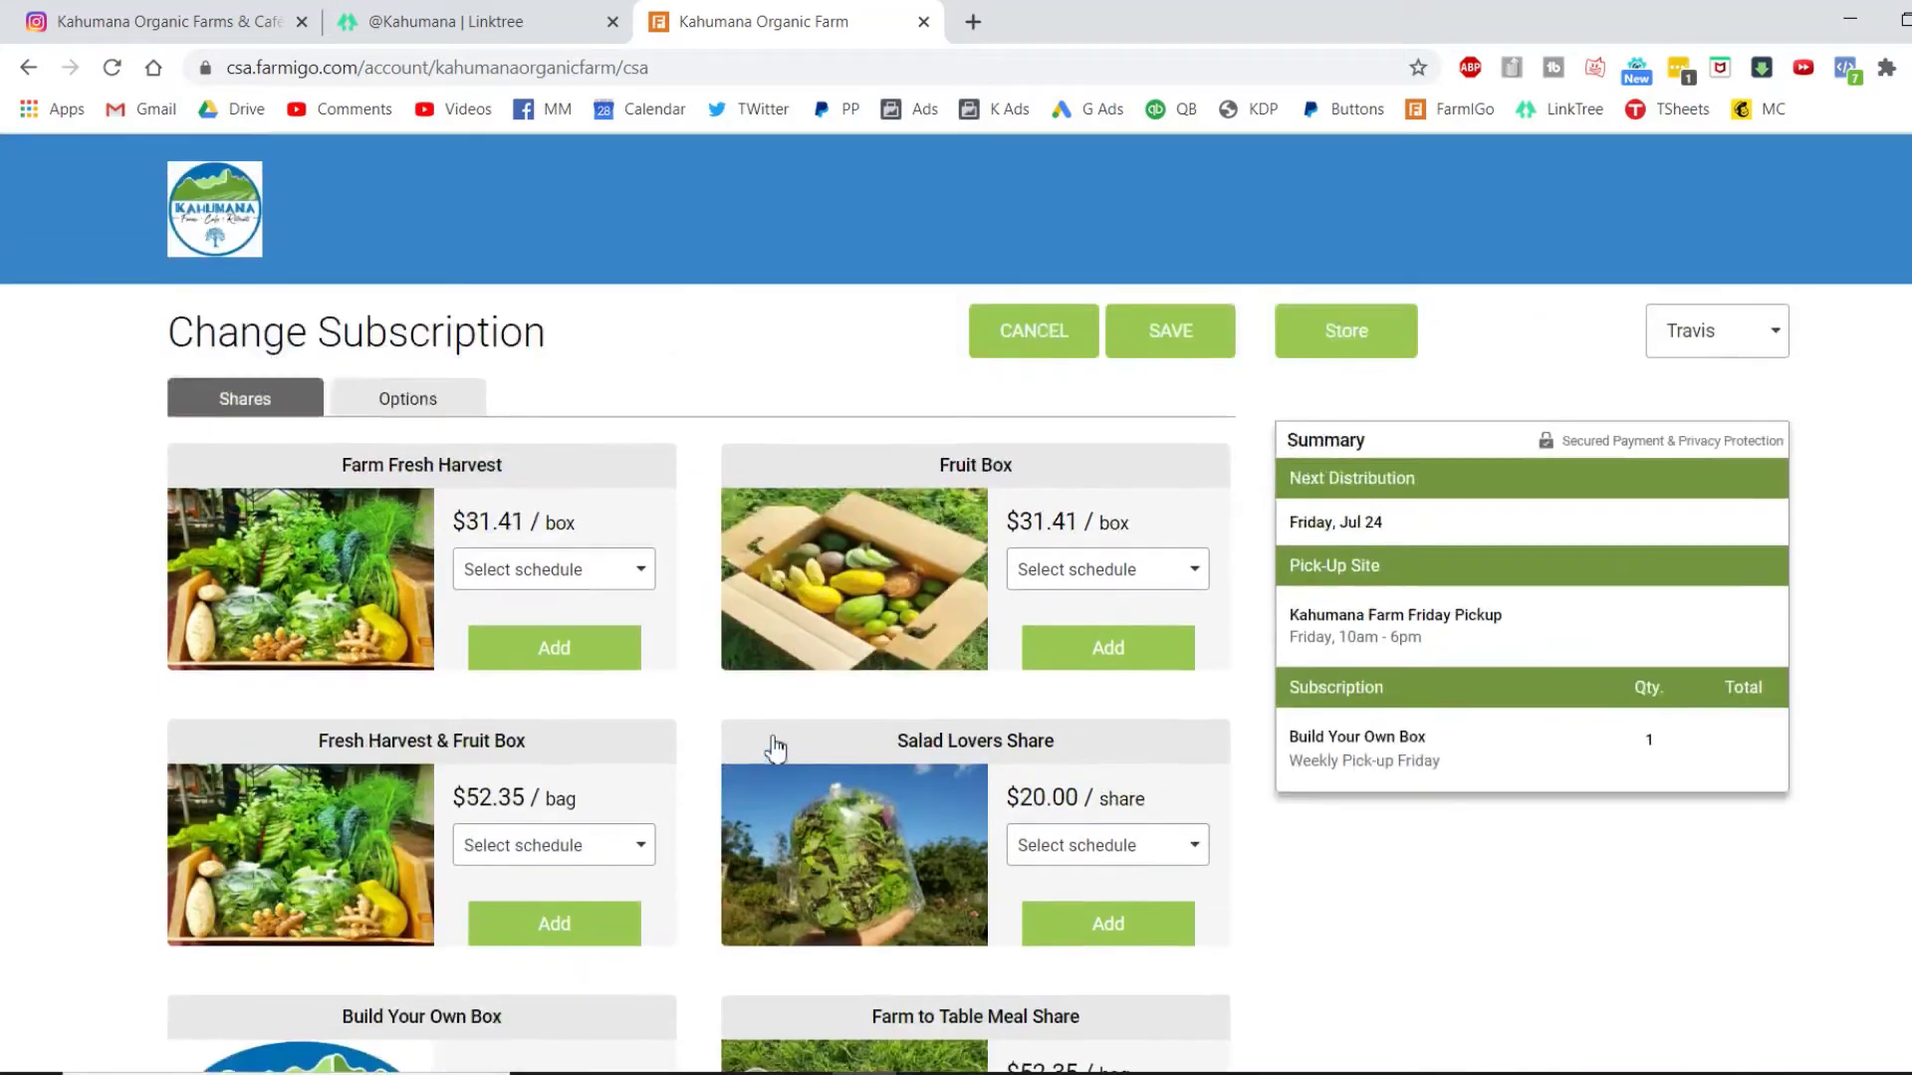
{"action": "left_click", "coordinate": [1178, 354]}
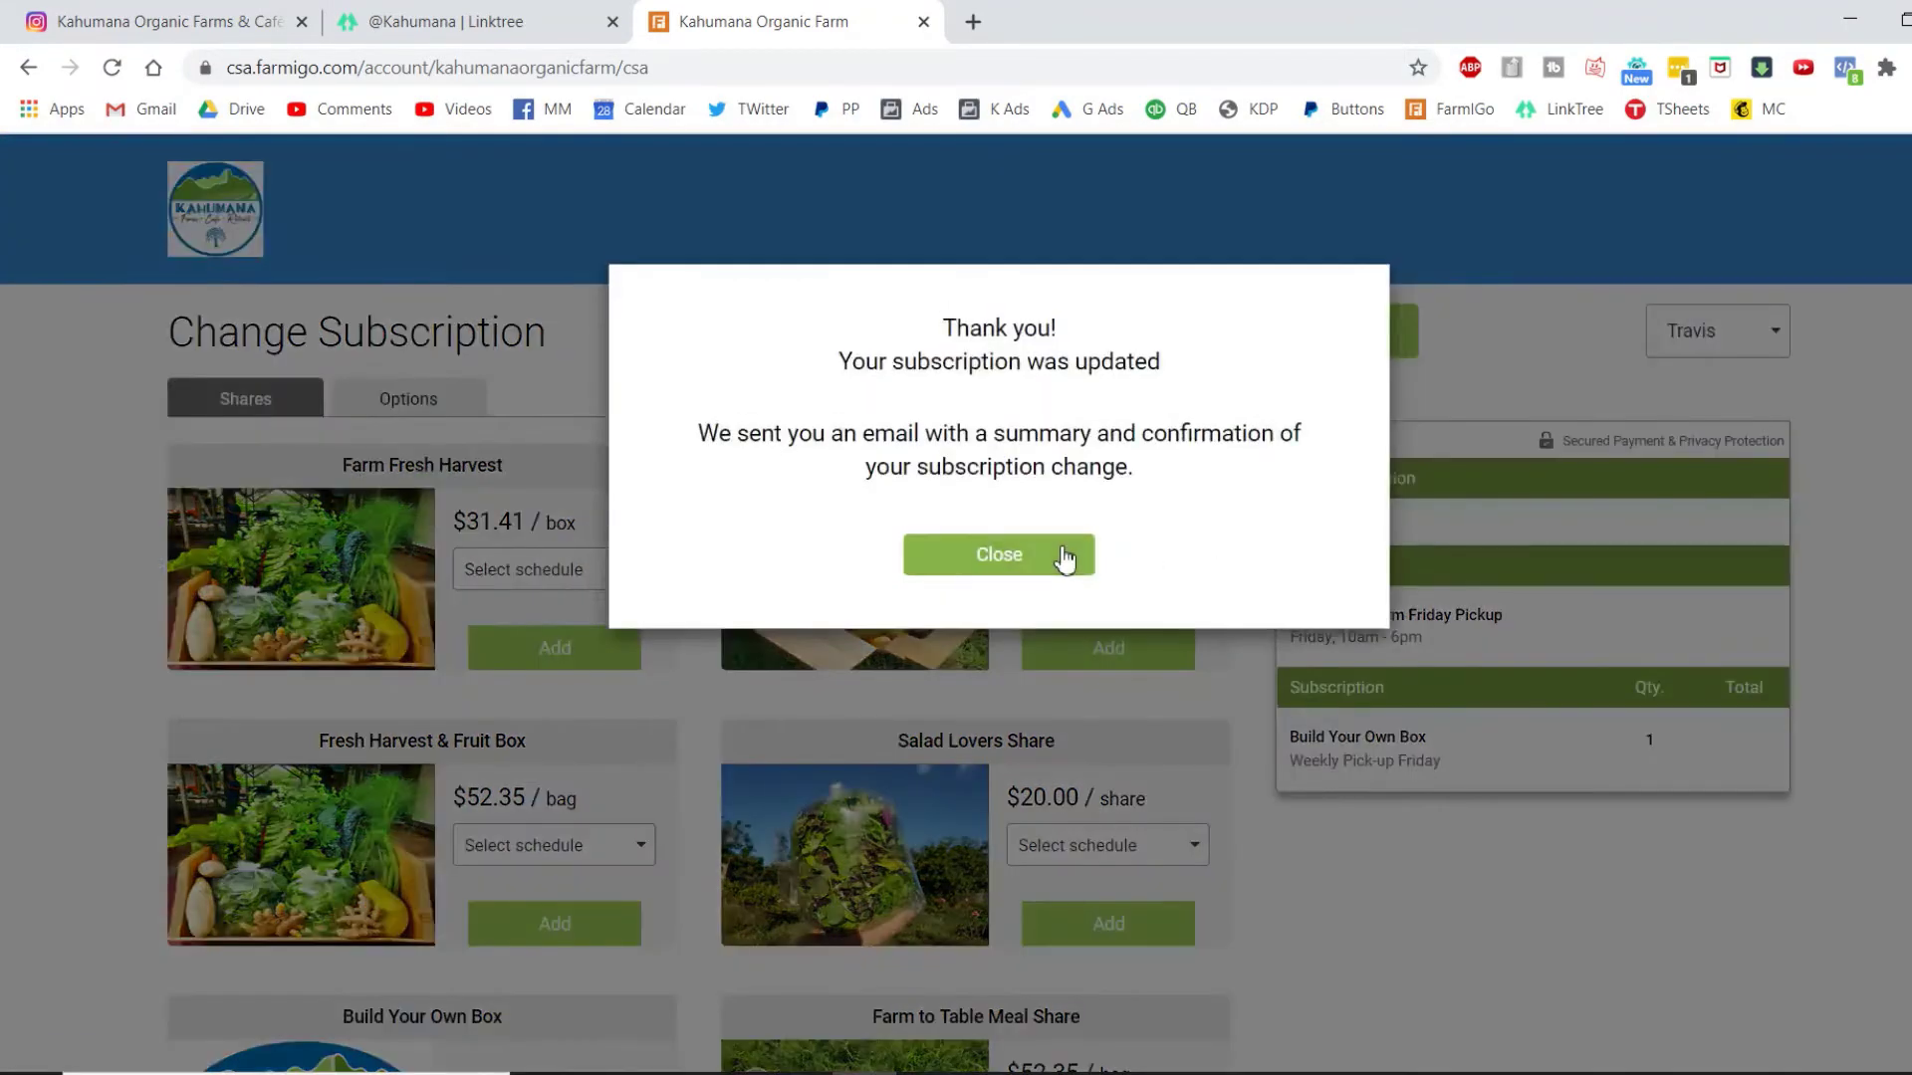
{"action": "left_click", "coordinate": [1025, 554]}
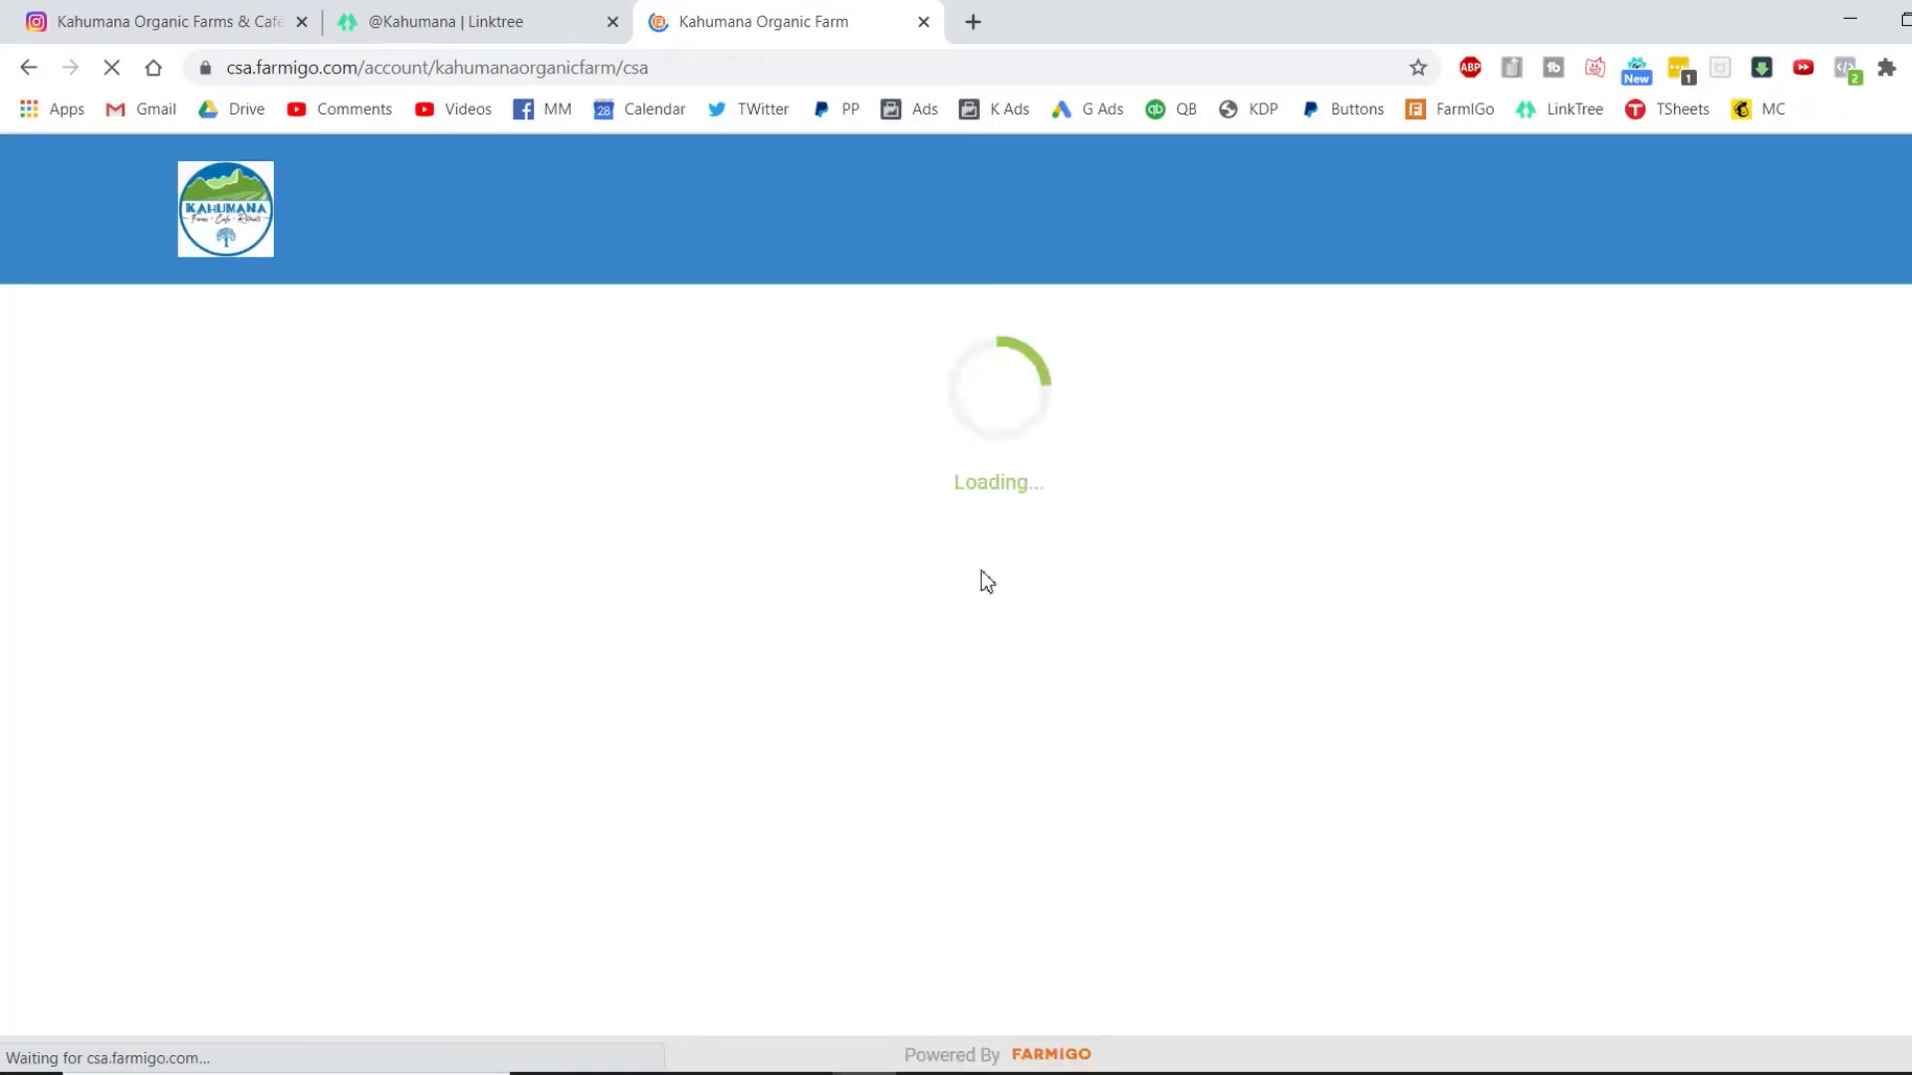
- Add a Seasonal Mango Bag on Weekly Pick-up Friday to the subscription and save it
{"action": "left_click", "coordinate": [1441, 702]}
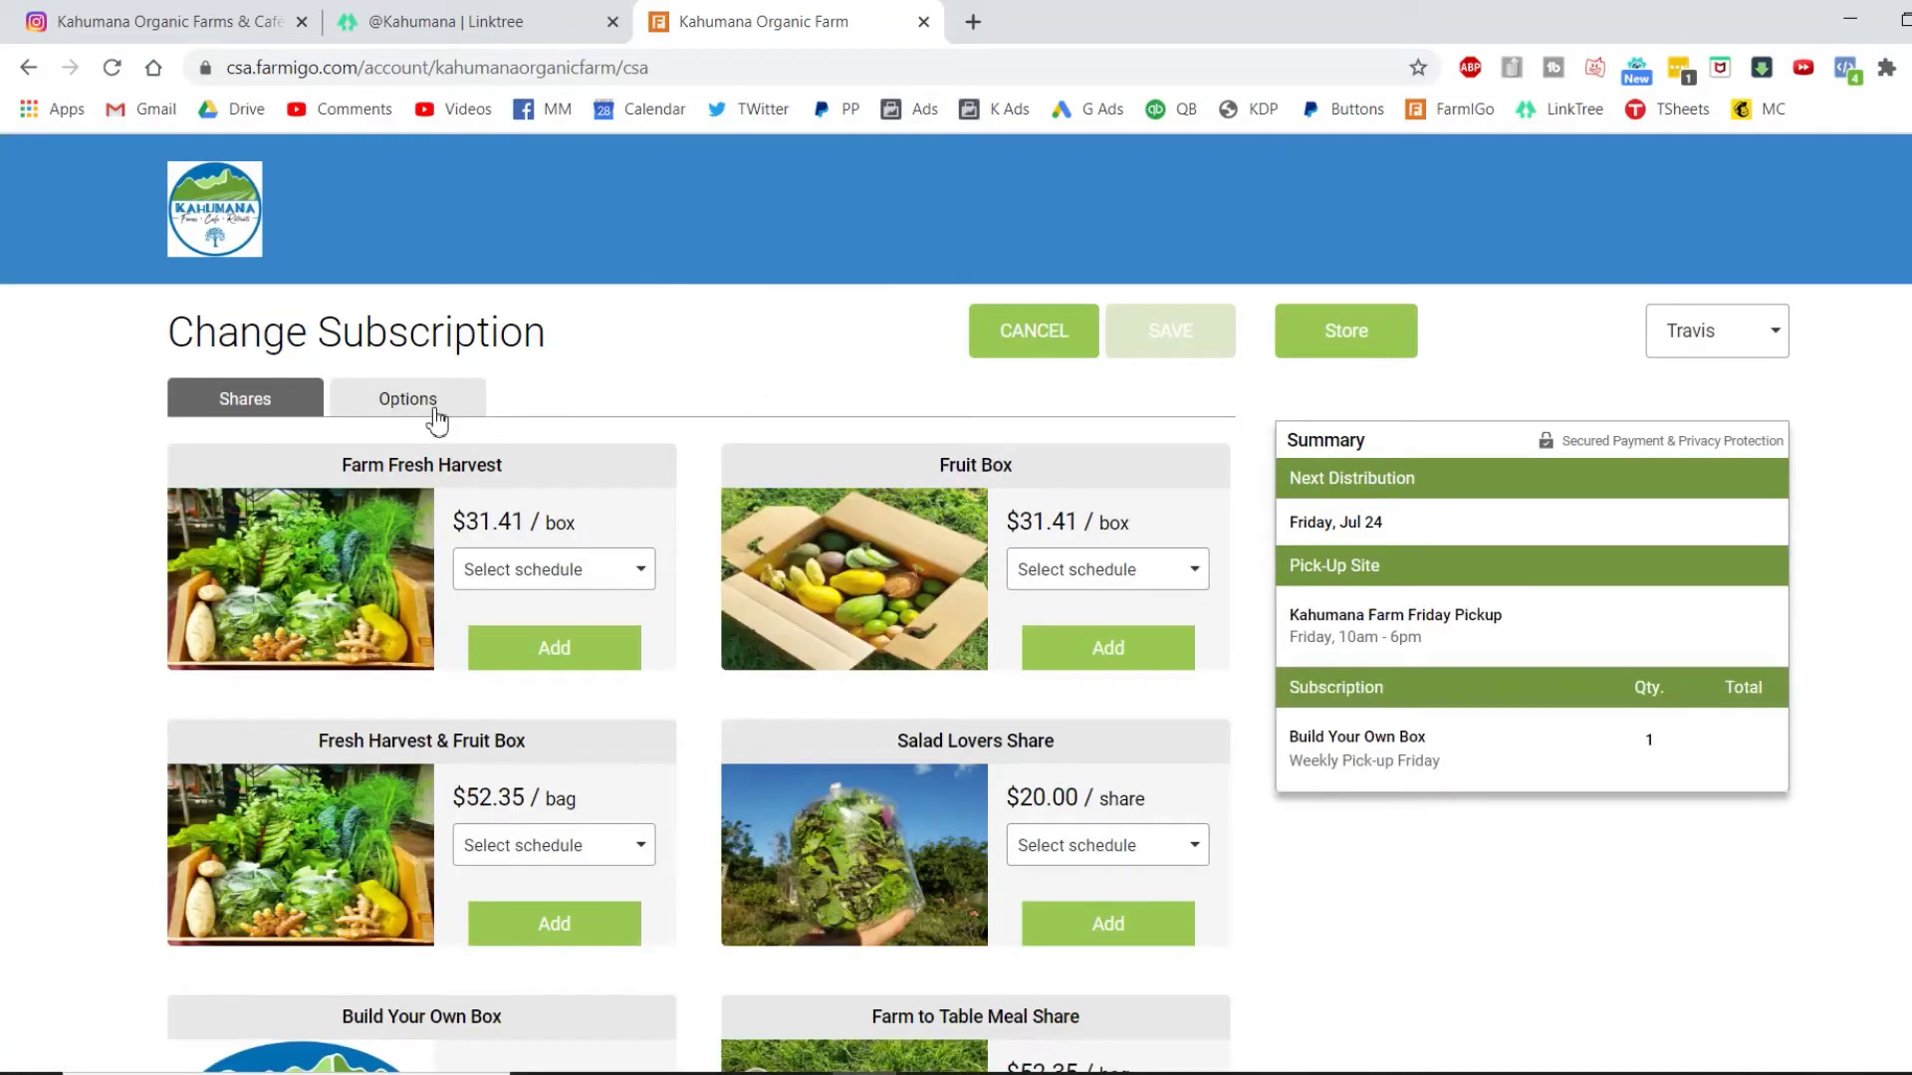
{"action": "left_click", "coordinate": [423, 408]}
{"action": "scroll", "coordinate": [853, 631], "scroll_direction": "down", "scroll_amount": 15}
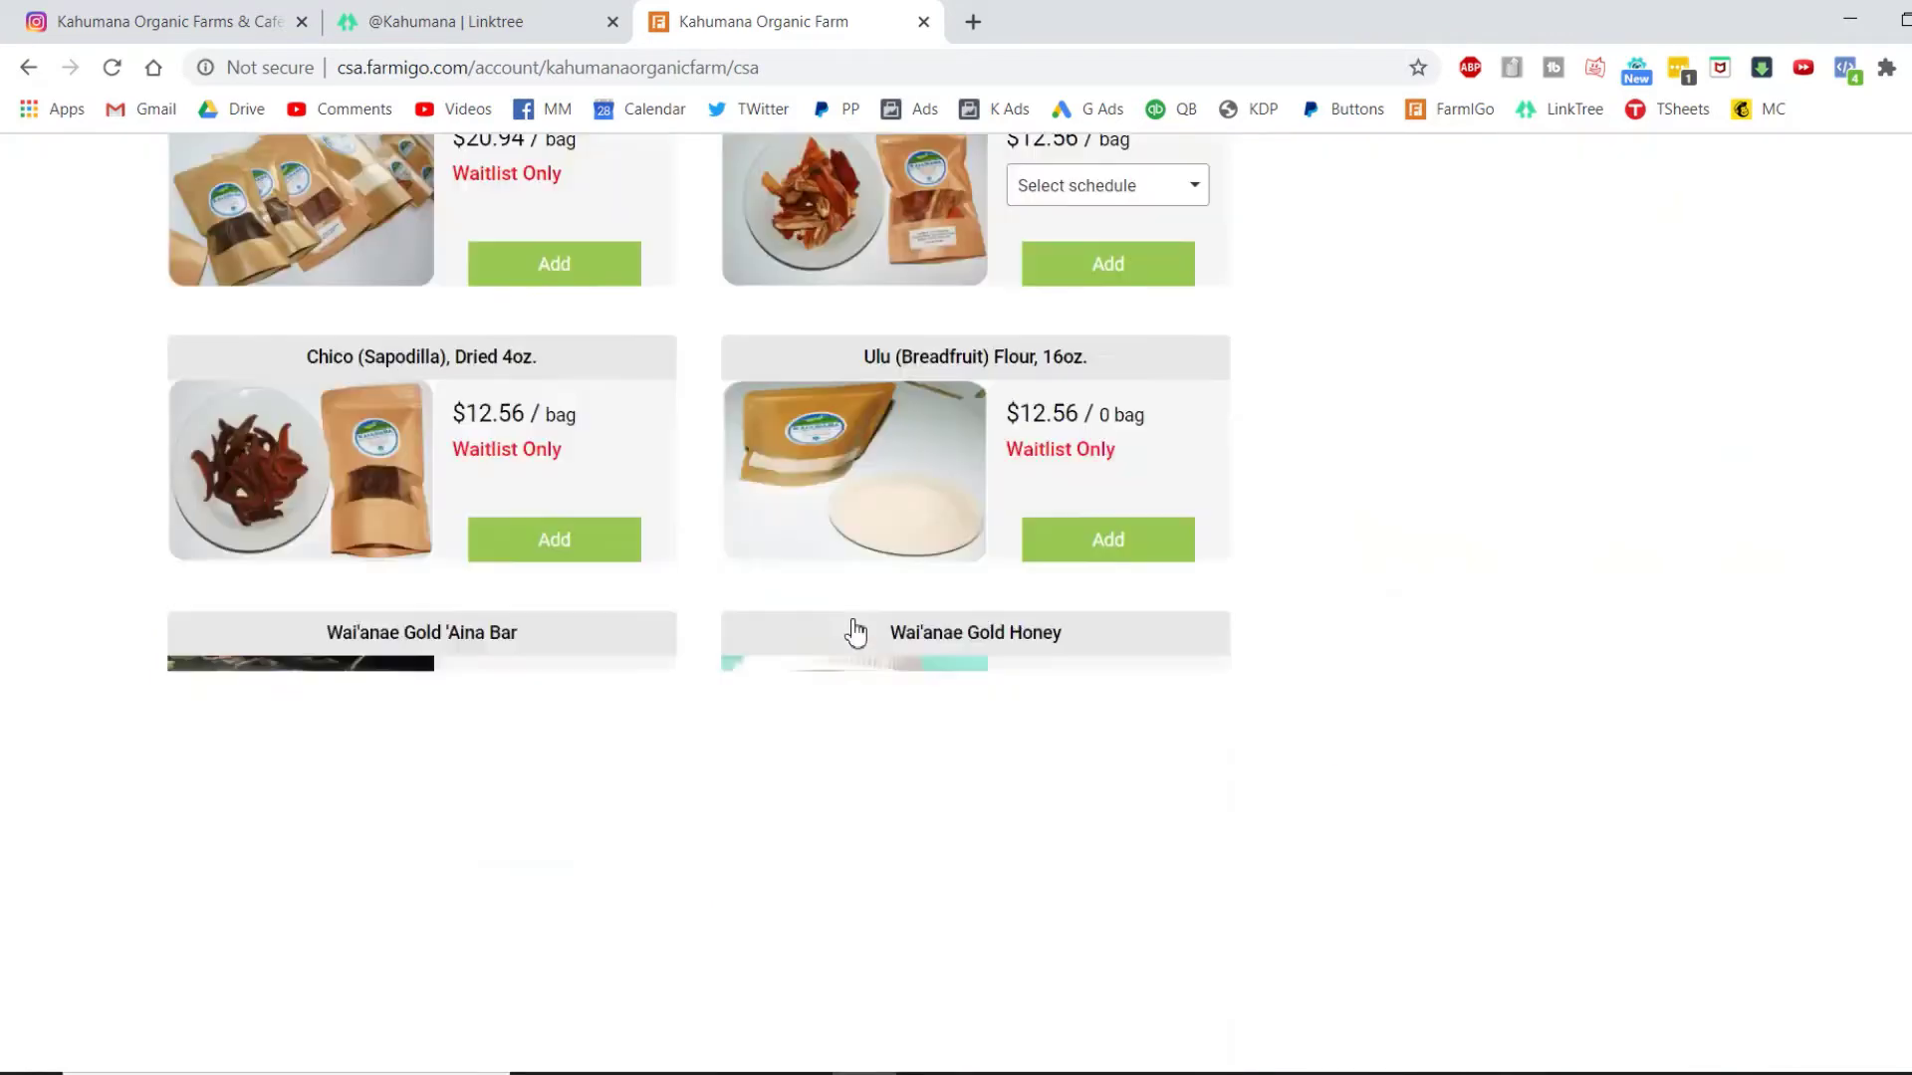
{"action": "scroll", "coordinate": [855, 632], "scroll_direction": "down", "scroll_amount": 5}
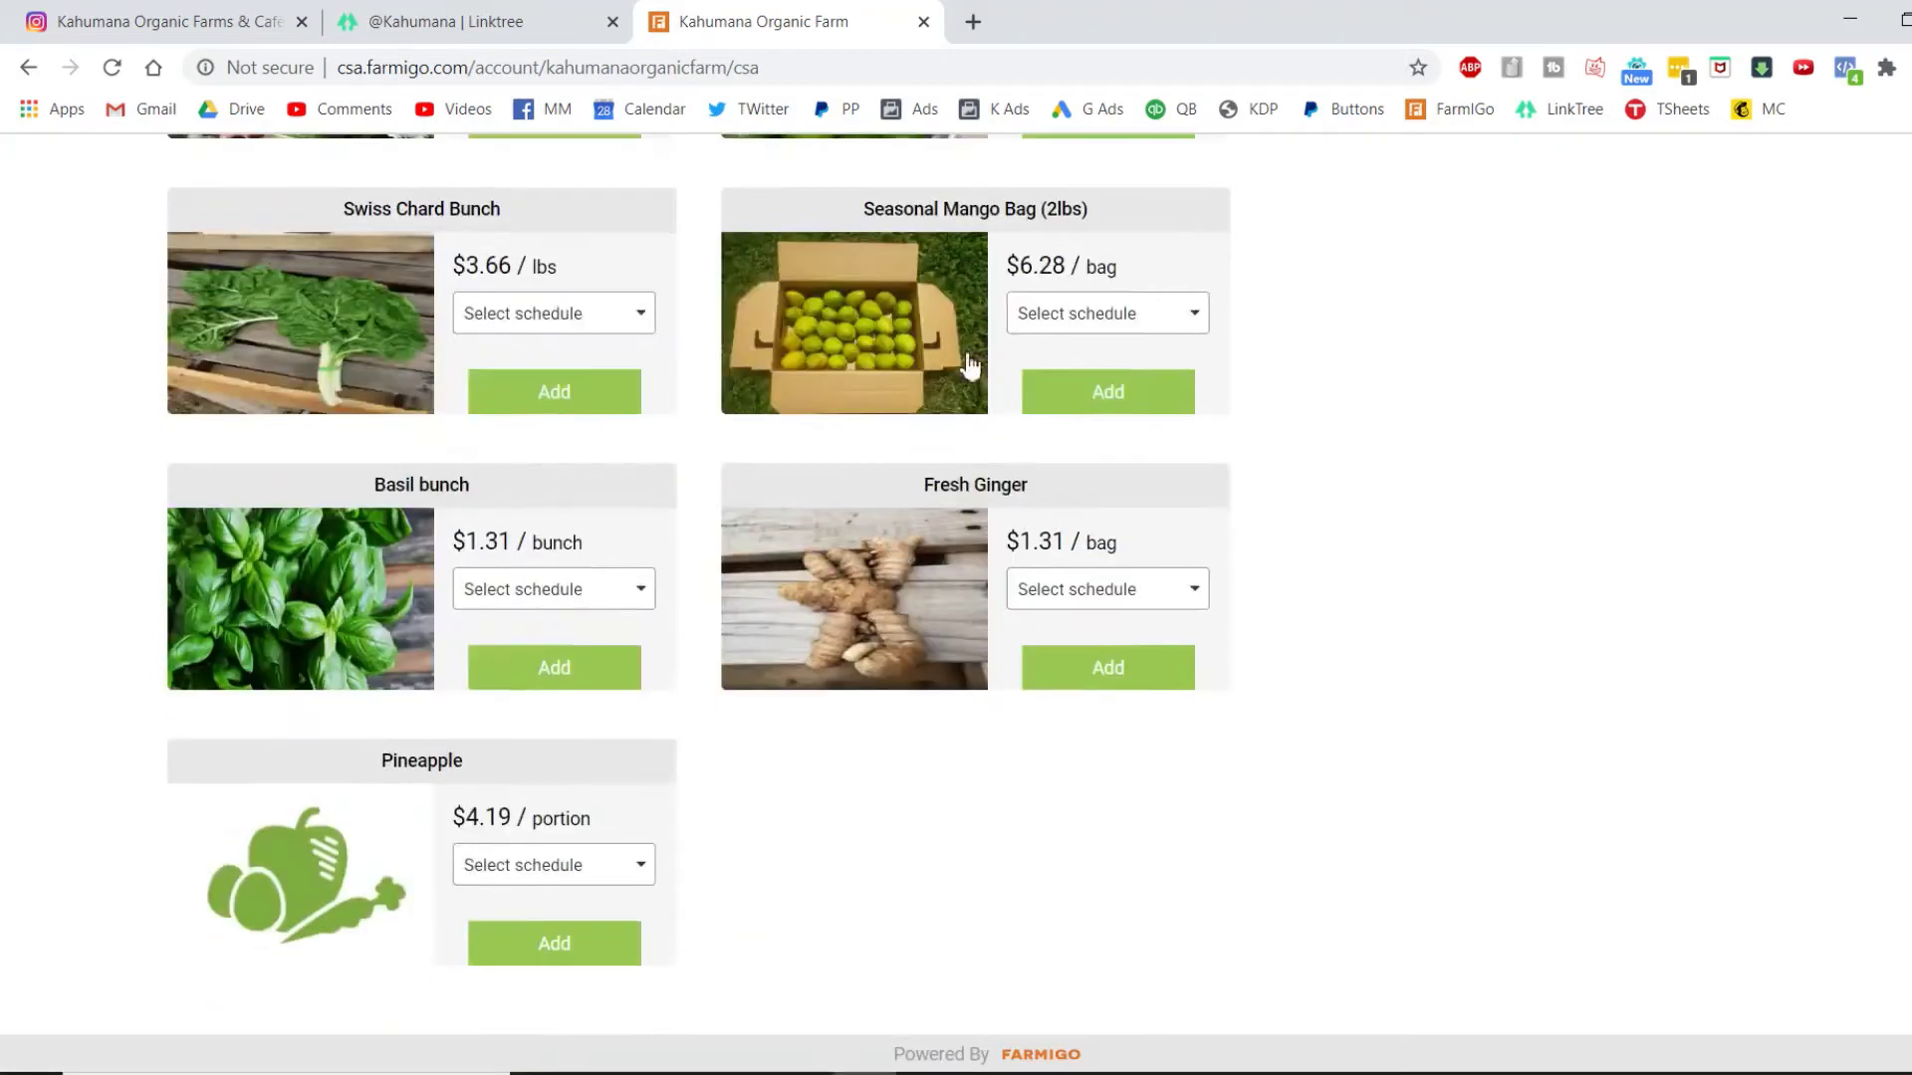
{"action": "left_click", "coordinate": [1095, 313]}
{"action": "left_click", "coordinate": [1088, 350]}
{"action": "left_click", "coordinate": [1108, 390]}
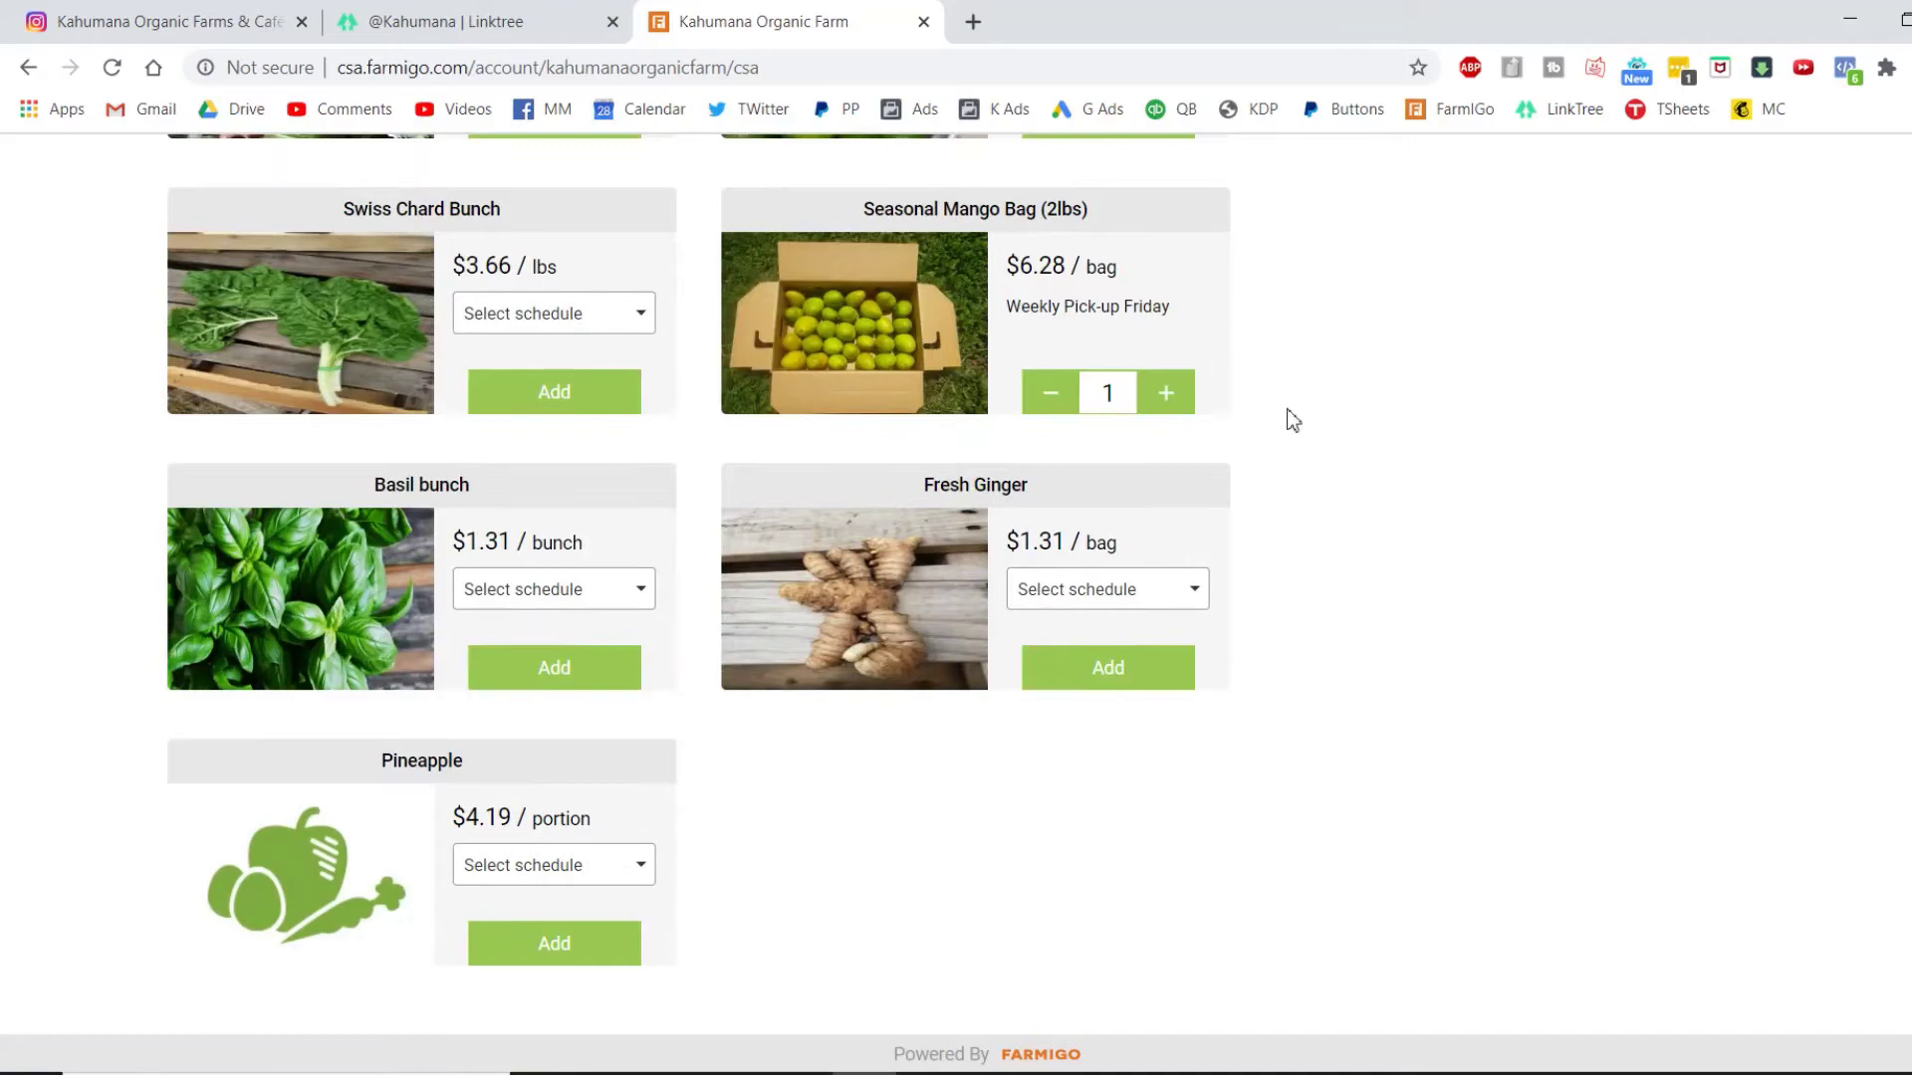
{"action": "scroll", "coordinate": [1360, 451], "scroll_direction": "up", "scroll_amount": 5}
{"action": "scroll", "coordinate": [1360, 451], "scroll_direction": "up", "scroll_amount": 15}
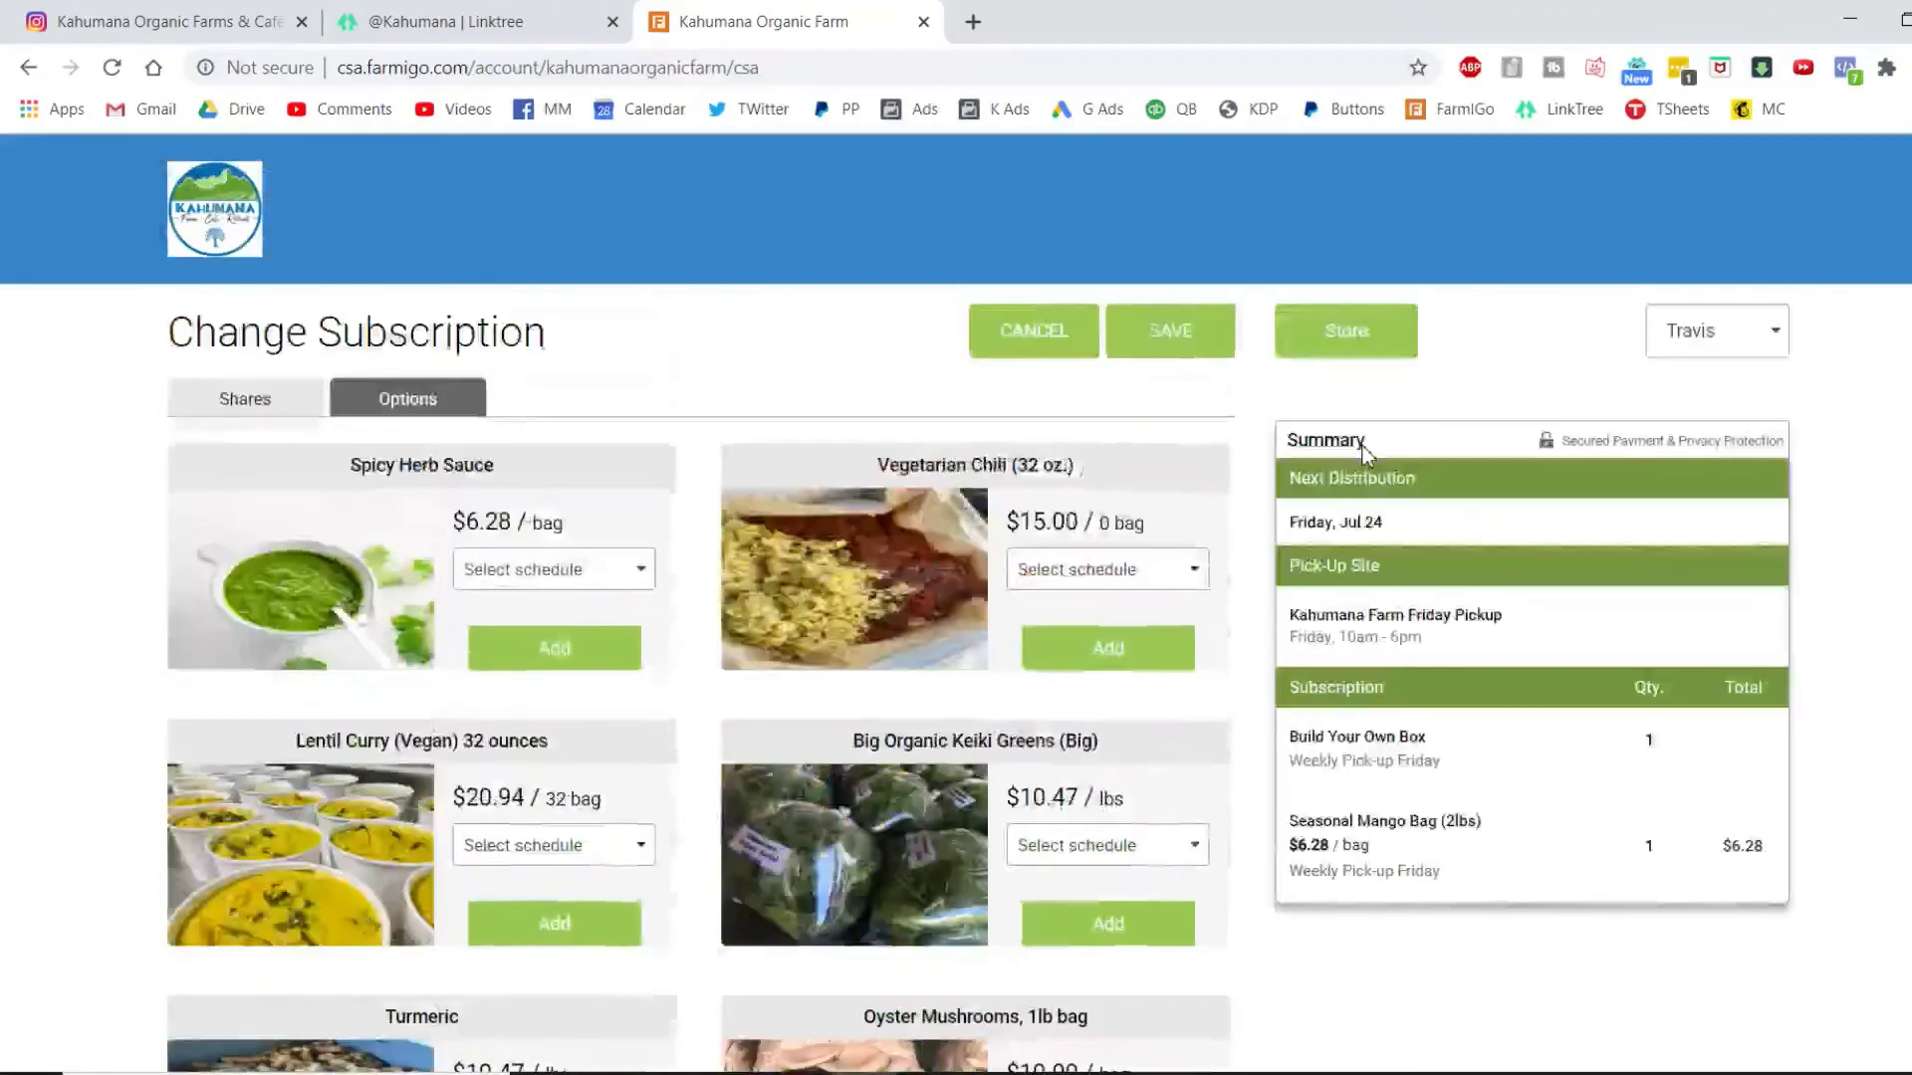
{"action": "left_click", "coordinate": [1189, 338]}
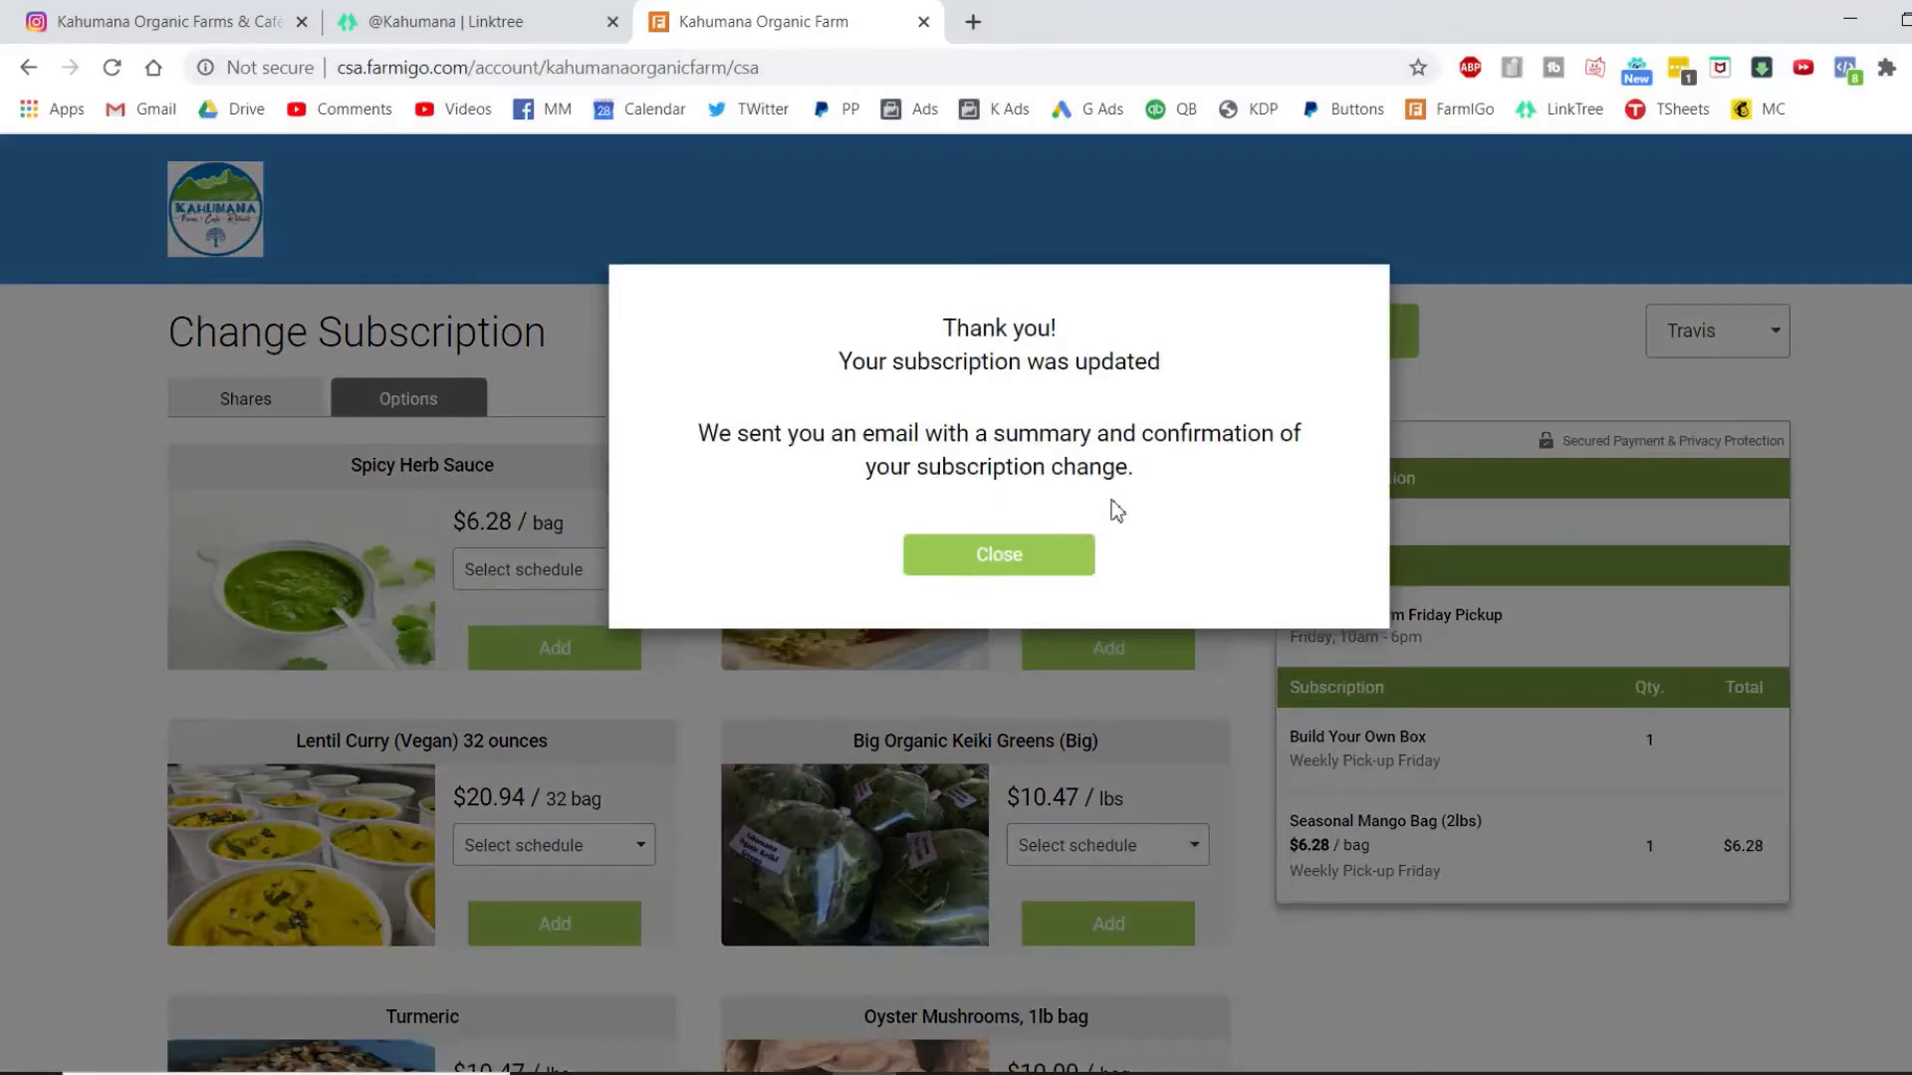
{"action": "left_click", "coordinate": [1051, 559]}
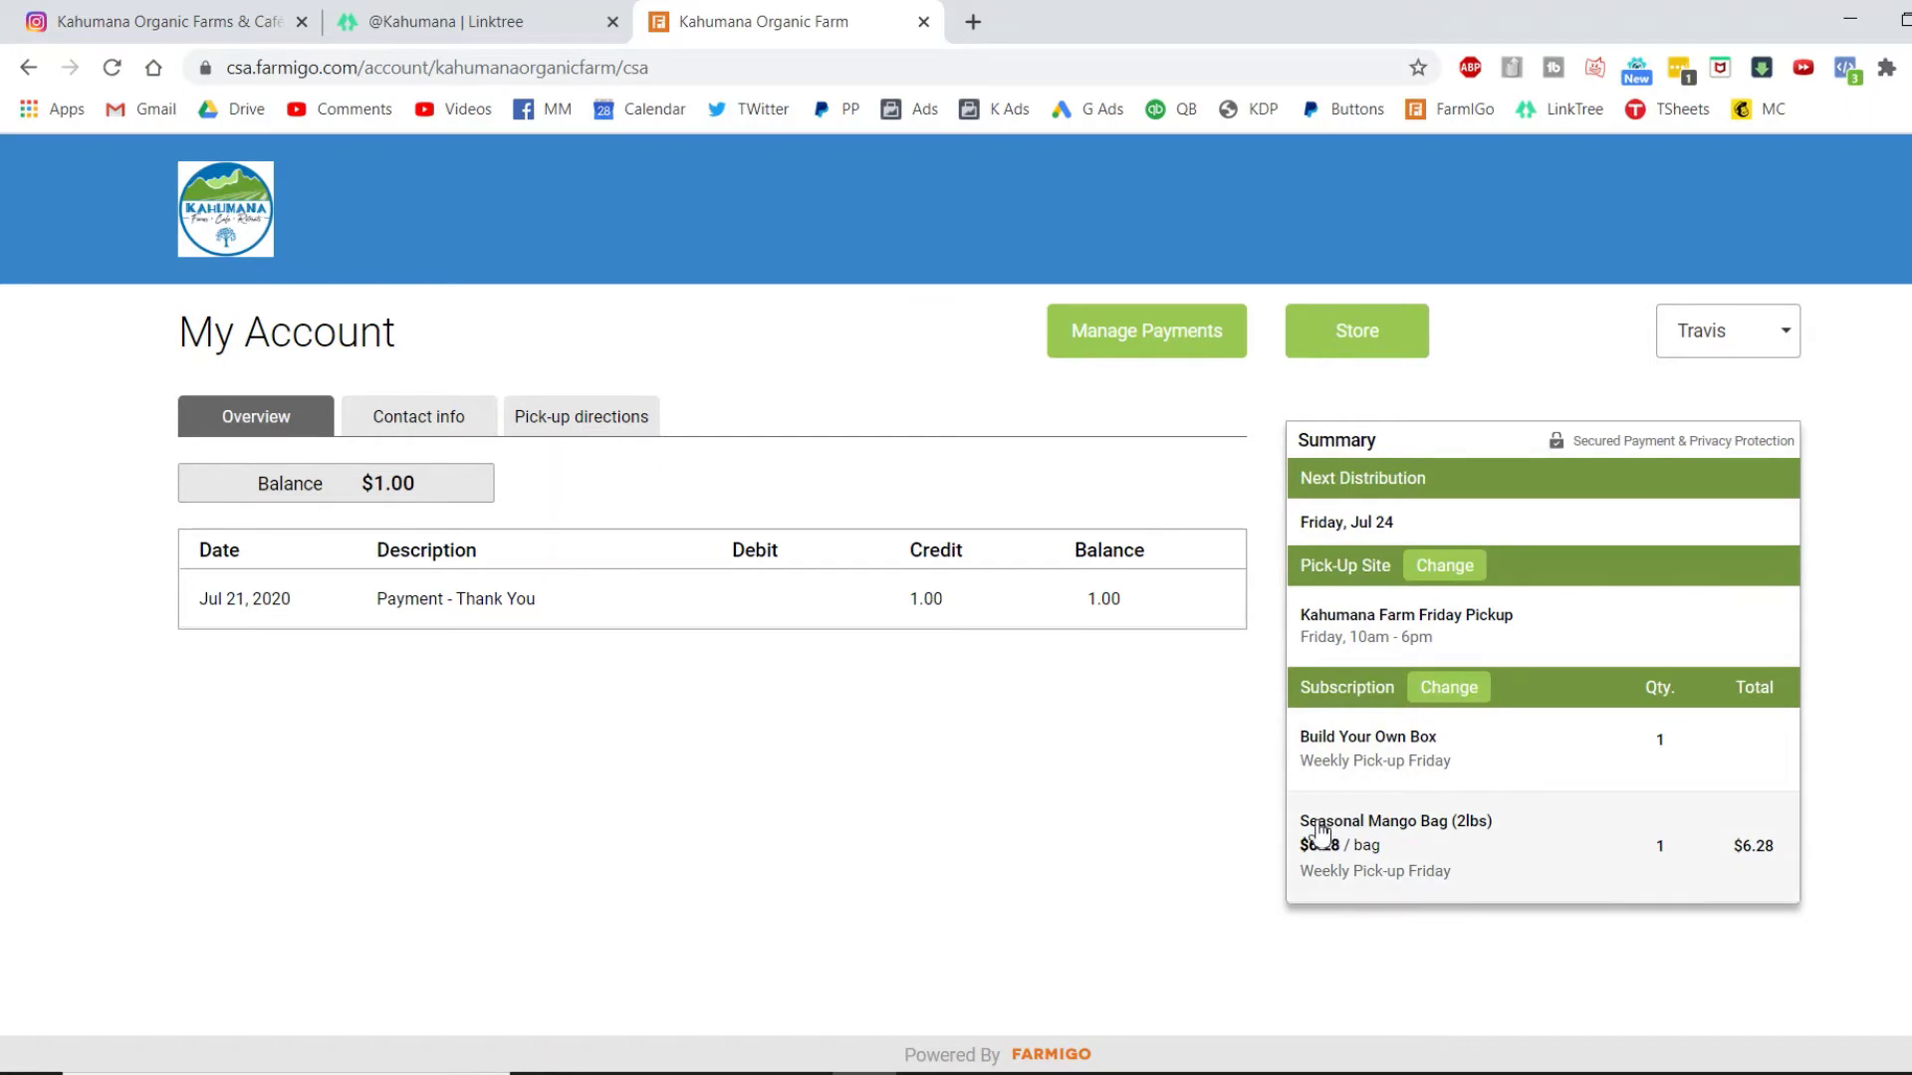
- Open Manage Payments and select the $6.28 automatic renewal payment amount
{"action": "left_click", "coordinate": [1095, 351]}
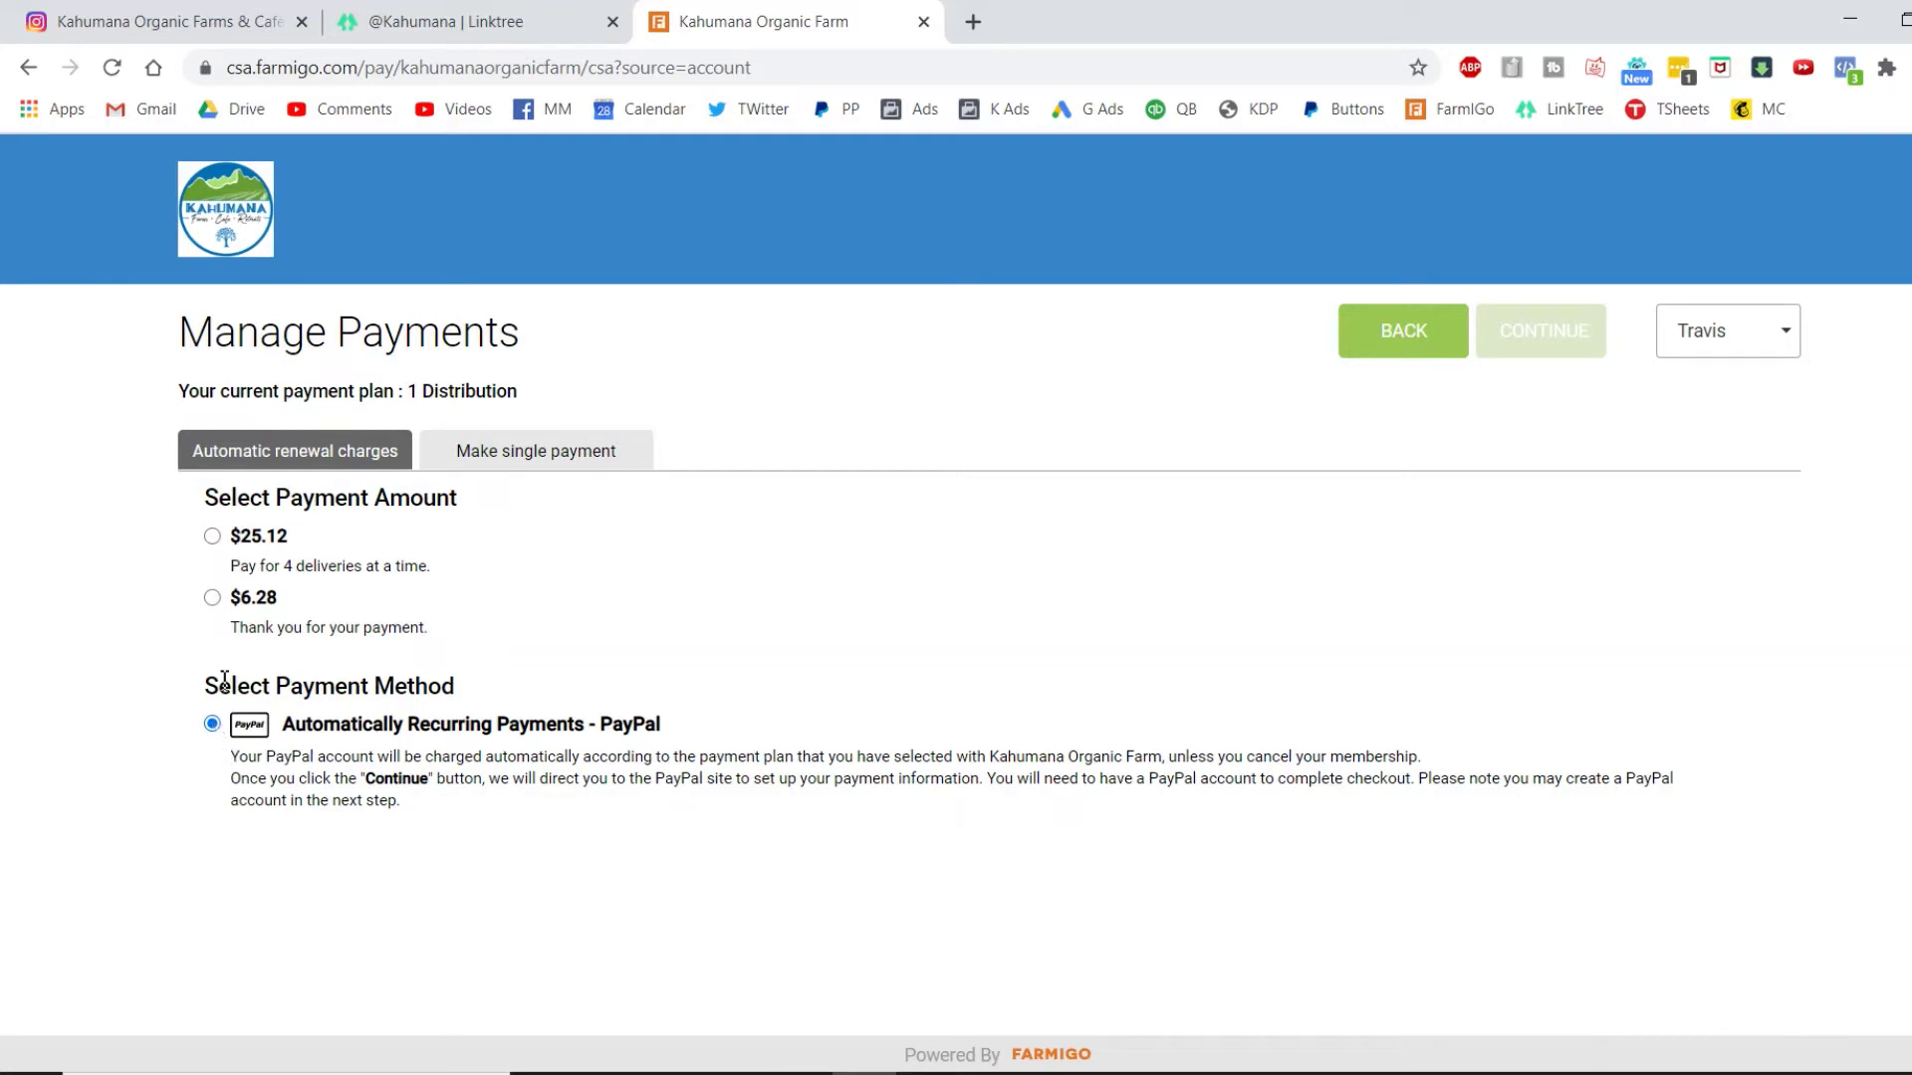
{"action": "left_click", "coordinate": [212, 539]}
{"action": "left_click", "coordinate": [213, 598]}
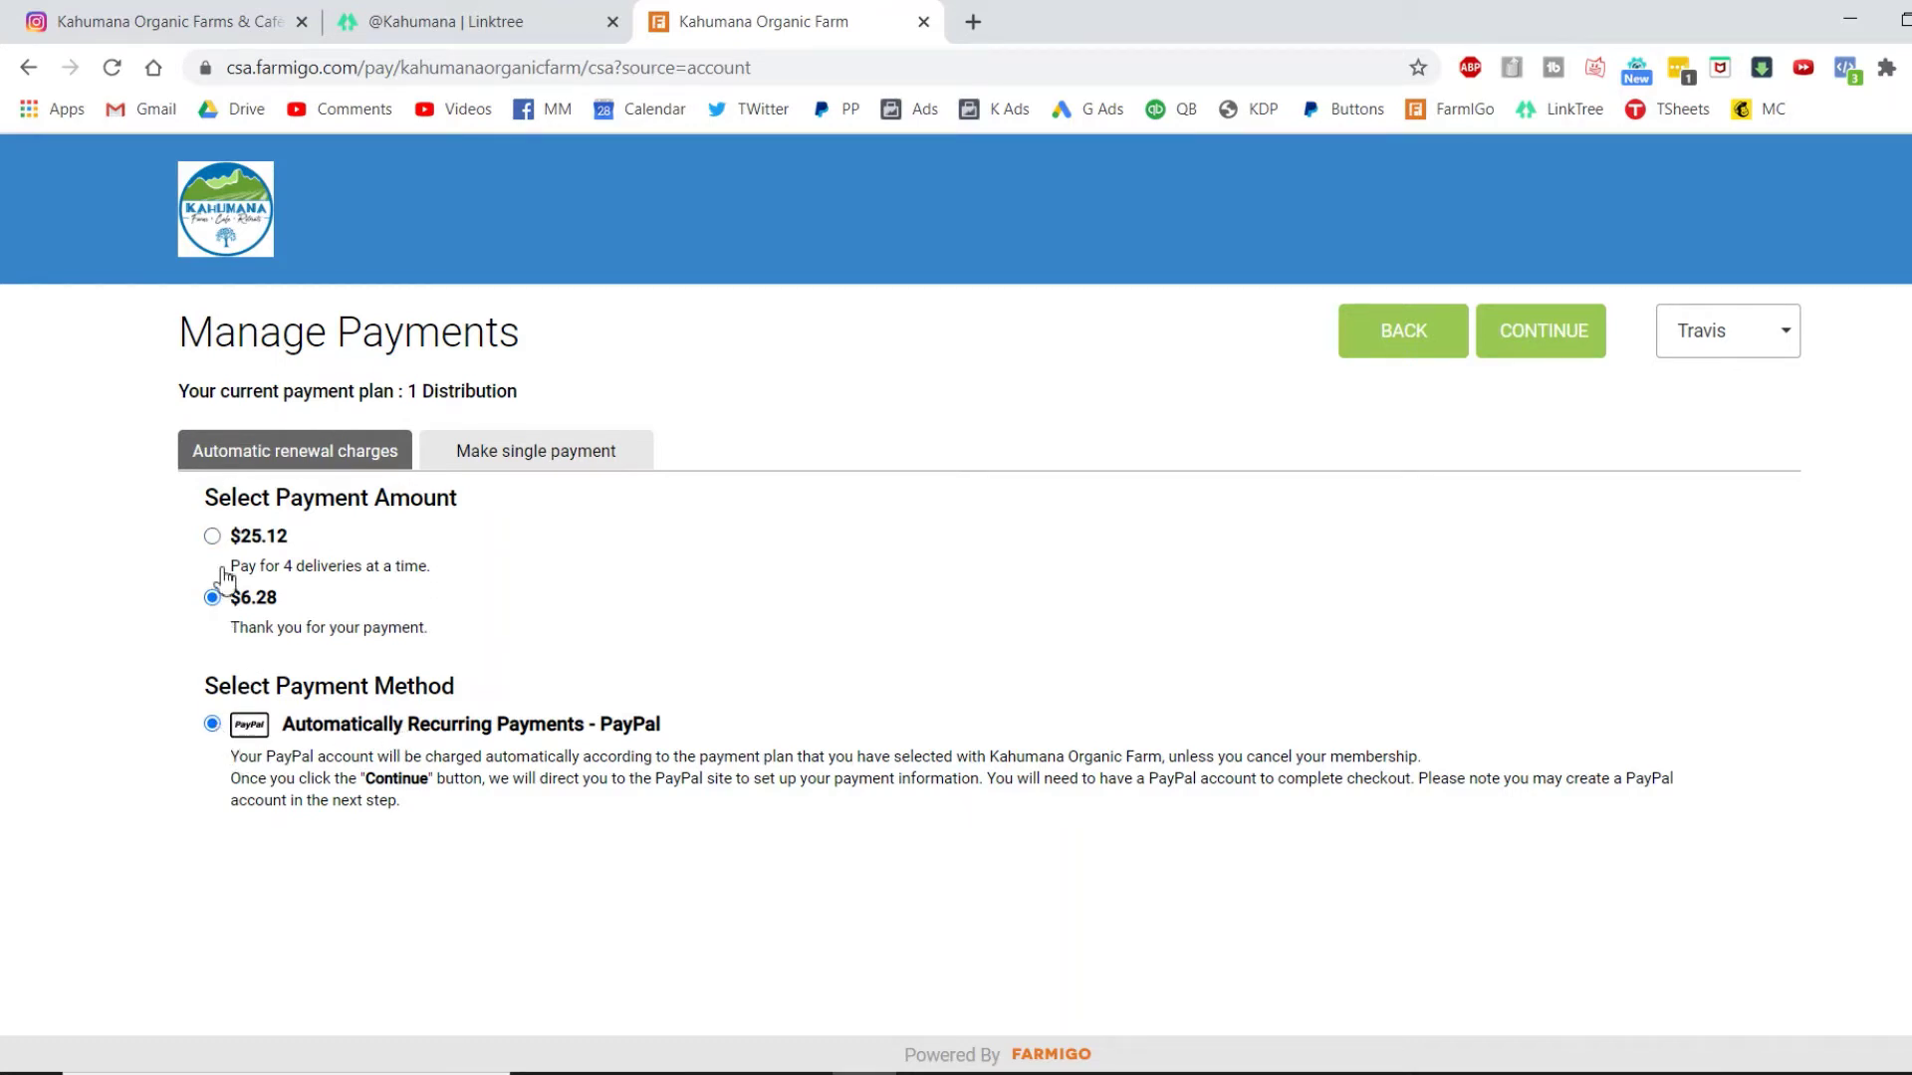
{"action": "left_click", "coordinate": [212, 538]}
{"action": "left_click", "coordinate": [225, 599]}
- Highlight the recurring PayPal charge explanation, then clear the selection
{"action": "left_click_drag", "start_coordinate": [364, 787], "coordinate": [436, 782]}
{"action": "left_click", "coordinate": [392, 811]}
{"action": "left_click", "coordinate": [416, 768]}
{"action": "left_click", "coordinate": [442, 797]}
- Submit a single $6.28 payment using PayPal as the method
{"action": "left_click", "coordinate": [486, 464]}
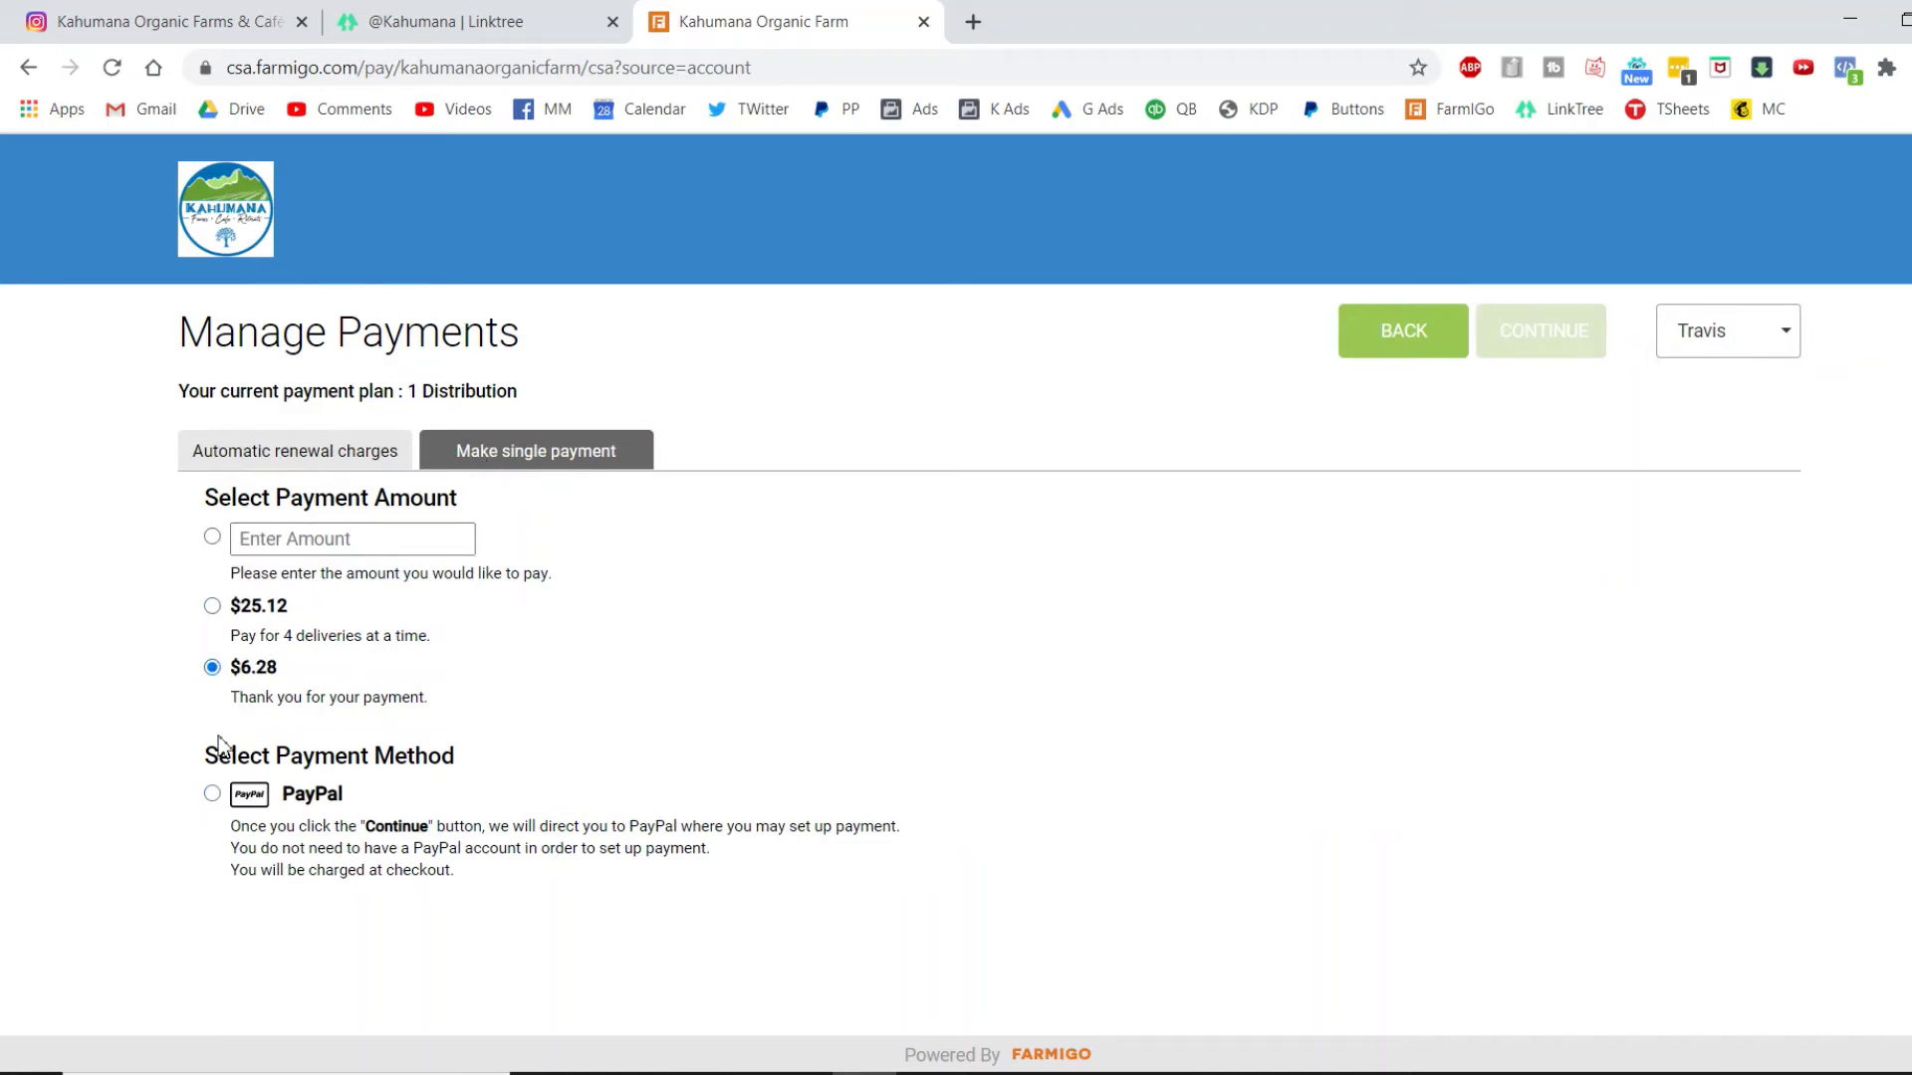
{"action": "left_click", "coordinate": [212, 793]}
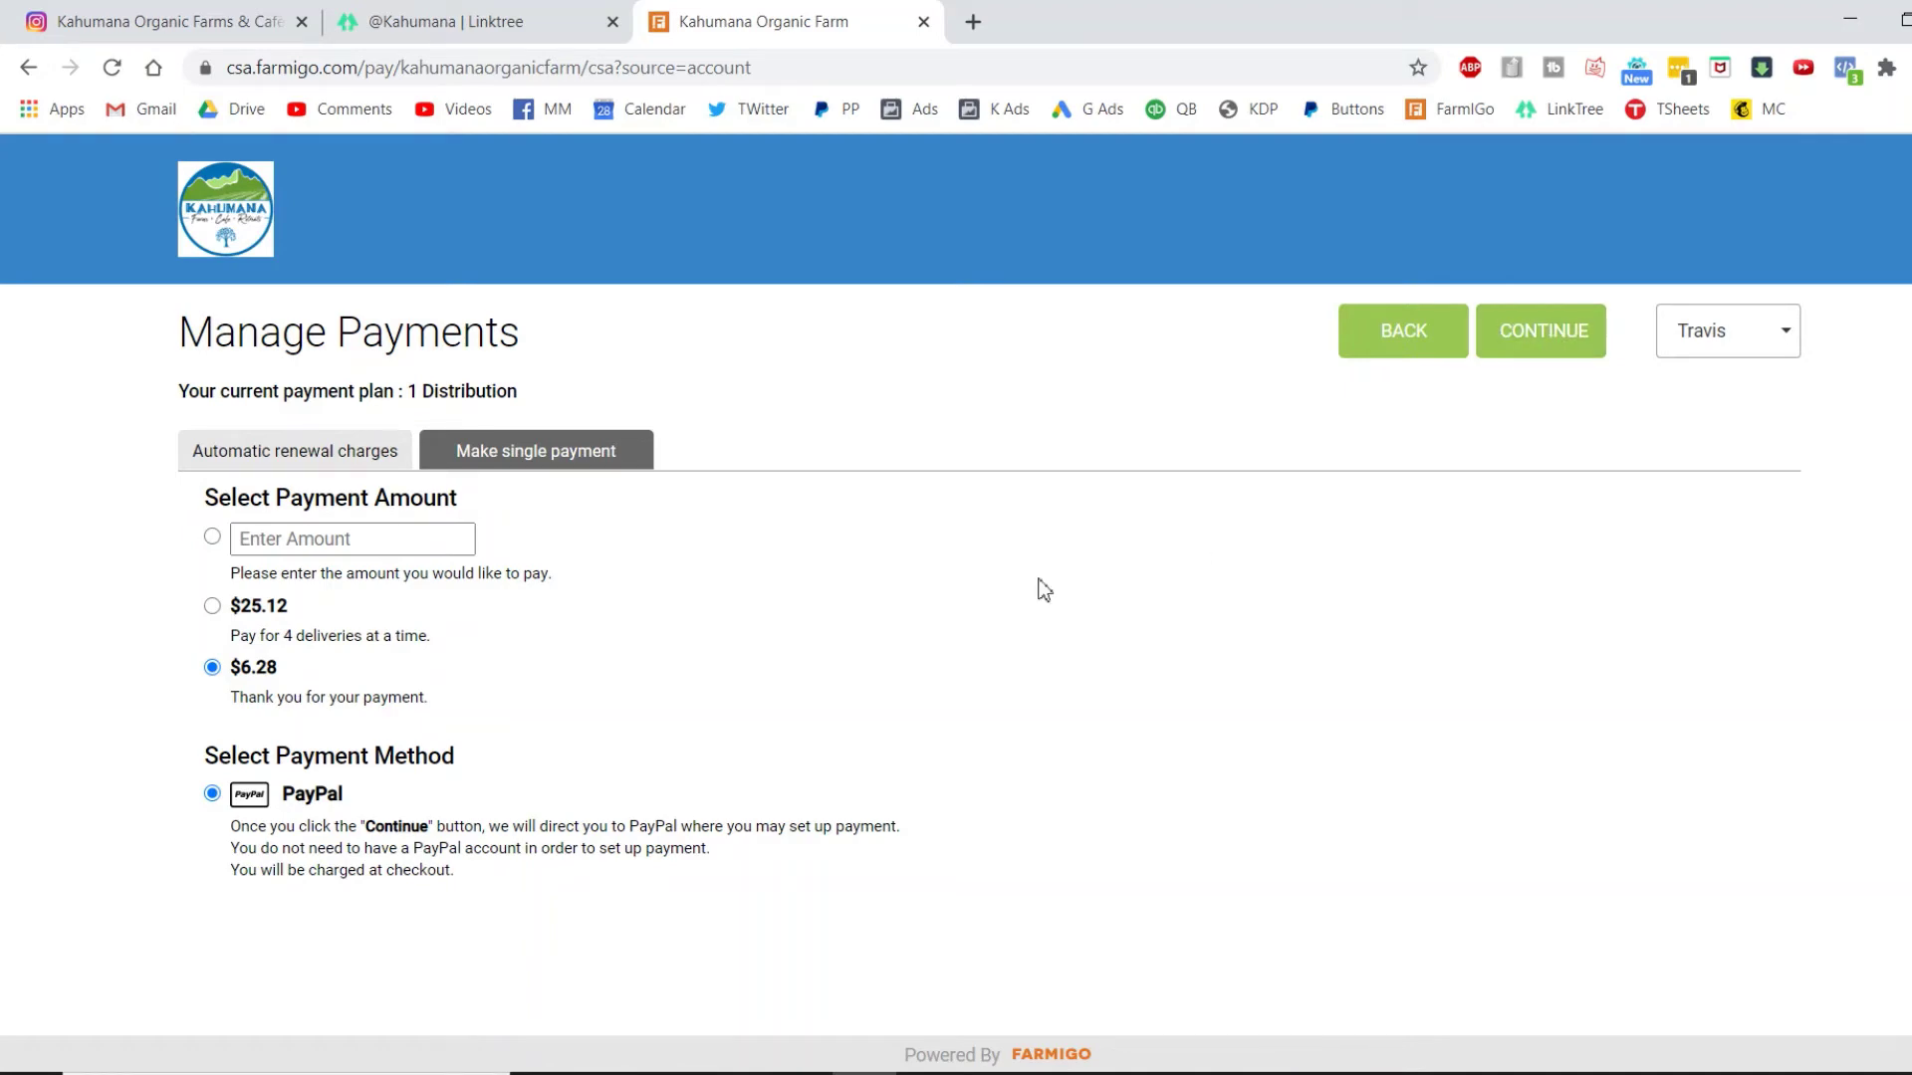
{"action": "left_click", "coordinate": [1538, 330]}
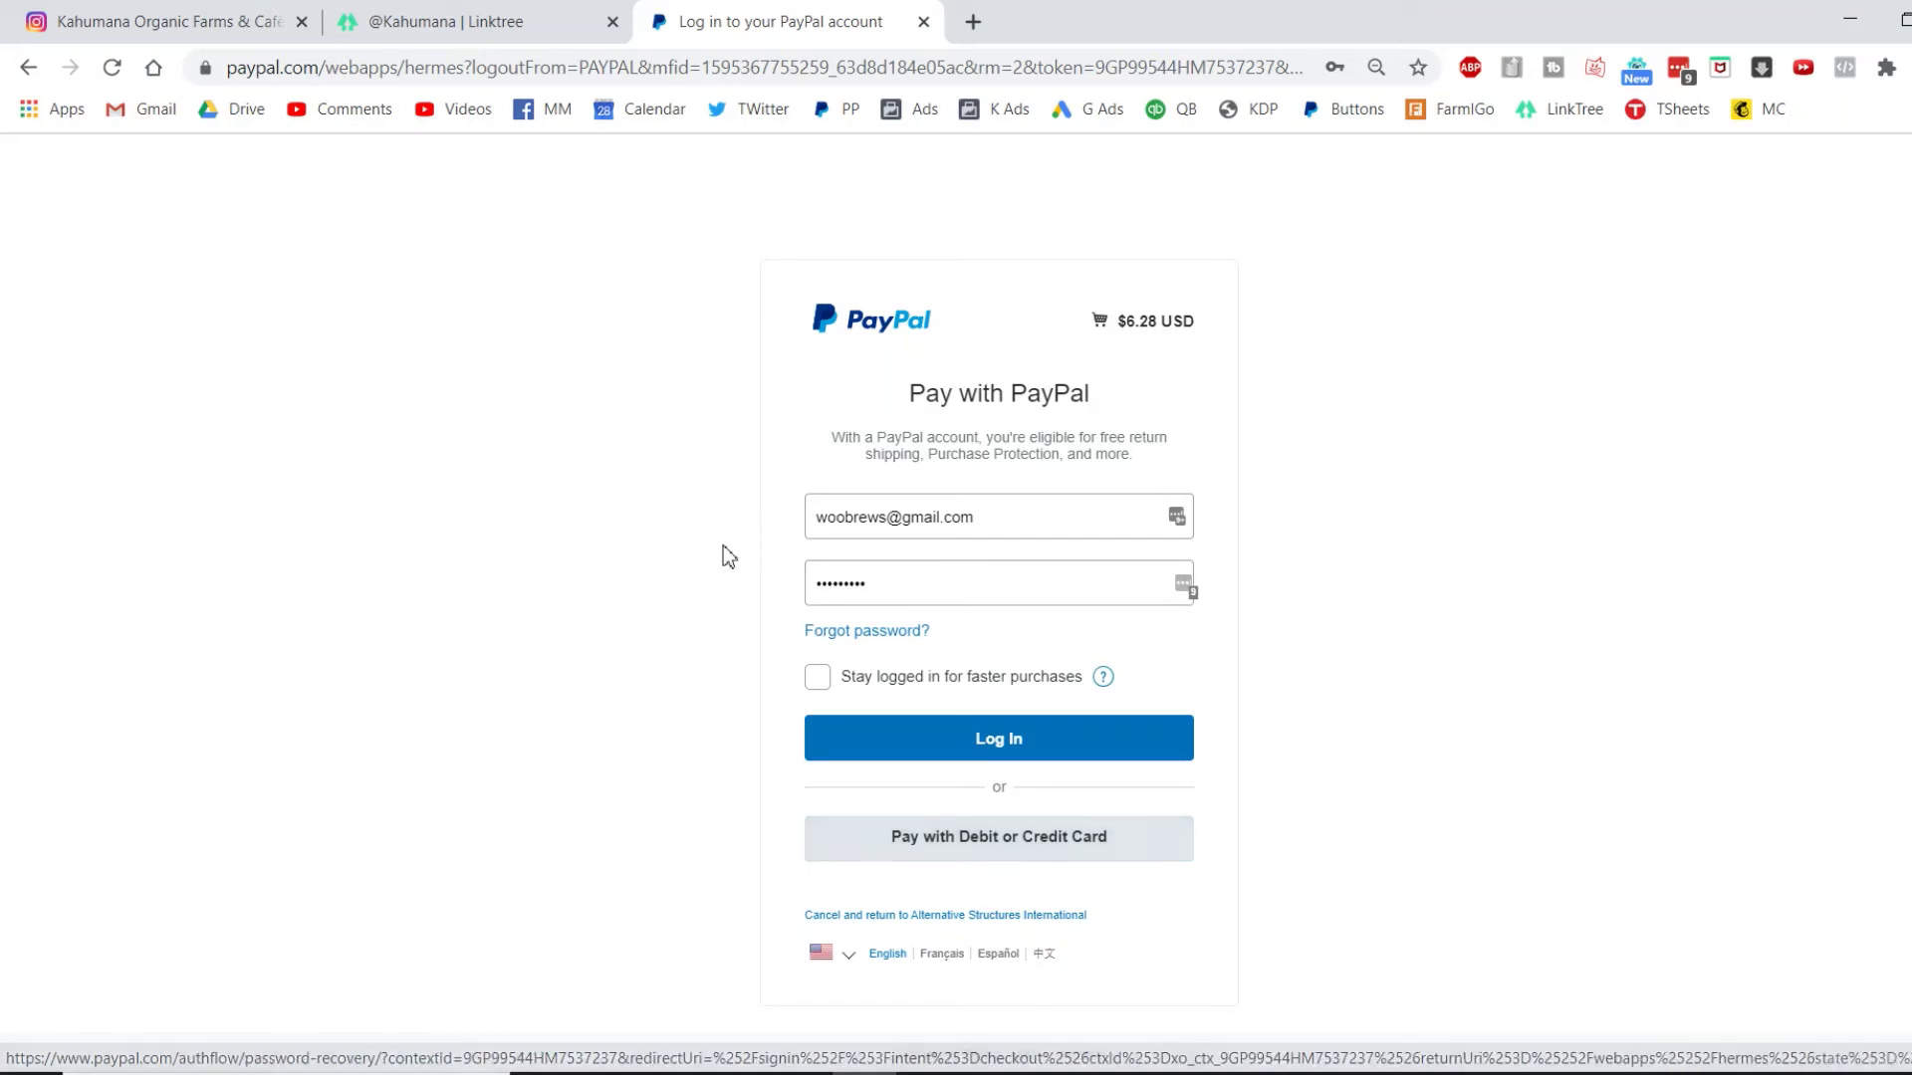
- Switch to the Kahumana Linktree tab, leaving the $6.28 PayPal sign-in open
{"action": "left_click", "coordinate": [453, 24]}
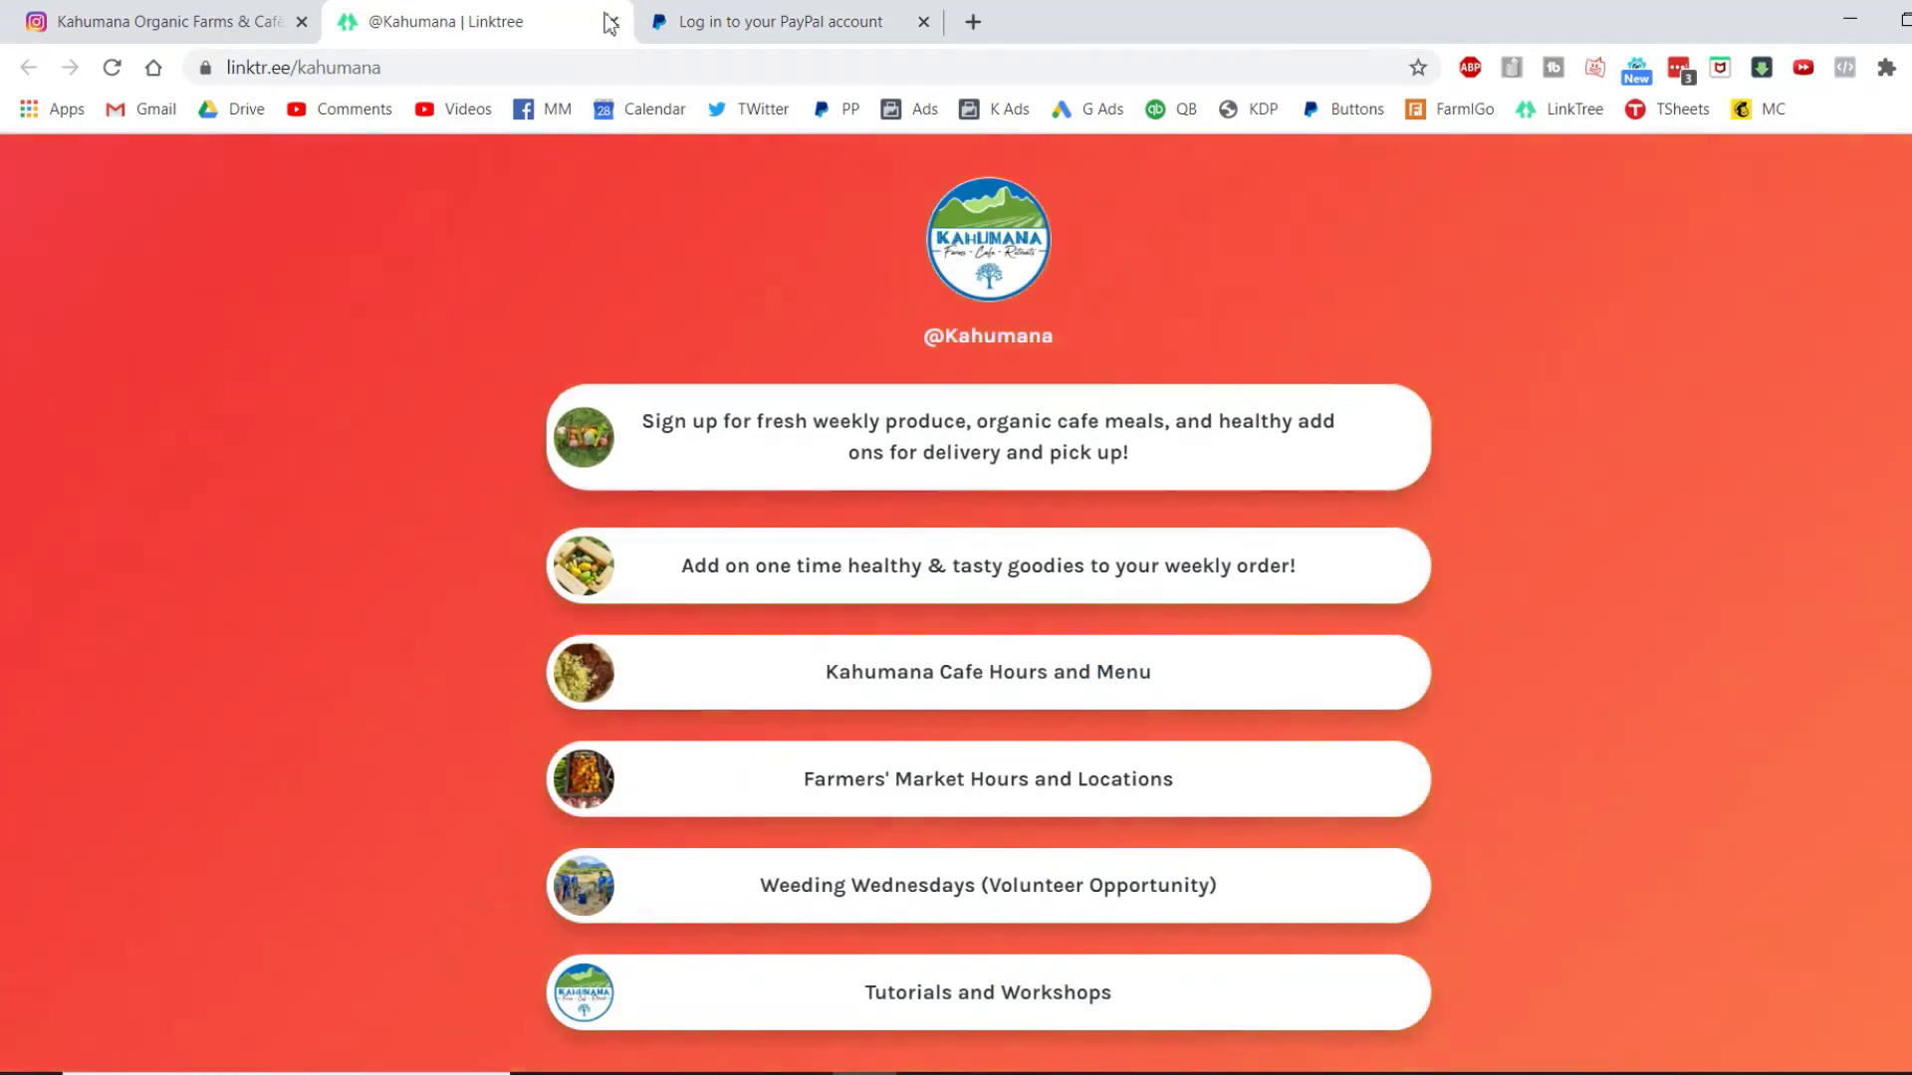
- Flip to the PayPal login tab and back to the Kahumana Linktree page
{"action": "left_click", "coordinate": [683, 18]}
{"action": "left_click", "coordinate": [513, 14]}
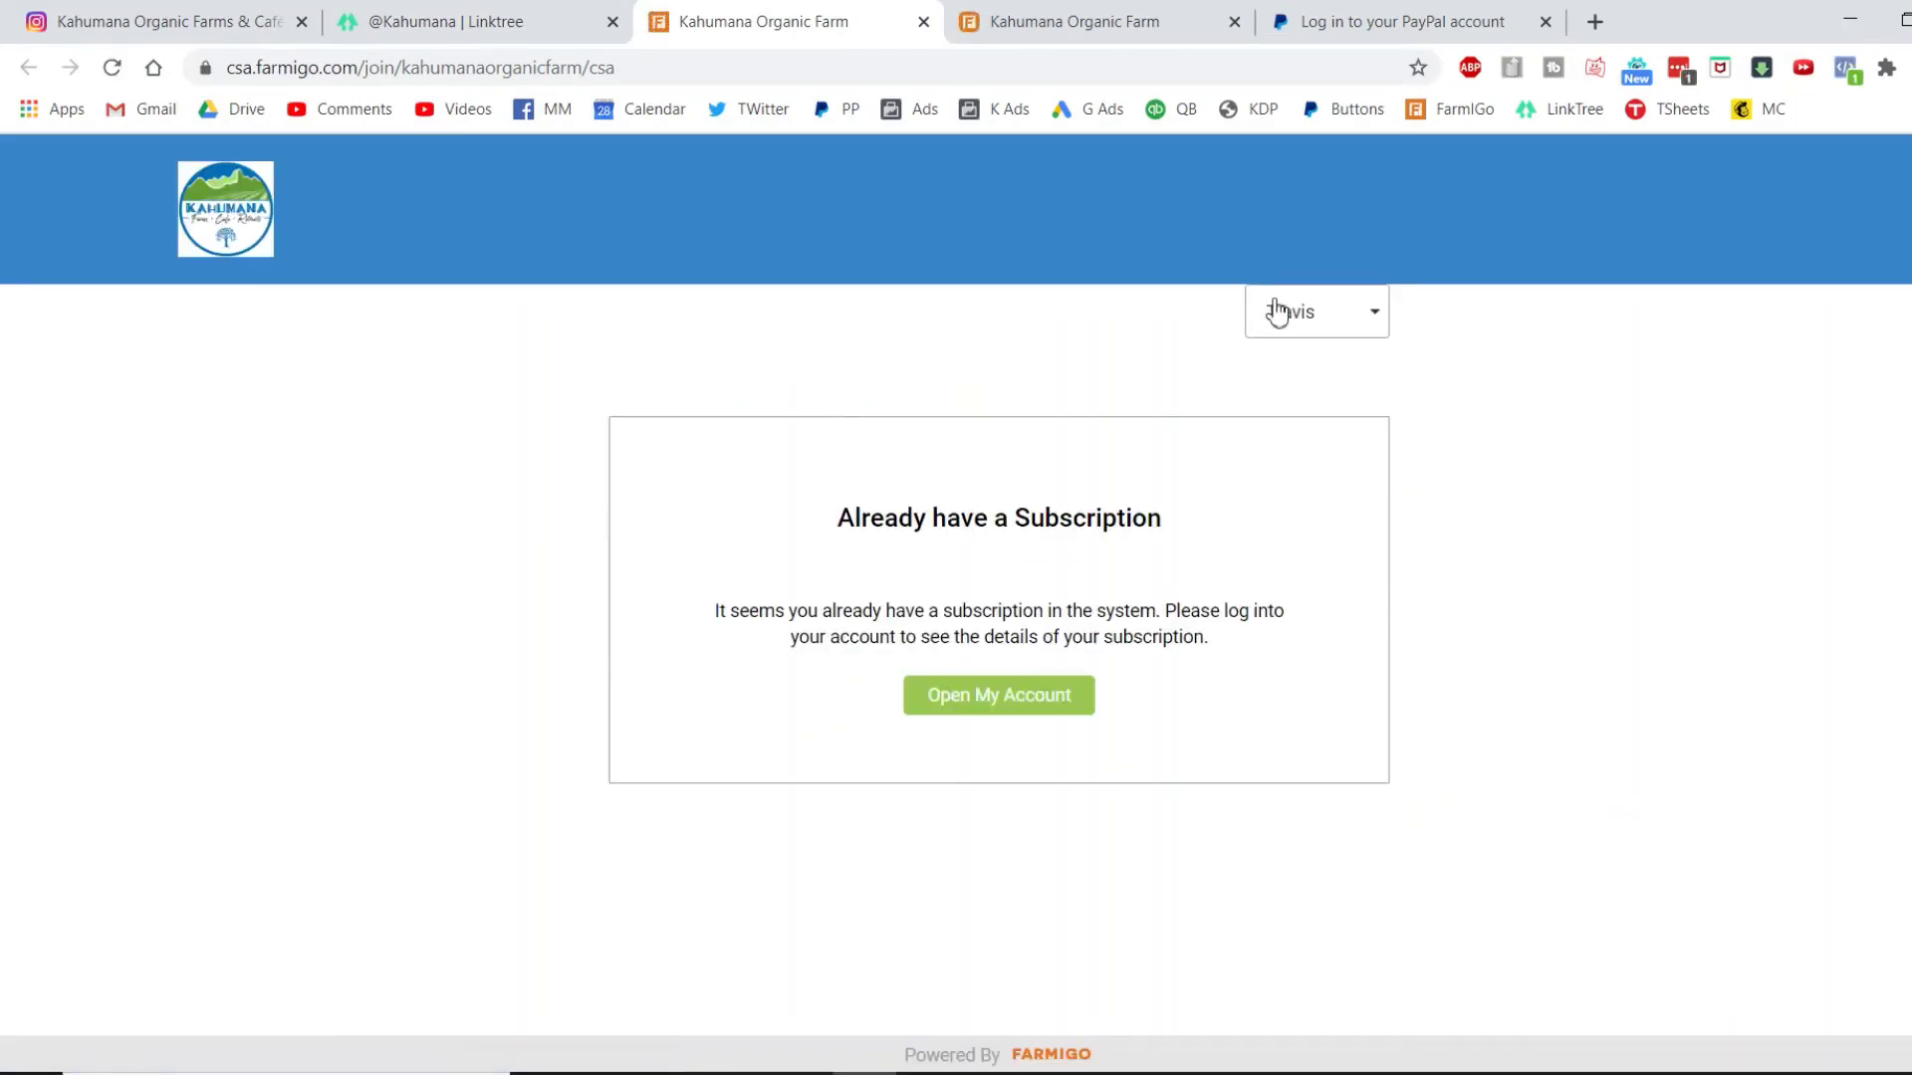
- From My Account, open the farm's Store and show the Kahumana Cafe products
{"action": "left_click", "coordinate": [1274, 312]}
{"action": "left_click", "coordinate": [1323, 355]}
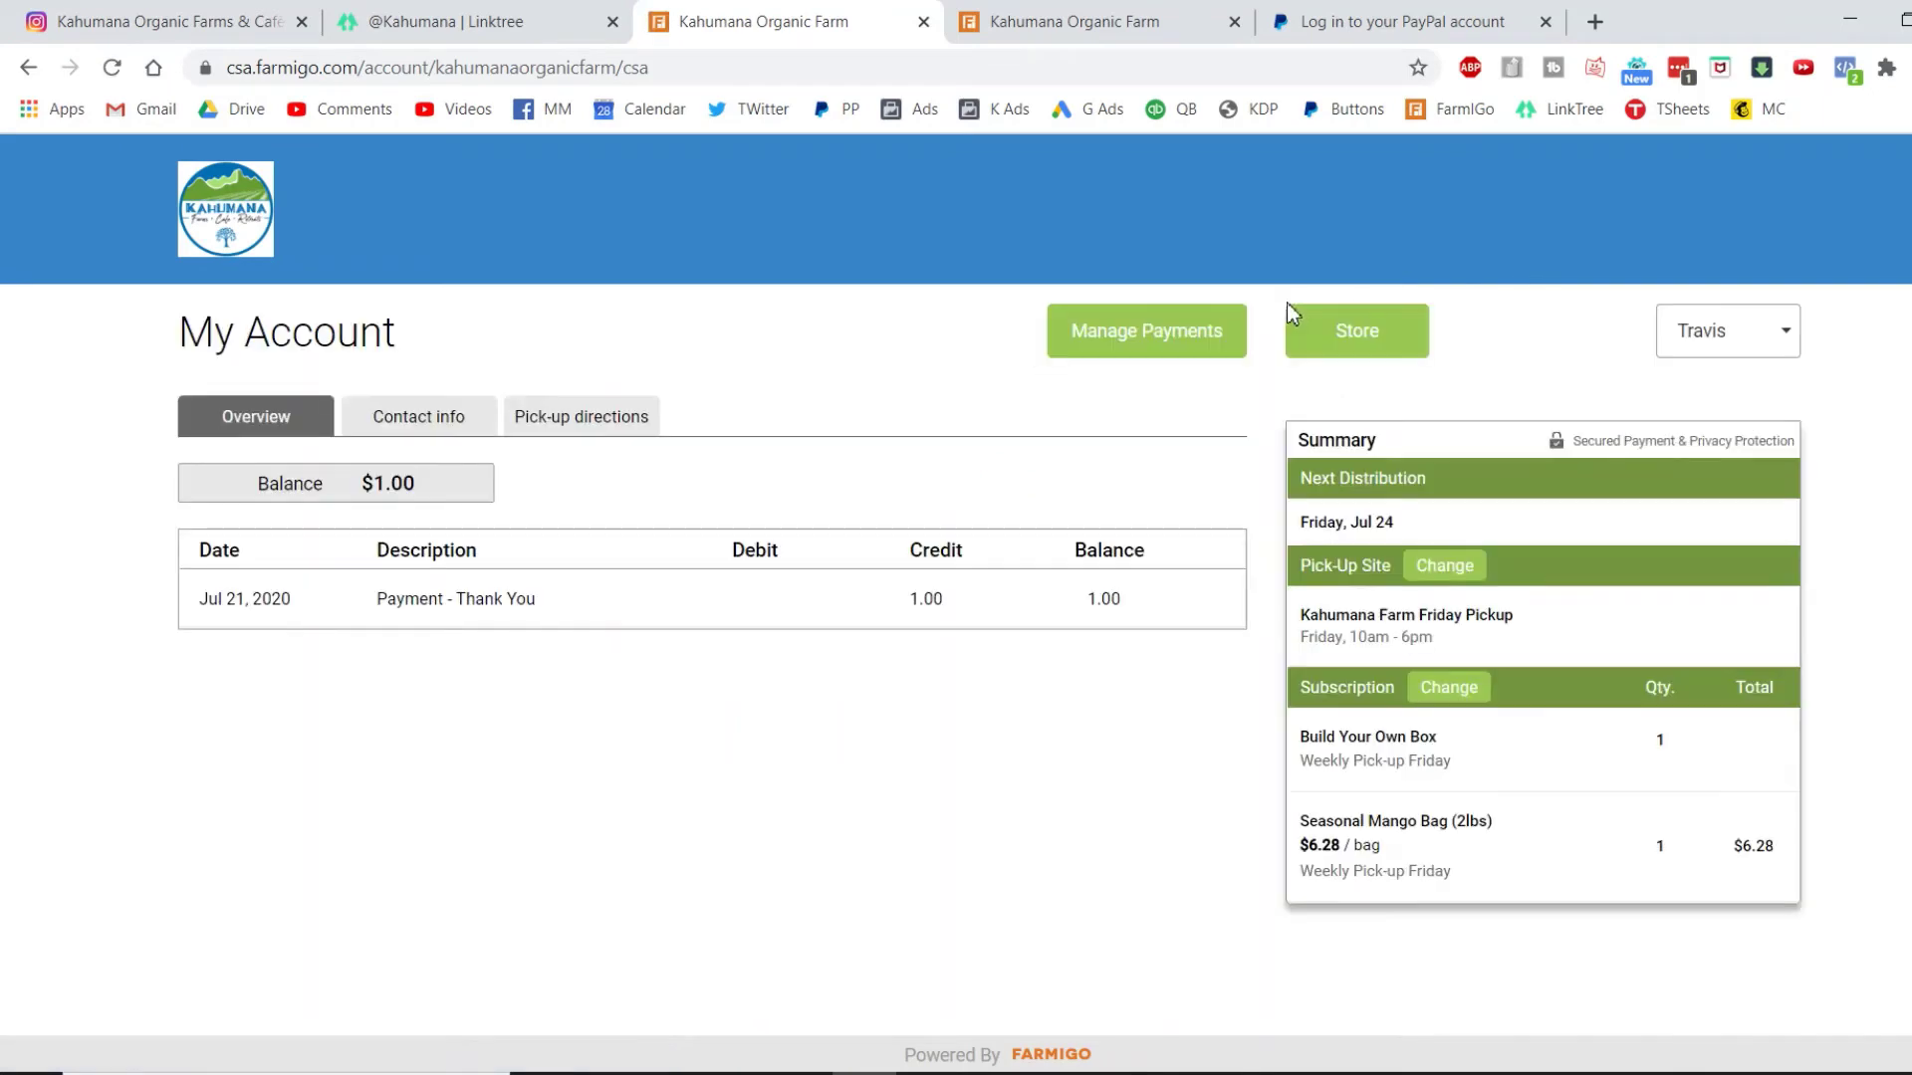
{"action": "left_click", "coordinate": [1369, 338]}
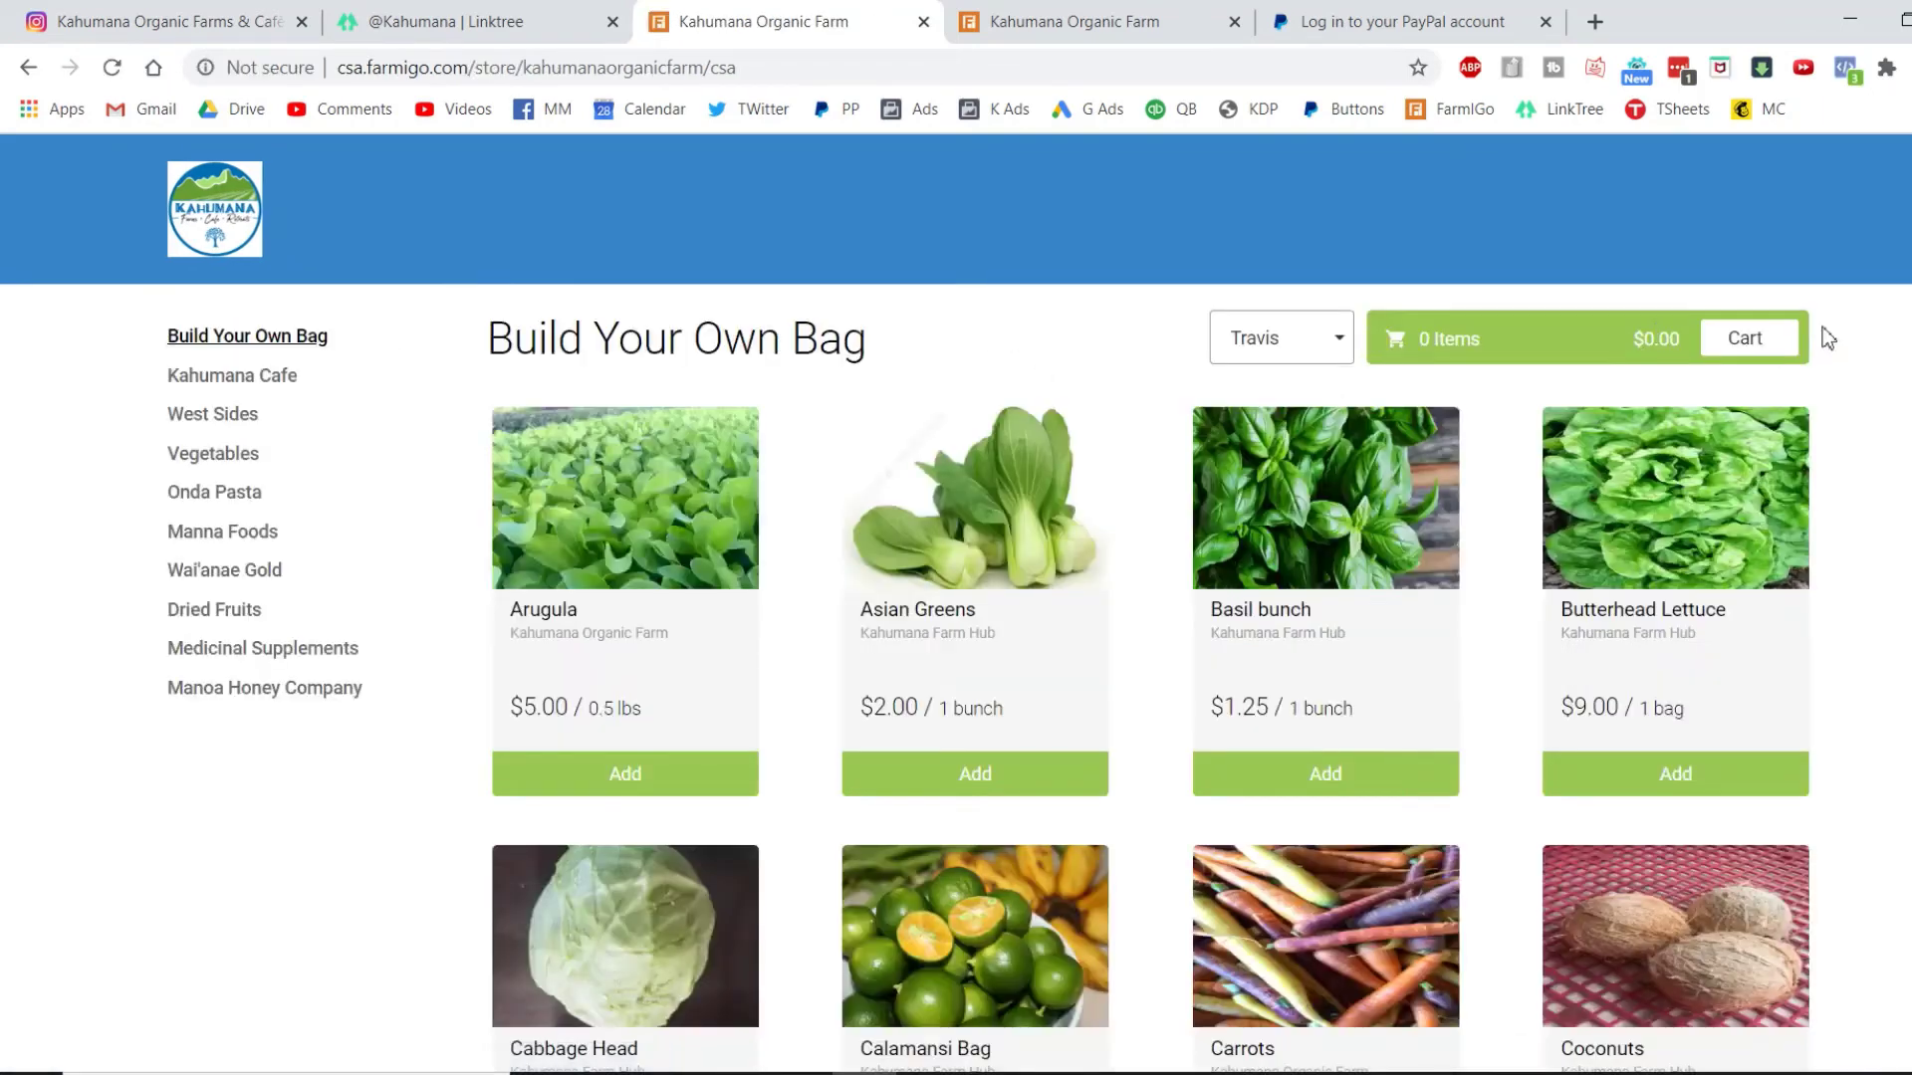
{"action": "scroll", "coordinate": [955, 603], "scroll_direction": "down", "scroll_amount": 1}
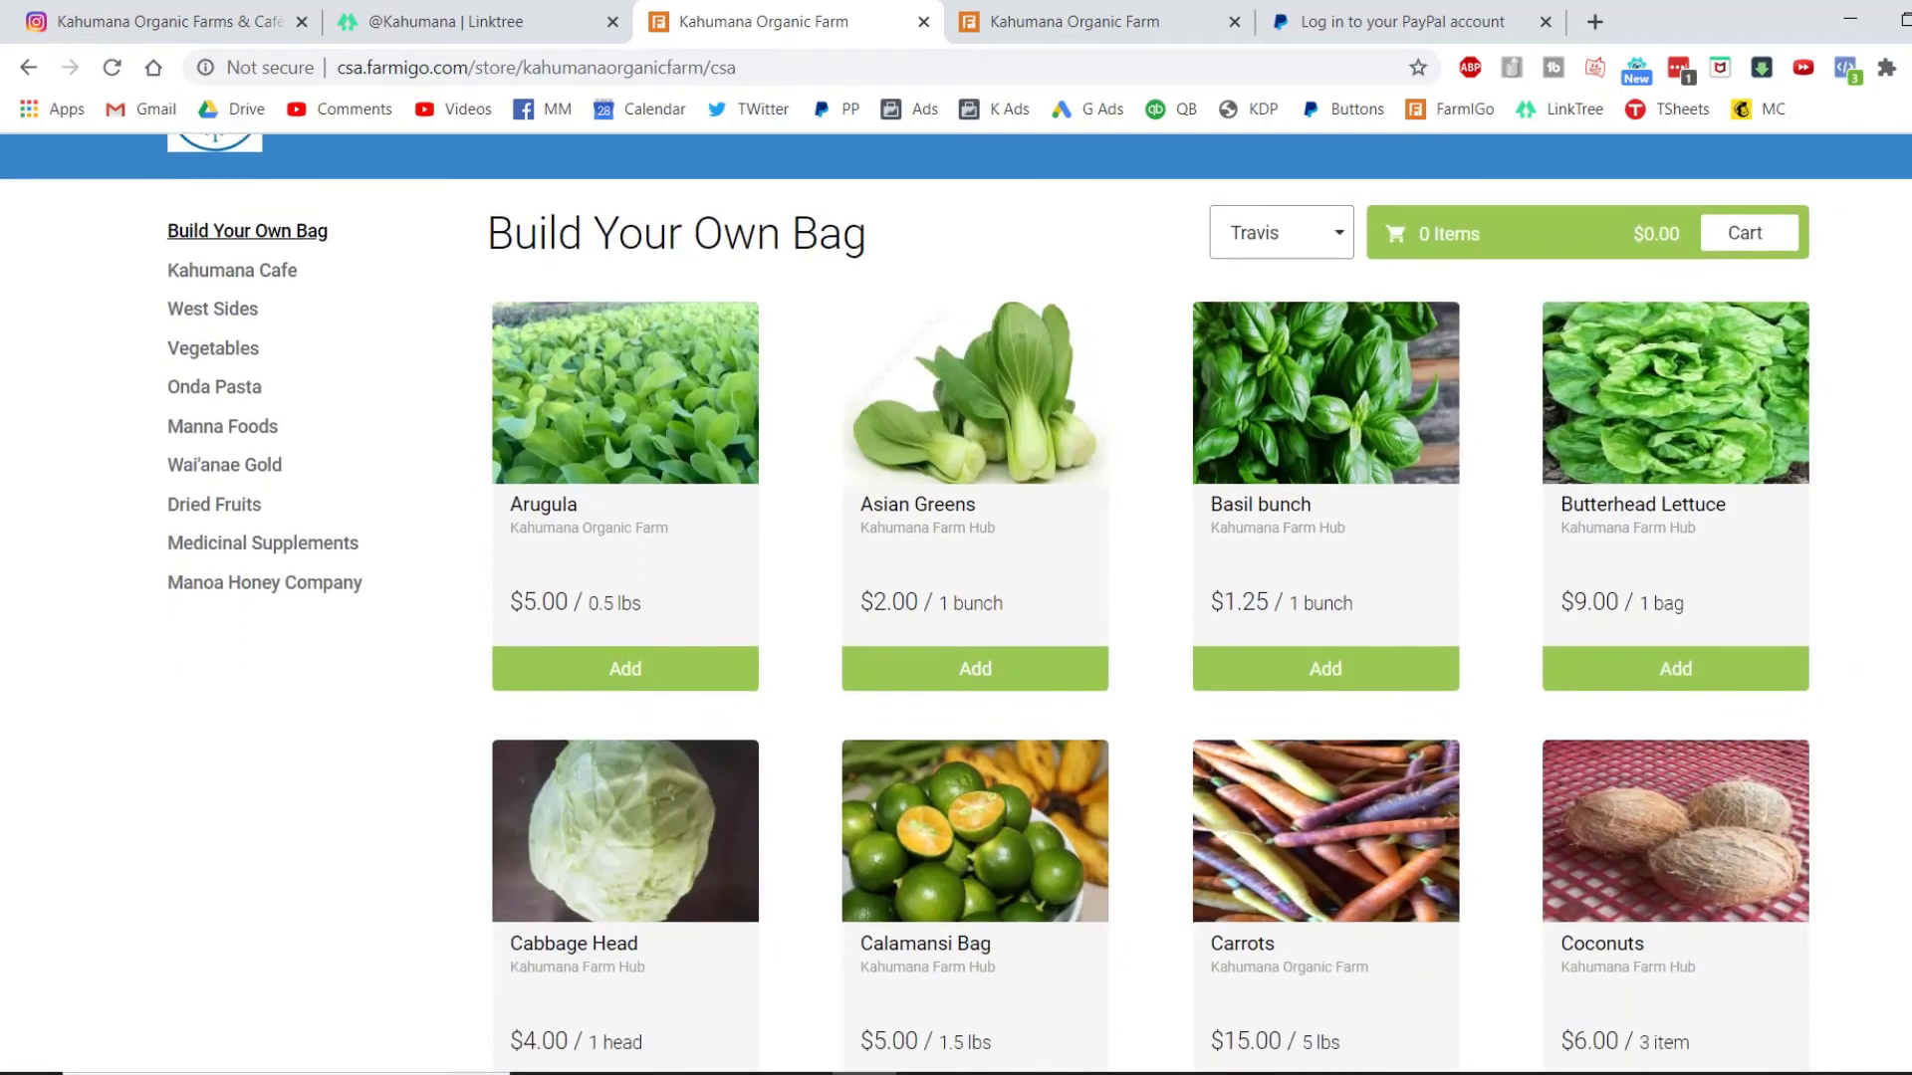
{"action": "scroll", "coordinate": [899, 328], "scroll_direction": "down", "scroll_amount": 1}
{"action": "scroll", "coordinate": [899, 329], "scroll_direction": "up", "scroll_amount": 2}
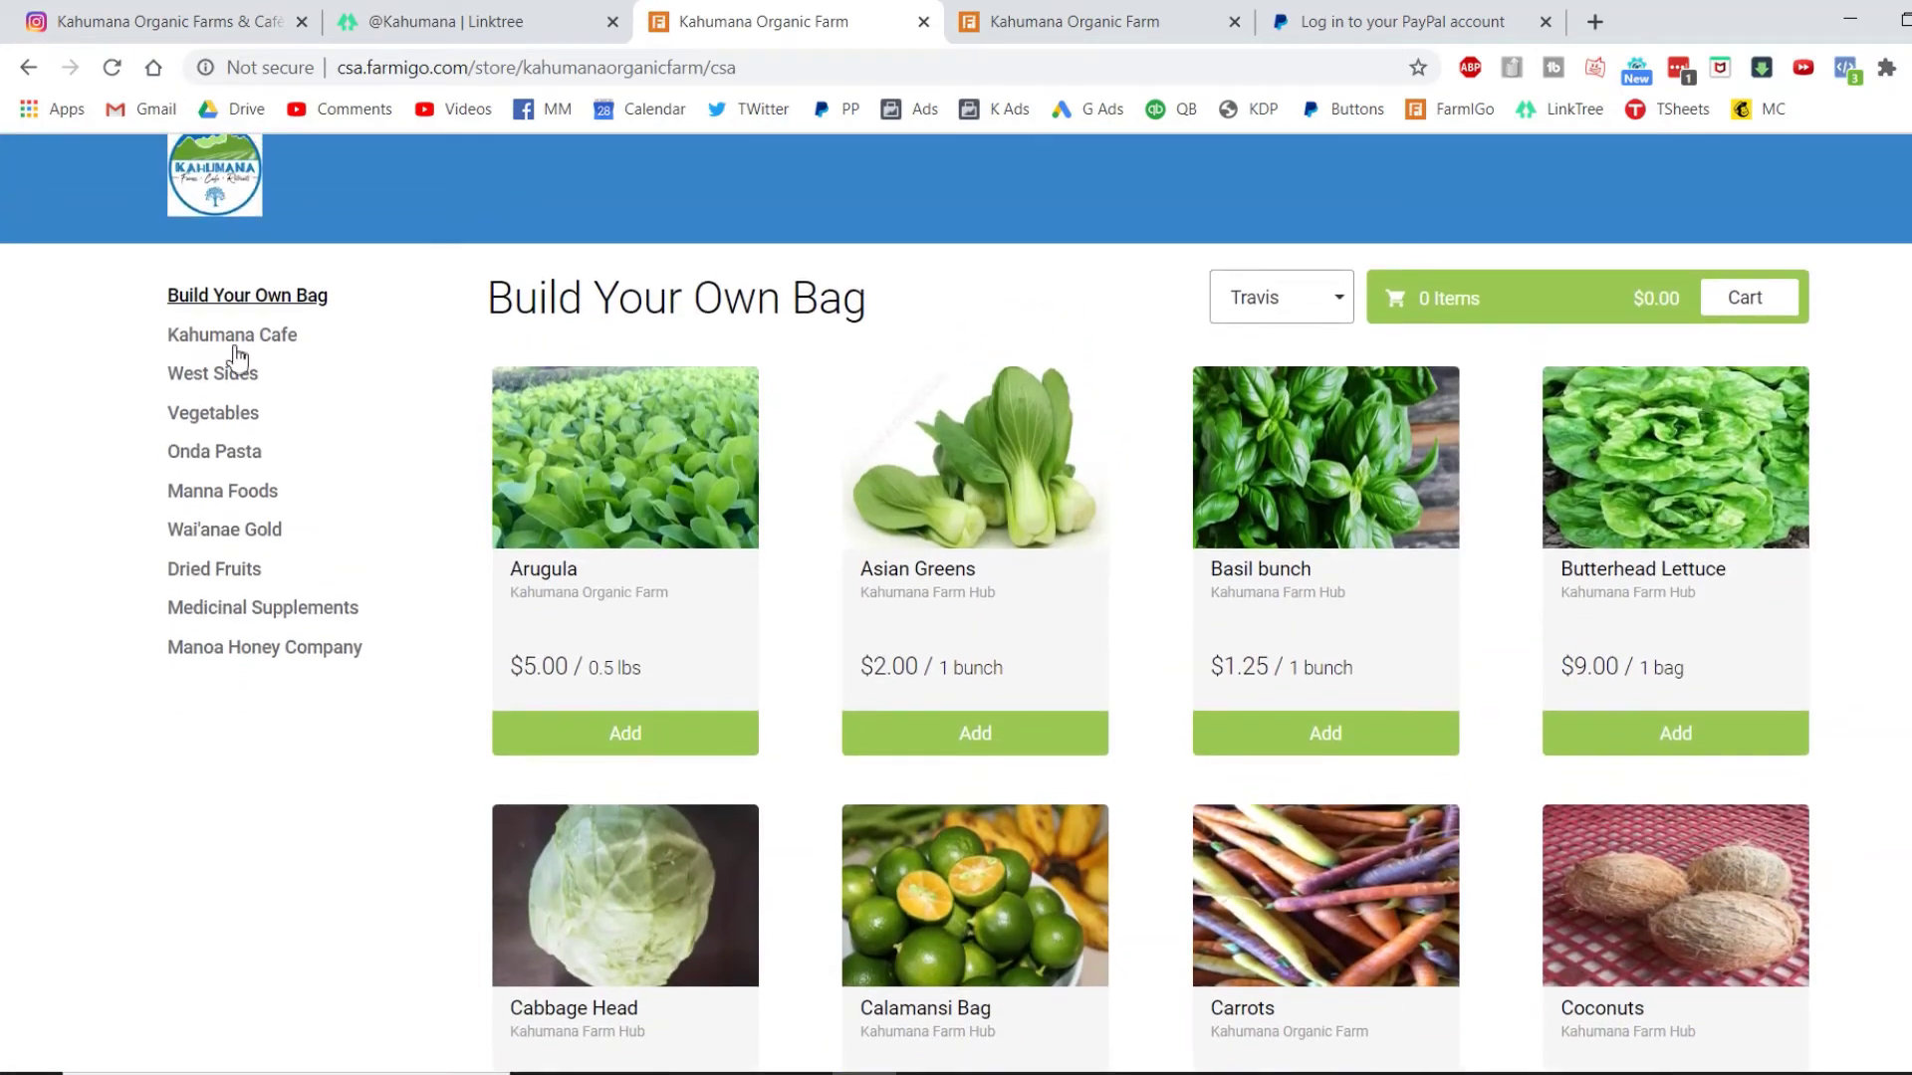
{"action": "left_click", "coordinate": [234, 341]}
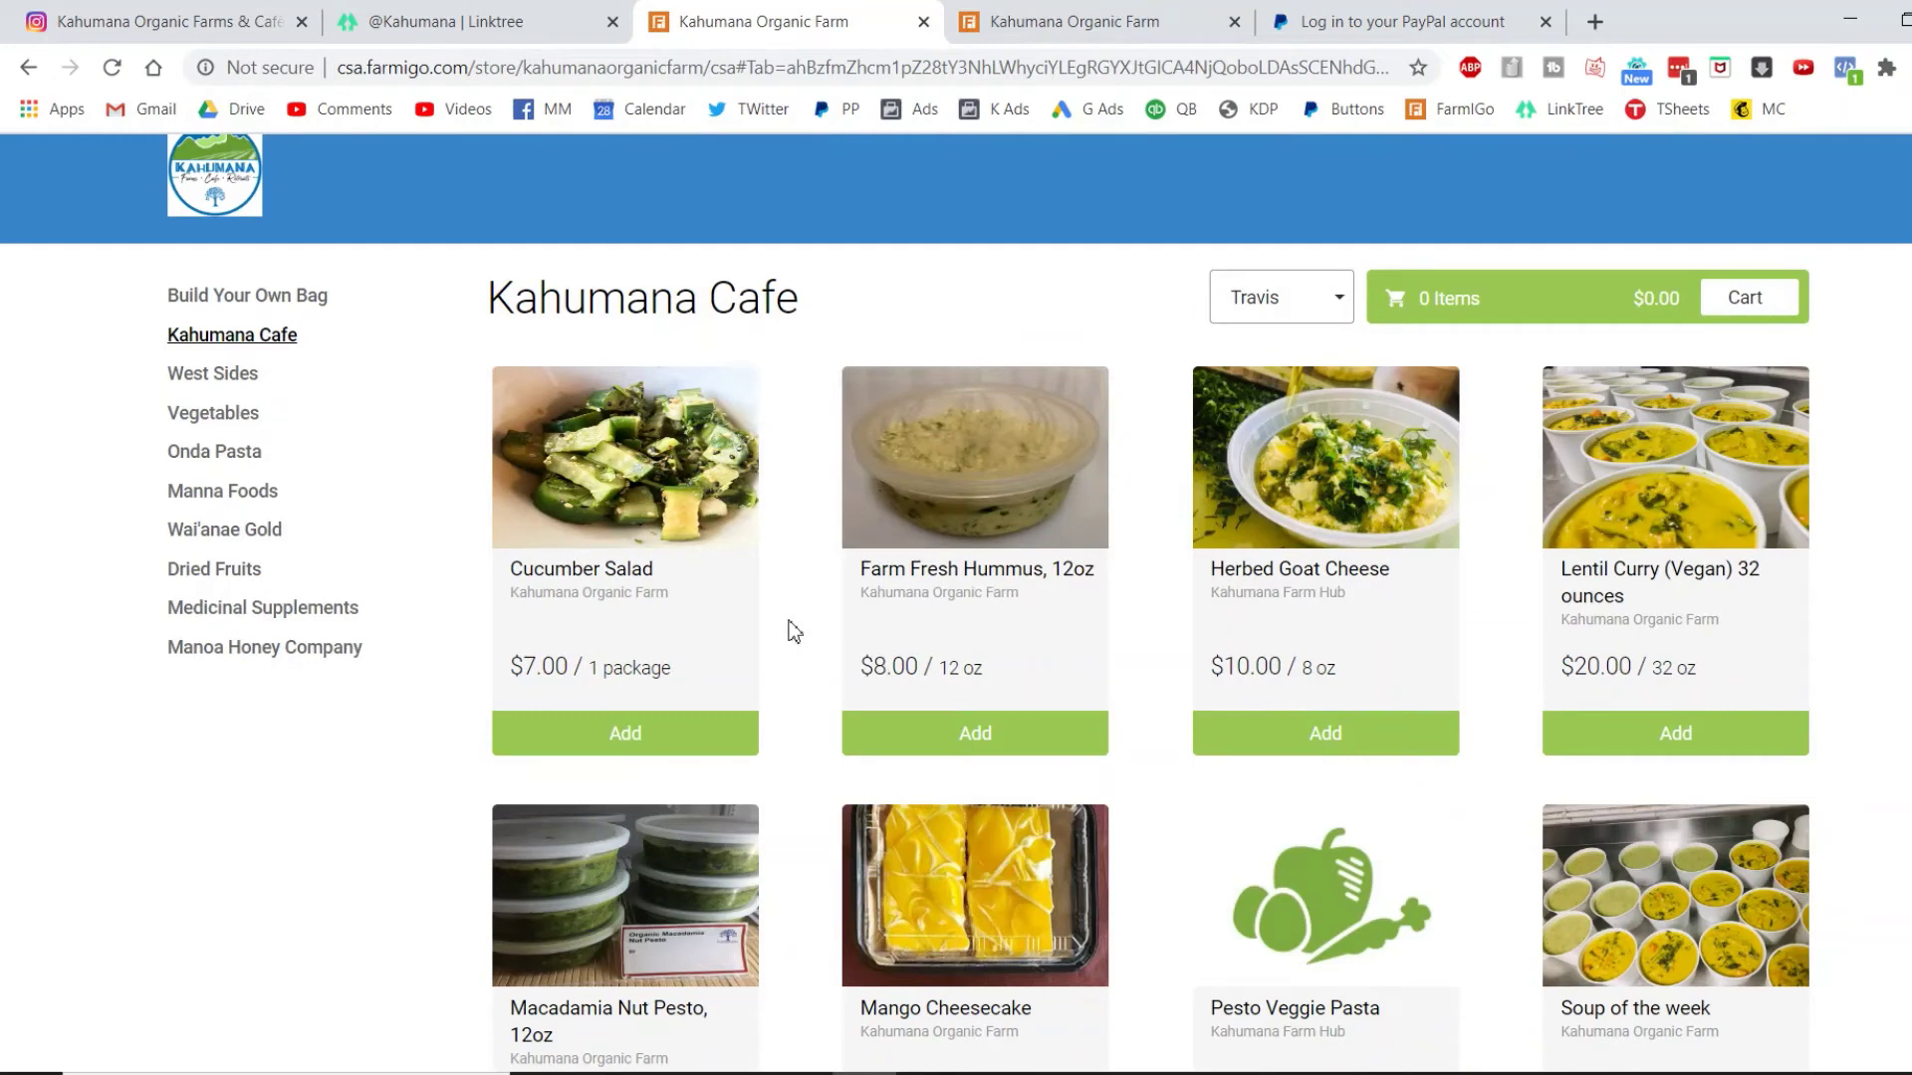
- Browse West Sides, Onda Pasta, Manna Foods, Wai'anae Gold and Manoa Honey, then return to Build Your Own Bag
{"action": "left_click", "coordinate": [207, 376]}
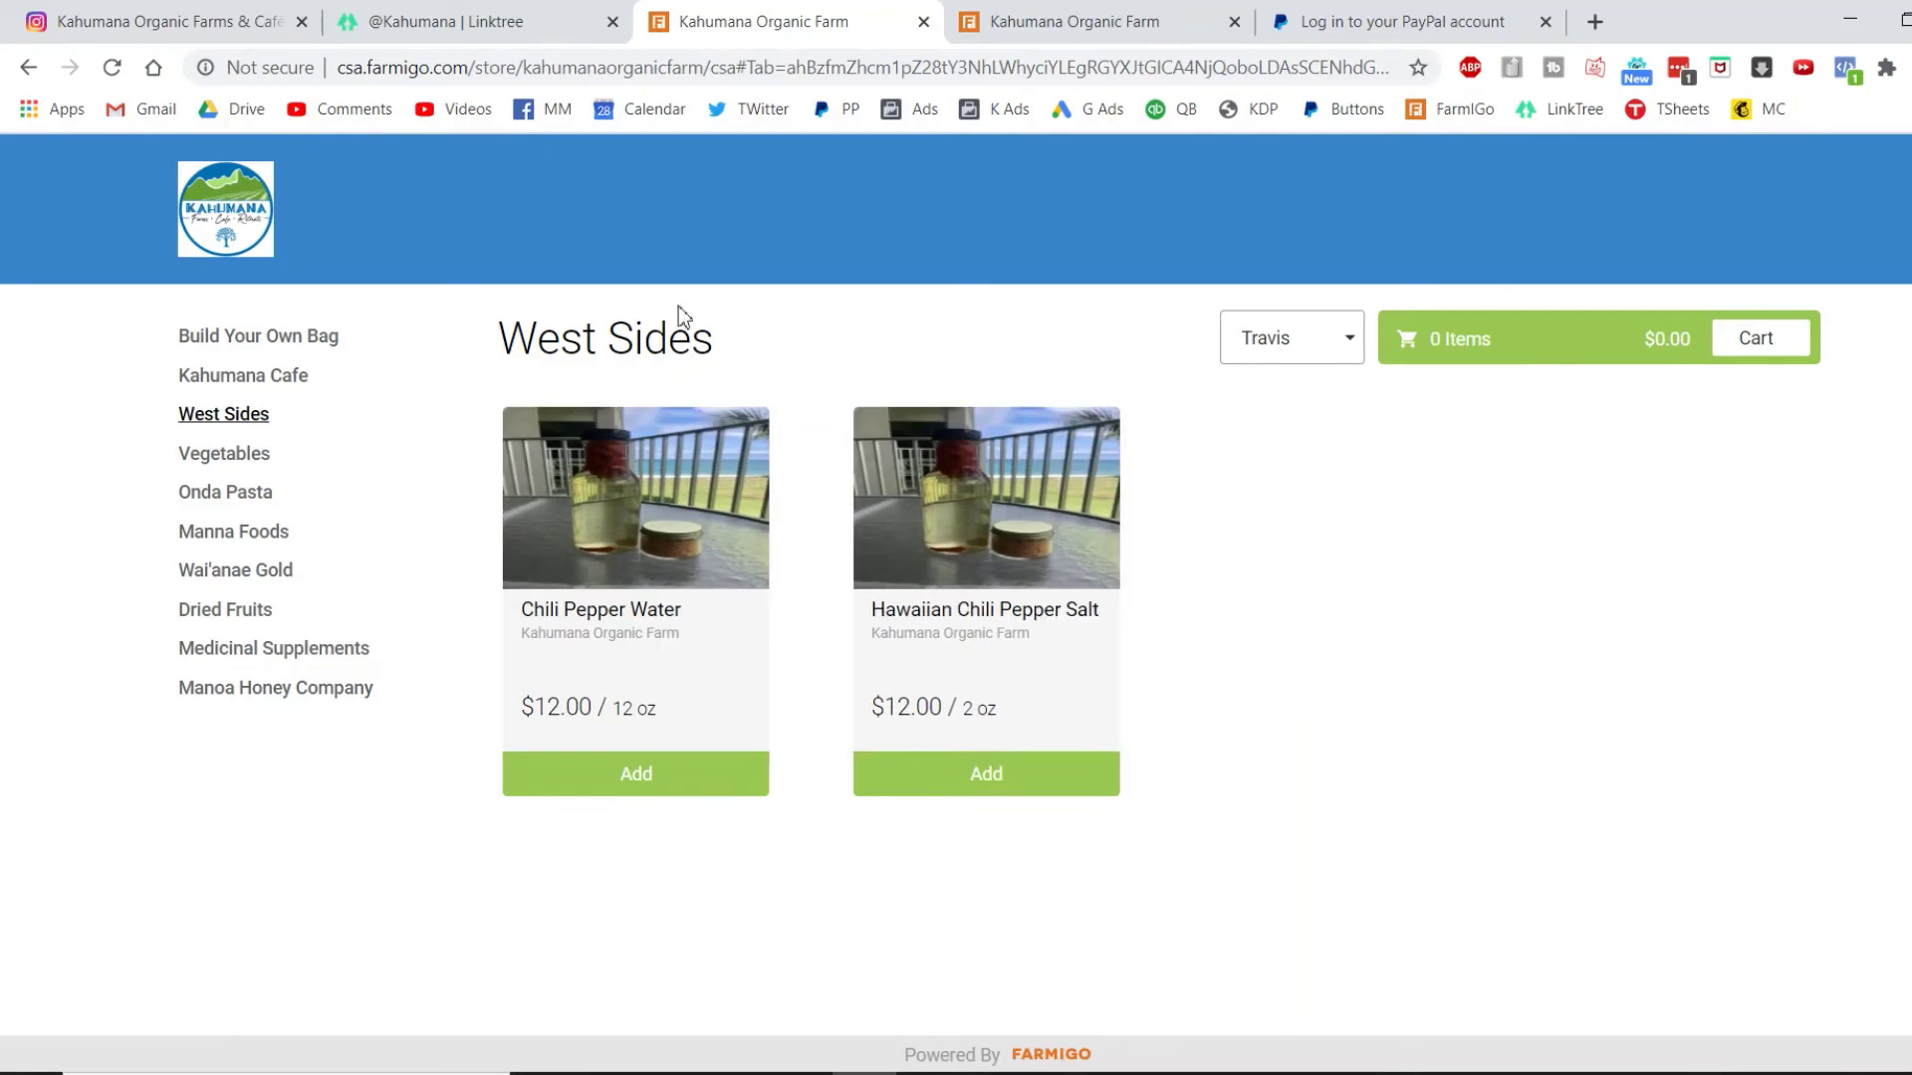
{"action": "left_click", "coordinate": [255, 501]}
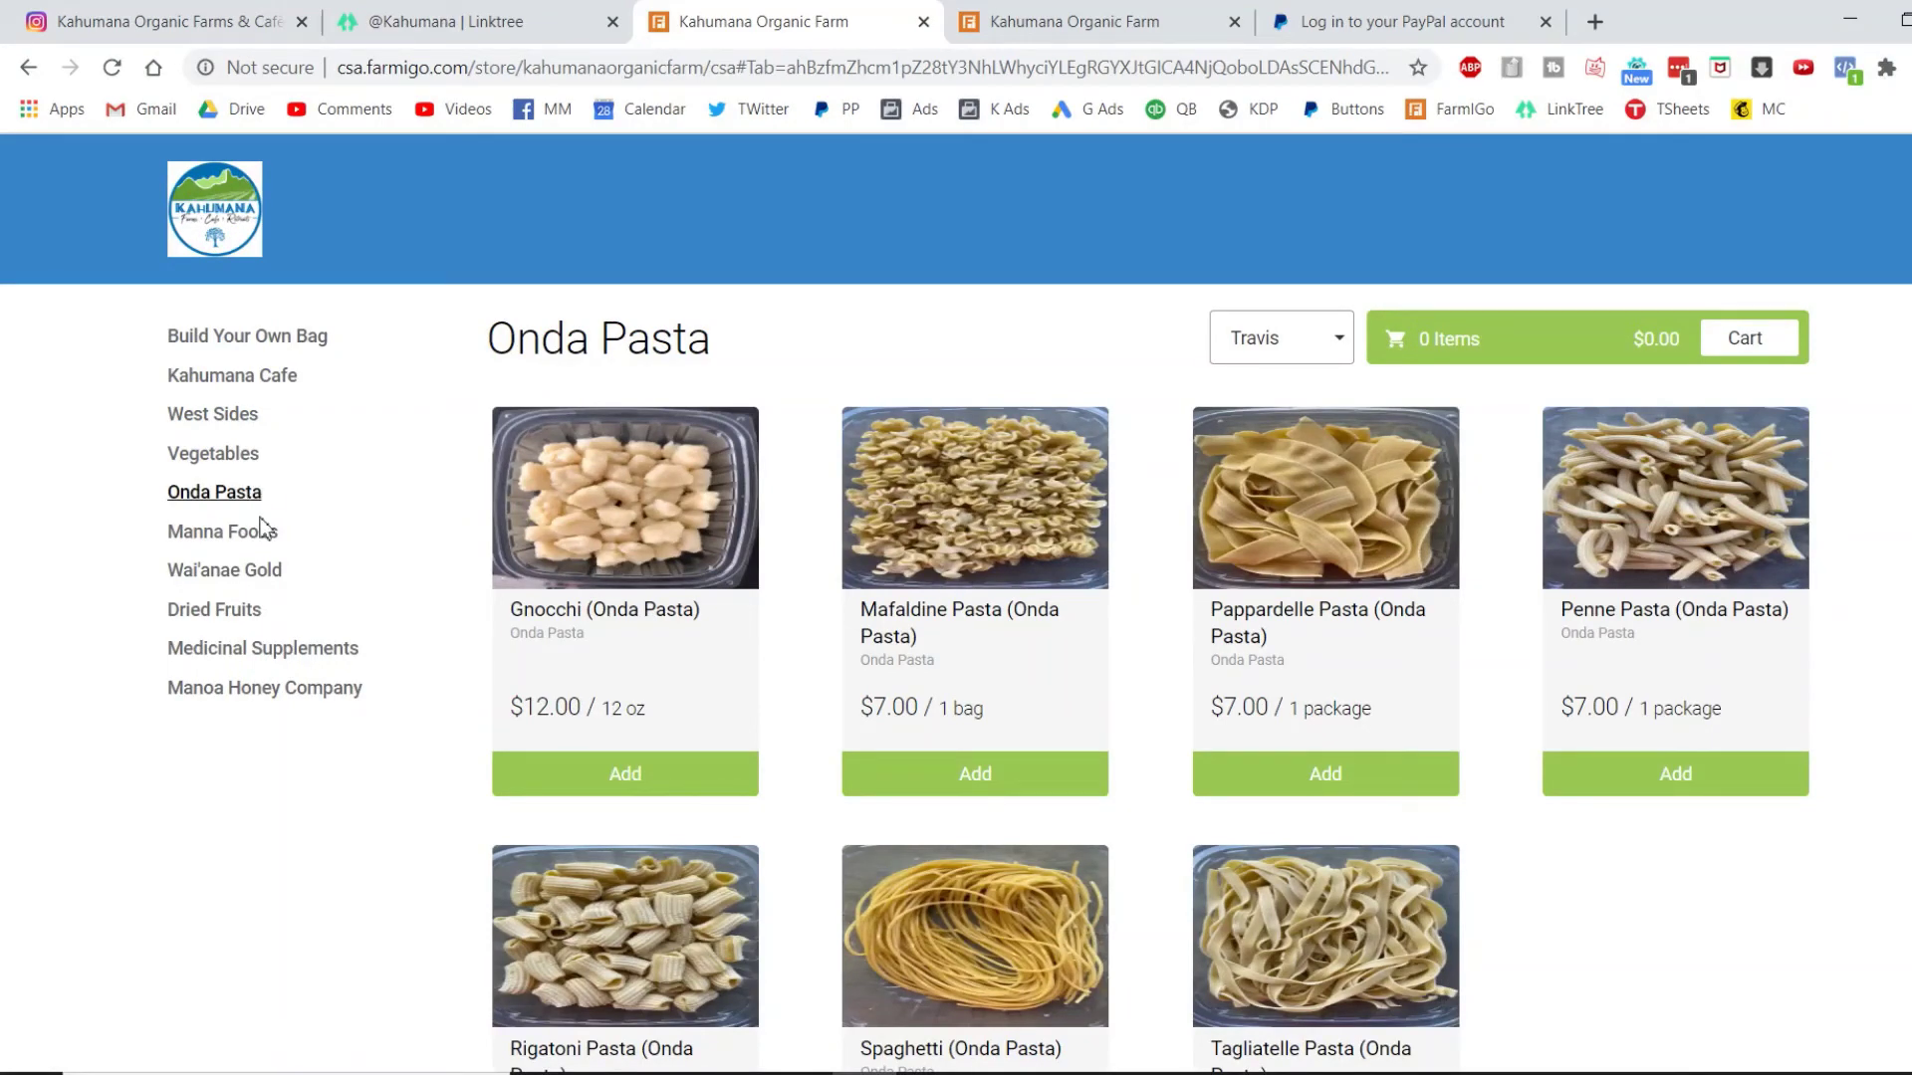
{"action": "left_click", "coordinate": [261, 538]}
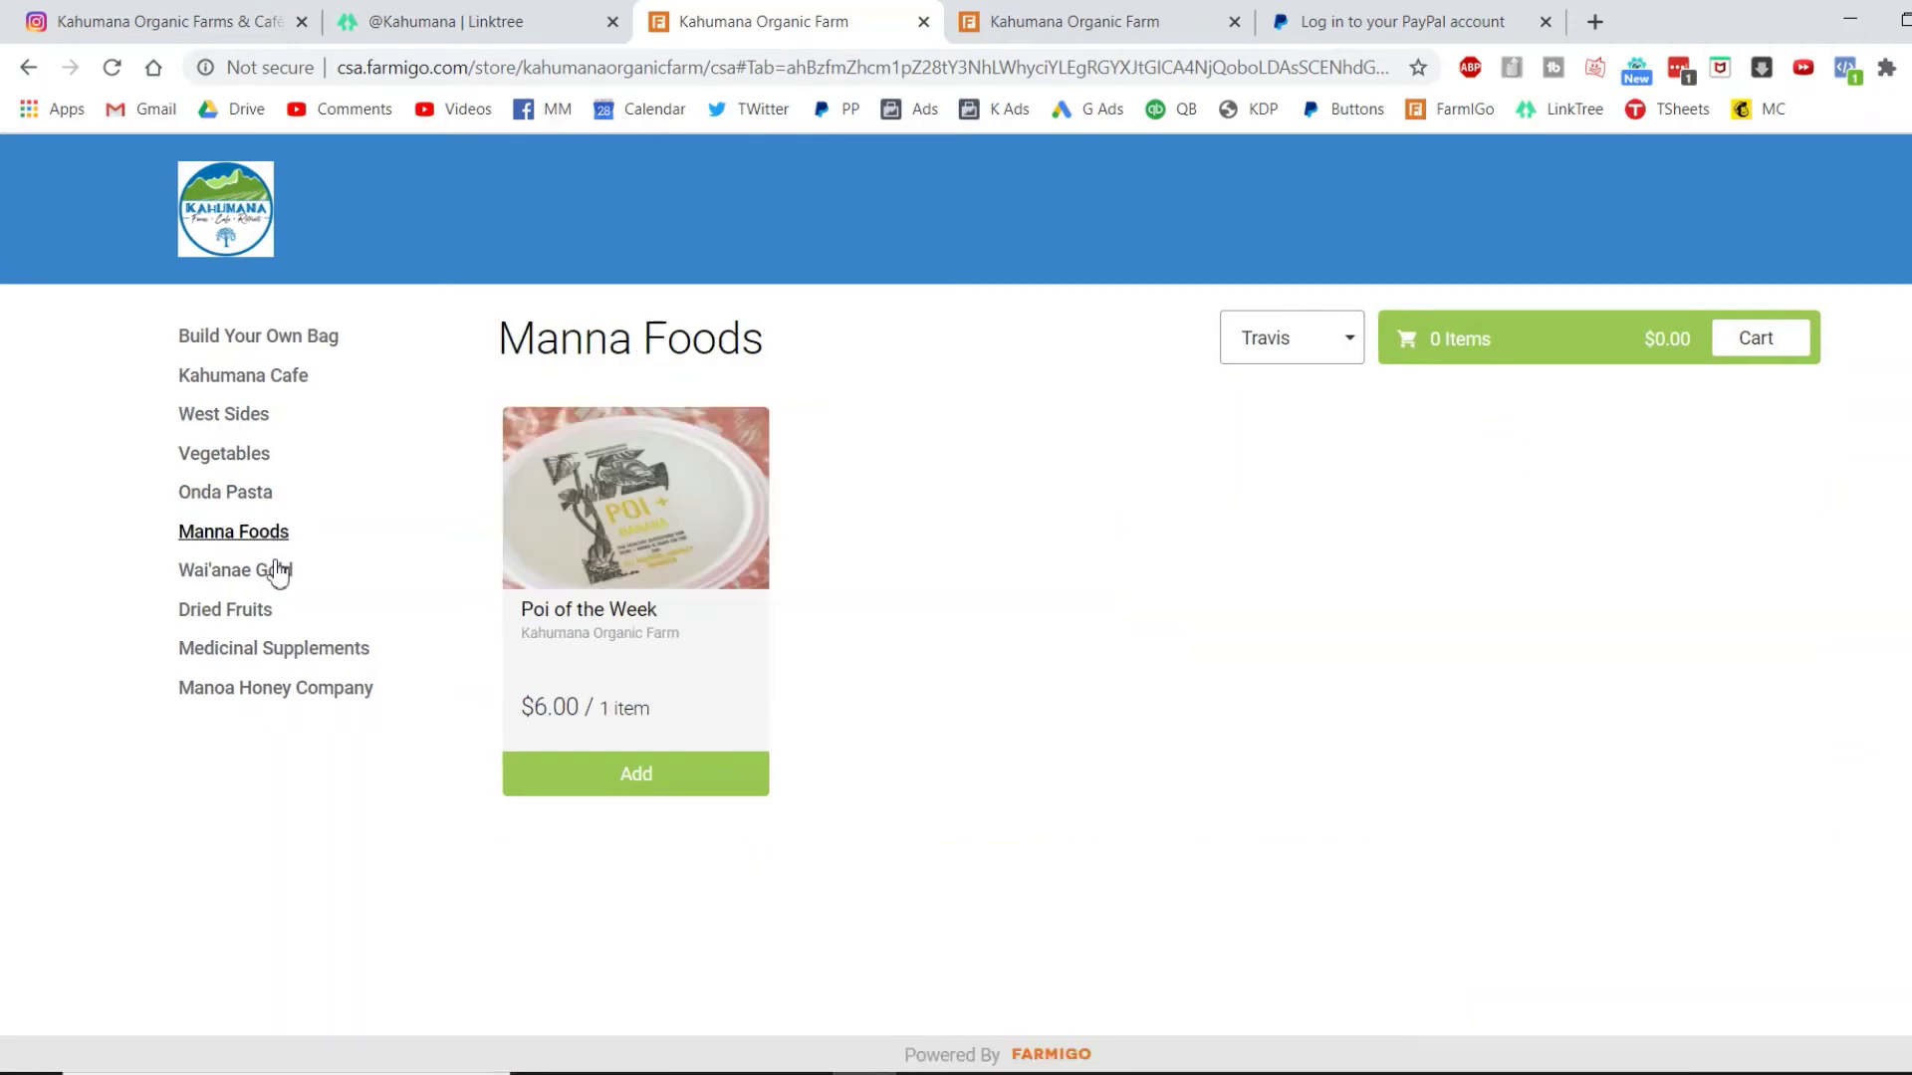
{"action": "left_click", "coordinate": [281, 571]}
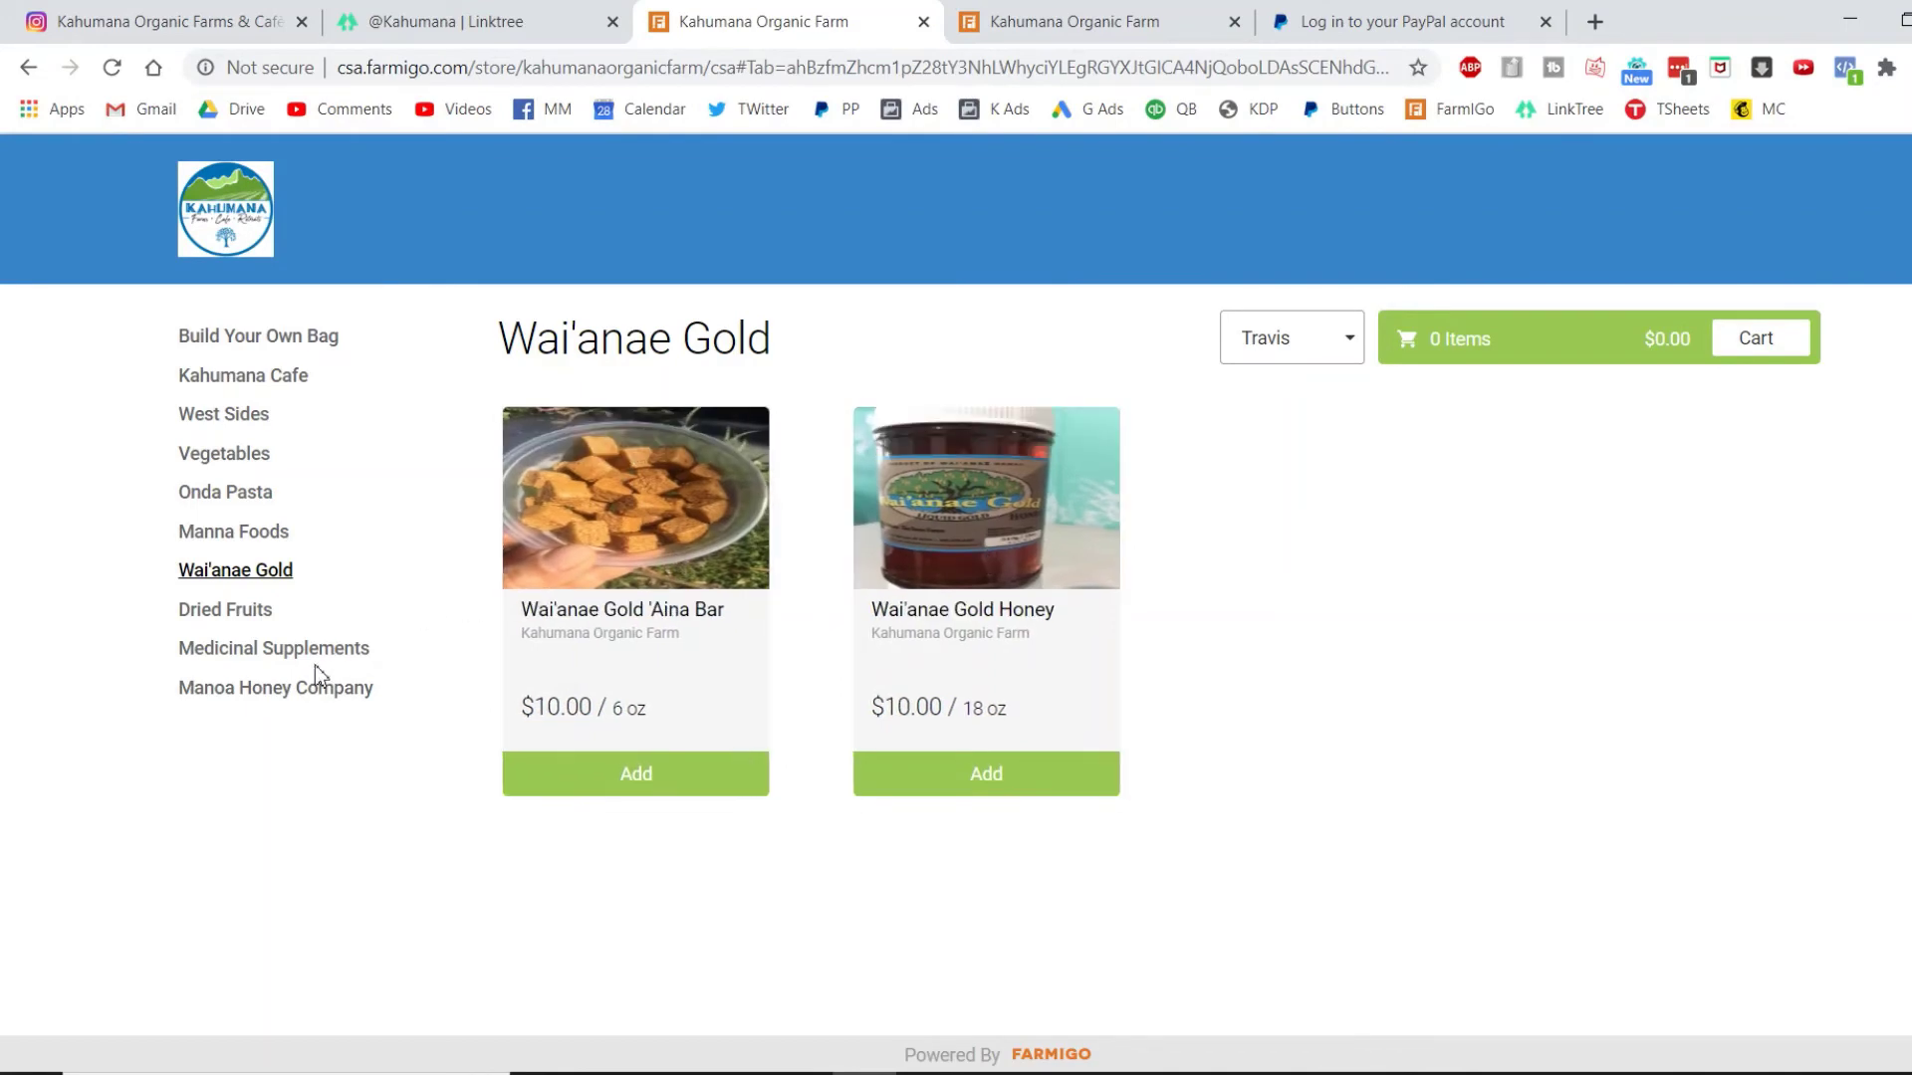
{"action": "left_click", "coordinate": [308, 690]}
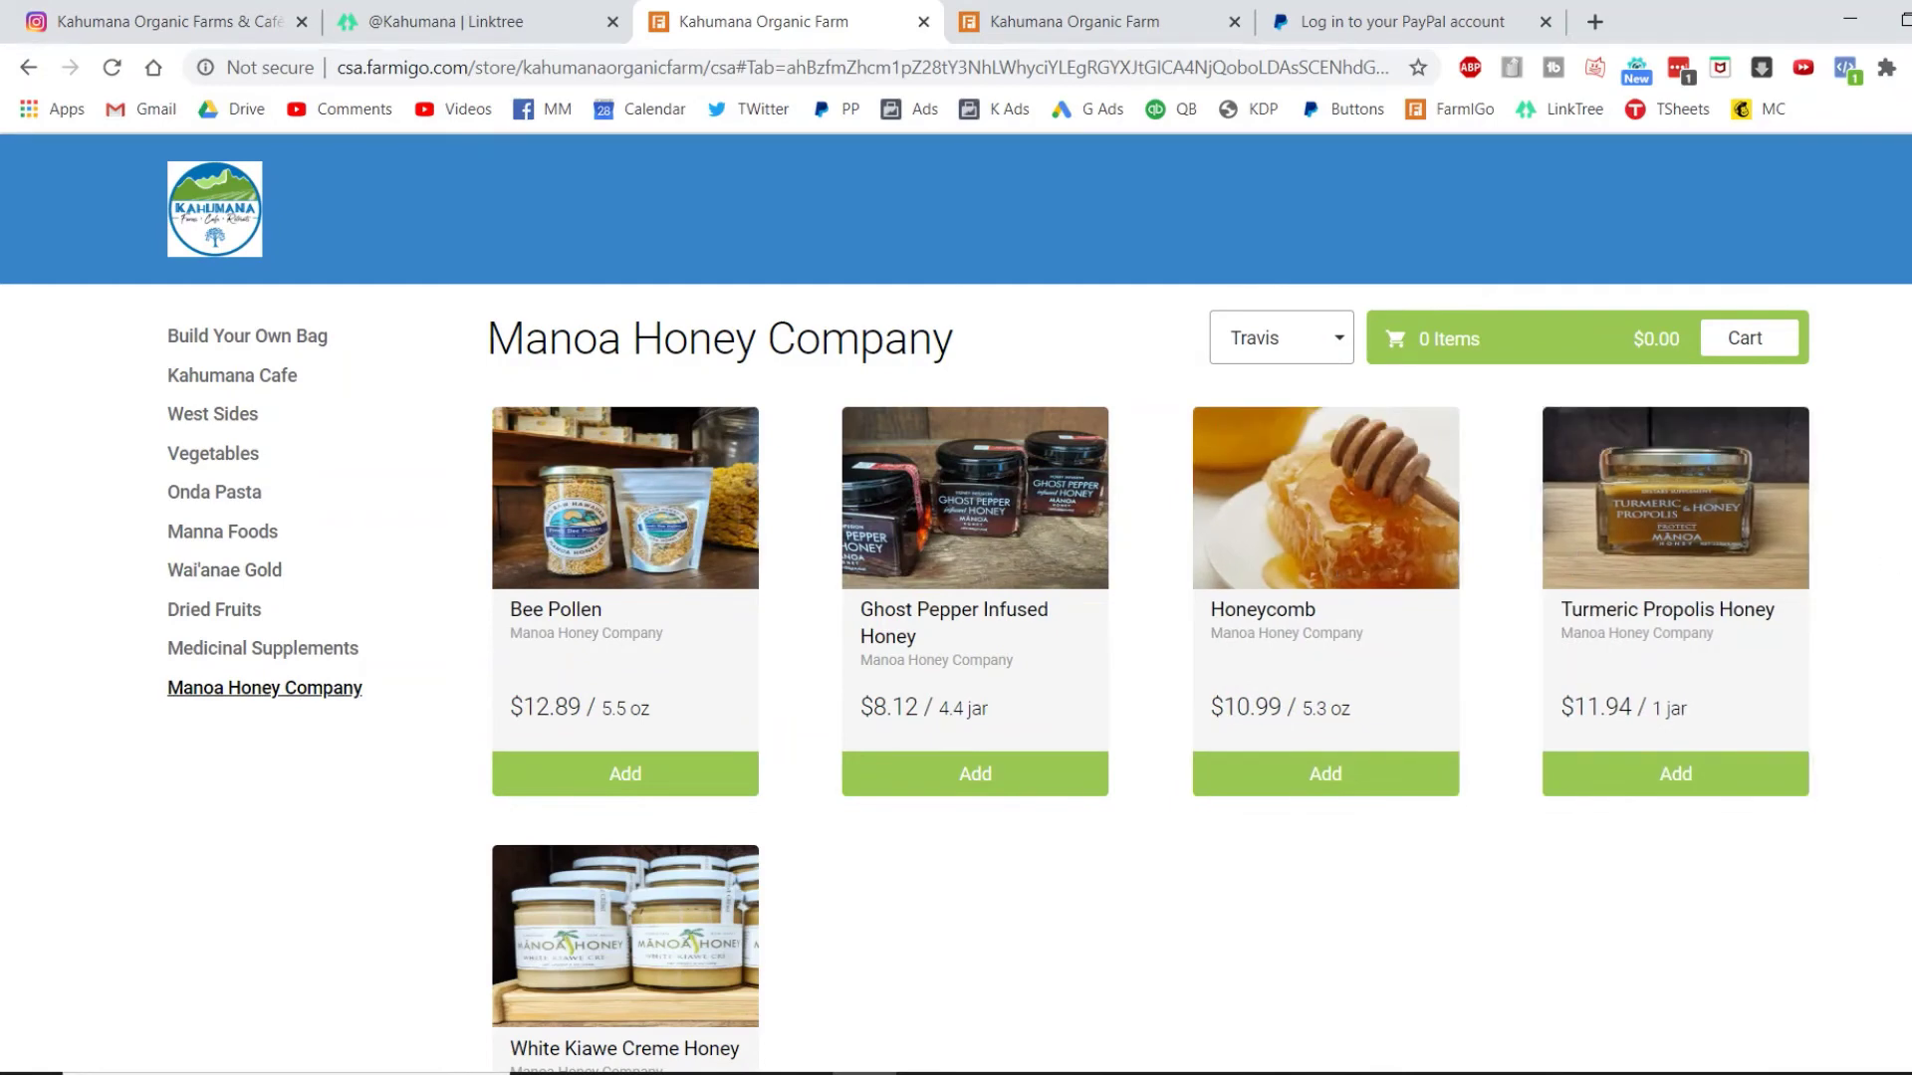
{"action": "scroll", "coordinate": [1892, 559], "scroll_direction": "down", "scroll_amount": 1}
{"action": "scroll", "coordinate": [956, 602], "scroll_direction": "up", "scroll_amount": 1}
{"action": "left_click", "coordinate": [310, 343]}
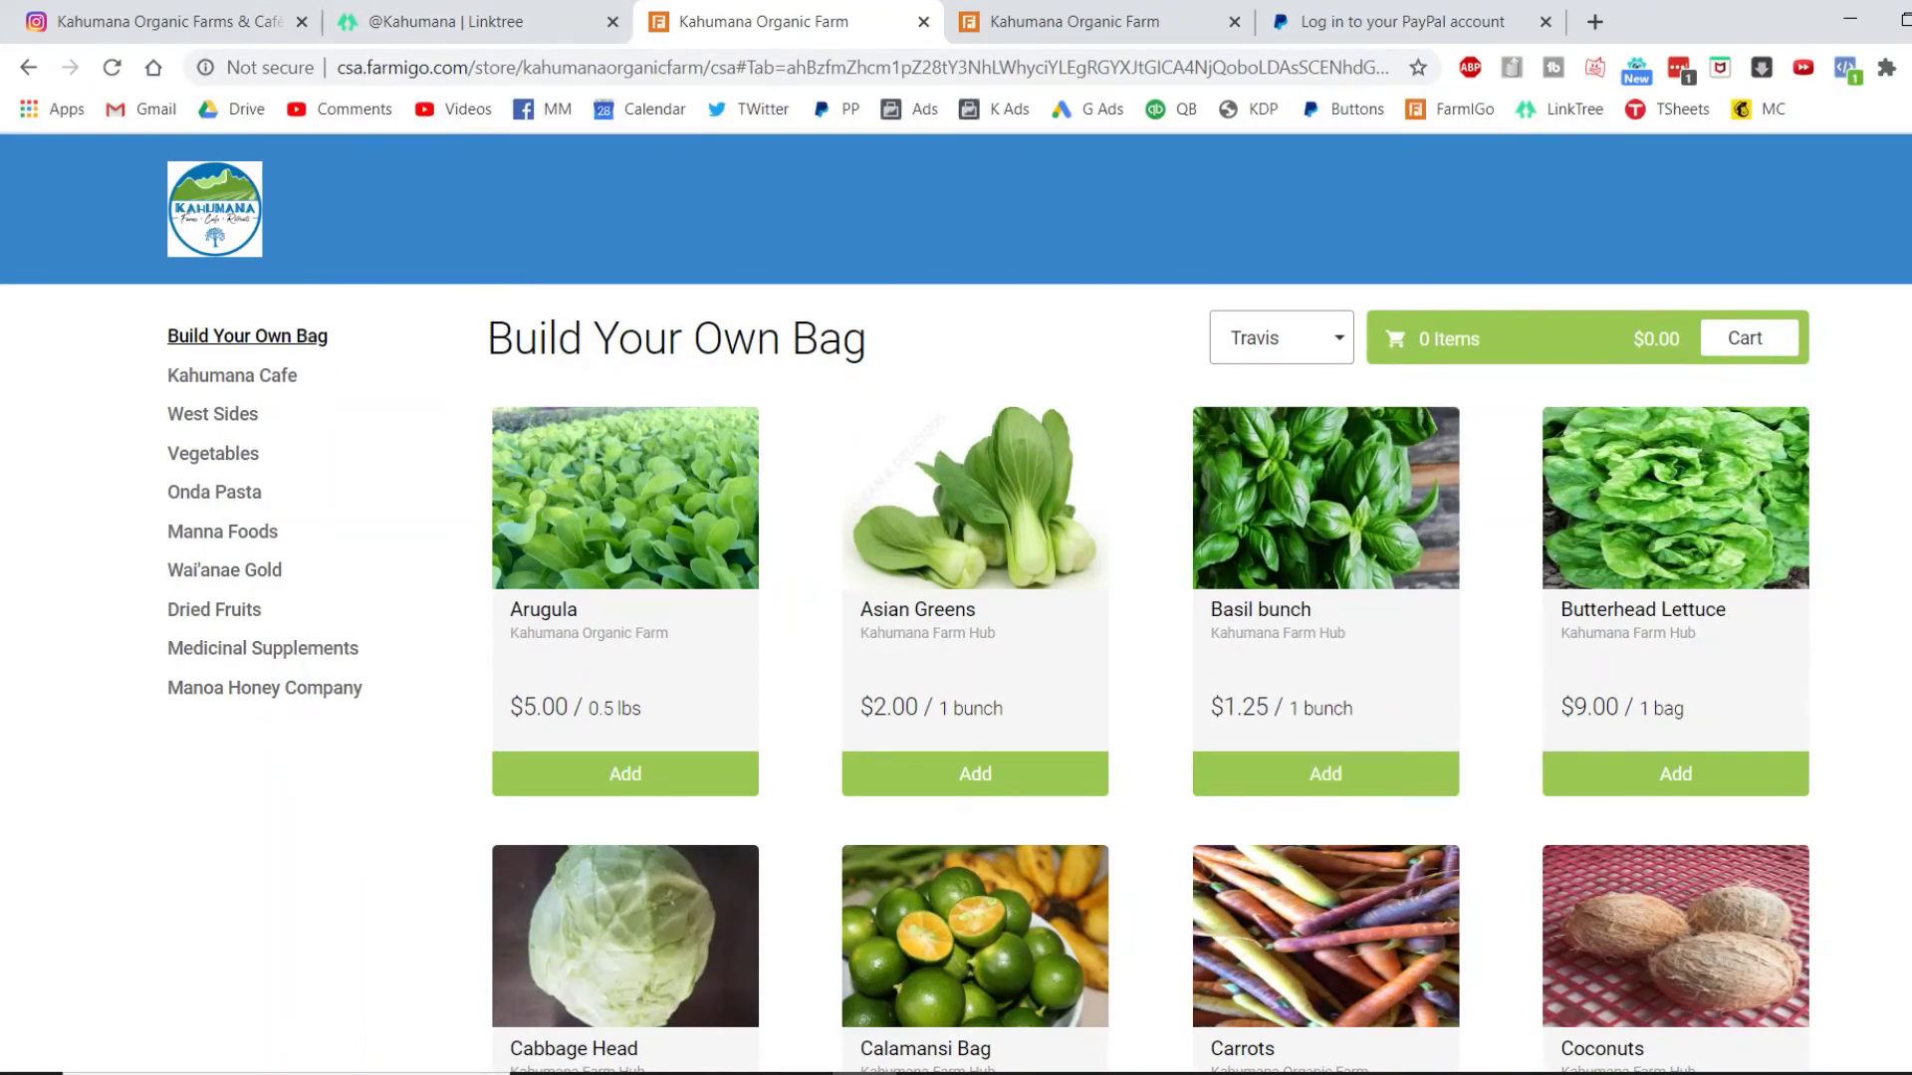
- Add Basil bunch to the cart and set its quantity to 5
{"action": "scroll", "coordinate": [956, 603], "scroll_direction": "down", "scroll_amount": 4}
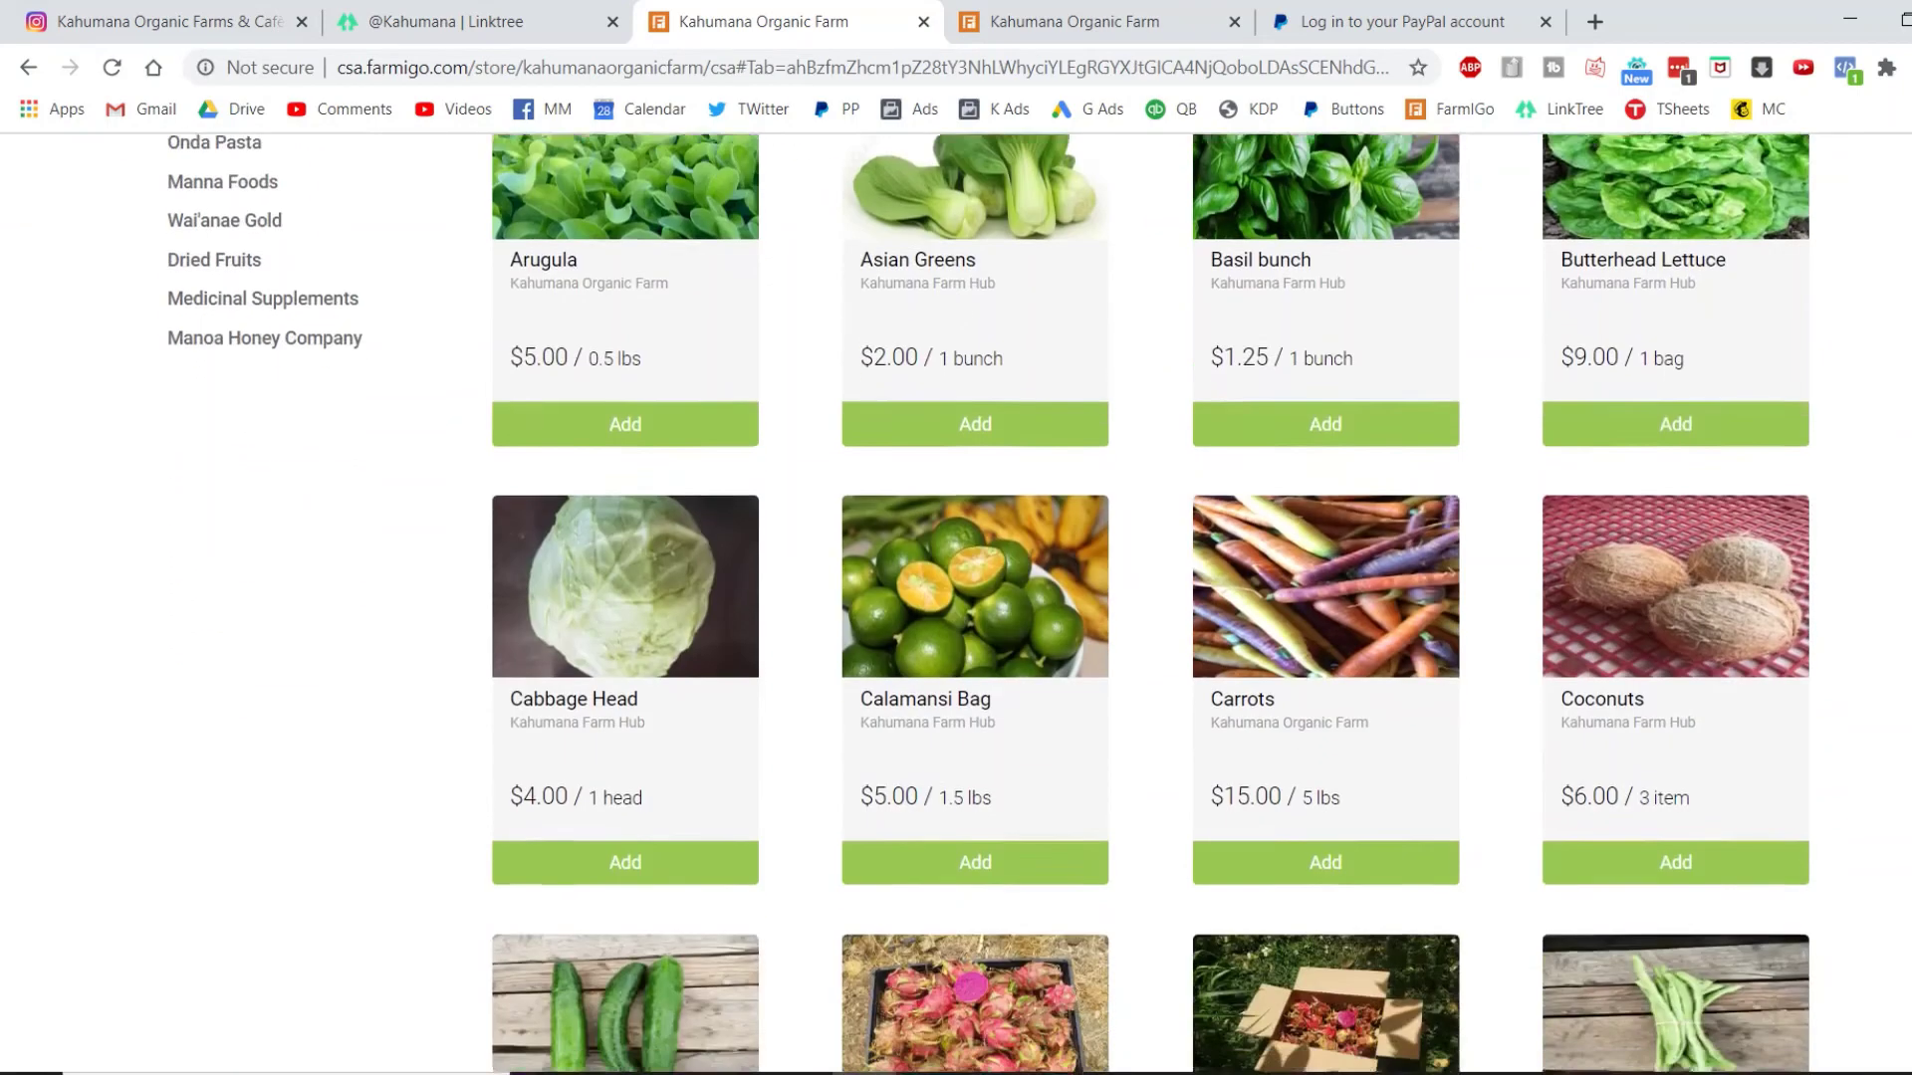
{"action": "scroll", "coordinate": [956, 604], "scroll_direction": "down", "scroll_amount": 2}
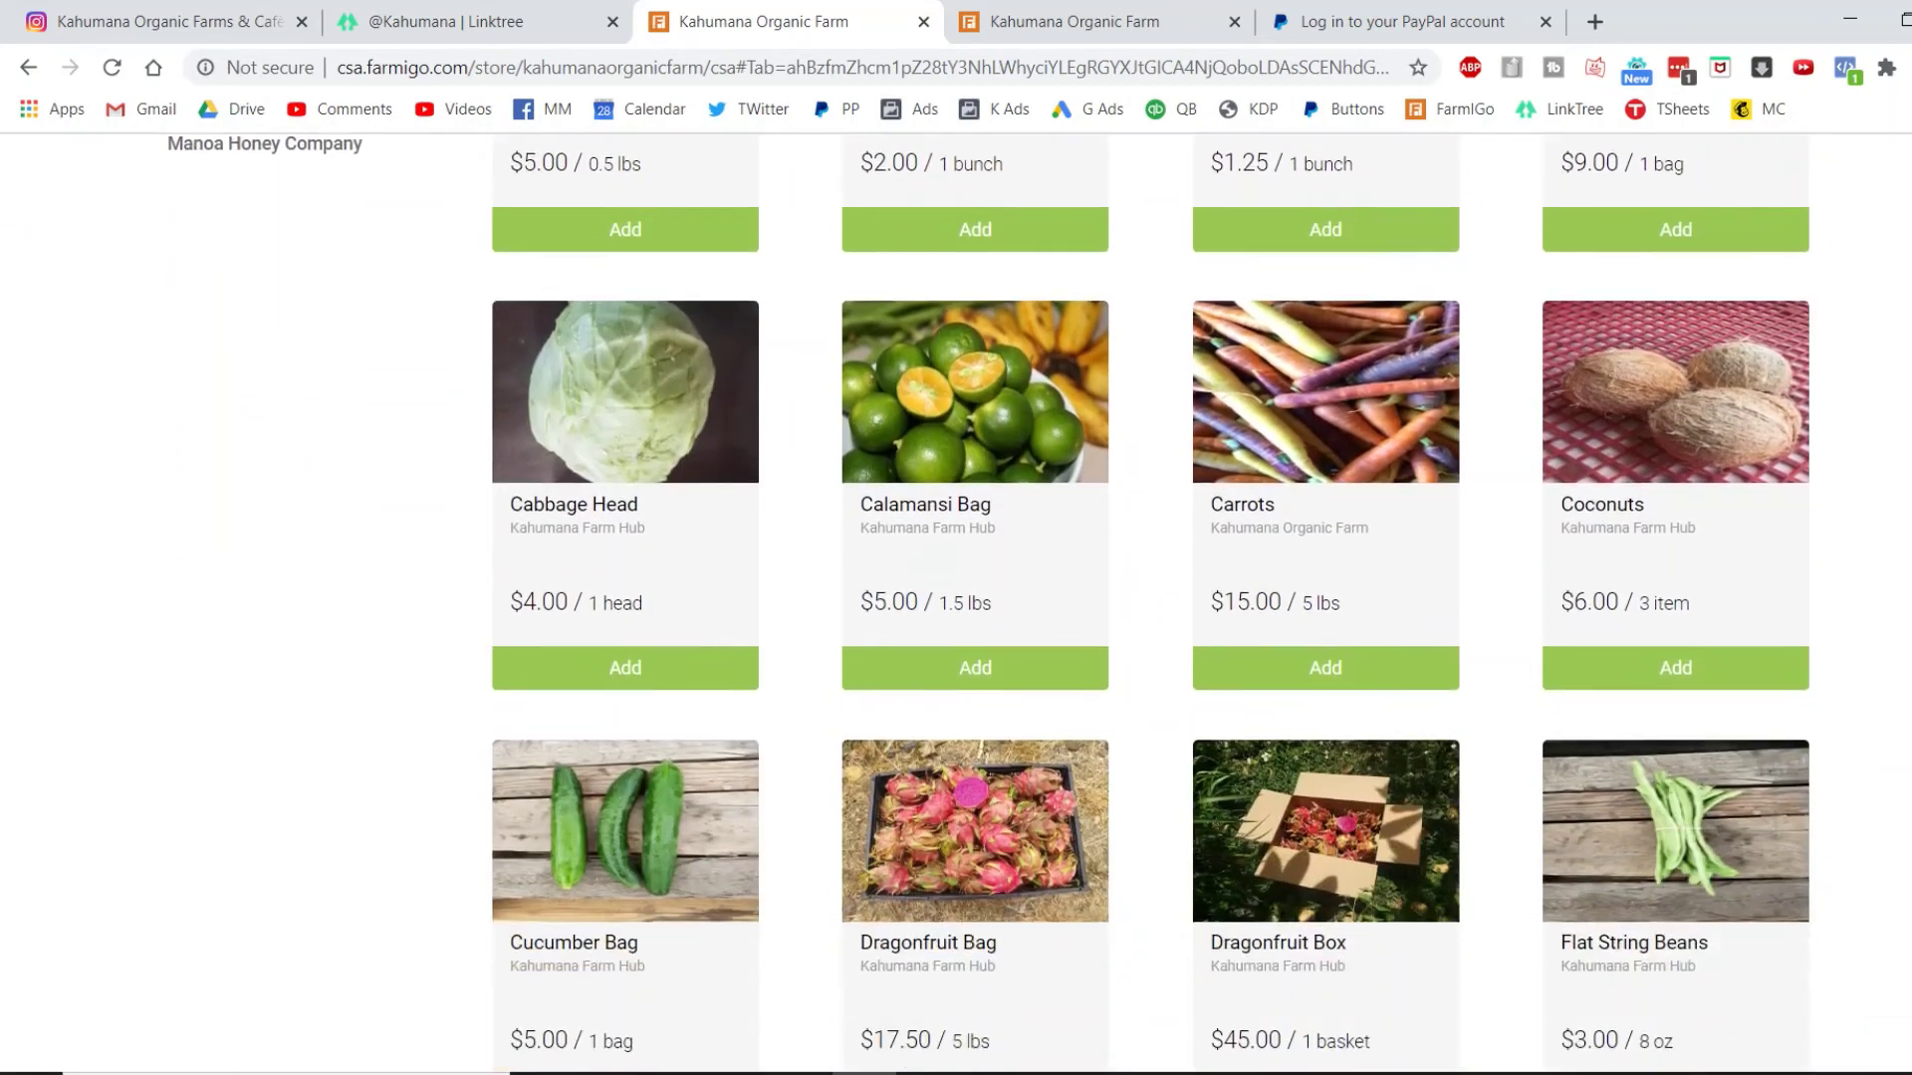
{"action": "scroll", "coordinate": [1412, 466], "scroll_direction": "up", "scroll_amount": 4}
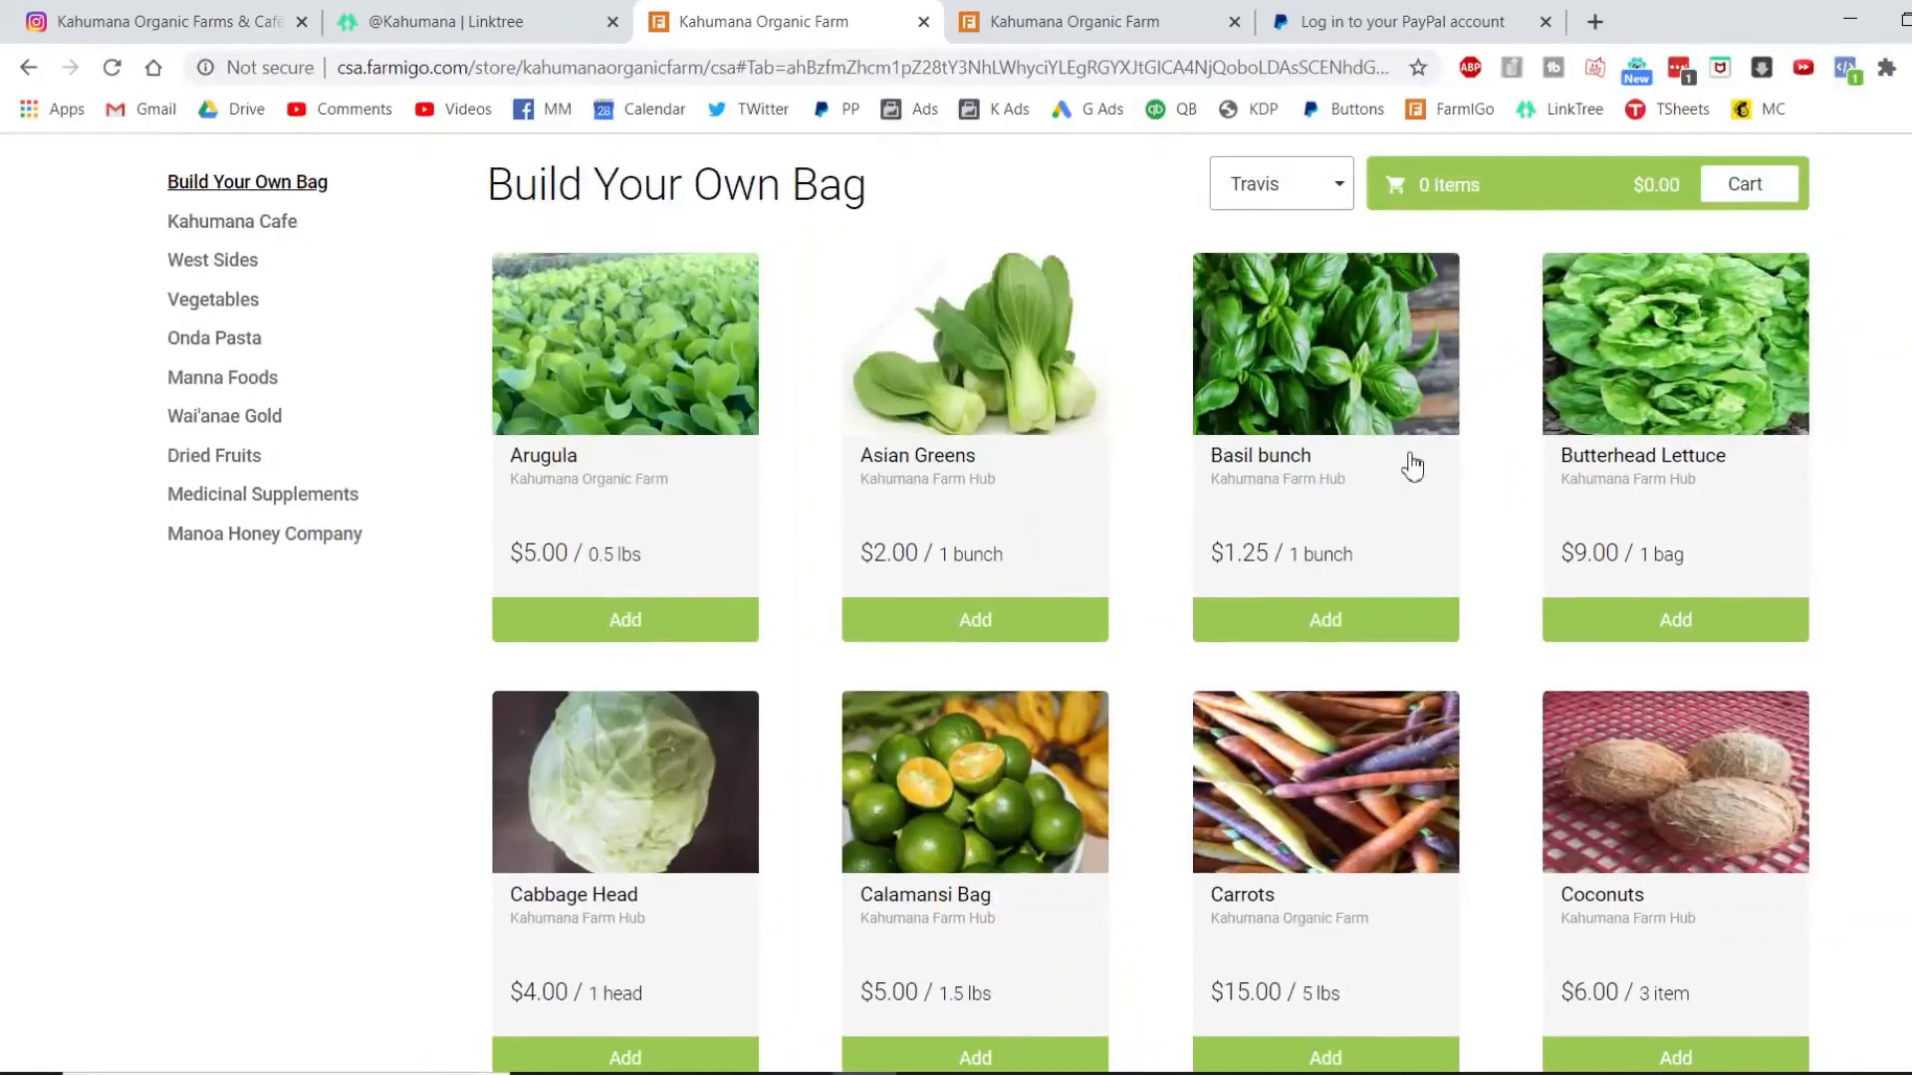
{"action": "left_click", "coordinate": [1329, 622]}
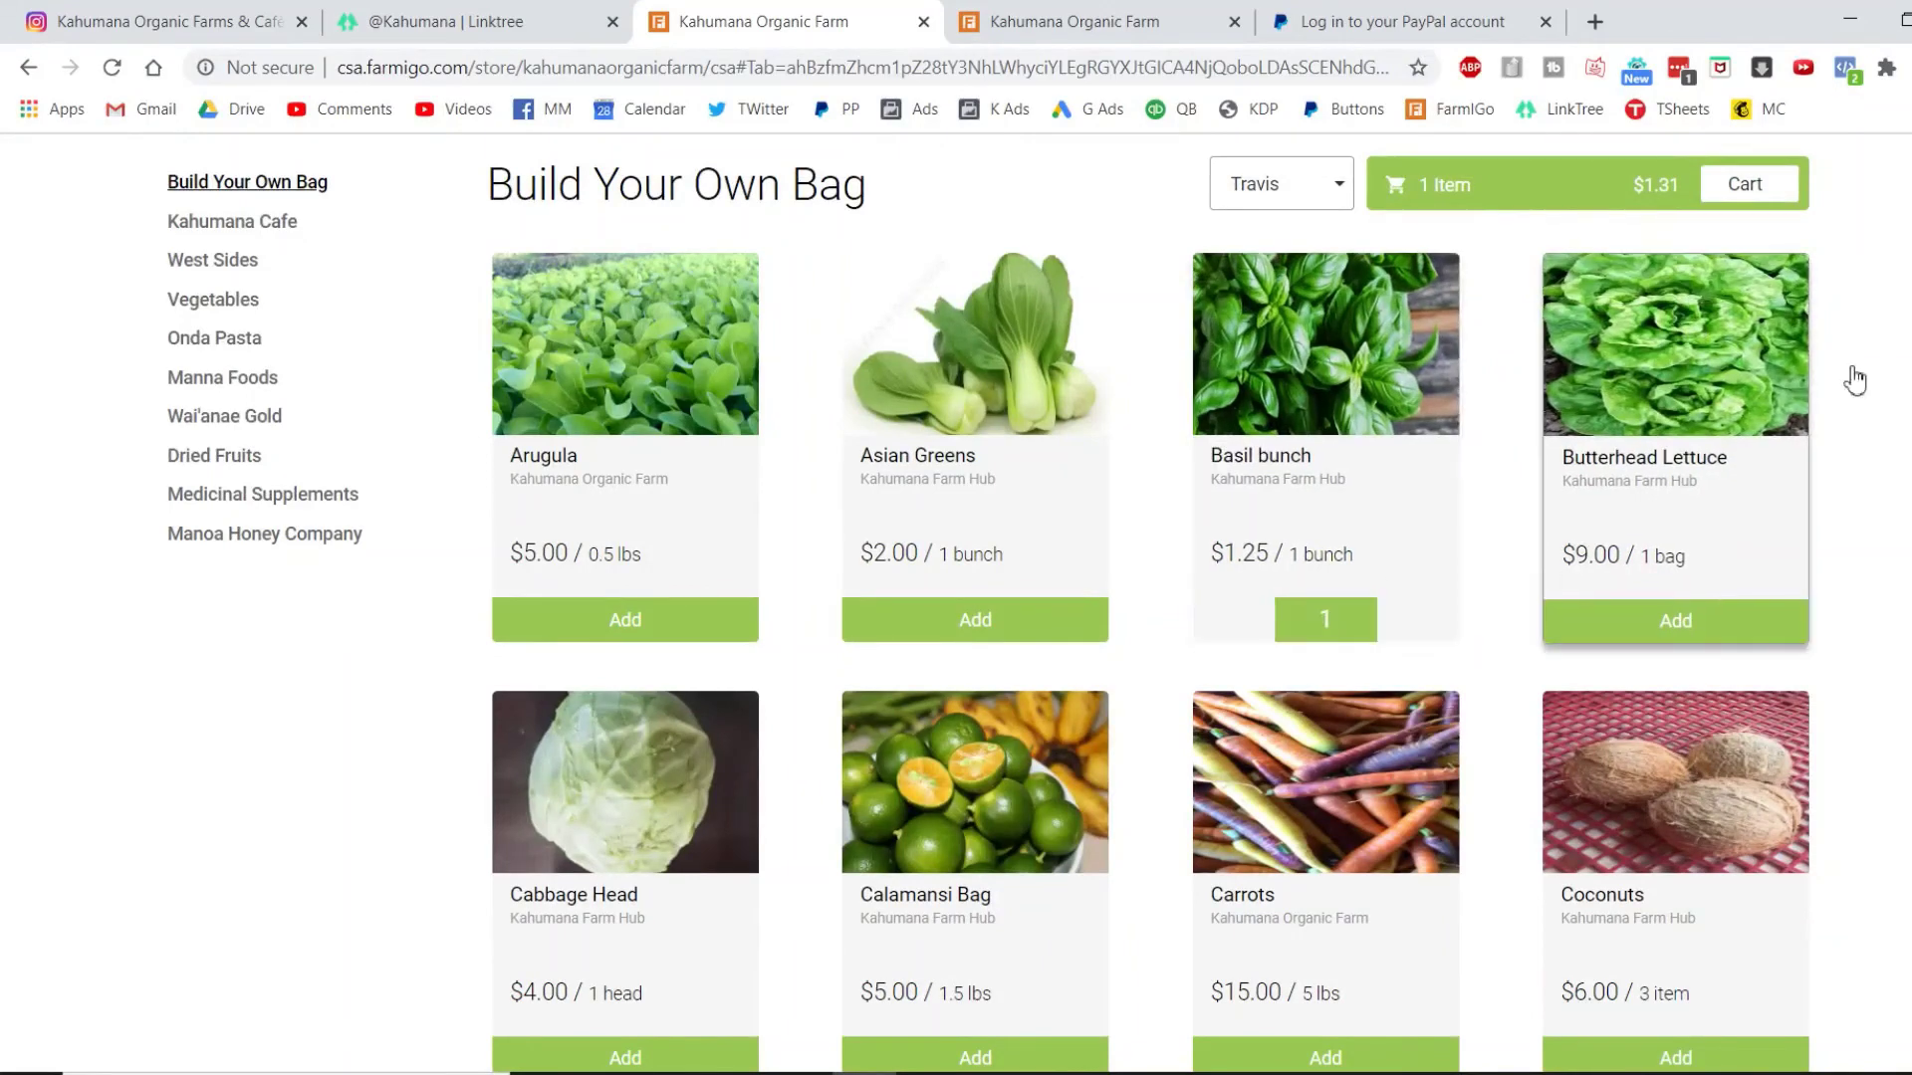
{"action": "scroll", "coordinate": [1902, 349], "scroll_direction": "up", "scroll_amount": 2}
{"action": "scroll", "coordinate": [1434, 598], "scroll_direction": "down", "scroll_amount": 1}
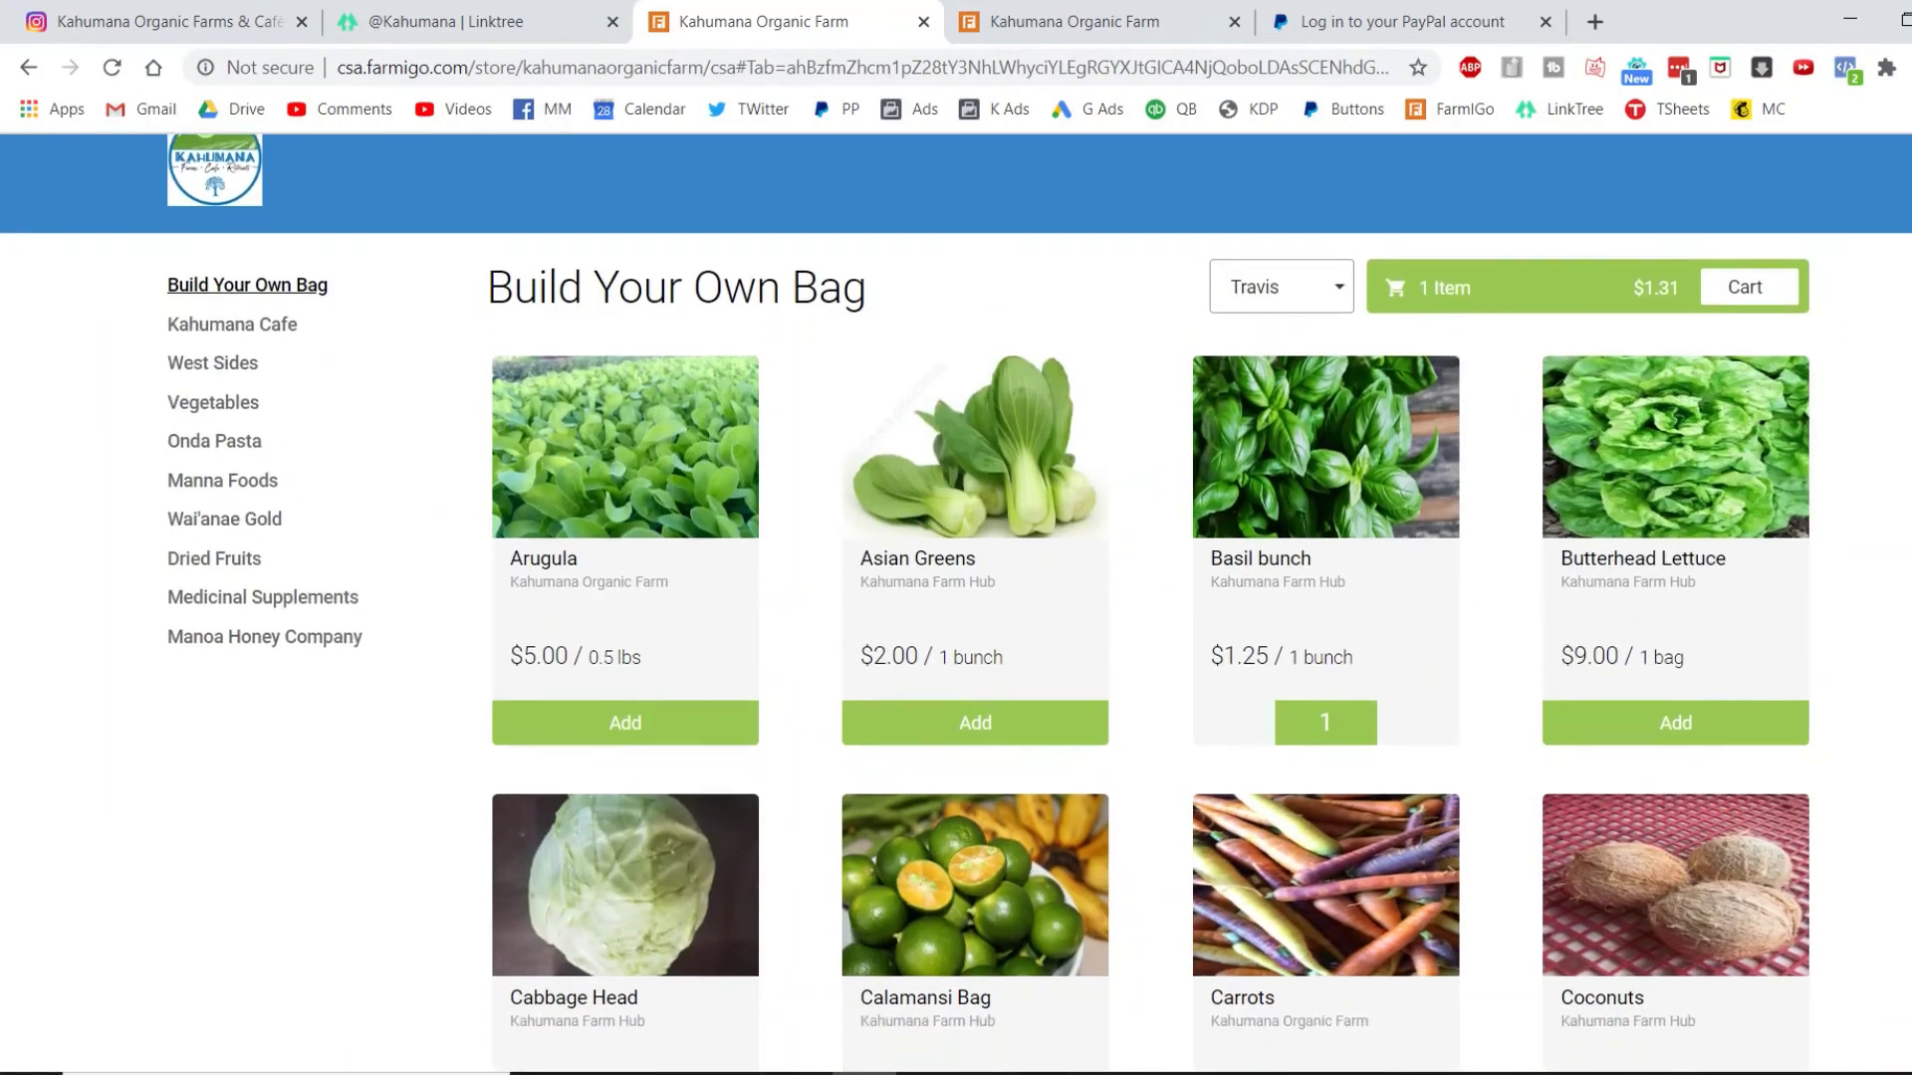
{"action": "left_click", "coordinate": [1432, 719]}
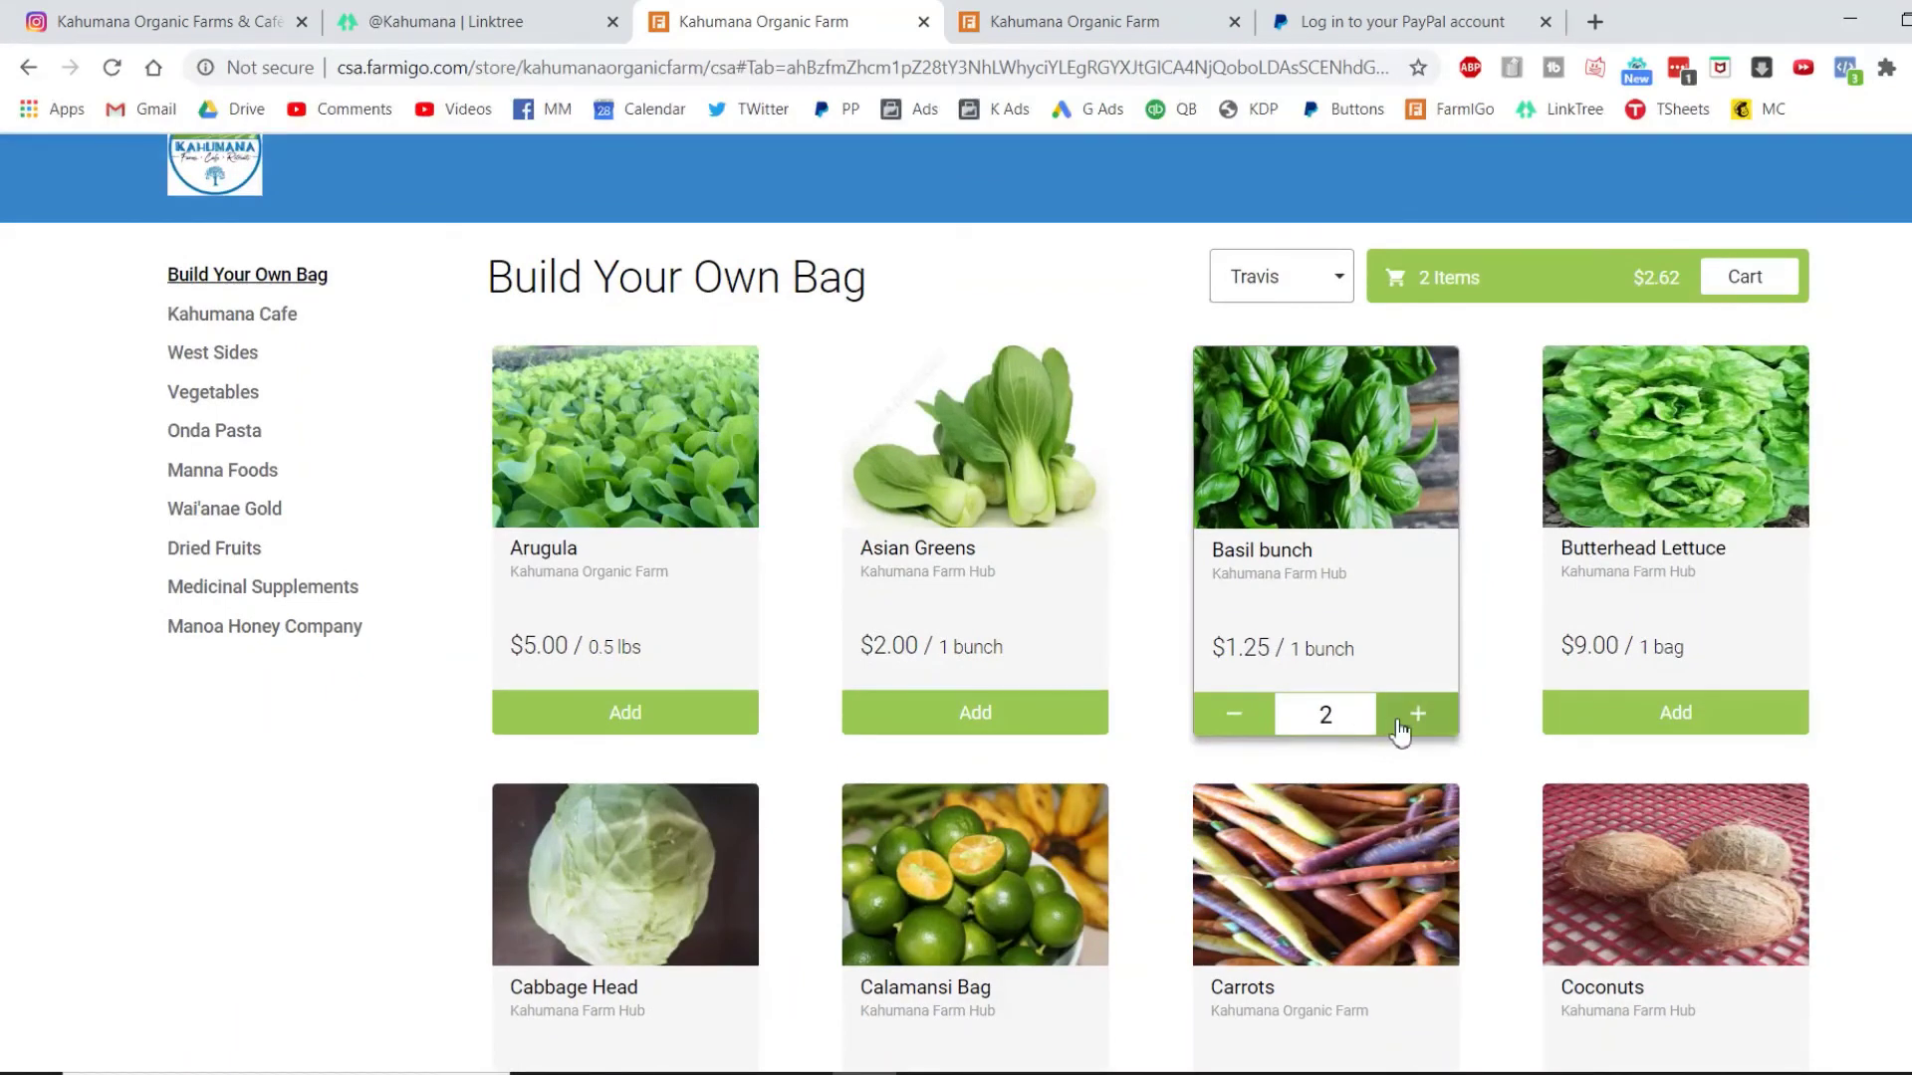
{"action": "left_click", "coordinate": [1420, 715]}
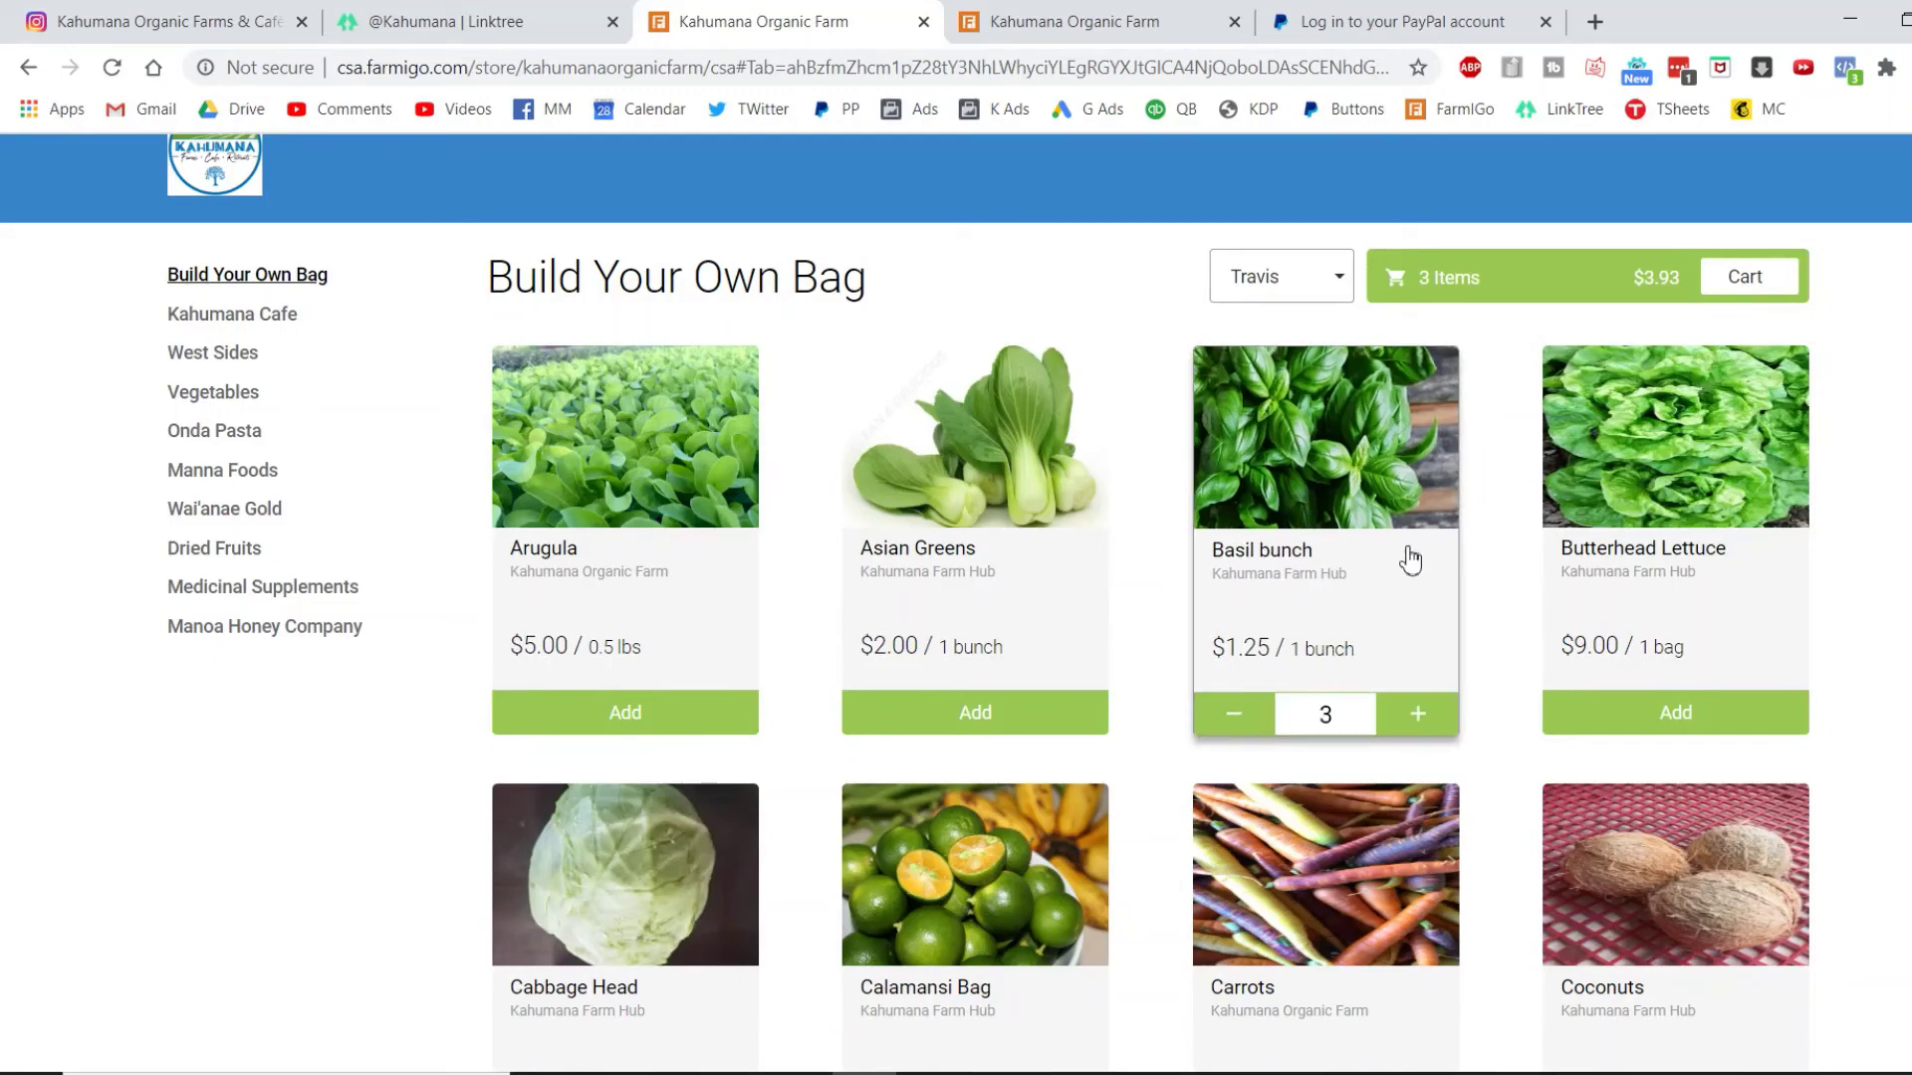
{"action": "left_click", "coordinate": [1240, 719]}
{"action": "left_click", "coordinate": [1245, 725]}
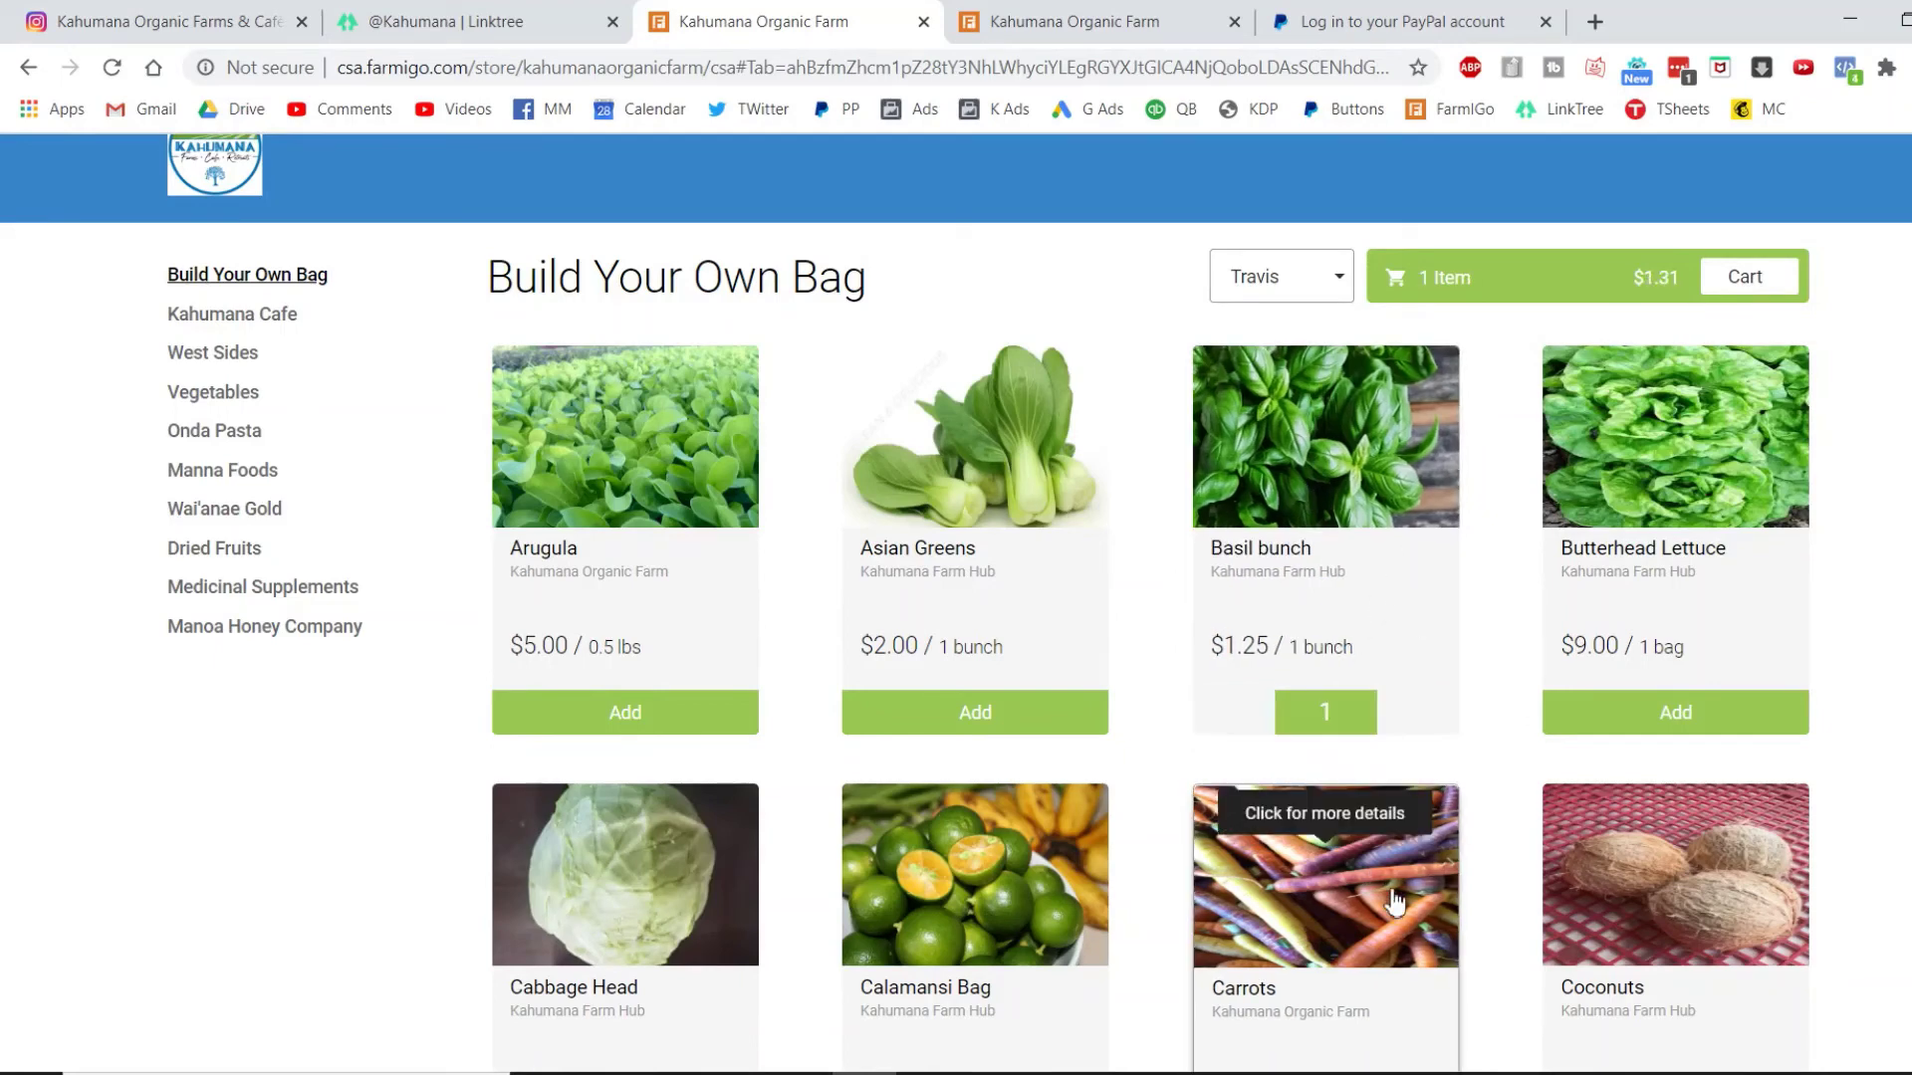
{"action": "left_click", "coordinate": [1413, 714]}
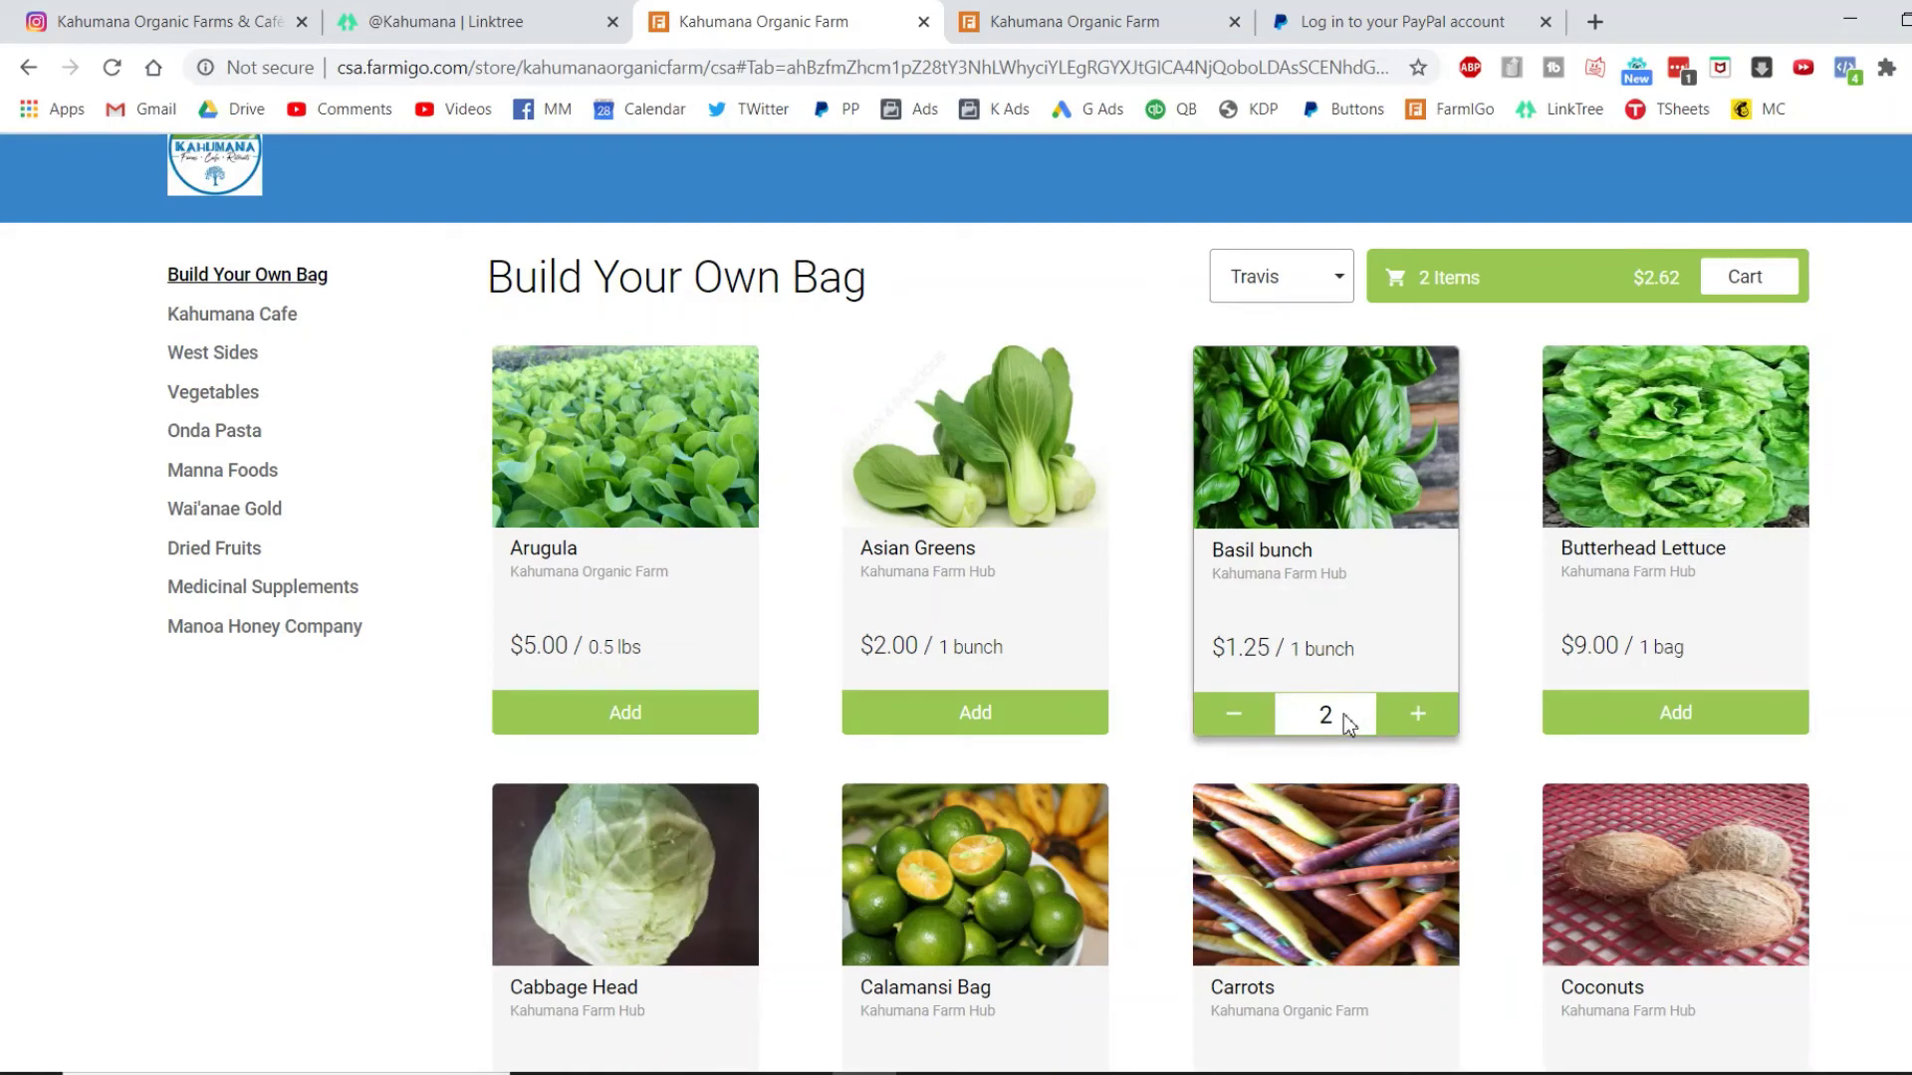
{"action": "left_click", "coordinate": [1418, 714]}
{"action": "left_click", "coordinate": [1418, 714]}
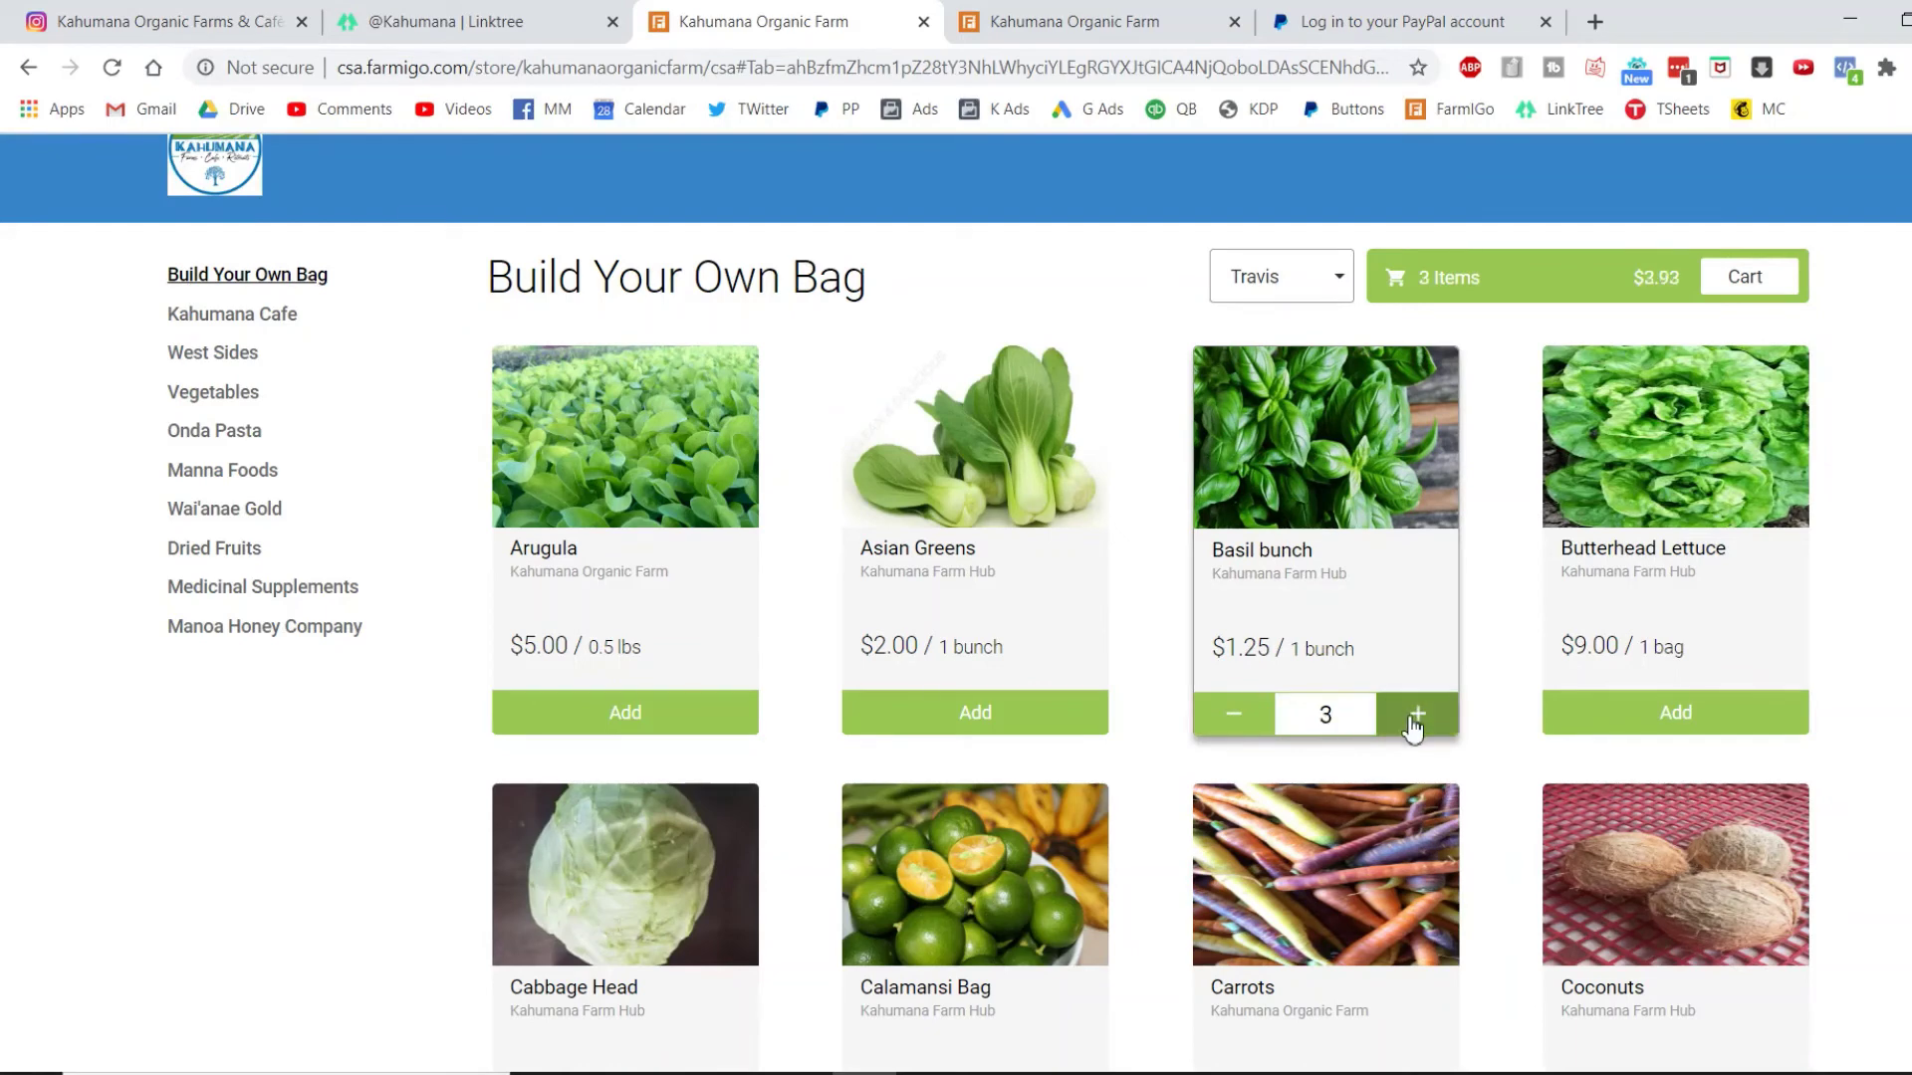
{"action": "double_click", "coordinate": [1655, 277]}
{"action": "left_click", "coordinate": [1532, 558]}
{"action": "left_click", "coordinate": [1422, 713]}
- Add one Butterhead Lettuce and one Carrots, then view the $31.68 cart
{"action": "scroll", "coordinate": [1851, 497], "scroll_direction": "down", "scroll_amount": 1}
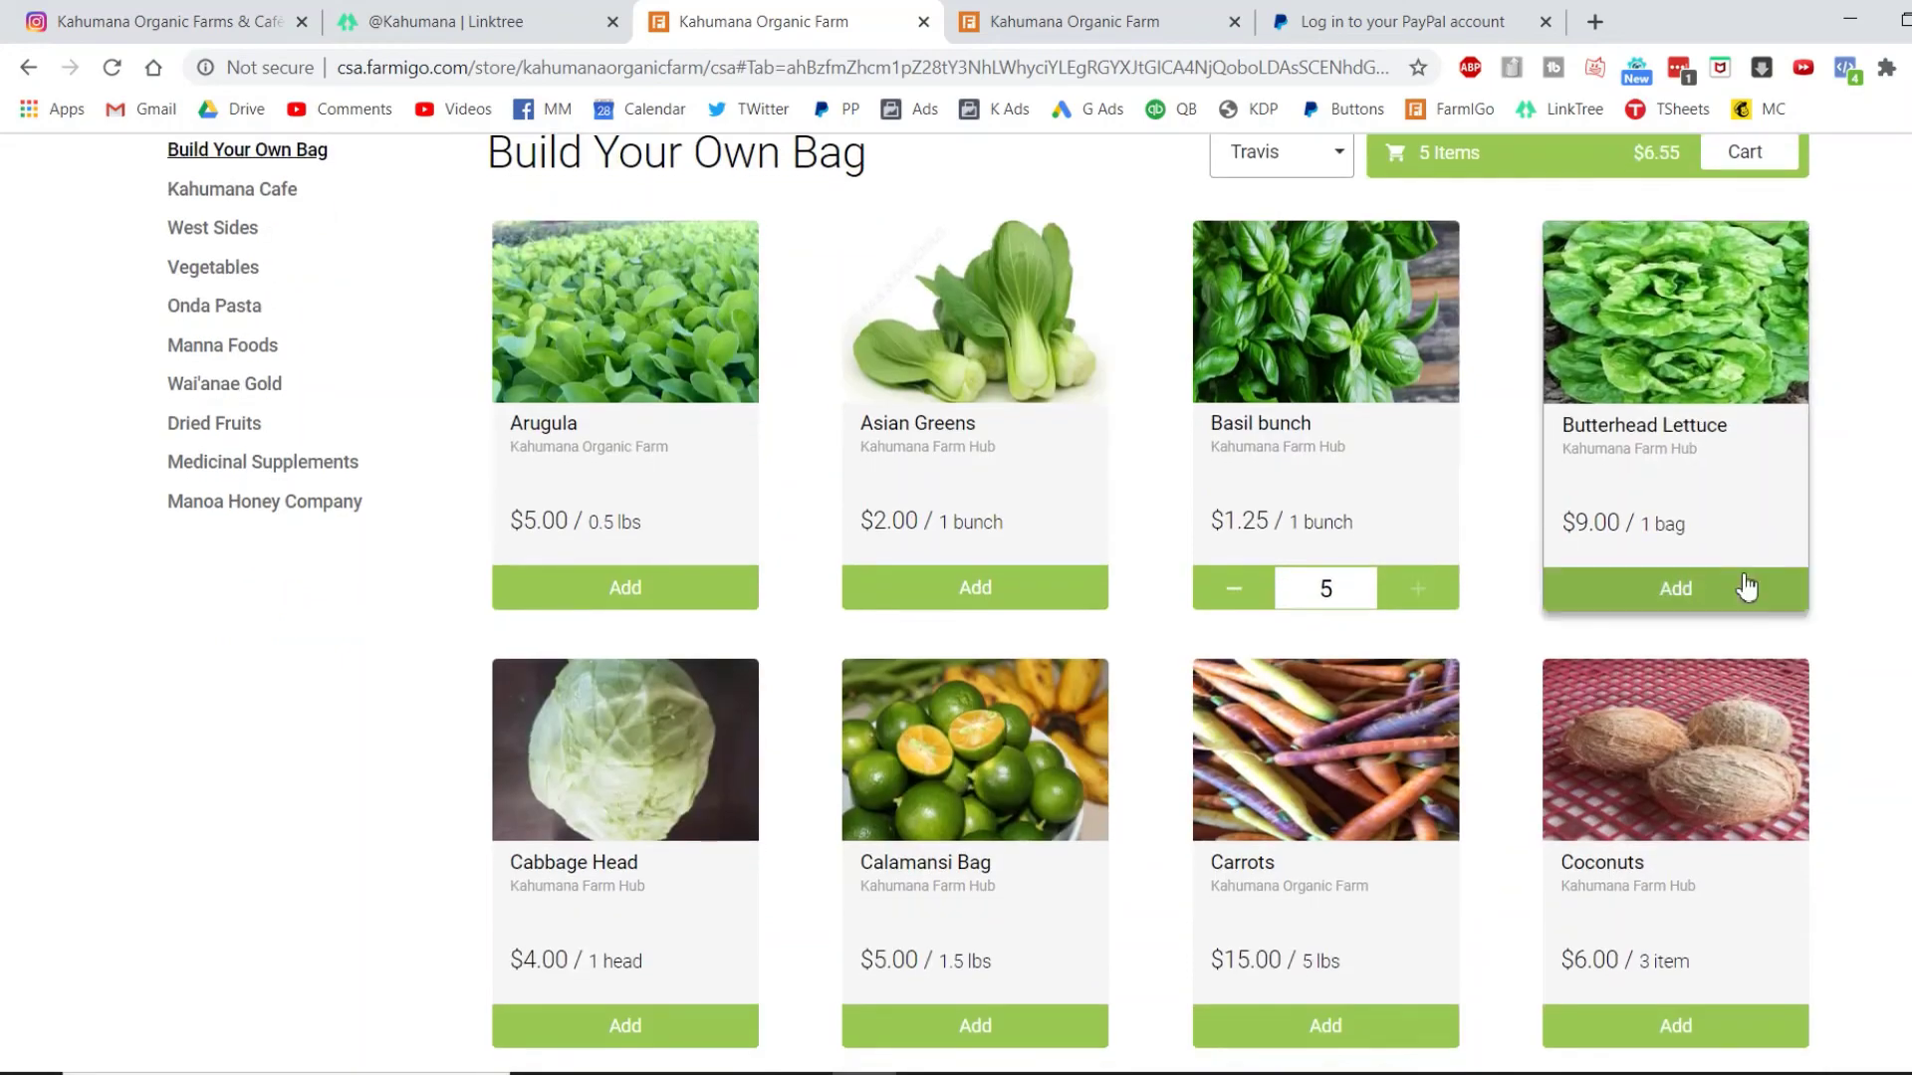
{"action": "left_click", "coordinate": [1687, 598]}
{"action": "scroll", "coordinate": [1687, 597], "scroll_direction": "down", "scroll_amount": 3}
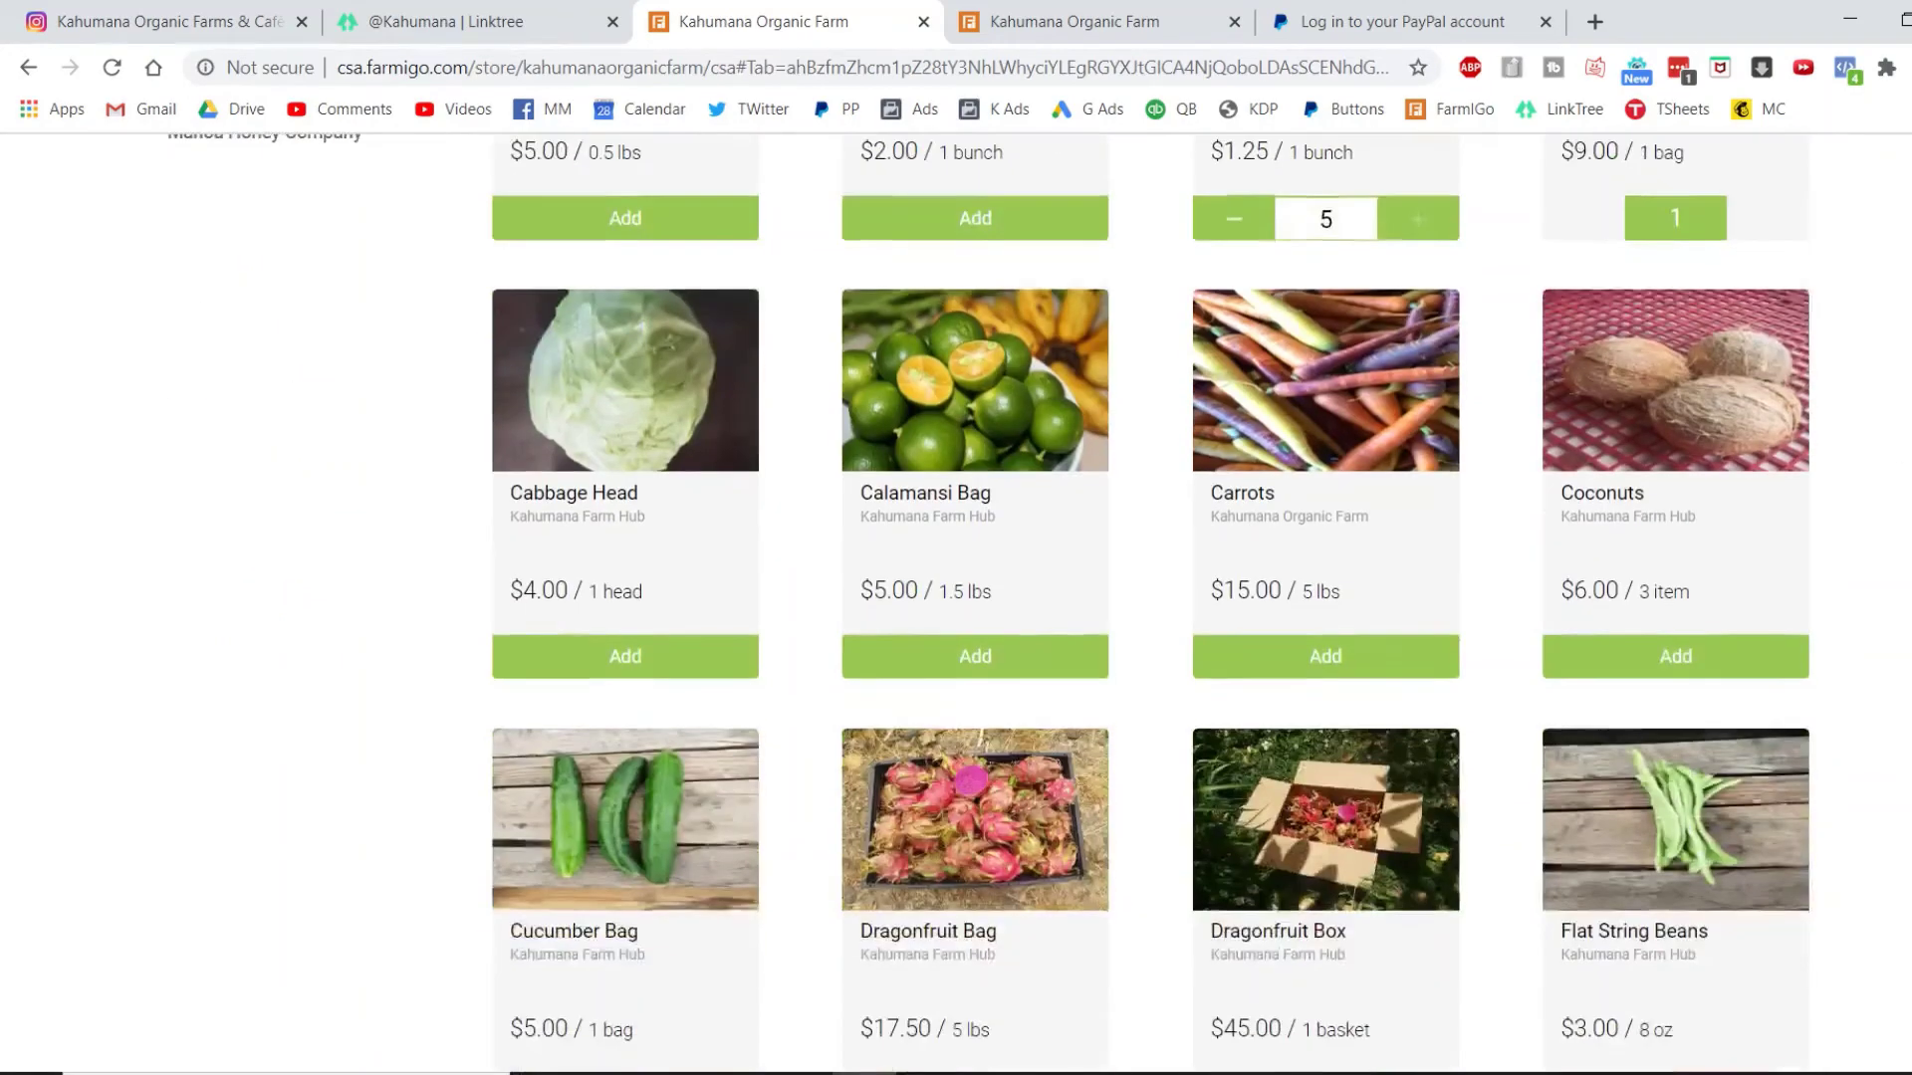
{"action": "left_click", "coordinate": [1335, 665]}
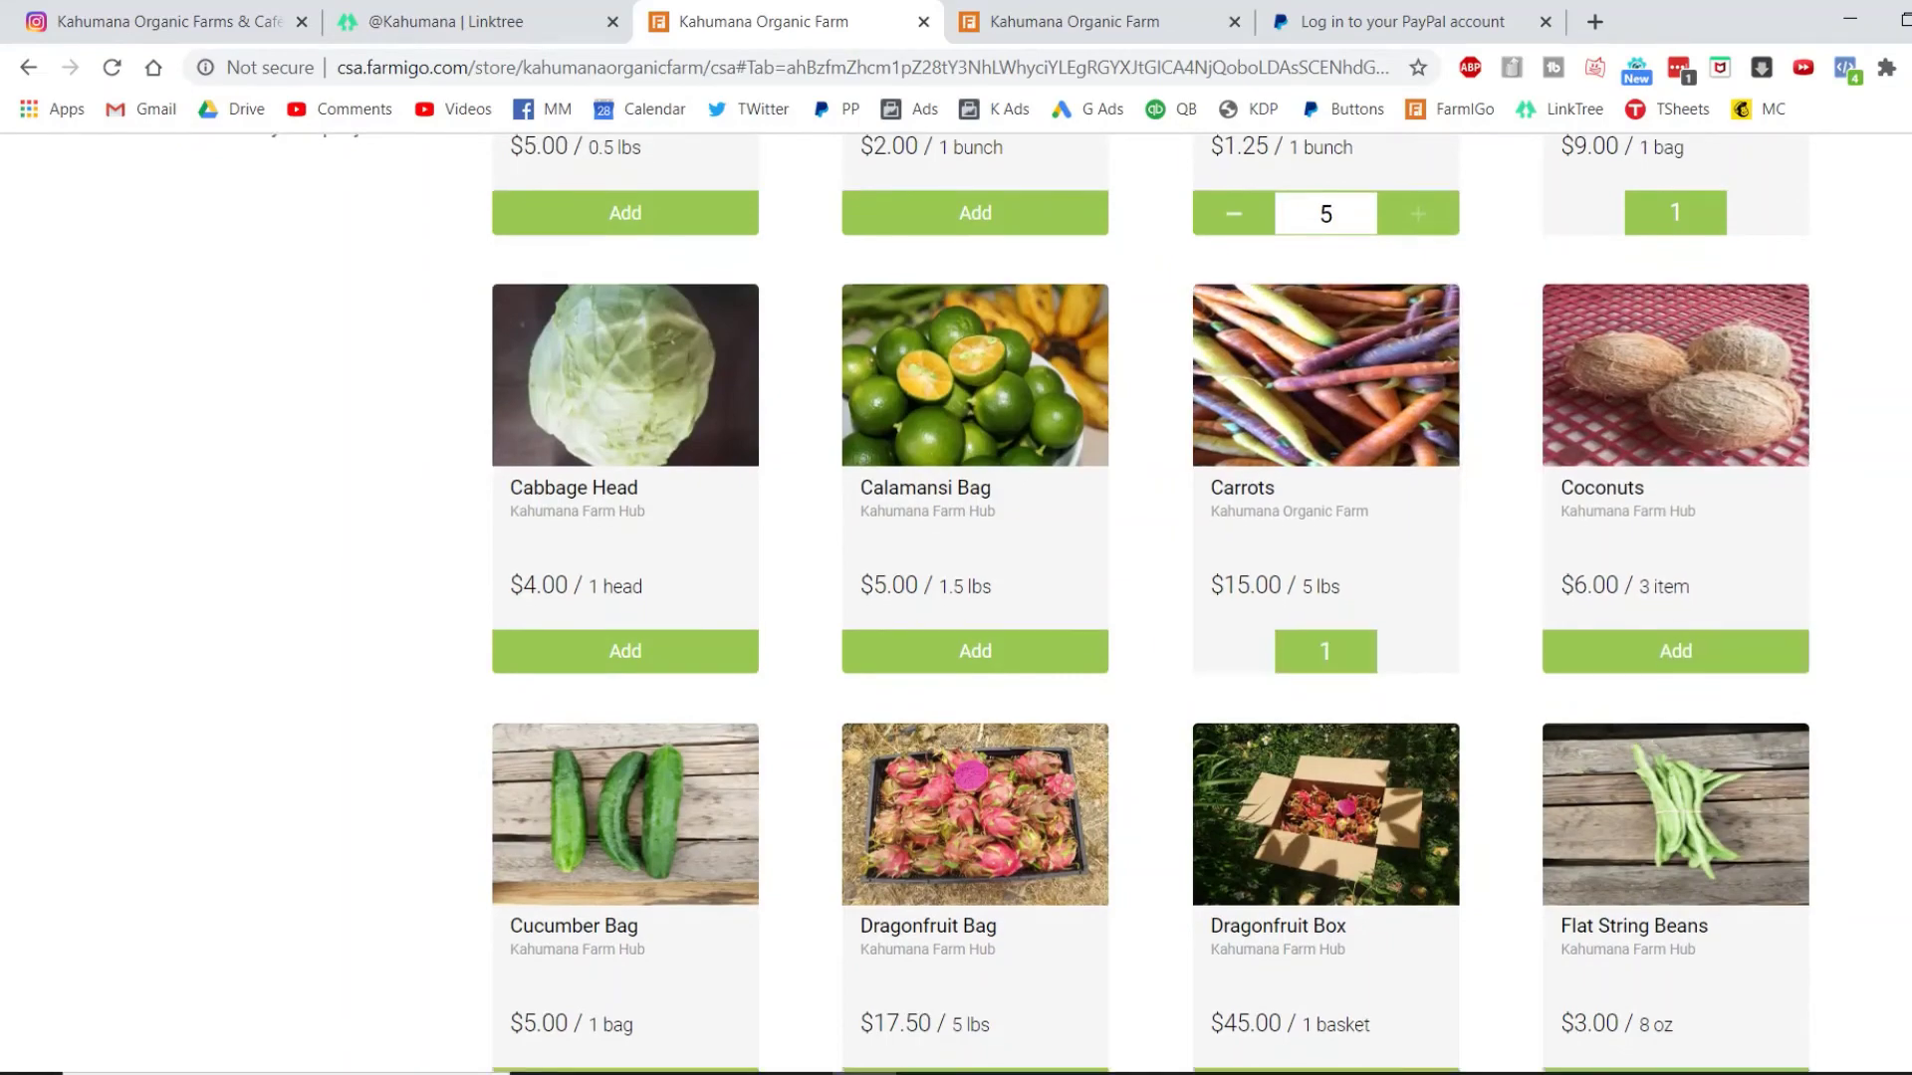
{"action": "scroll", "coordinate": [1150, 604], "scroll_direction": "down", "scroll_amount": 8}
{"action": "scroll", "coordinate": [1809, 367], "scroll_direction": "up", "scroll_amount": 10}
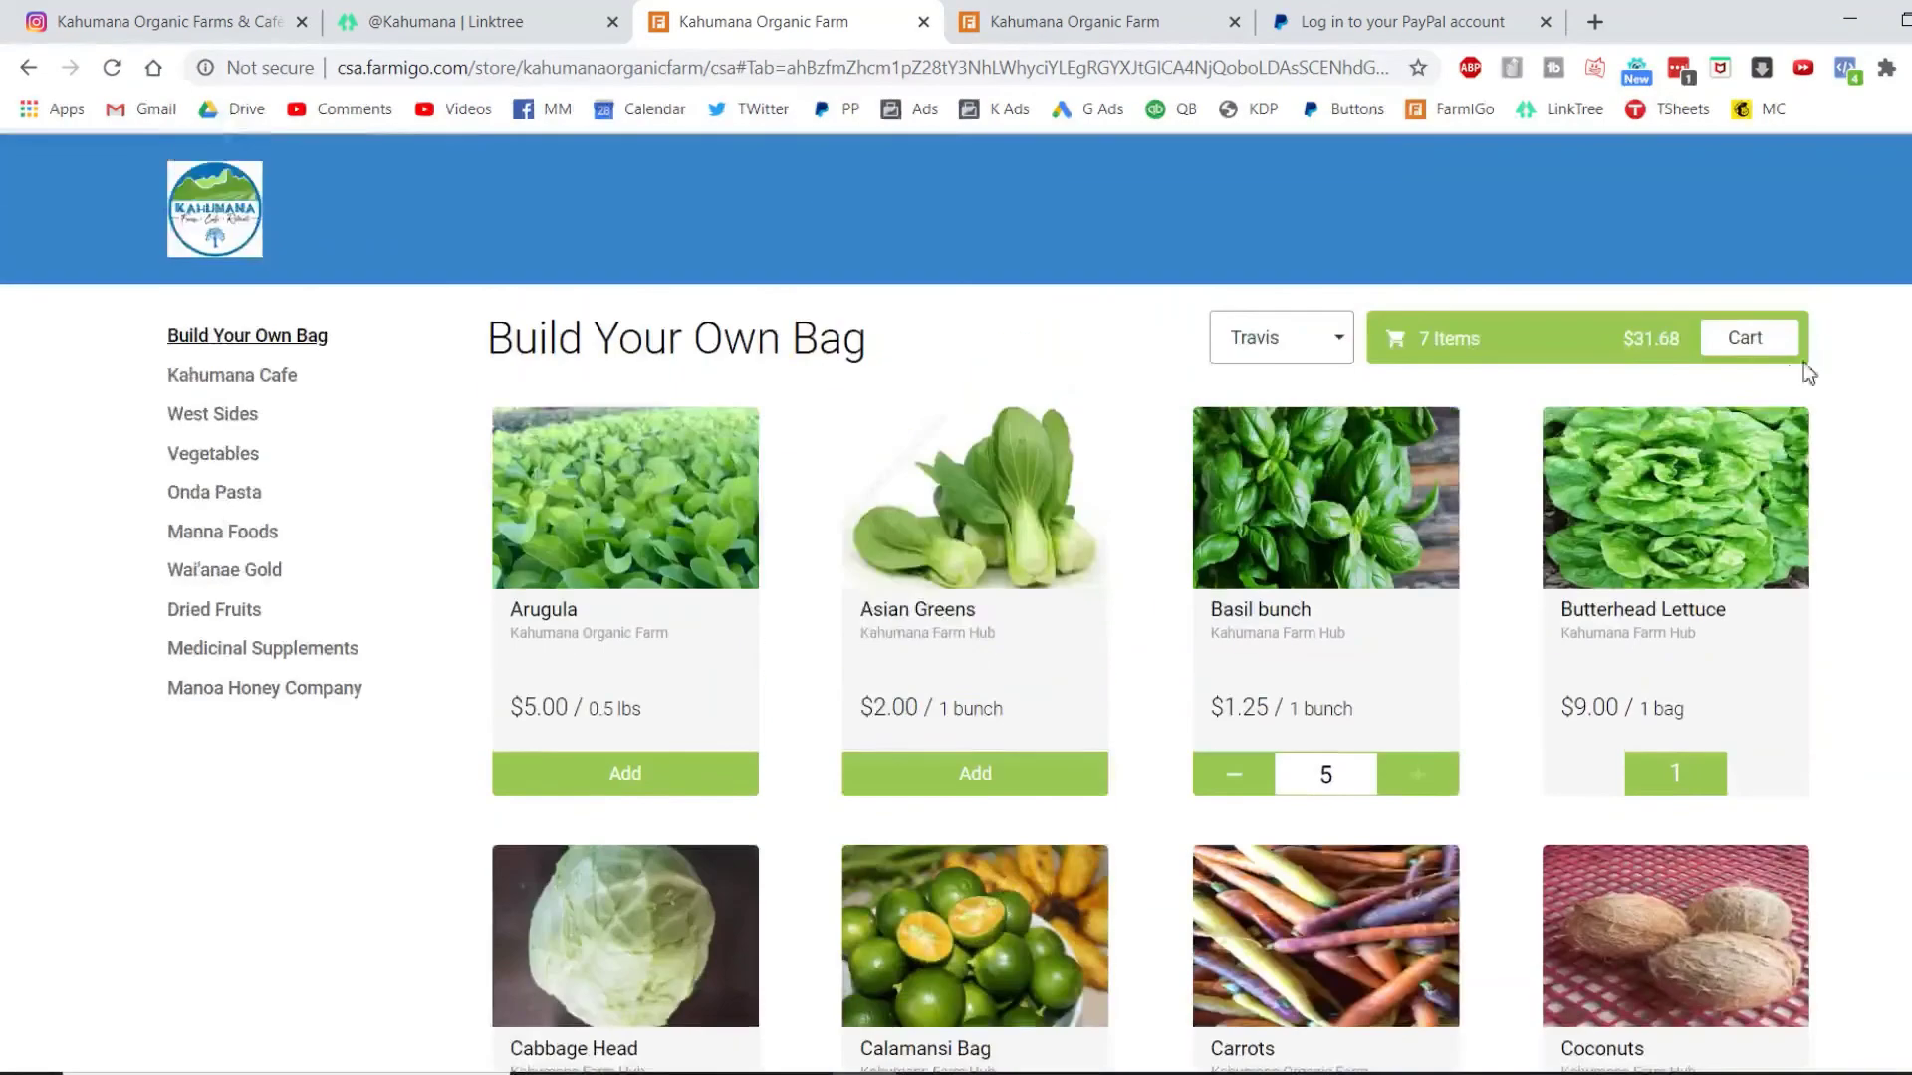
{"action": "left_click", "coordinate": [1747, 344]}
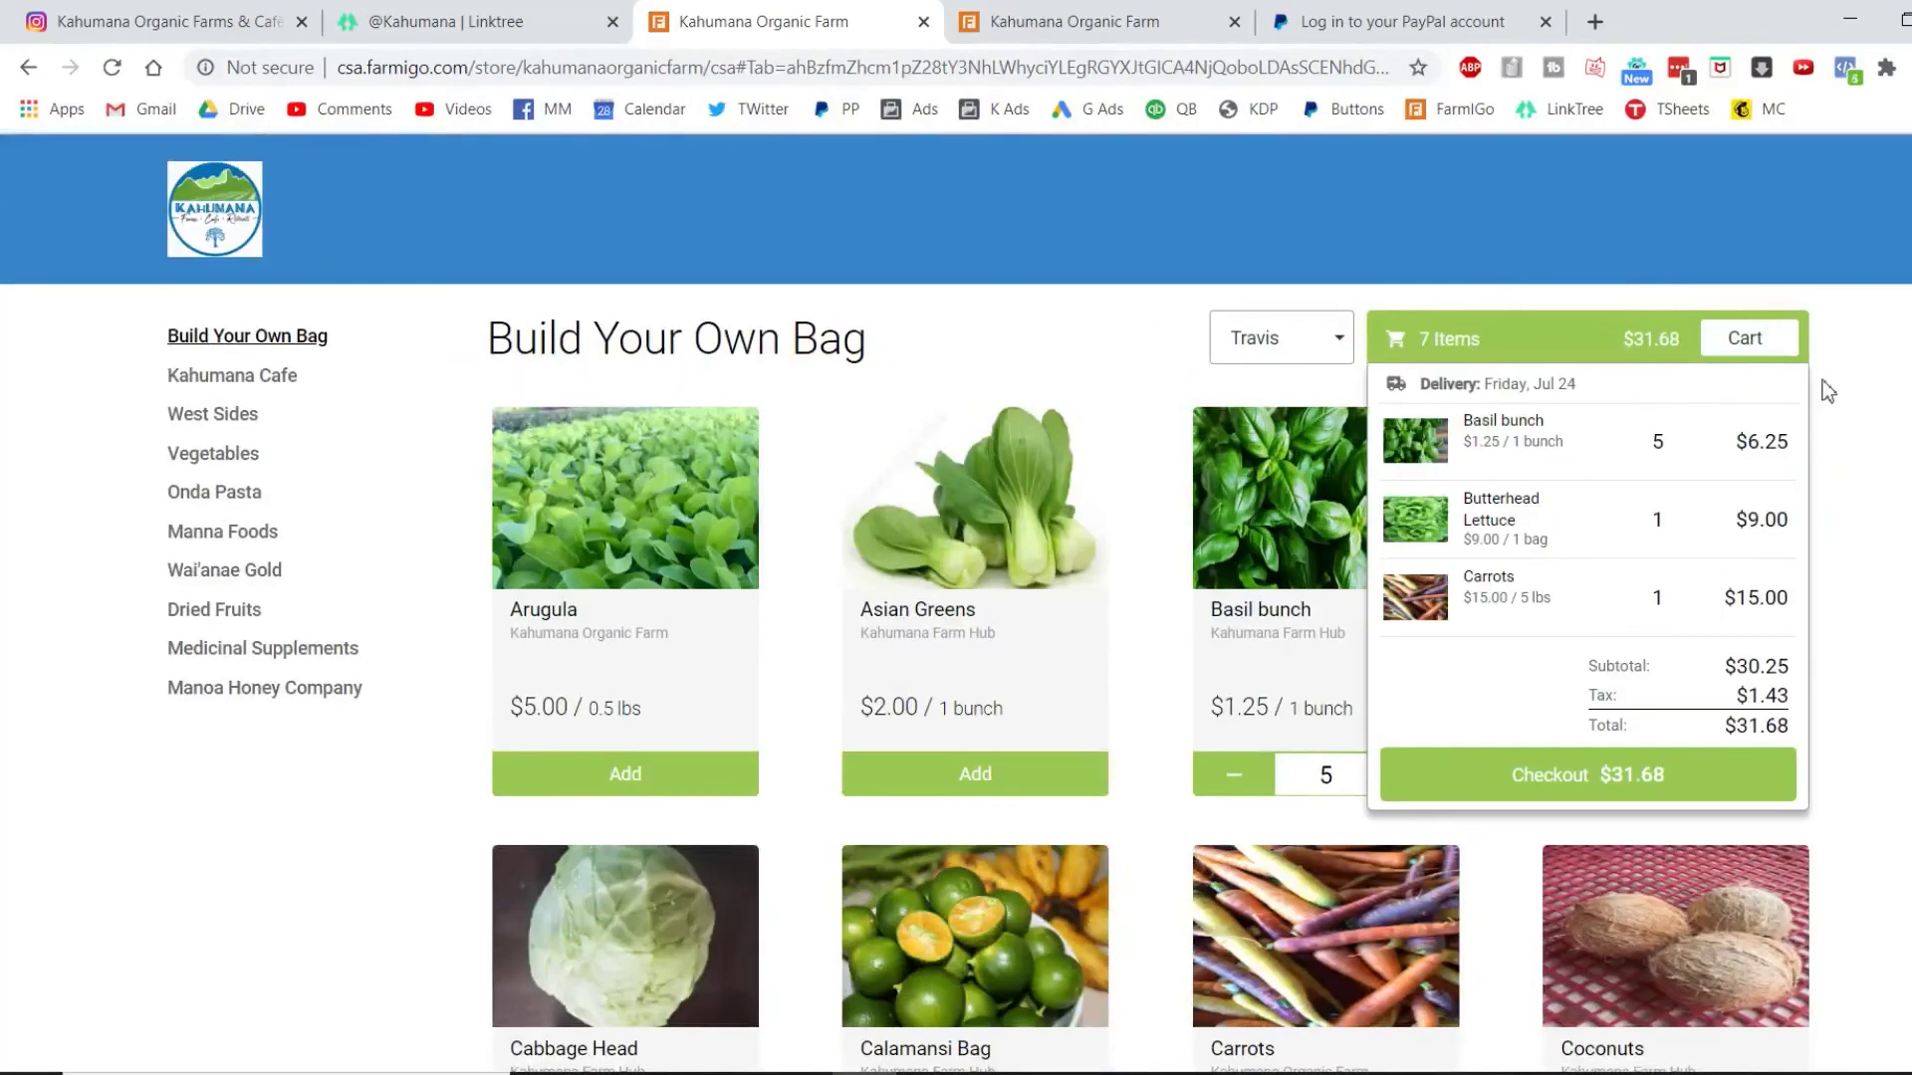
- Check out the 7-item, $31.68 cart
{"action": "left_click", "coordinate": [1621, 776]}
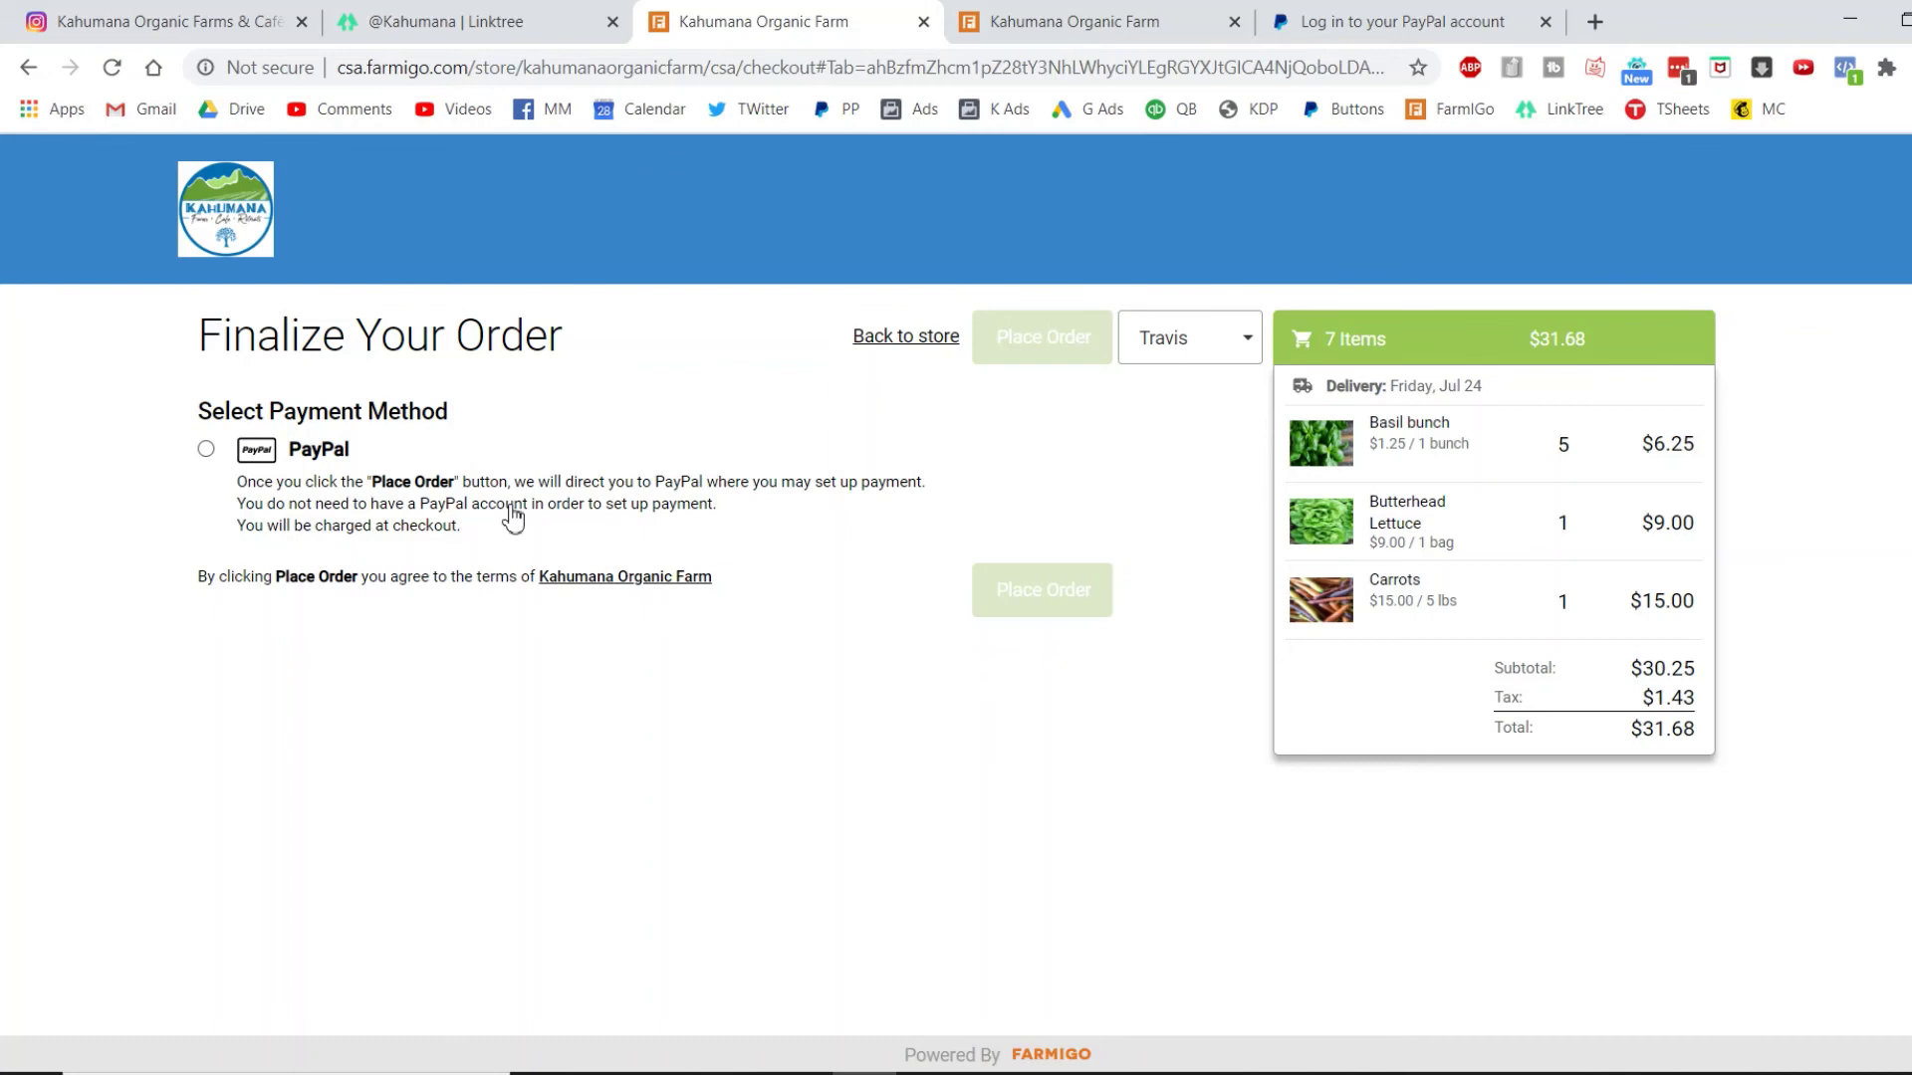
- Select PayPal as the payment method for the $31.68 order
{"action": "left_click", "coordinate": [399, 495]}
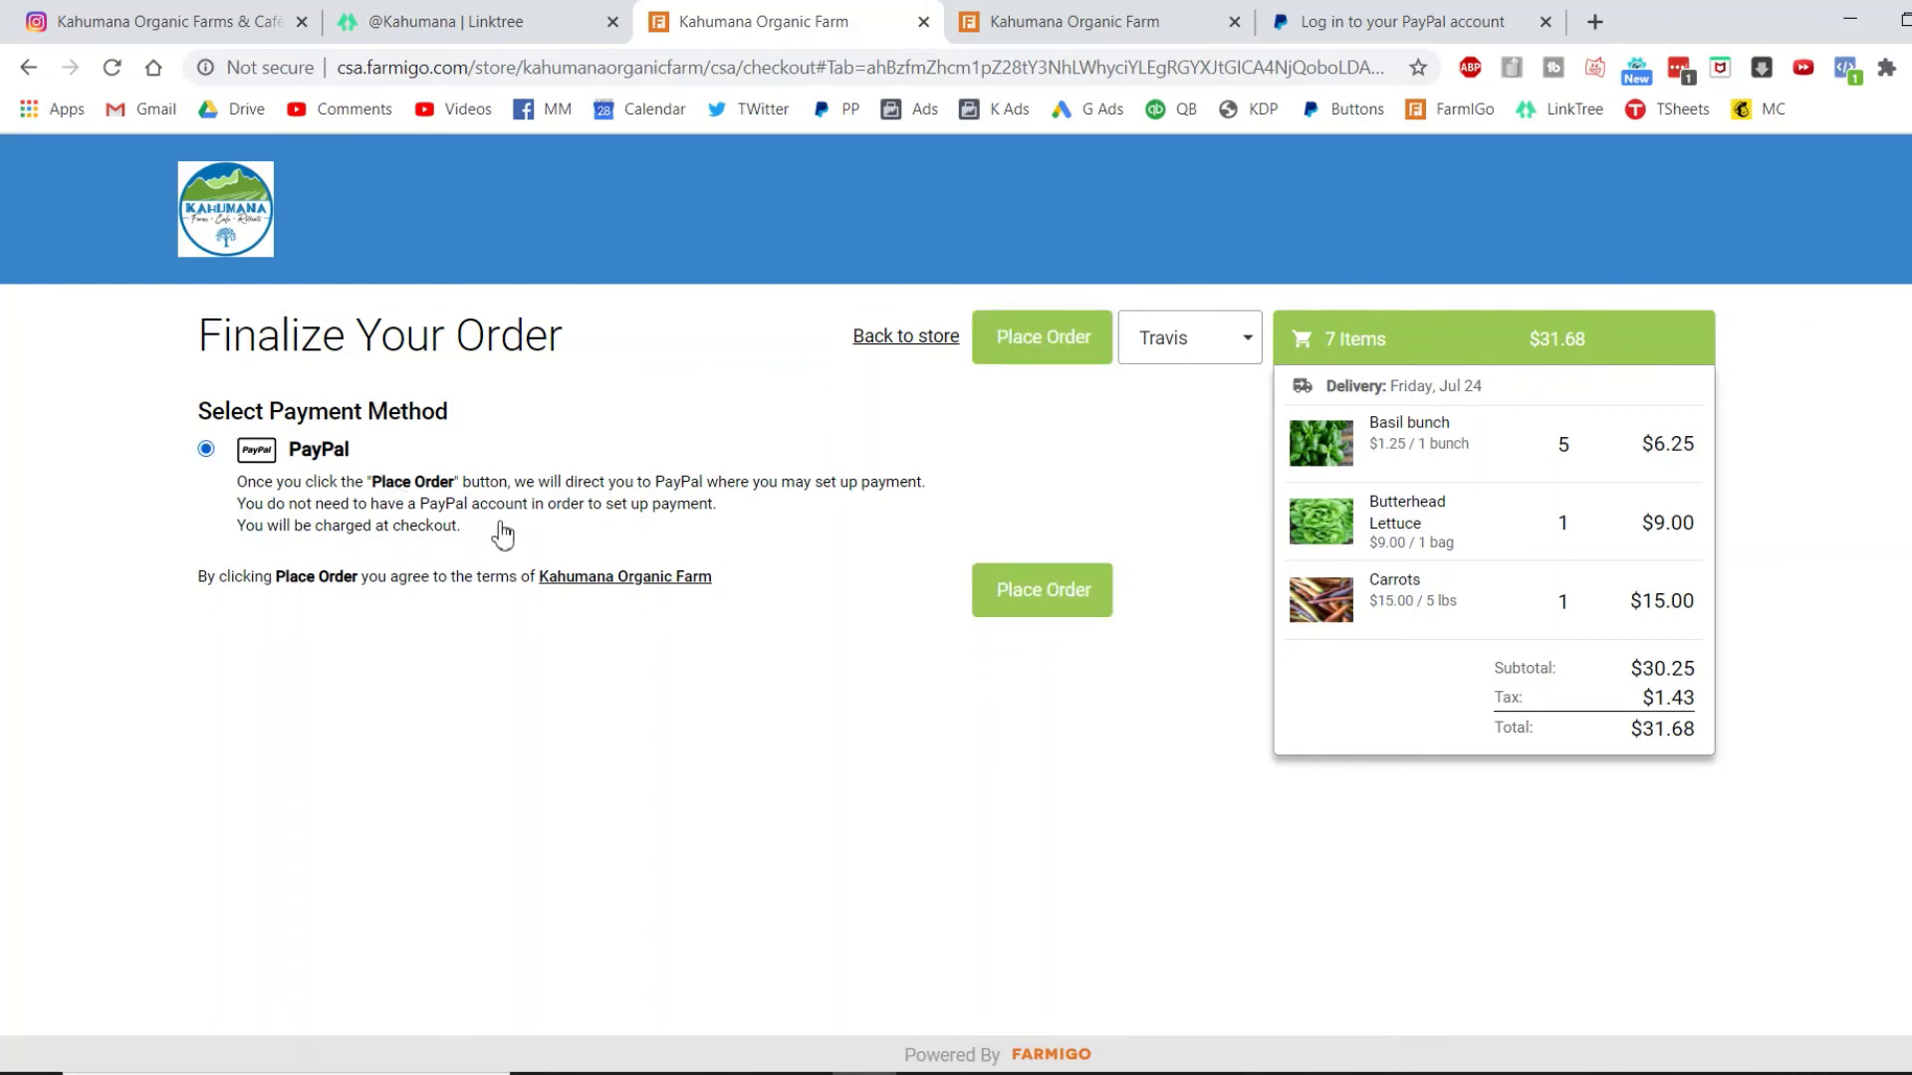
{"action": "left_click_drag", "start_coordinate": [617, 577], "coordinate": [341, 230]}
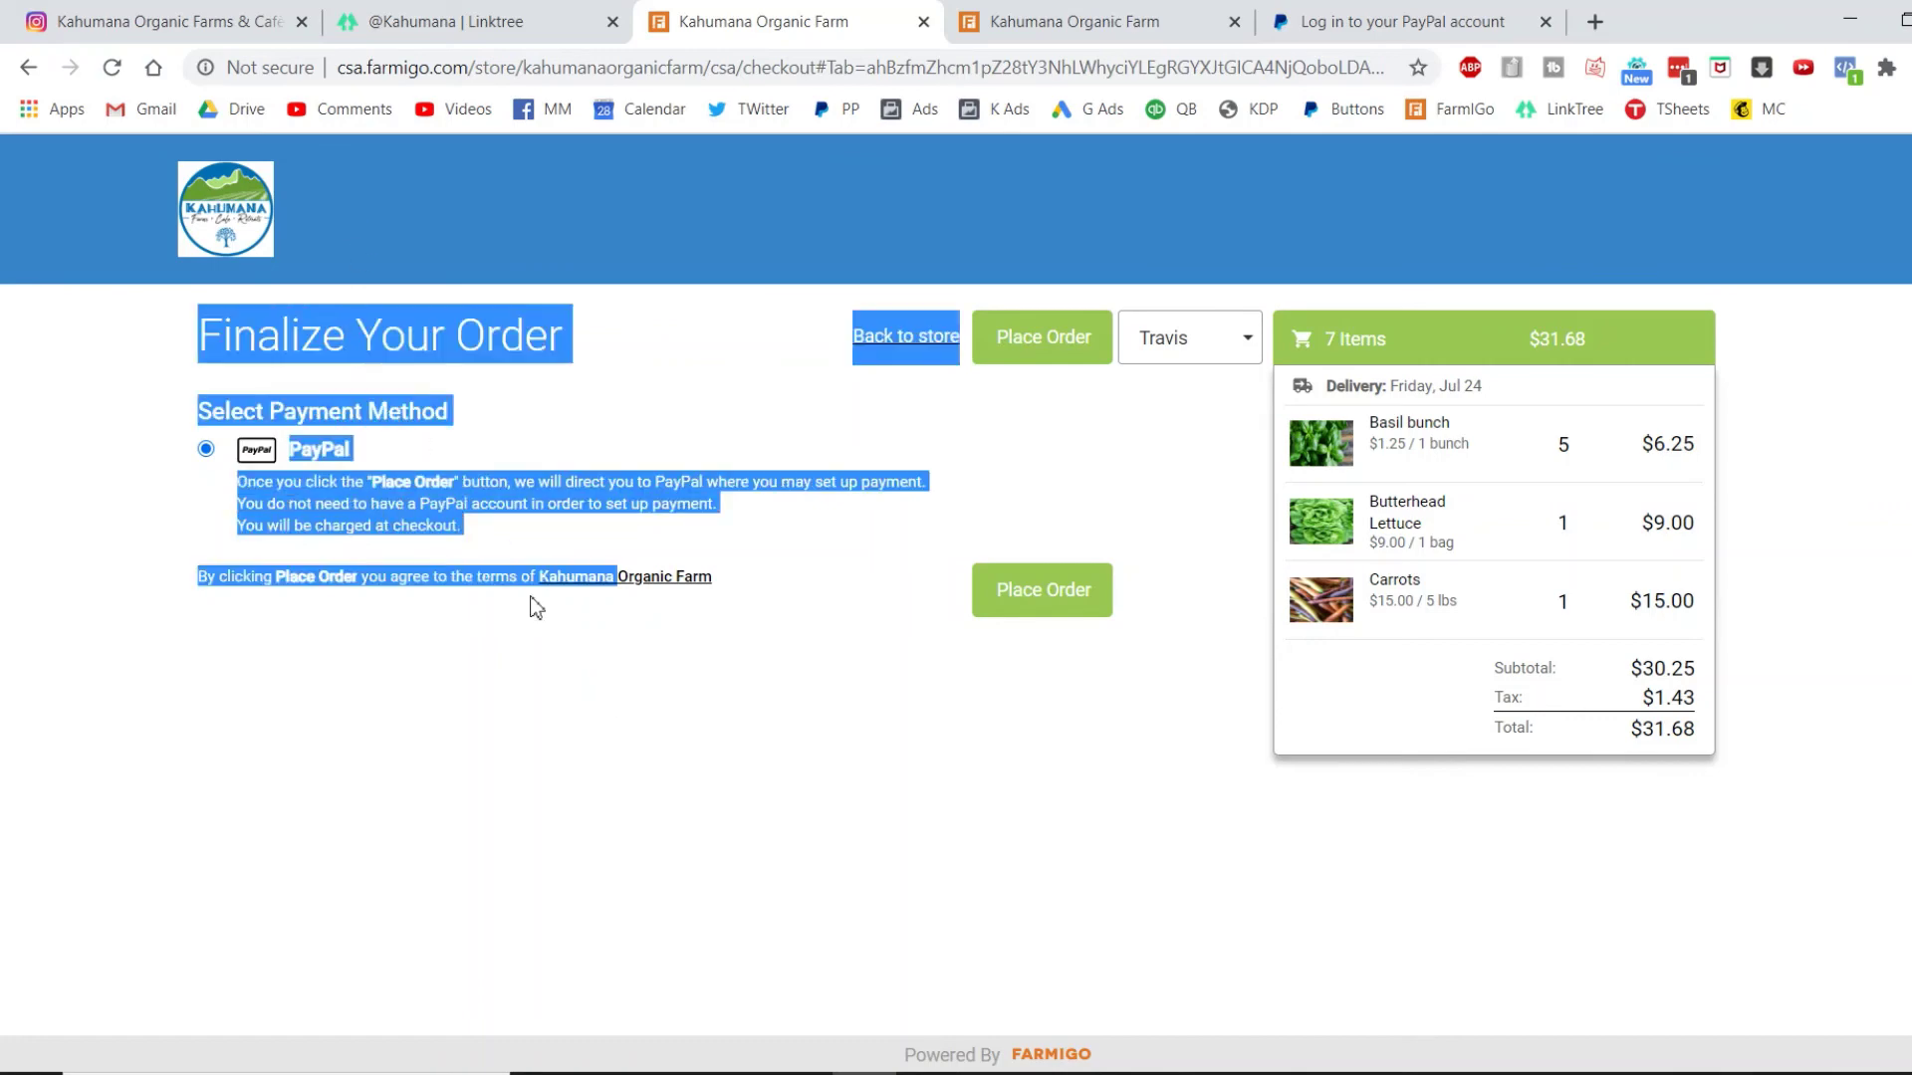
{"action": "left_click", "coordinate": [572, 661]}
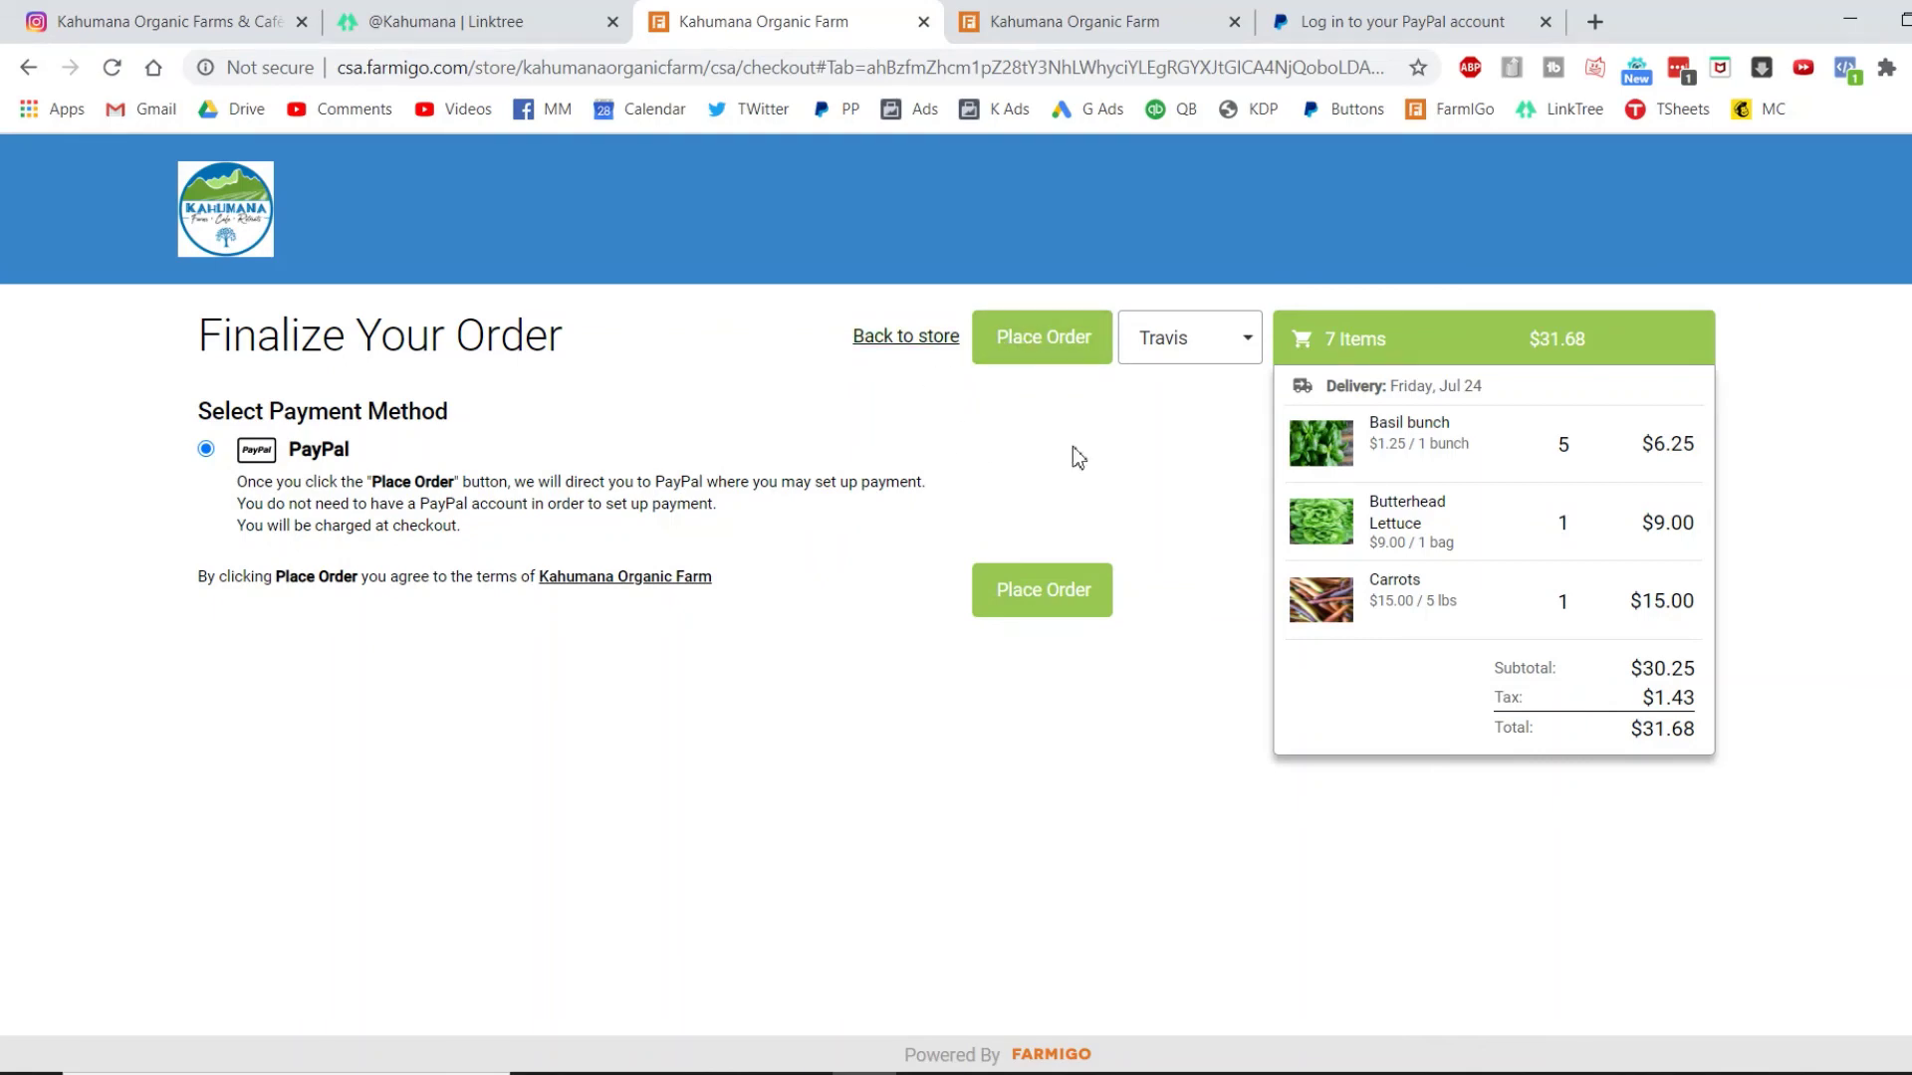
- Place the order to reach the $31.68 PayPal sign-in, glancing at Linktree and back
{"action": "left_click", "coordinate": [1020, 354]}
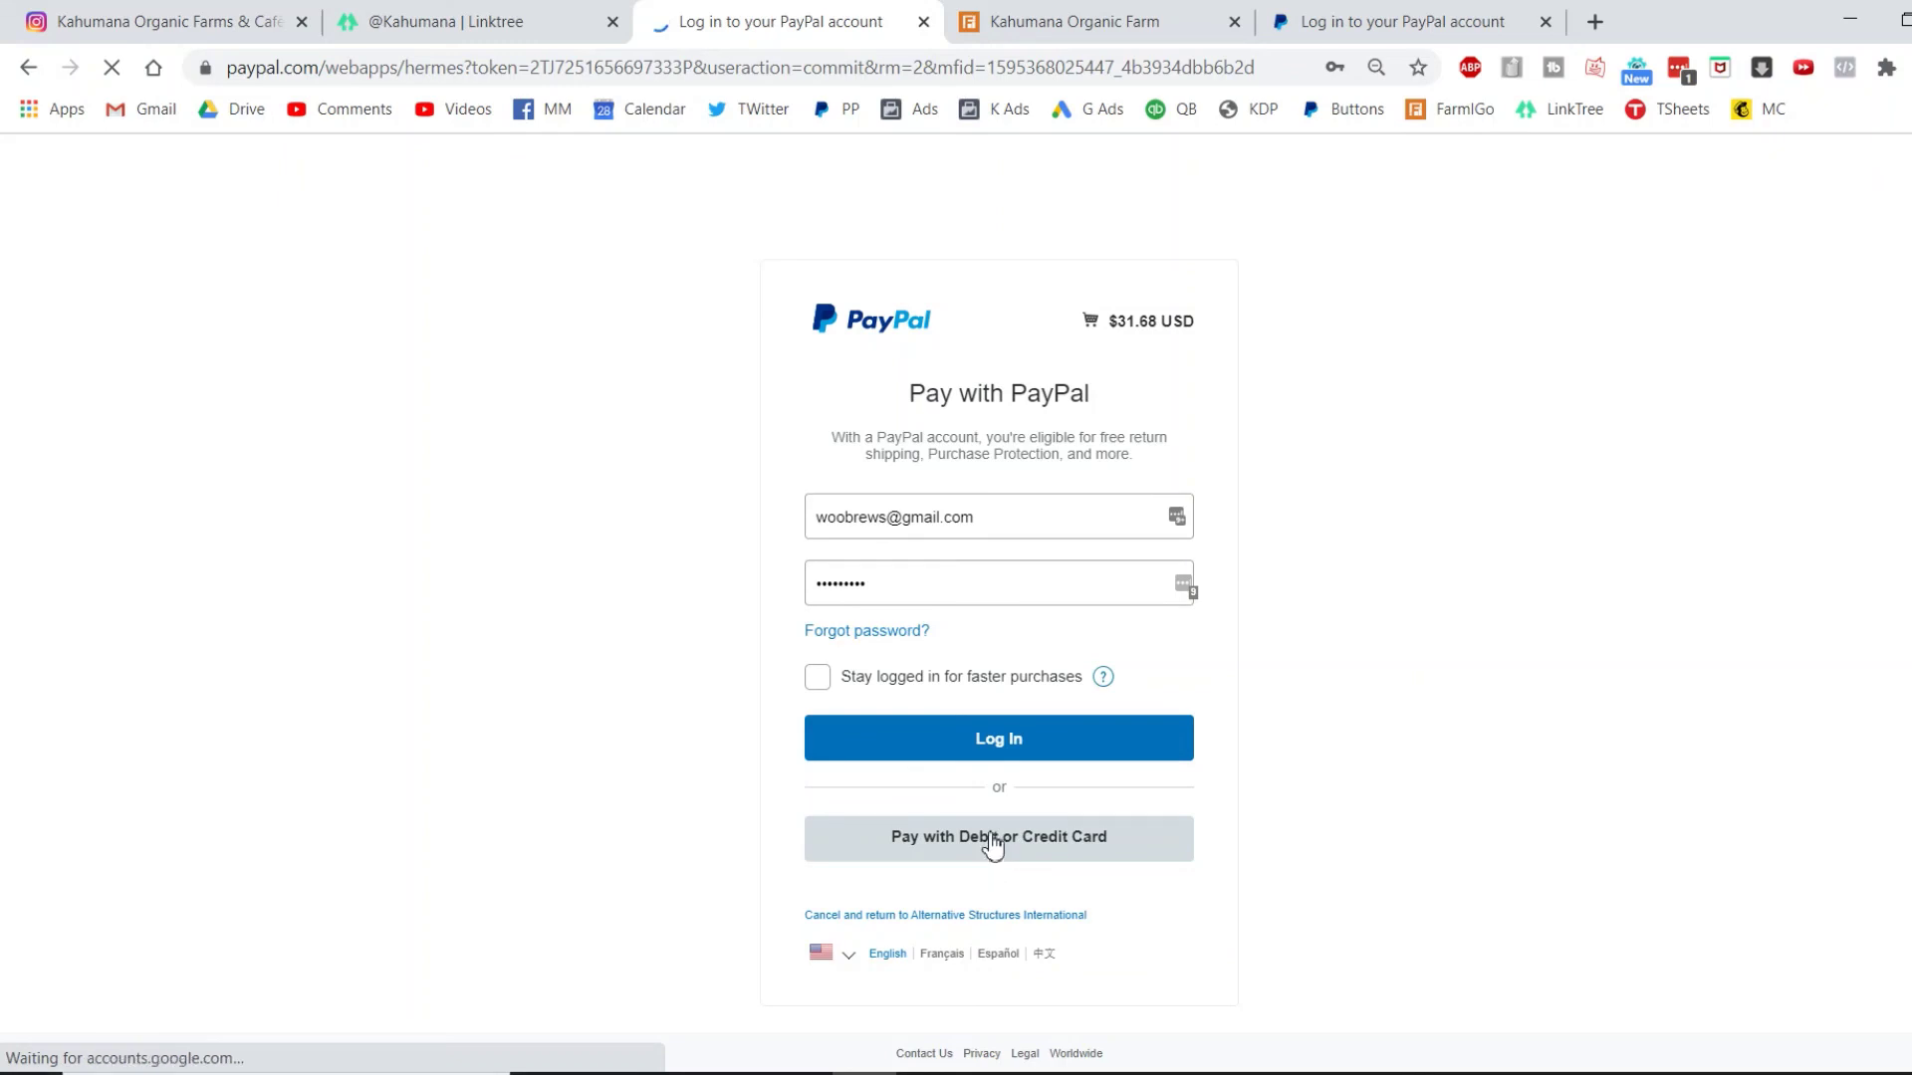
{"action": "left_click", "coordinate": [457, 30]}
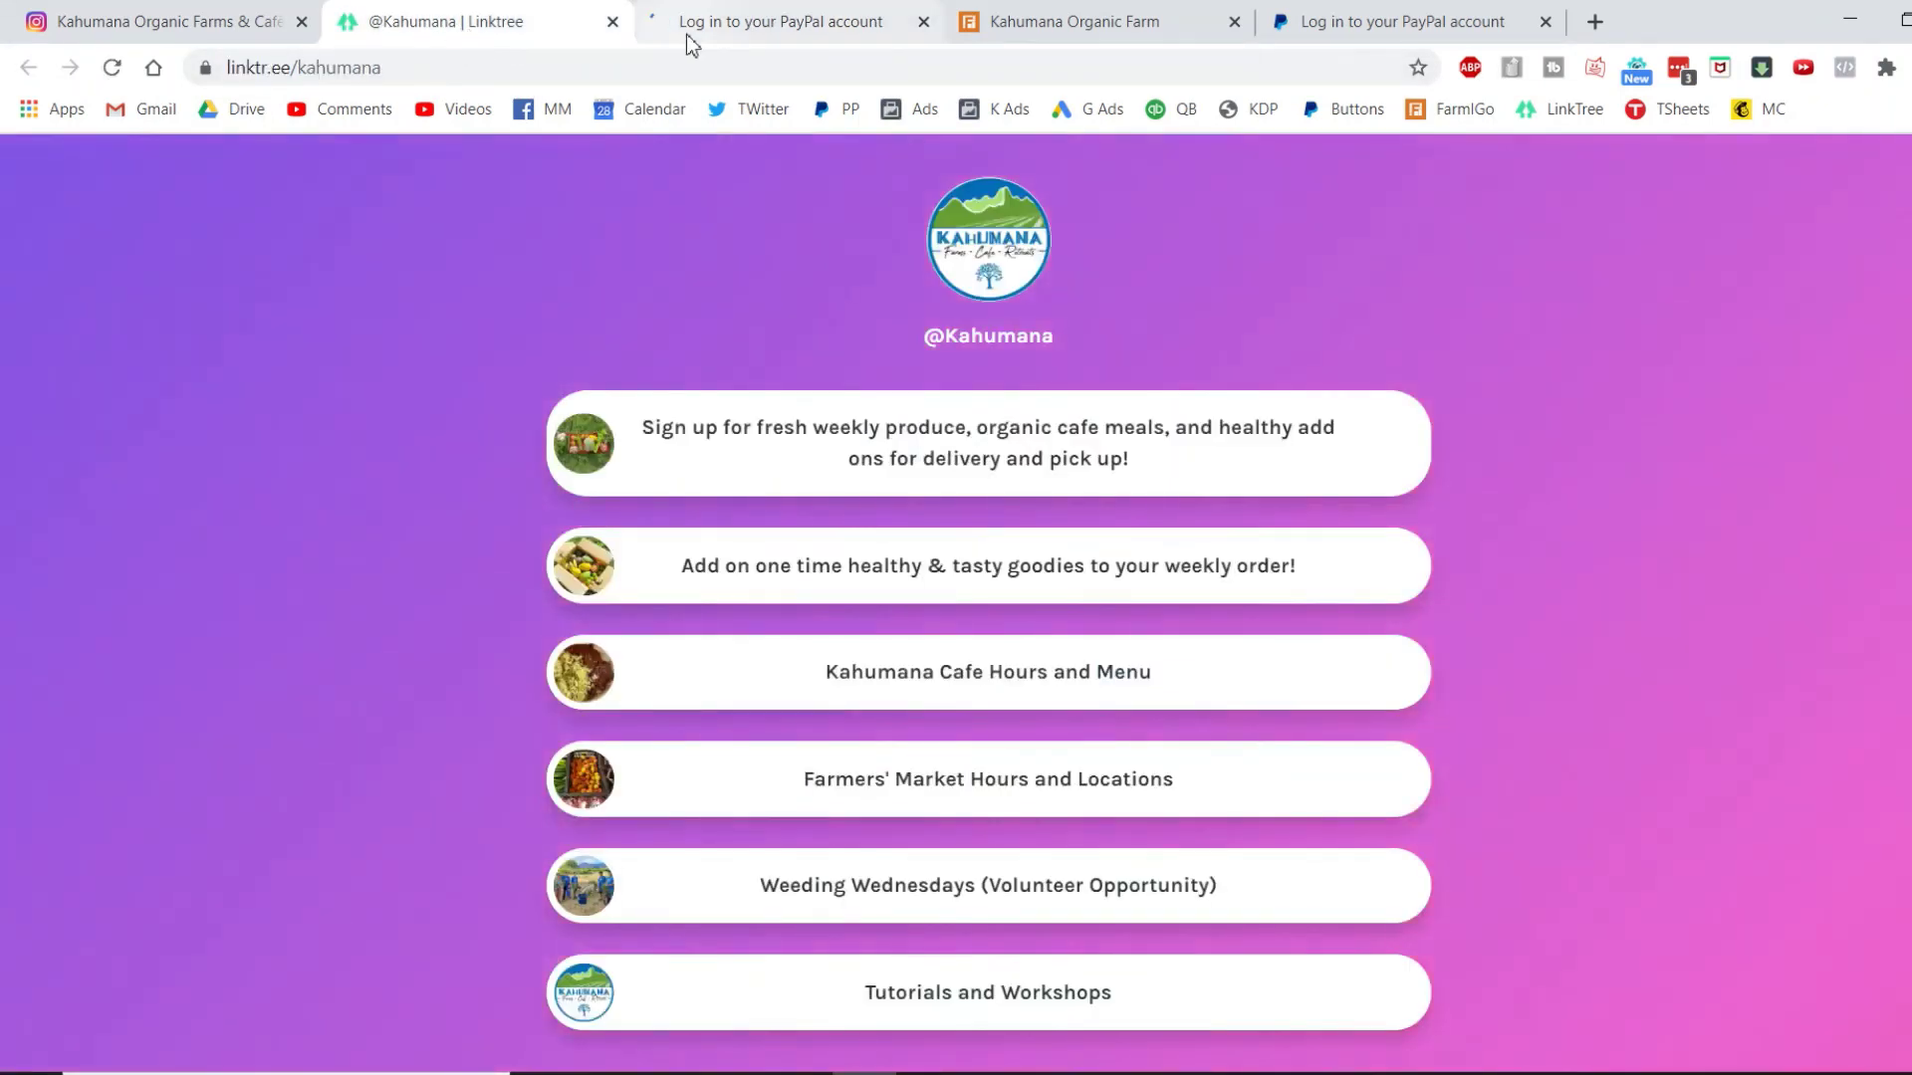
{"action": "left_click", "coordinate": [748, 30]}
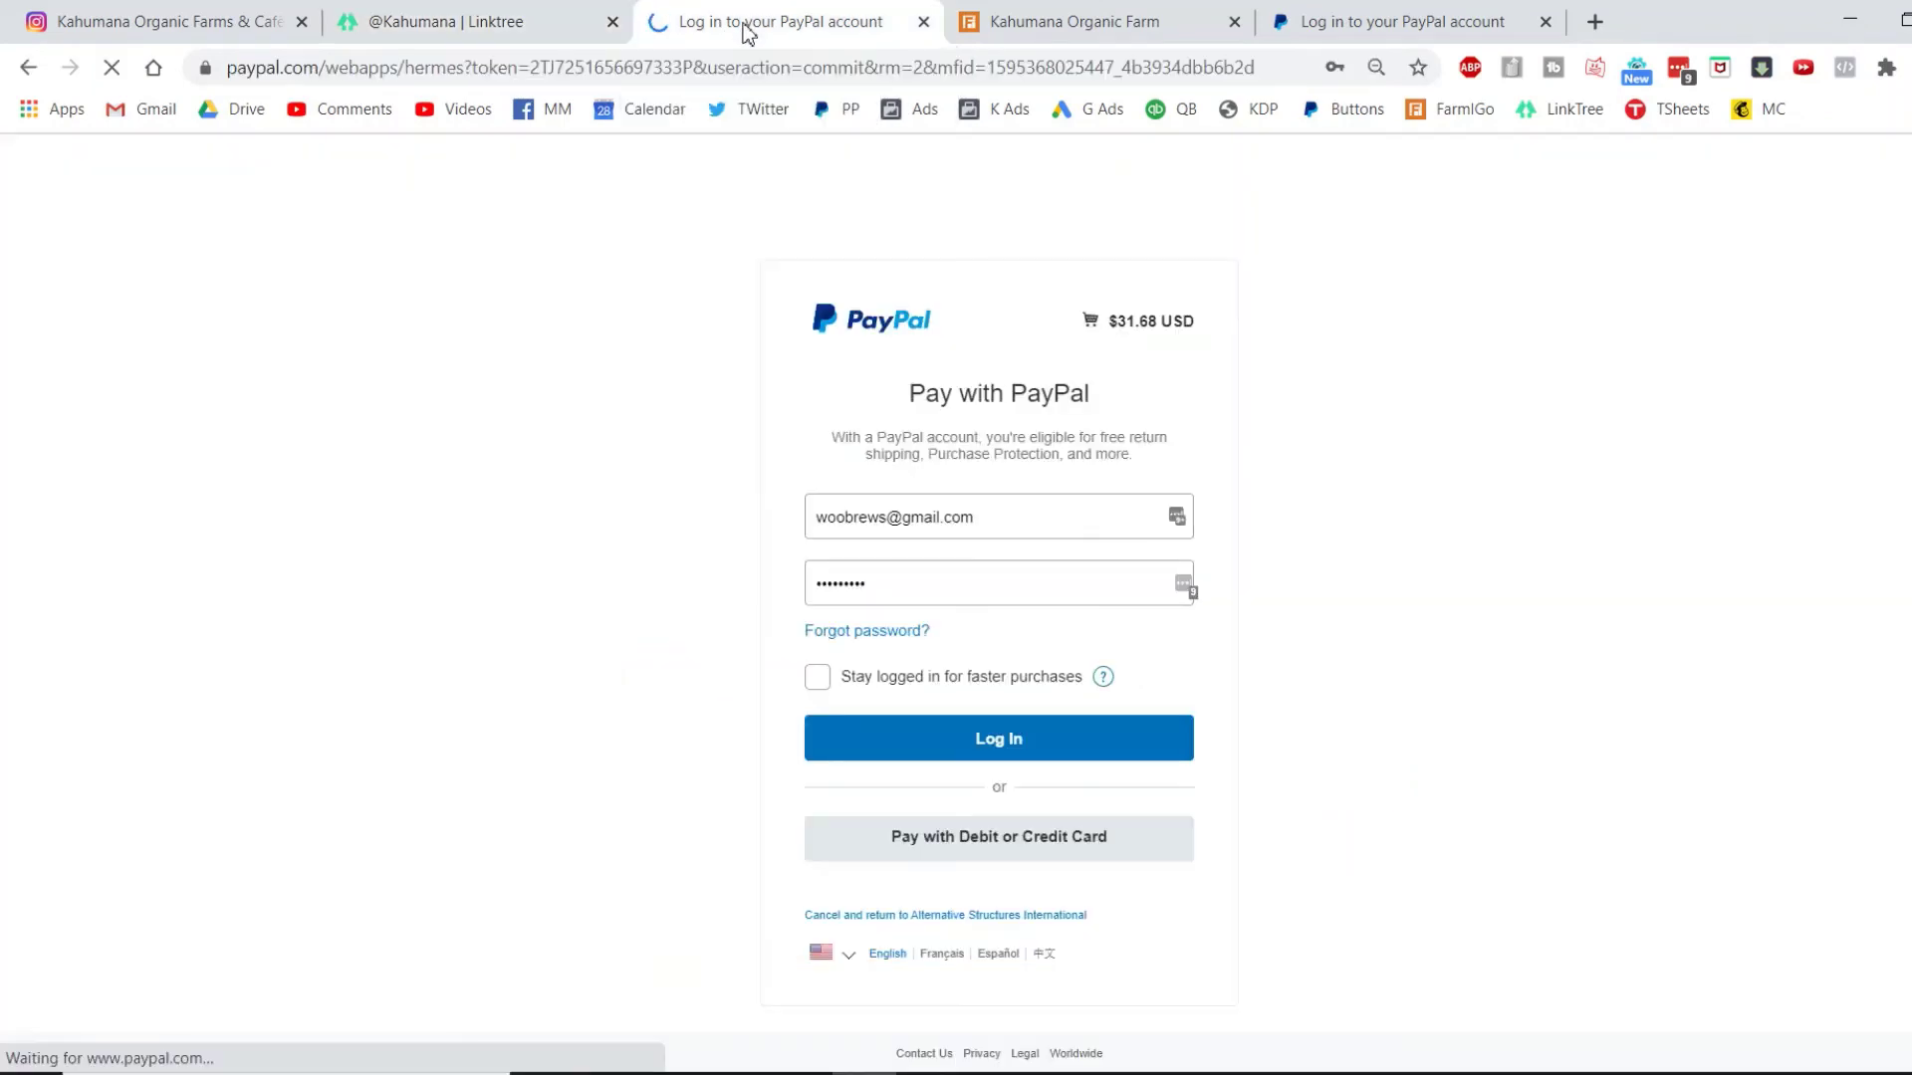
{"action": "left_click", "coordinate": [475, 31]}
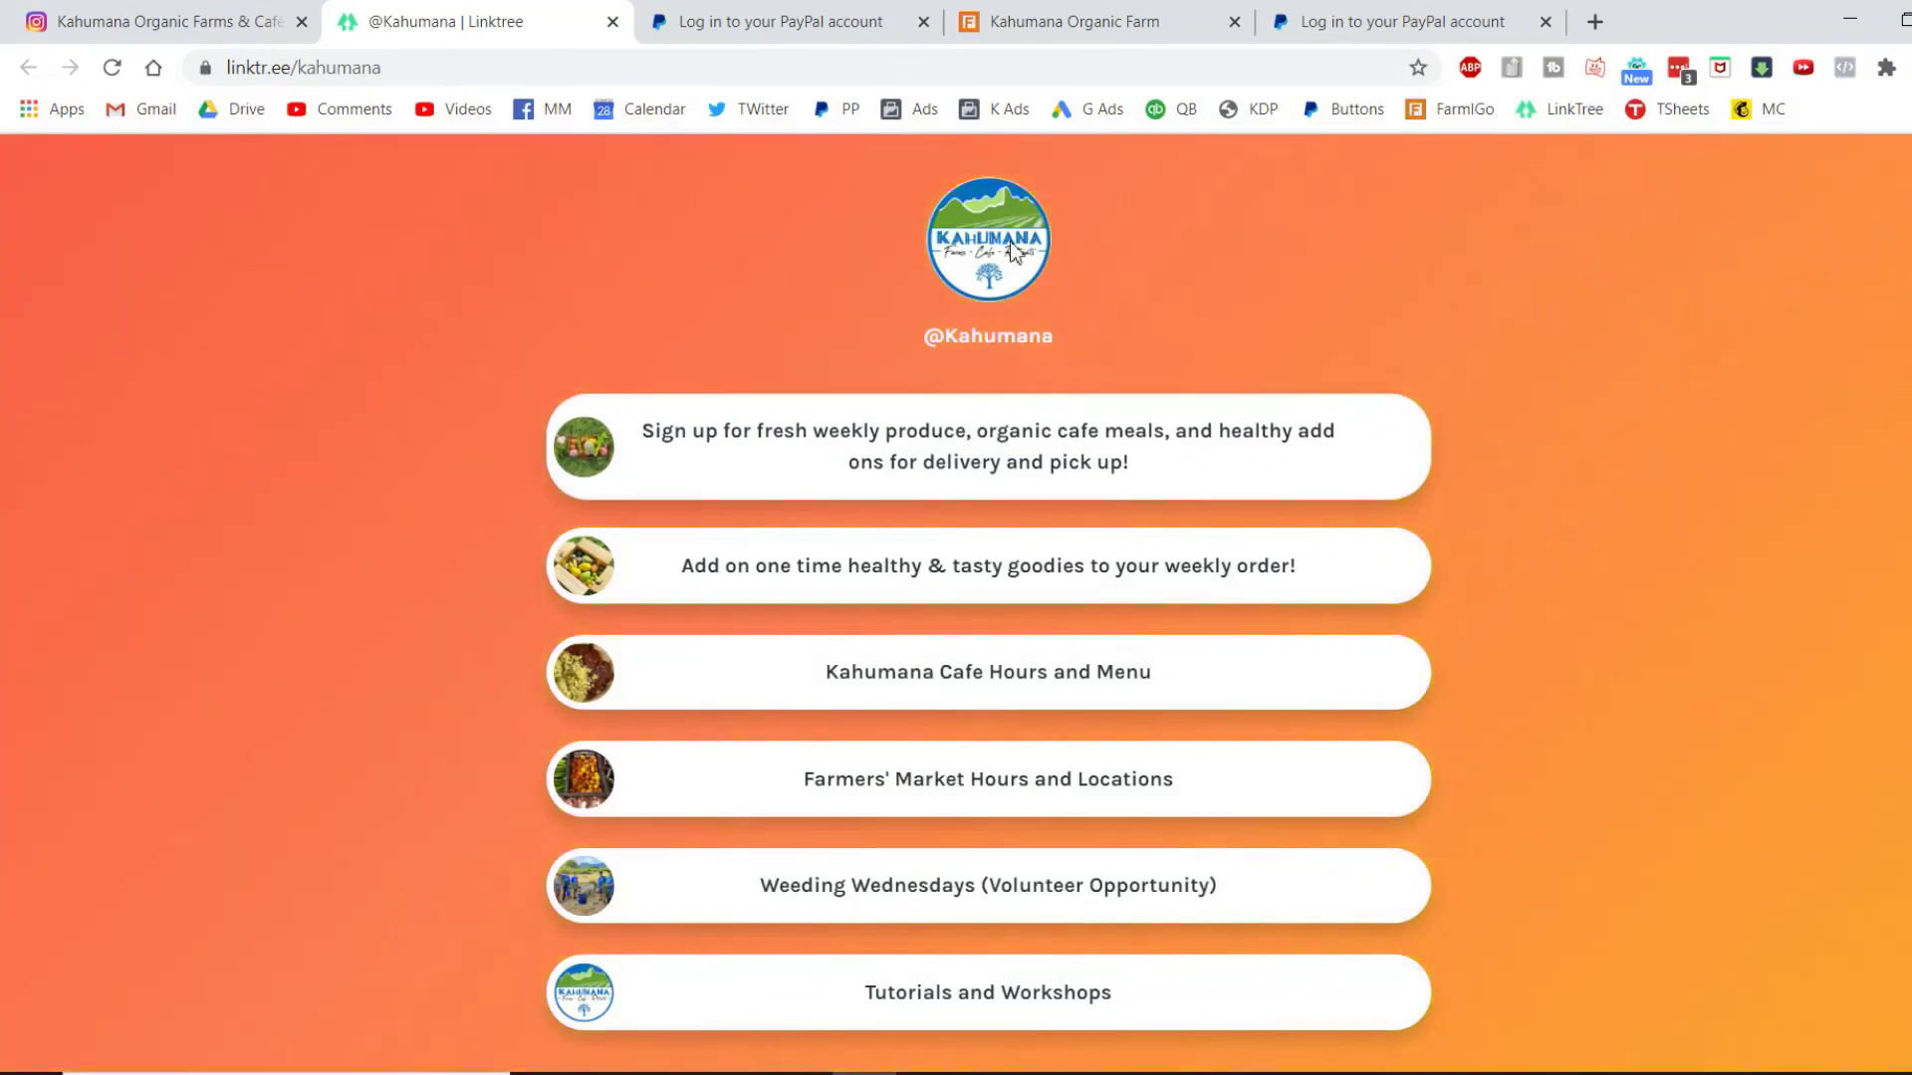
{"action": "scroll", "coordinate": [1014, 249], "scroll_direction": "down", "scroll_amount": 1}
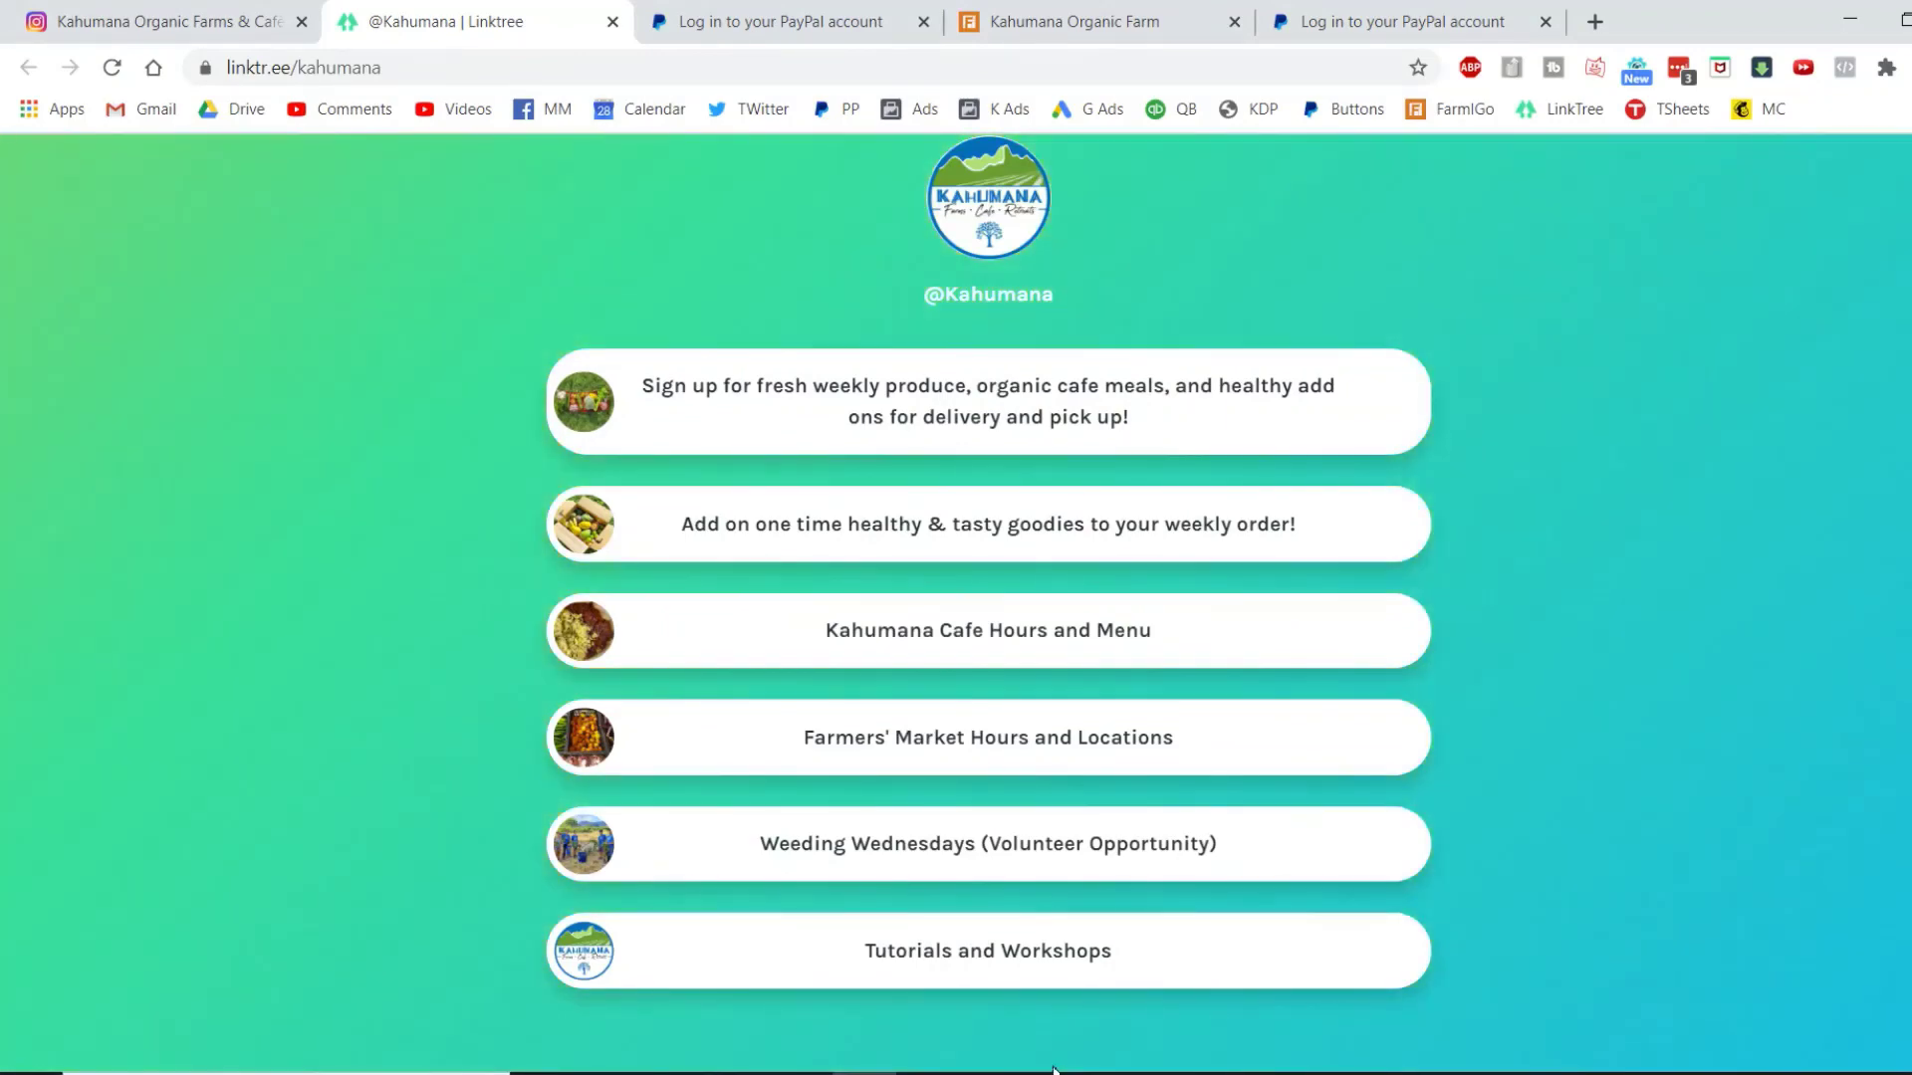
{"action": "mouse_move", "coordinate": [1053, 1071]}
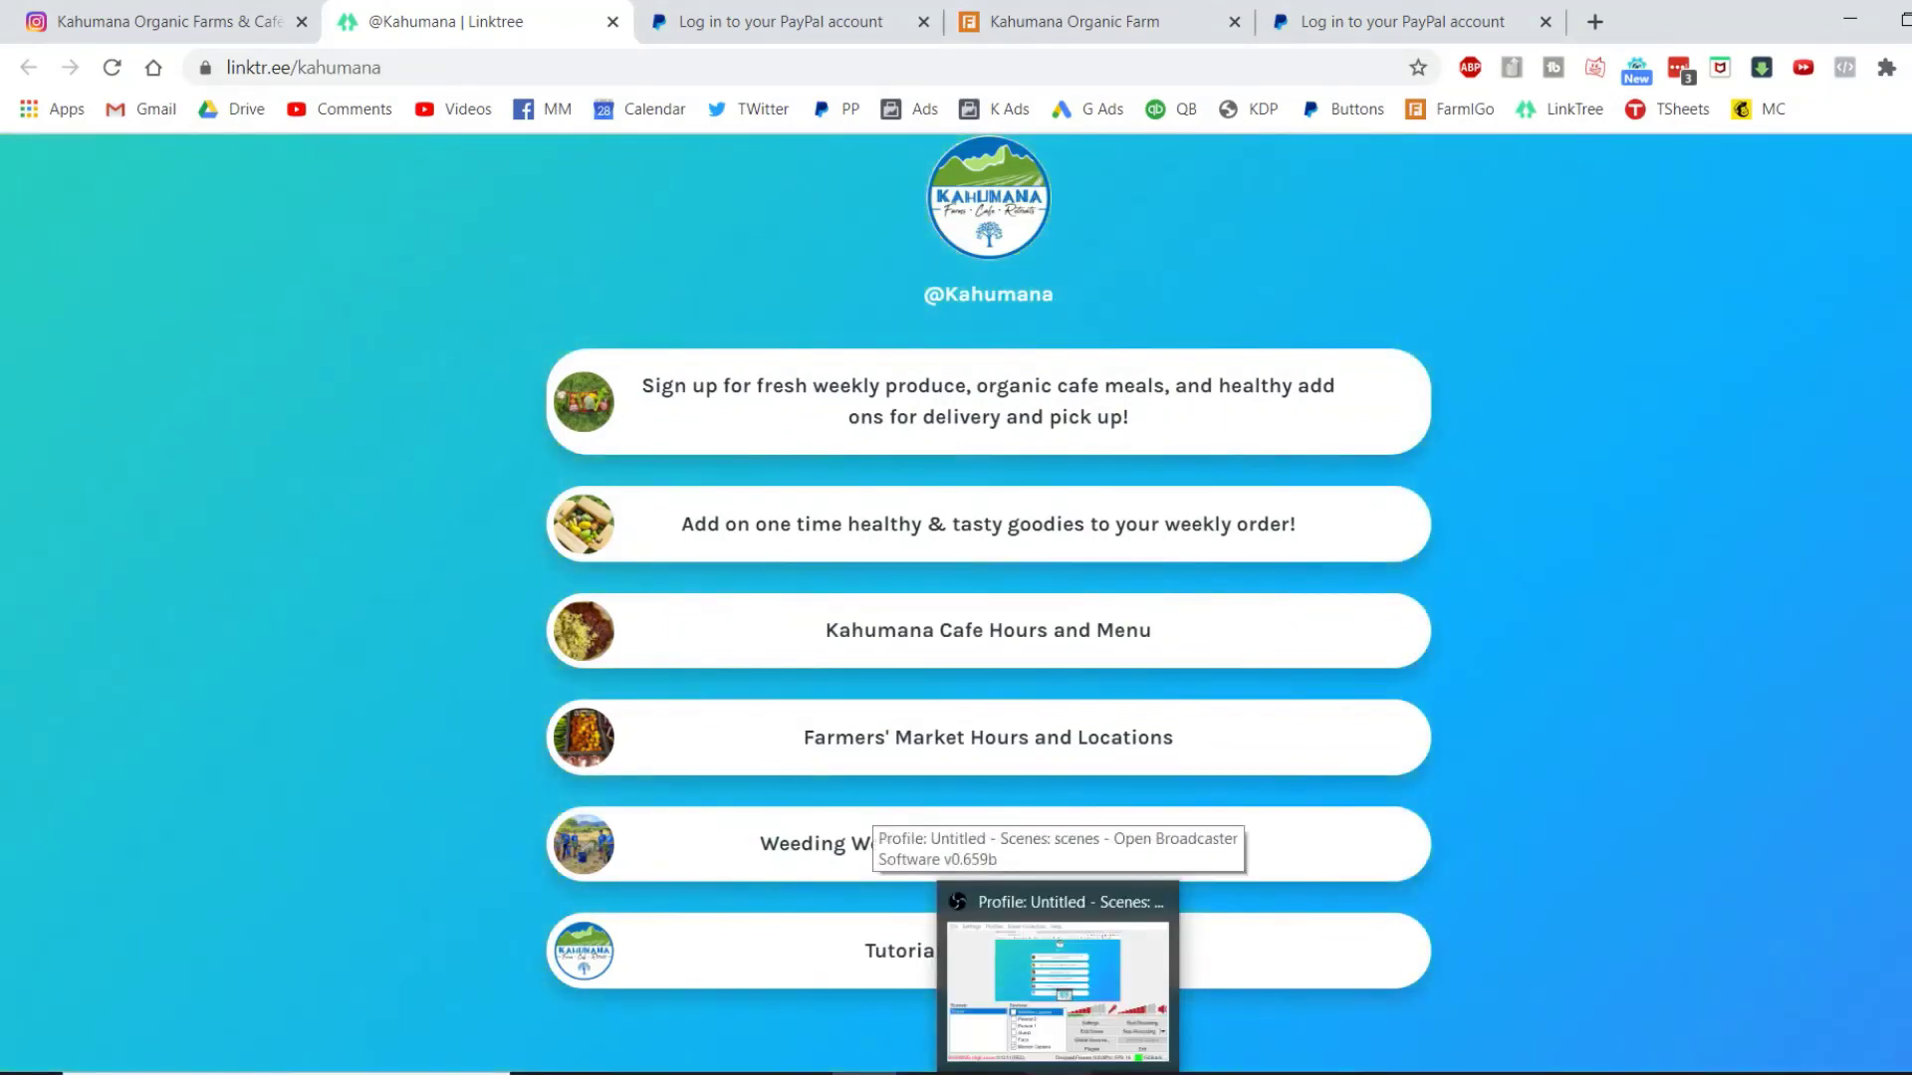